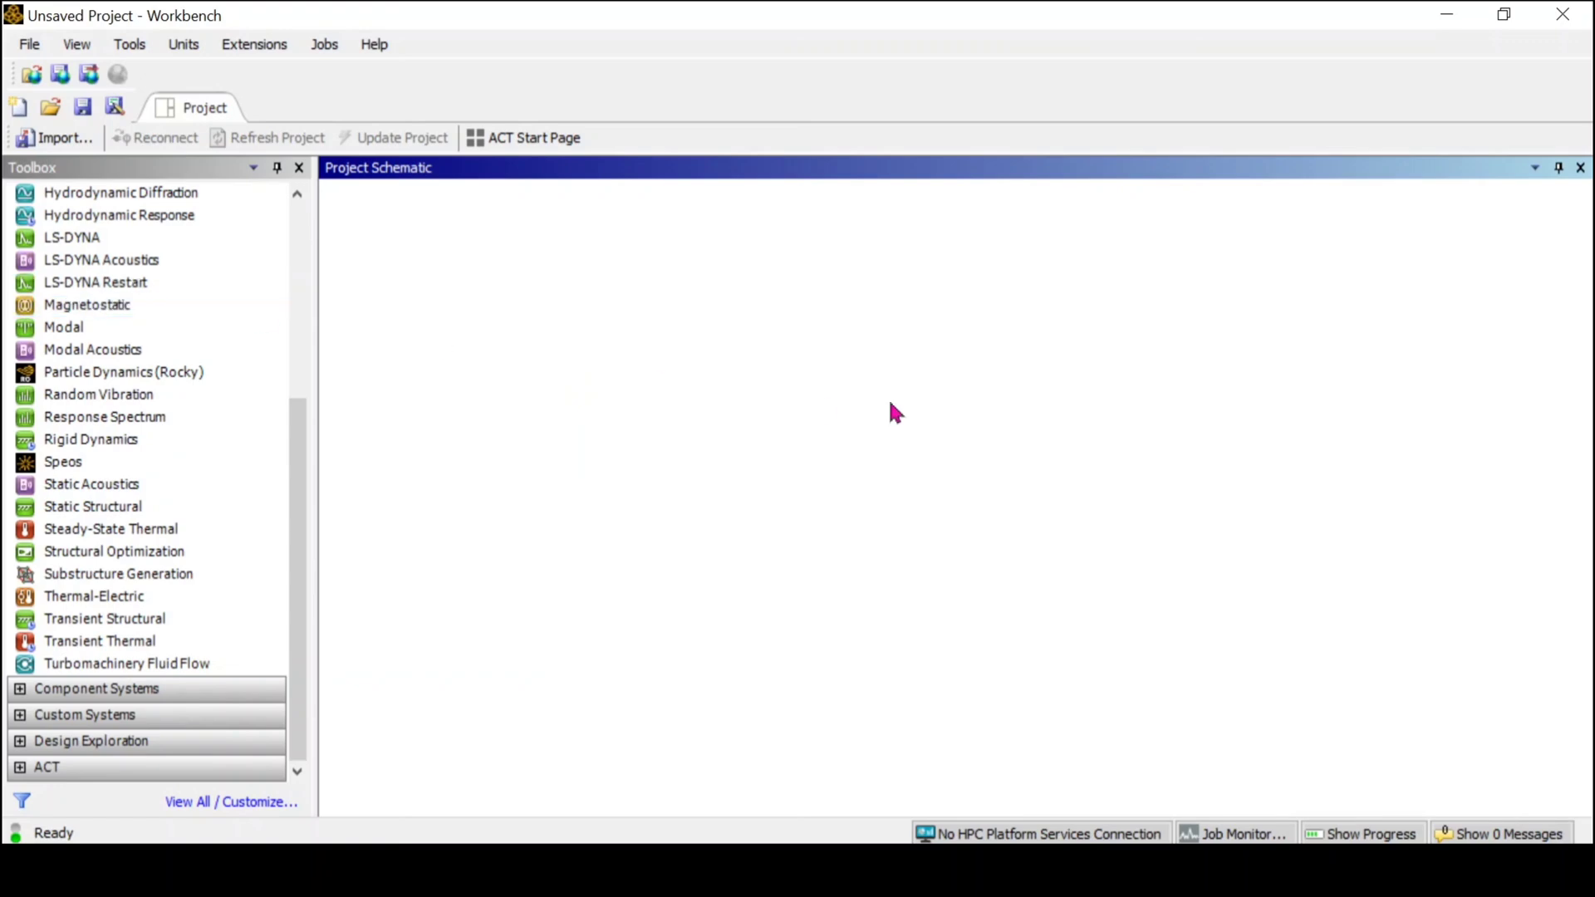
Add a Static Structural analysis system to the empty project schematic
scroll(197, 526, up, 5)
scroll(125, 549, down, 4)
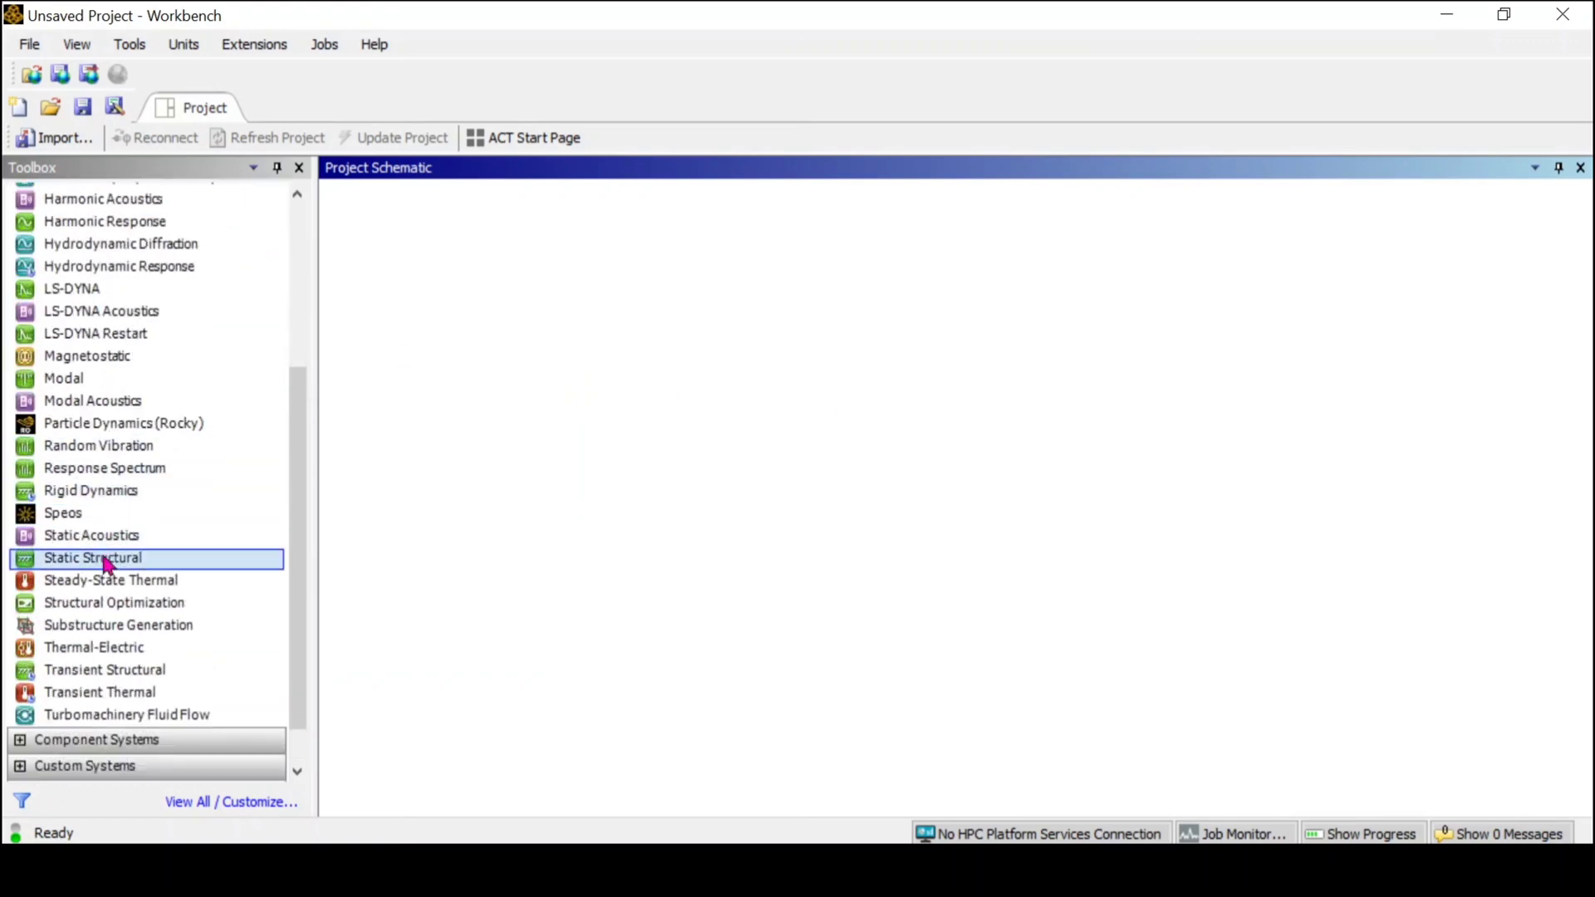
drag(107, 564, 470, 287)
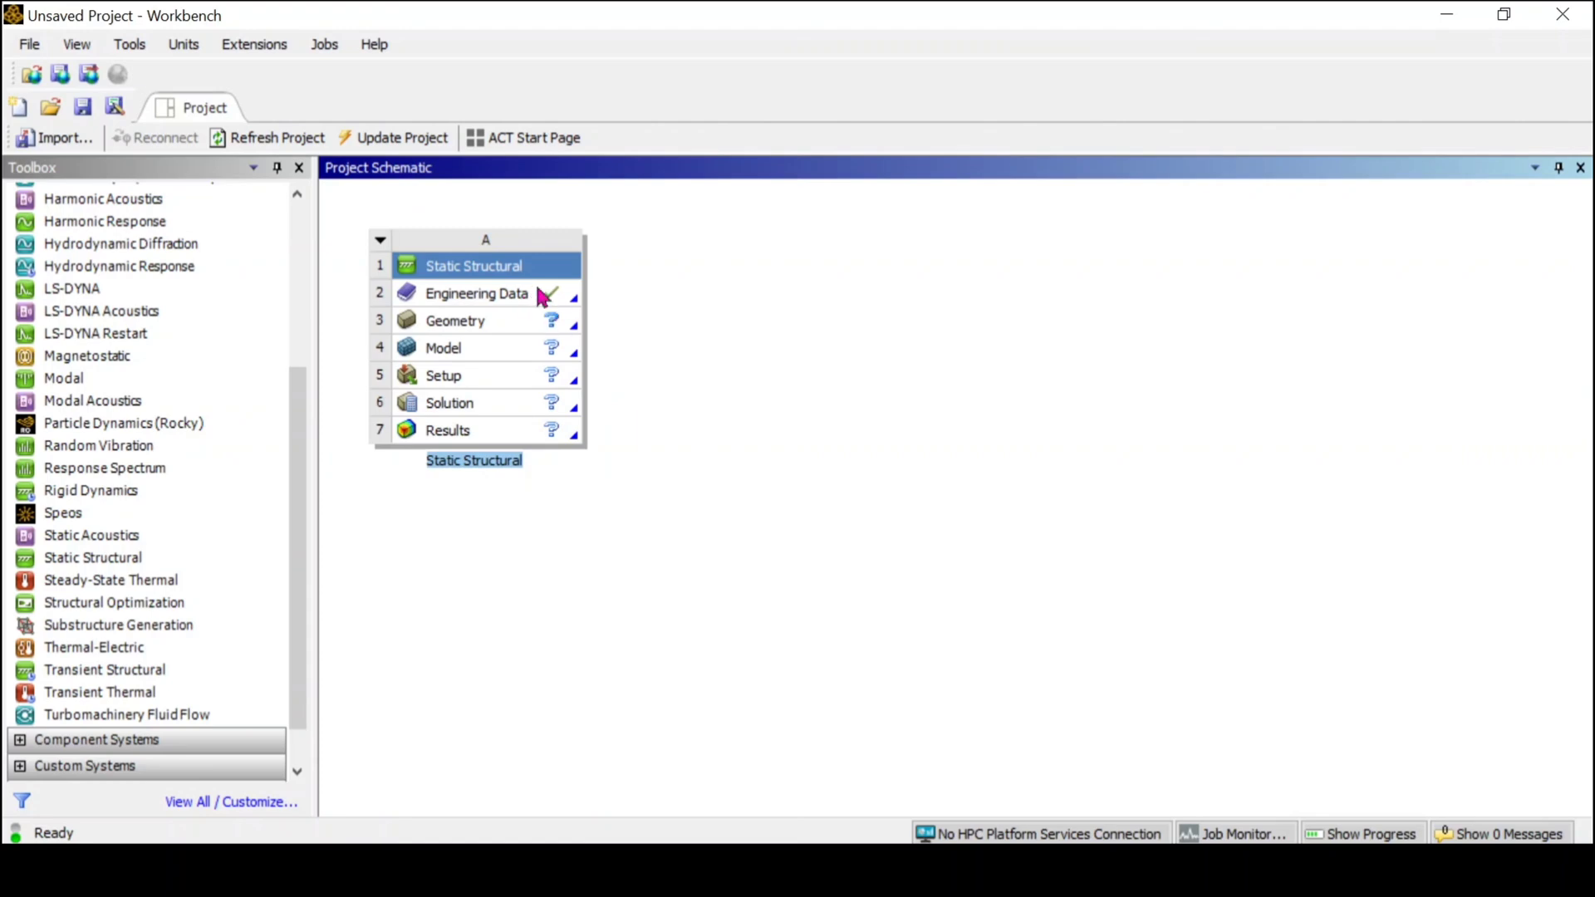
Create a new SpaceClaim geometry for the Static Structural system's Geometry cell
click(471, 327)
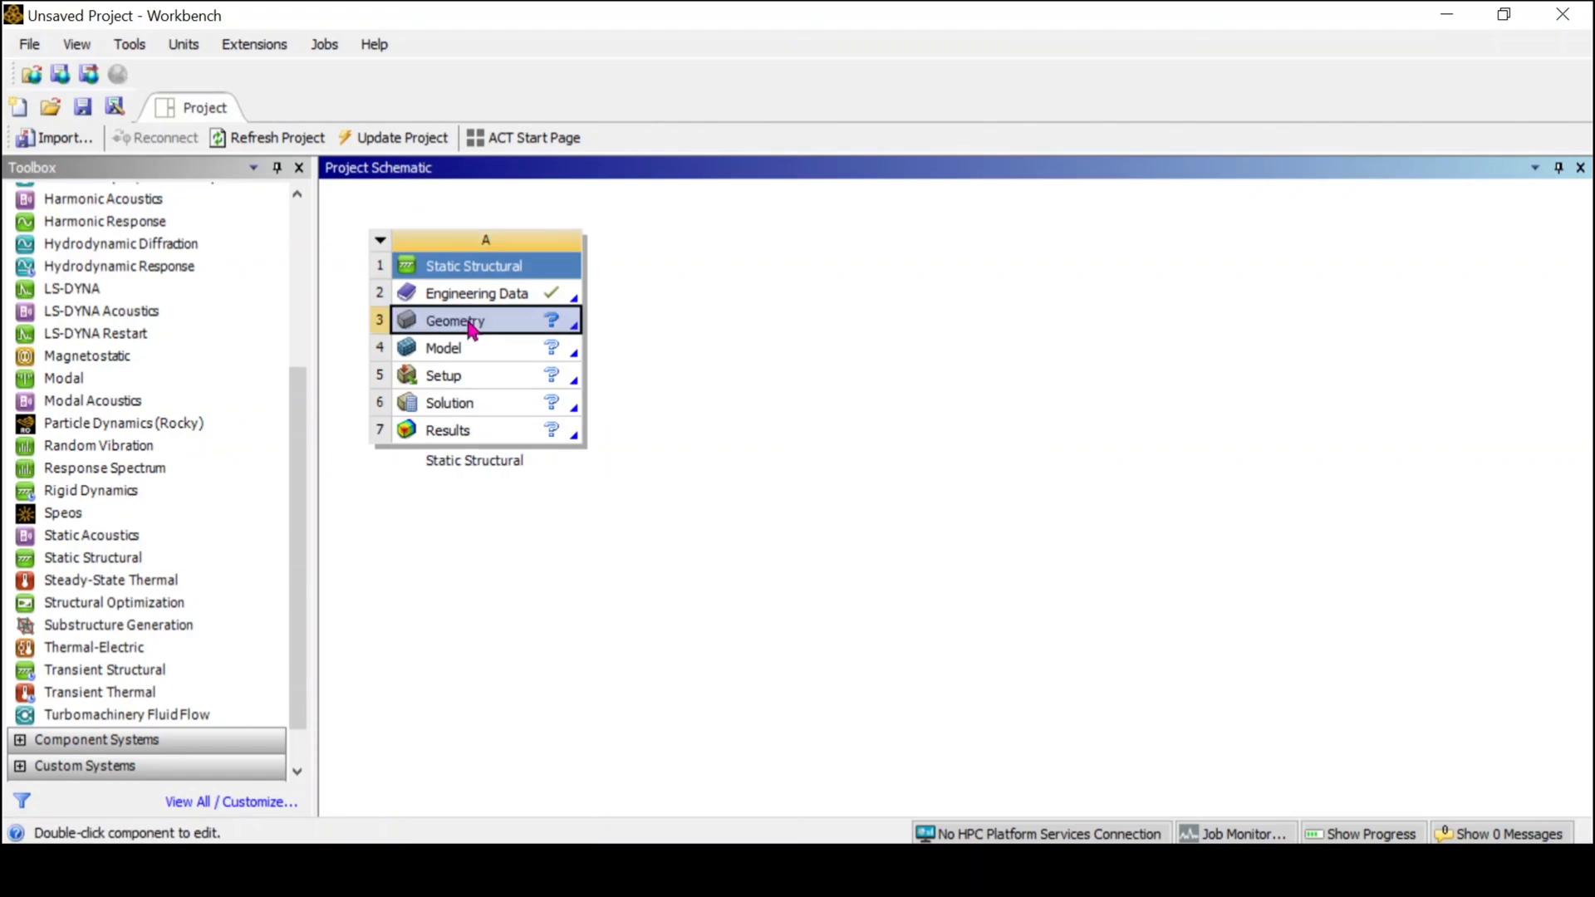
right_click(471, 330)
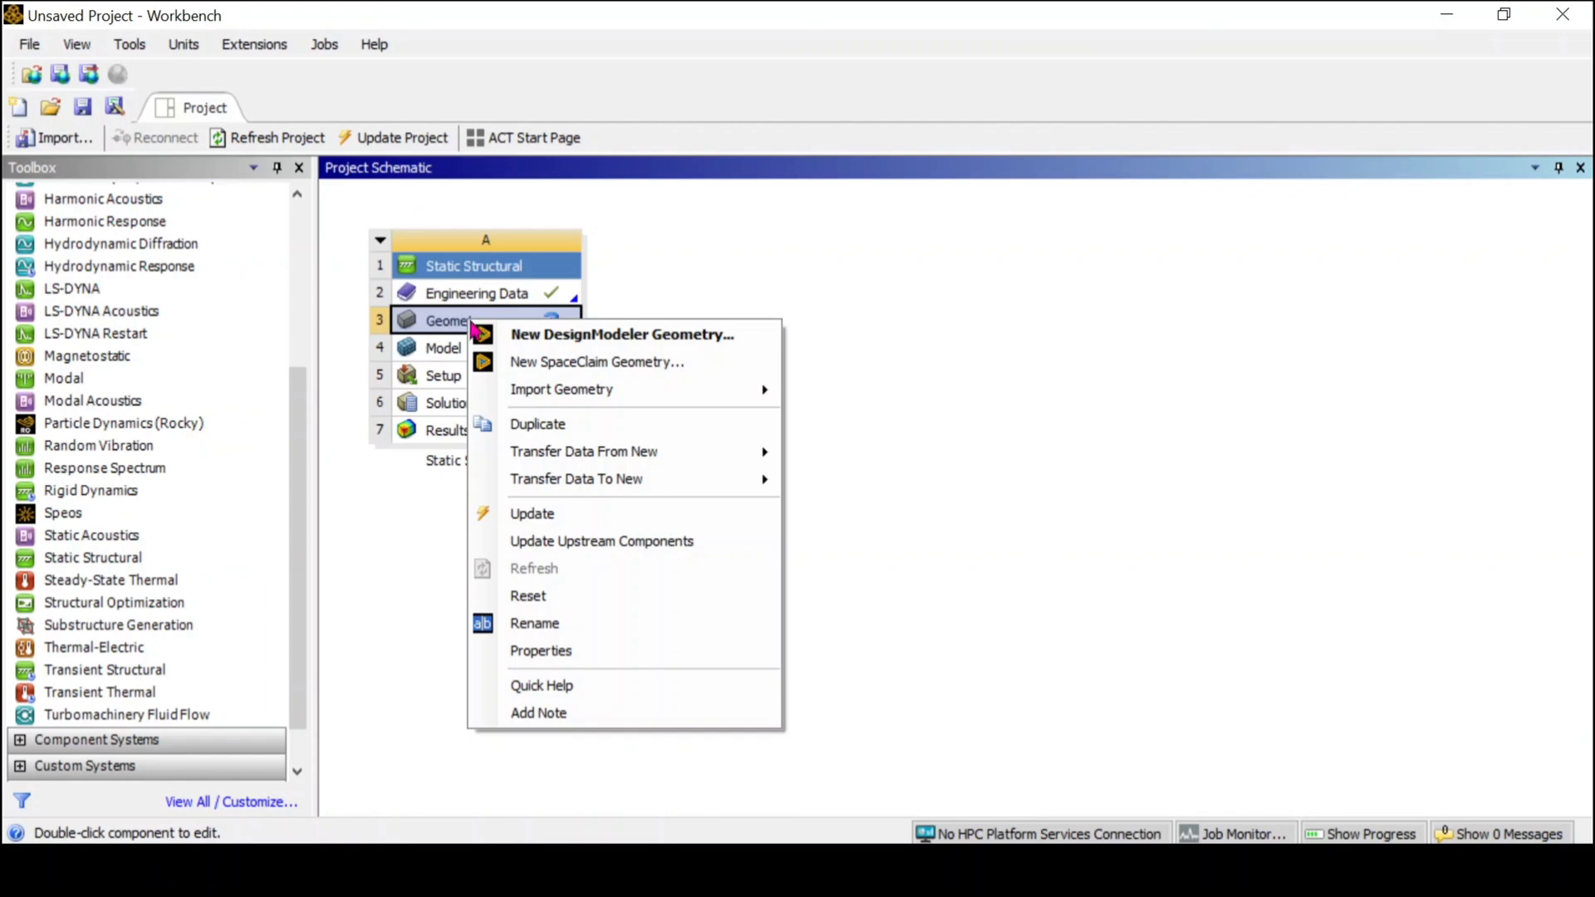
click(608, 374)
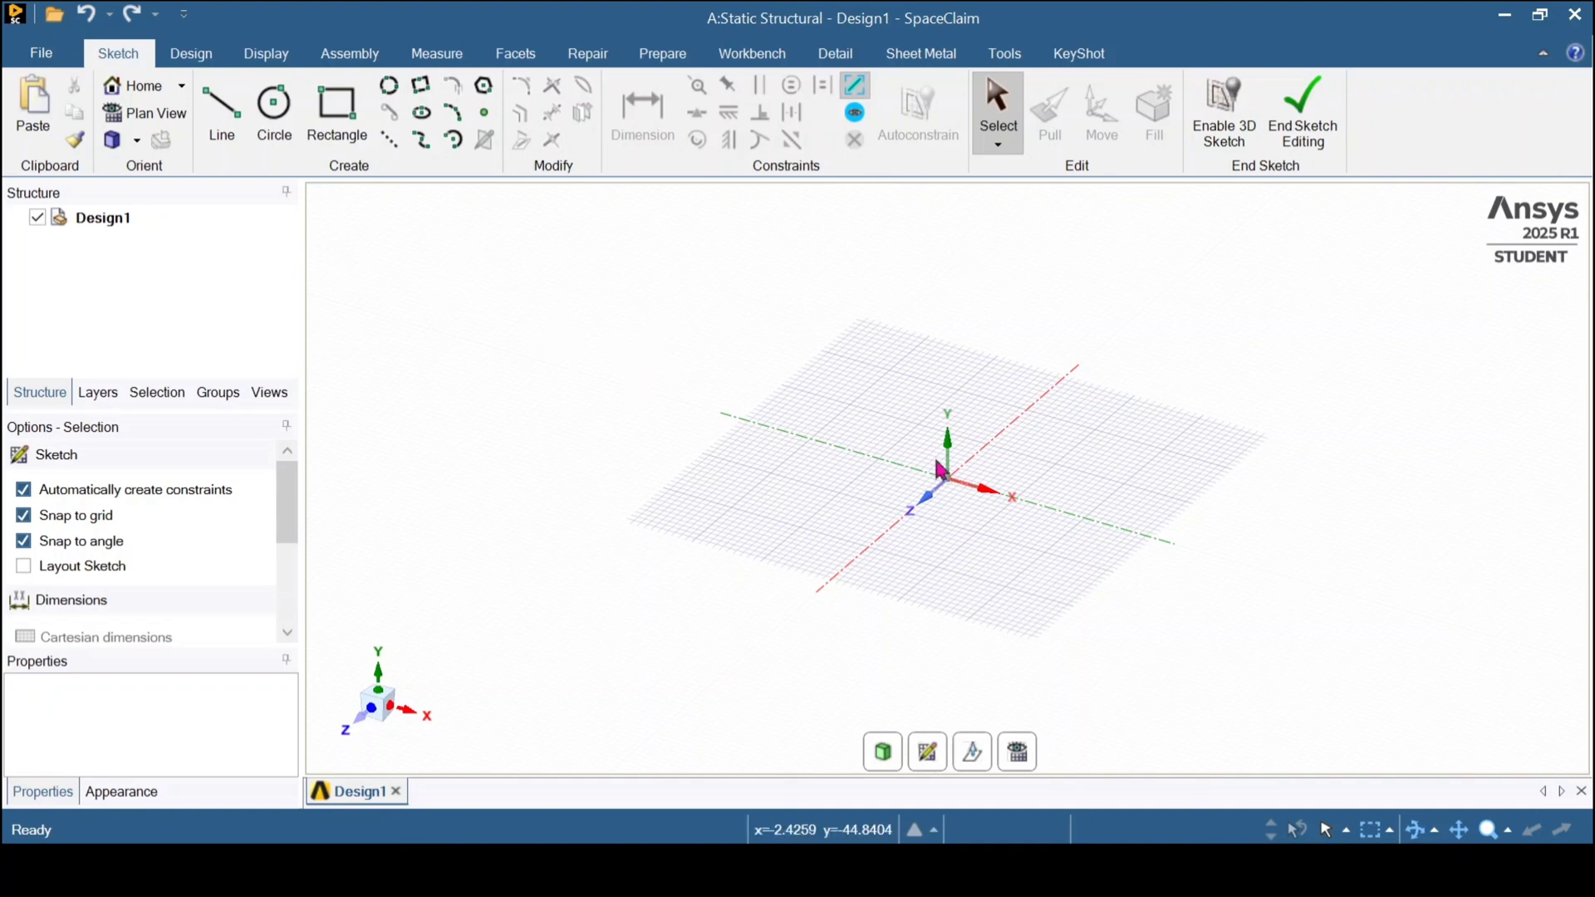
Sketch a rectangle about 37 mm by 25 mm around the origin on the XZ plane in plan view
click(1020, 752)
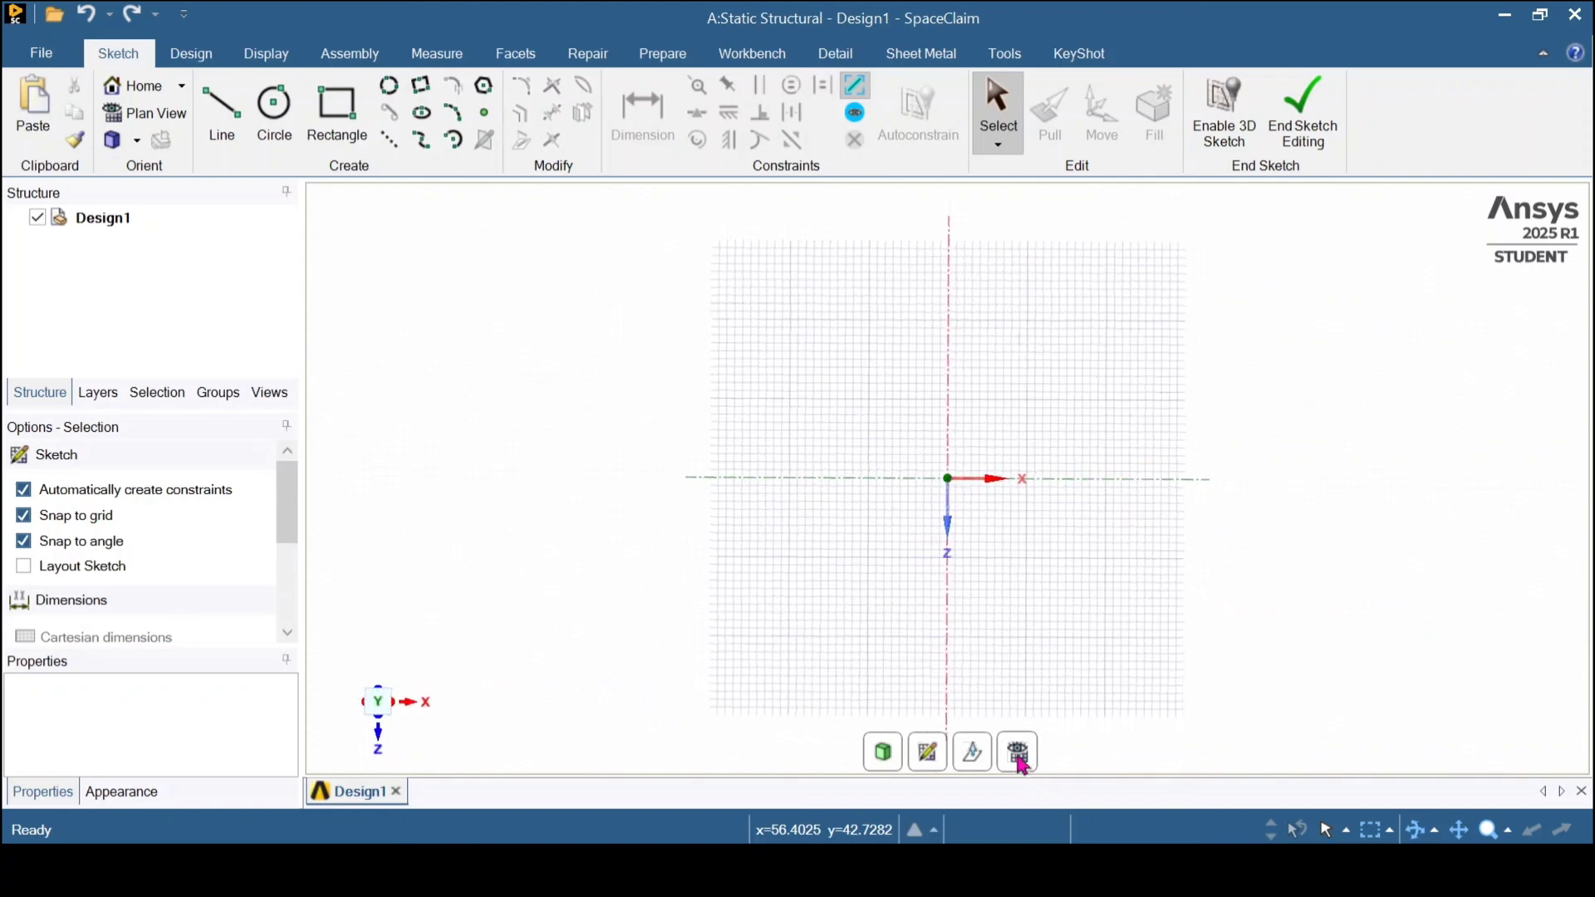
click(337, 112)
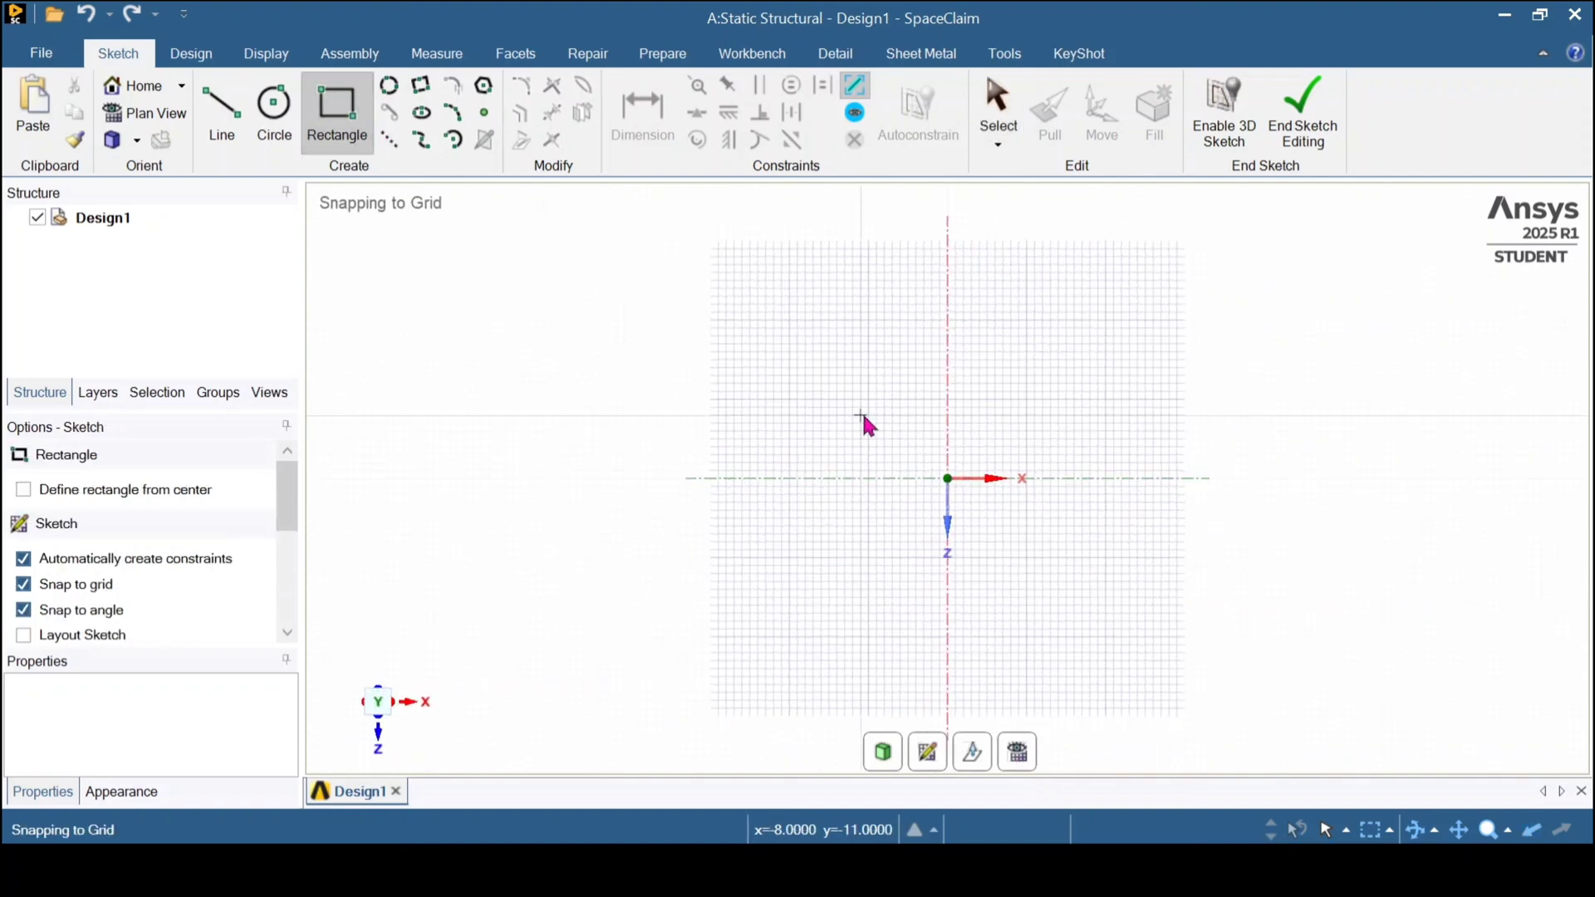
click(821, 391)
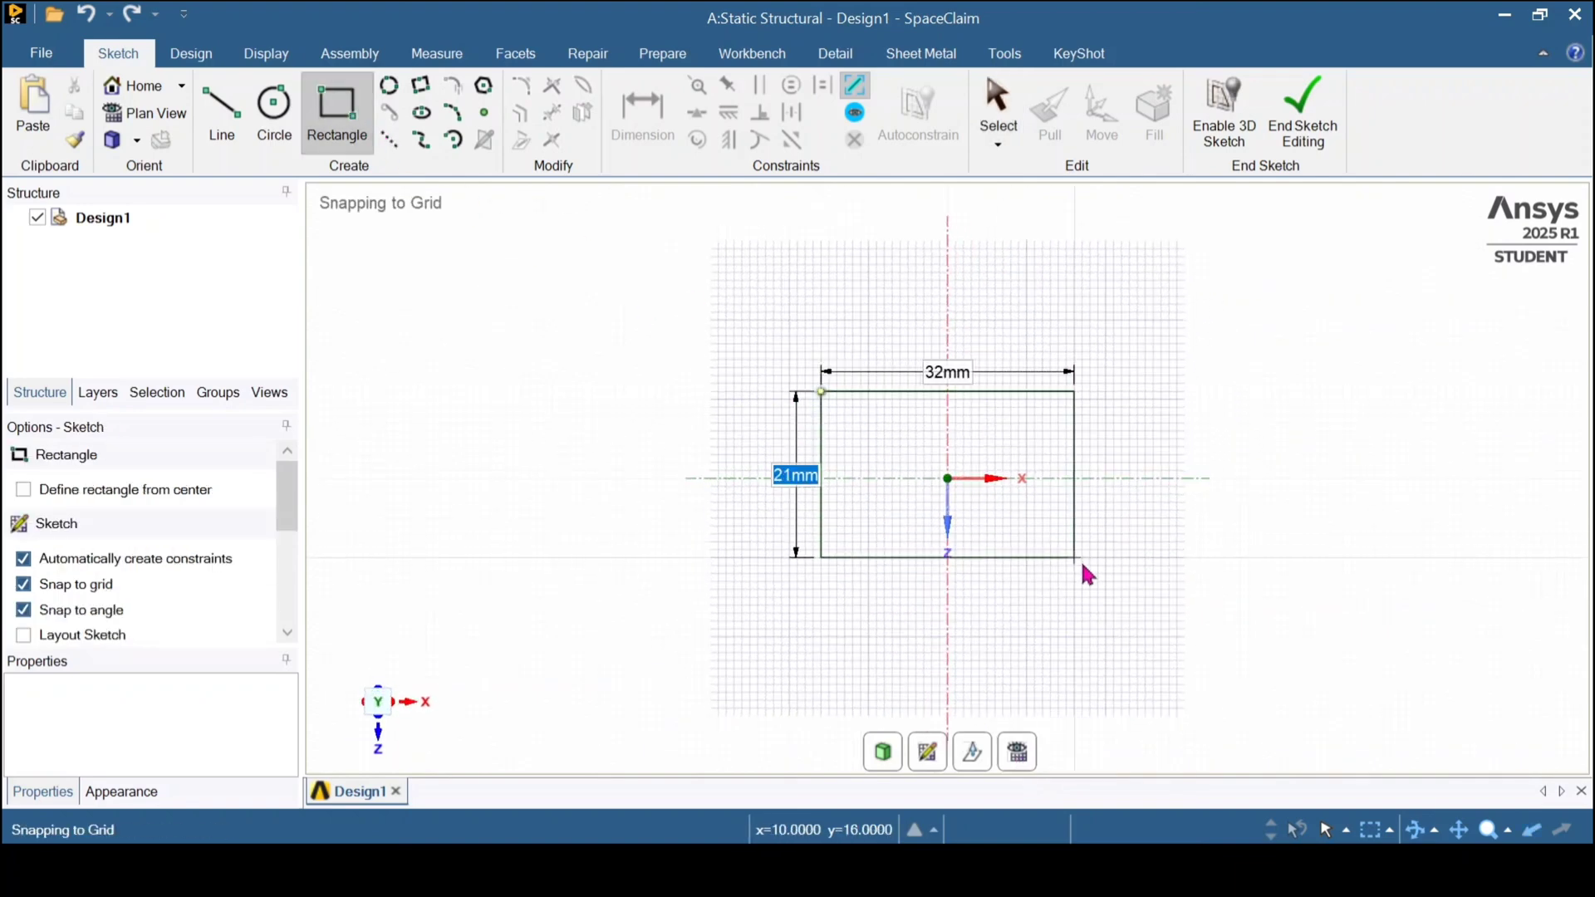
click(1114, 590)
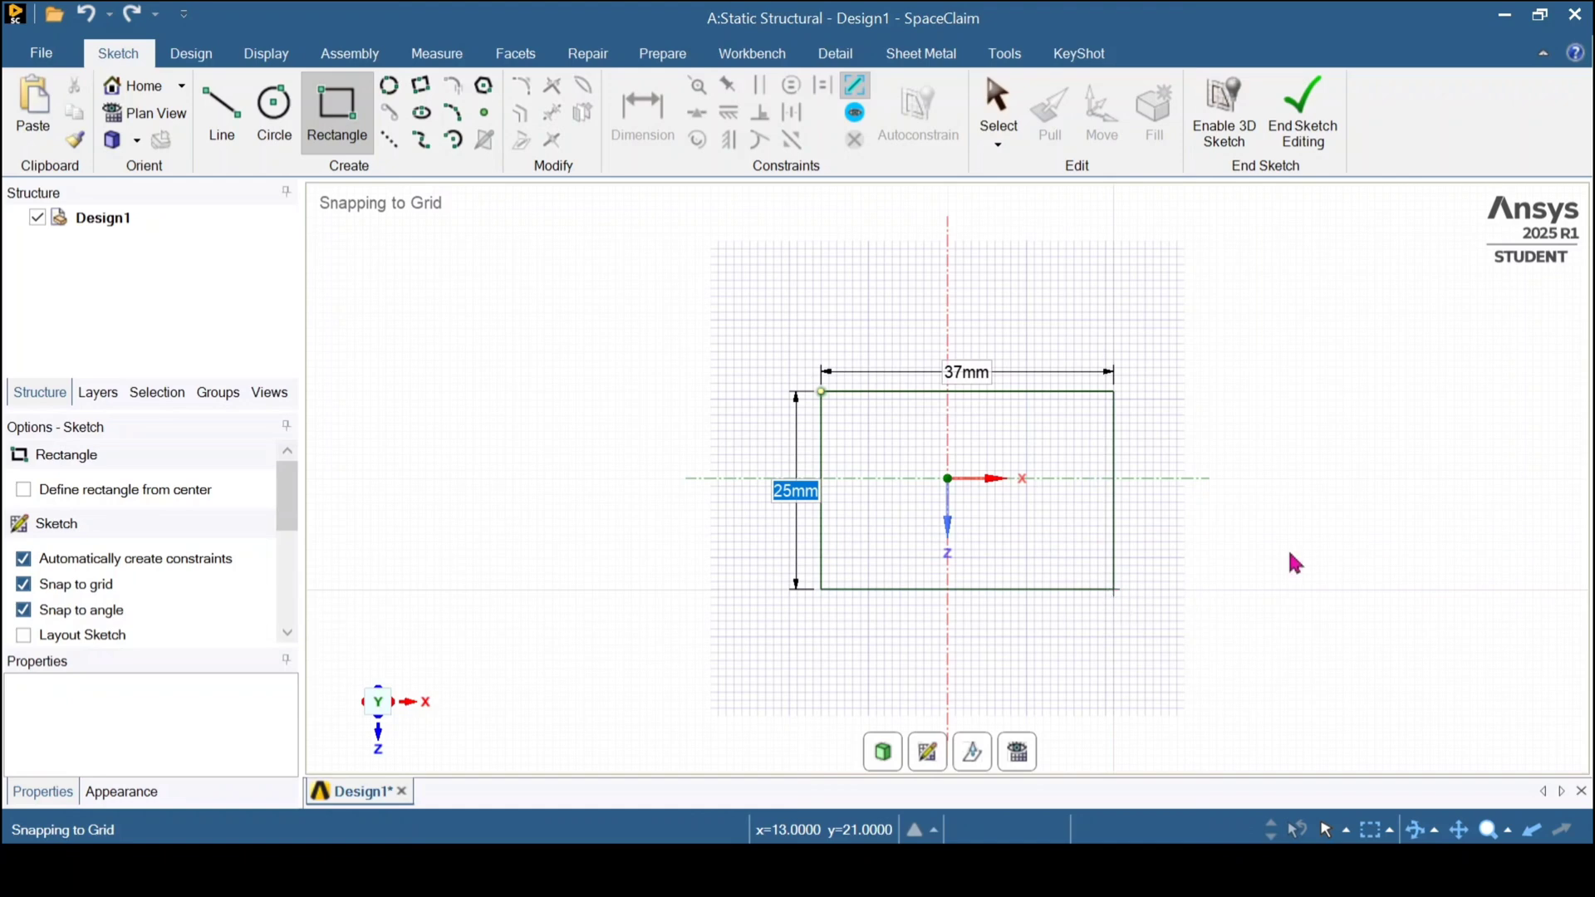
Dimension the rectangle's upper horizontal edge and set its length to 50 mm
click(617, 105)
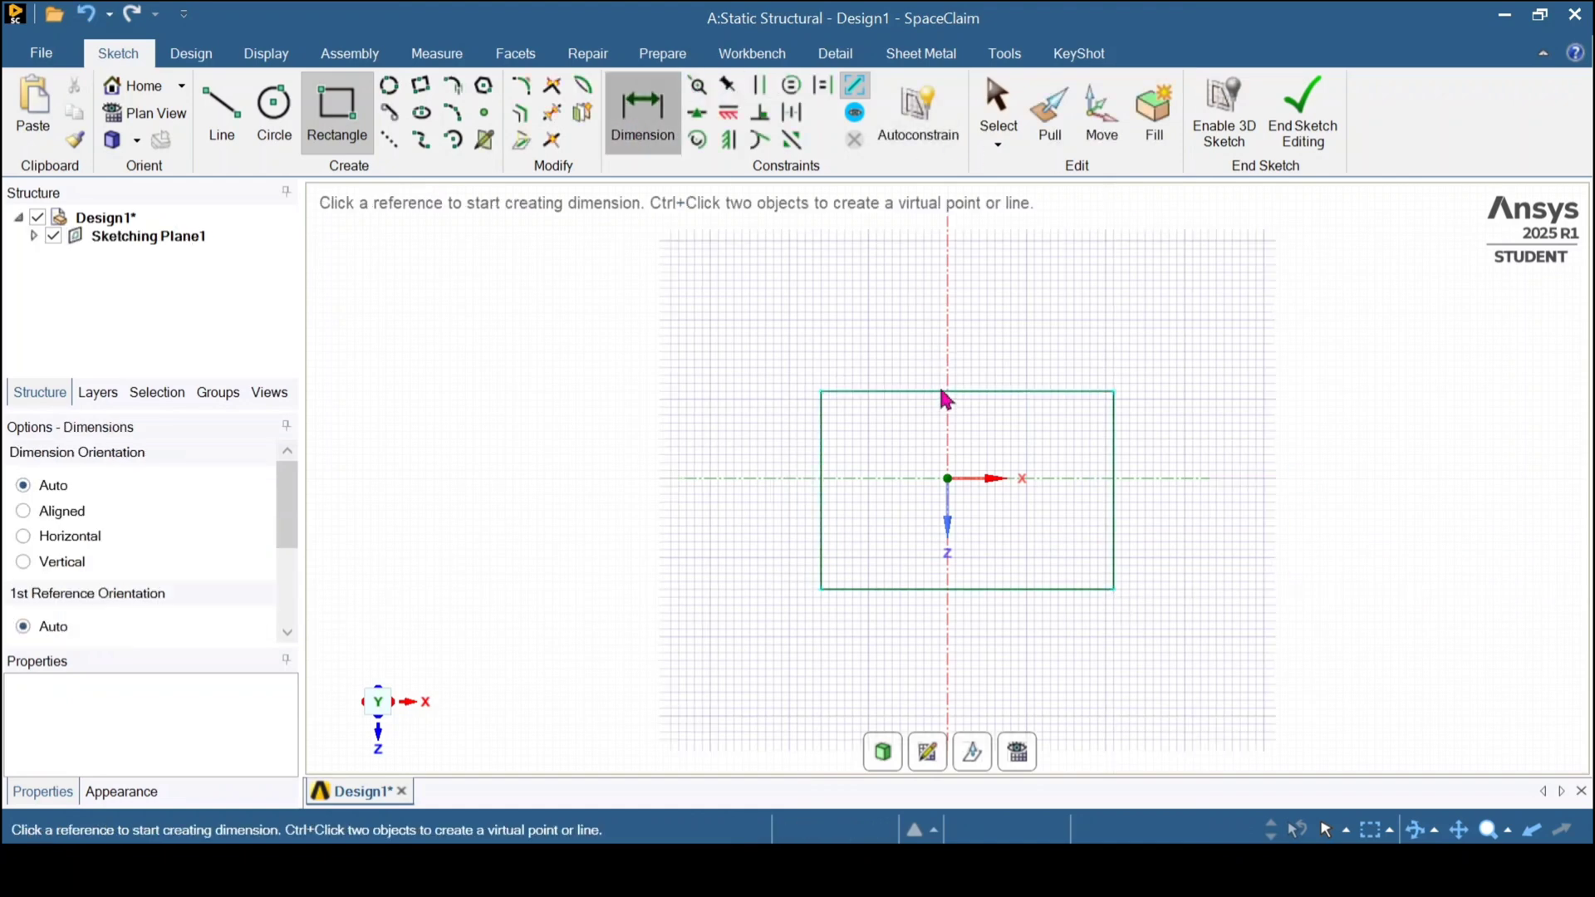
click(962, 347)
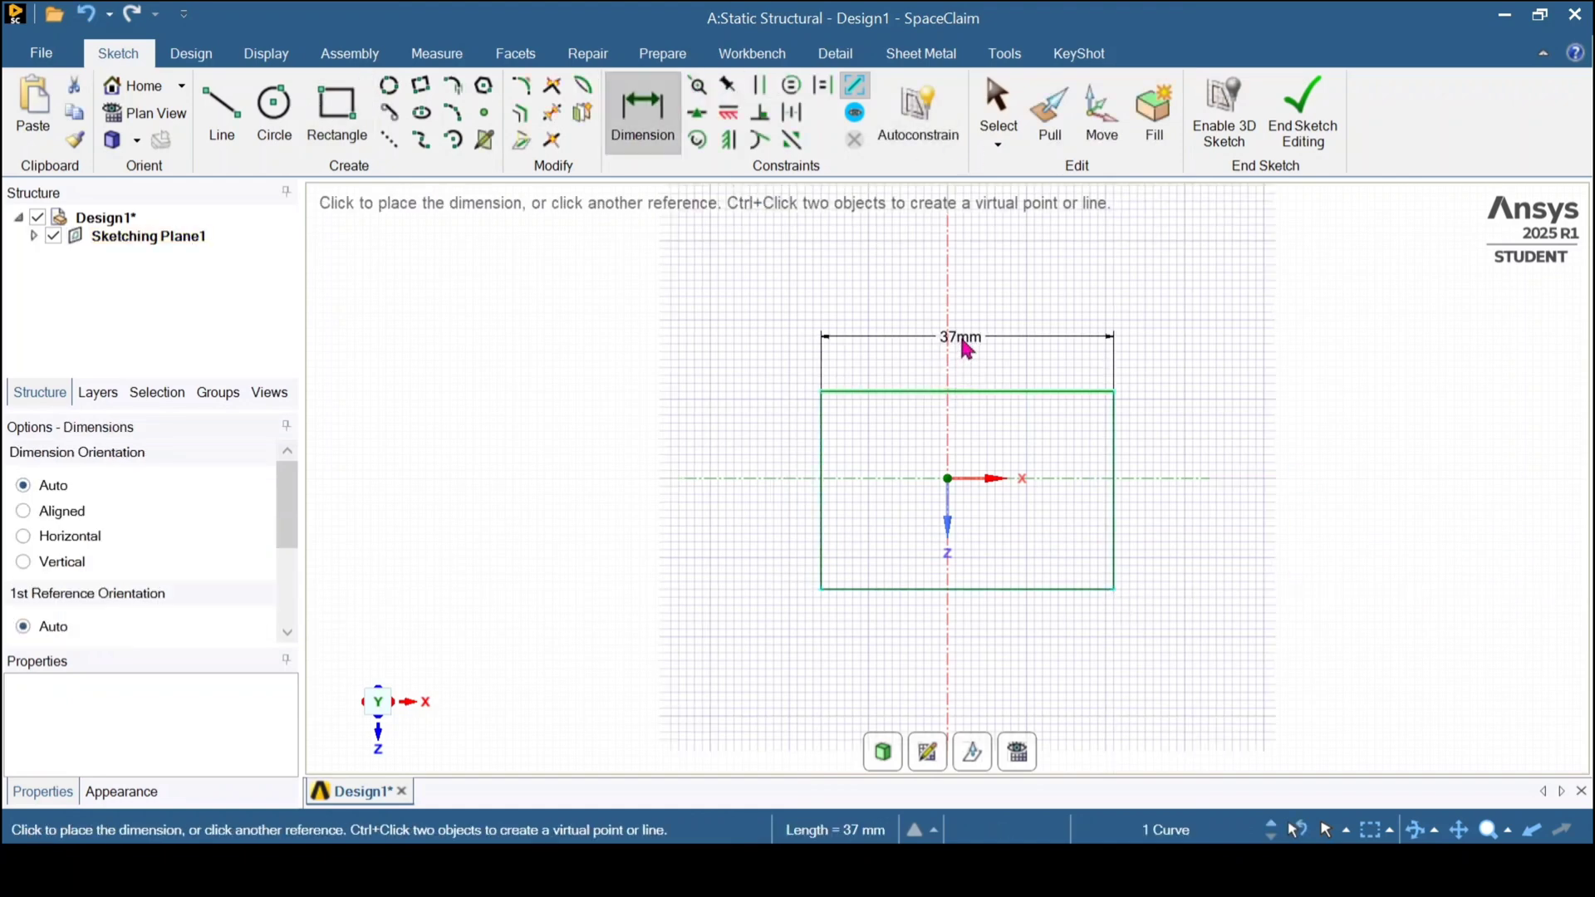
click(966, 347)
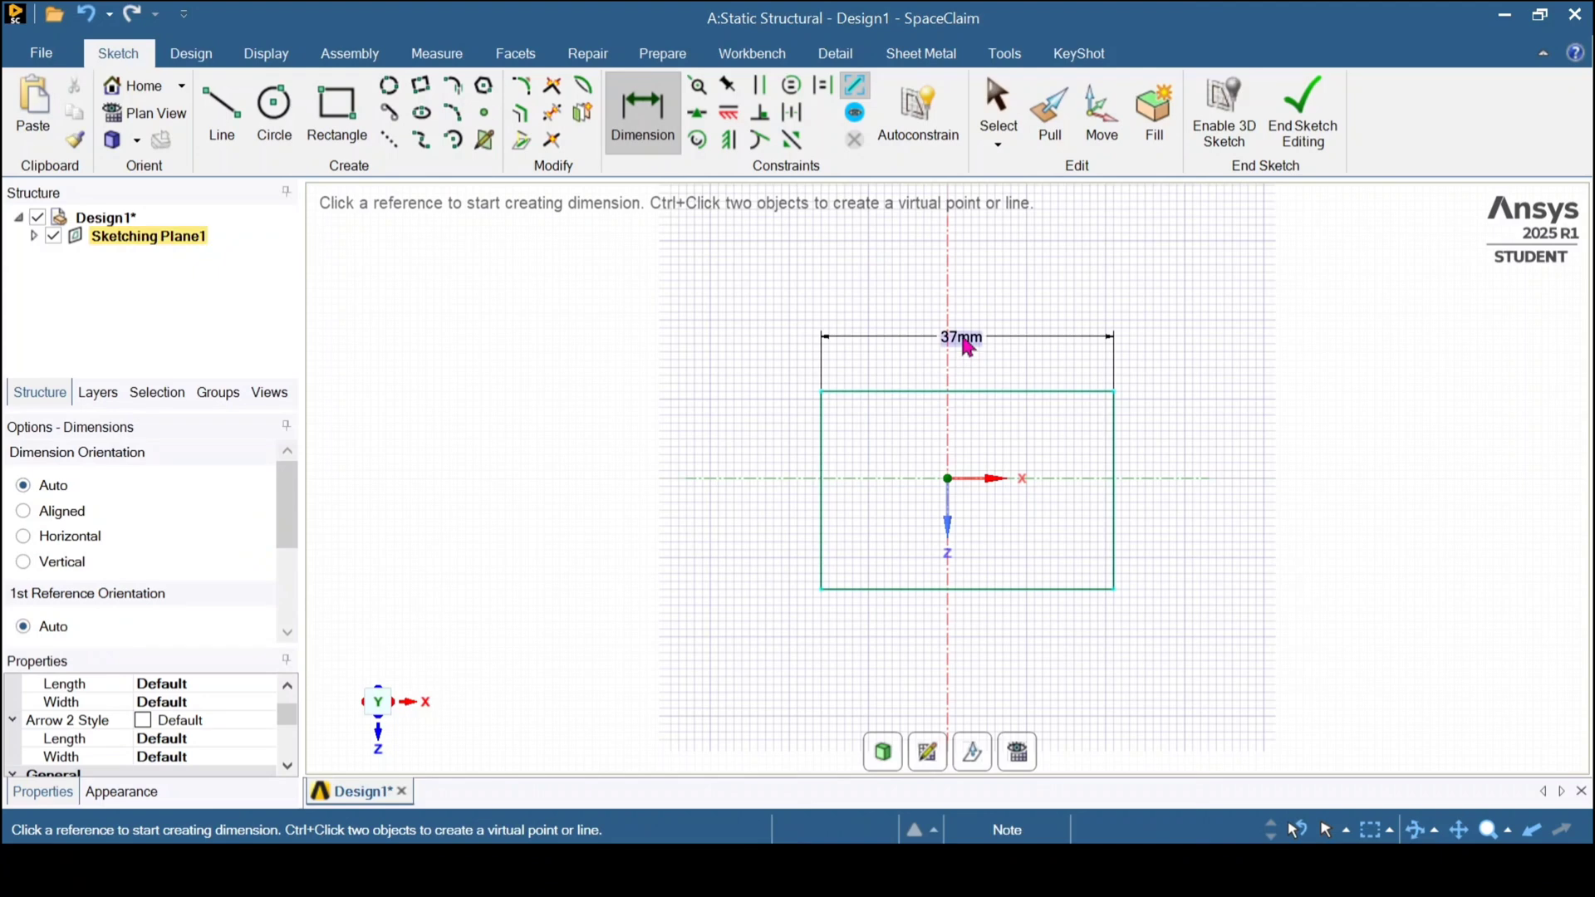
double_click(964, 339)
text(60)
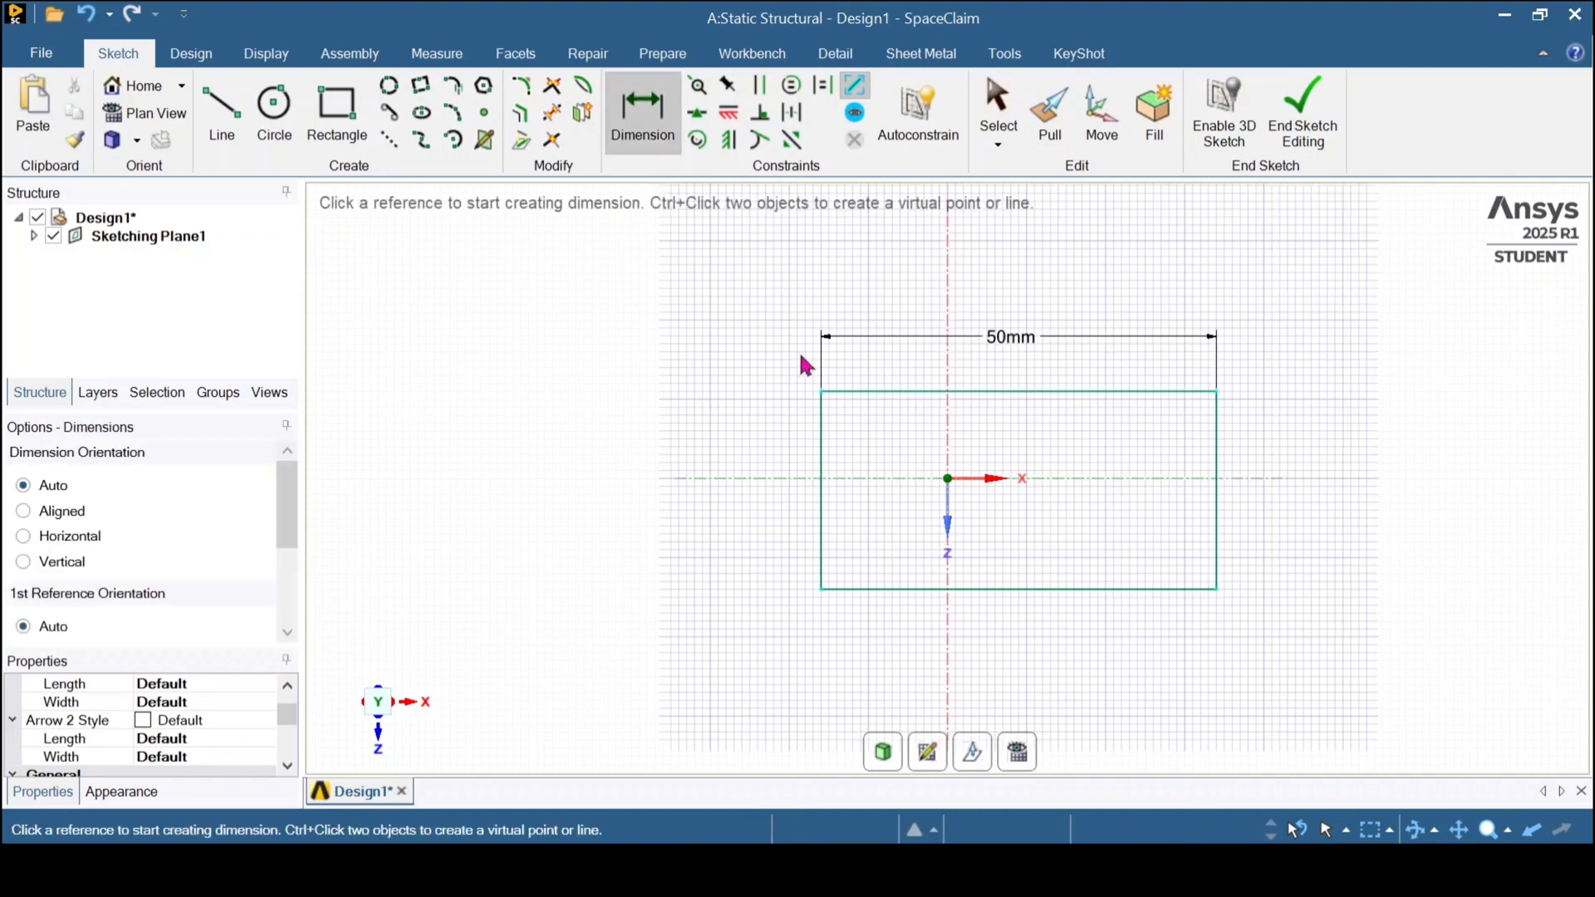
Dimension the rectangle's left vertical edge and set its length to 50 mm
click(824, 507)
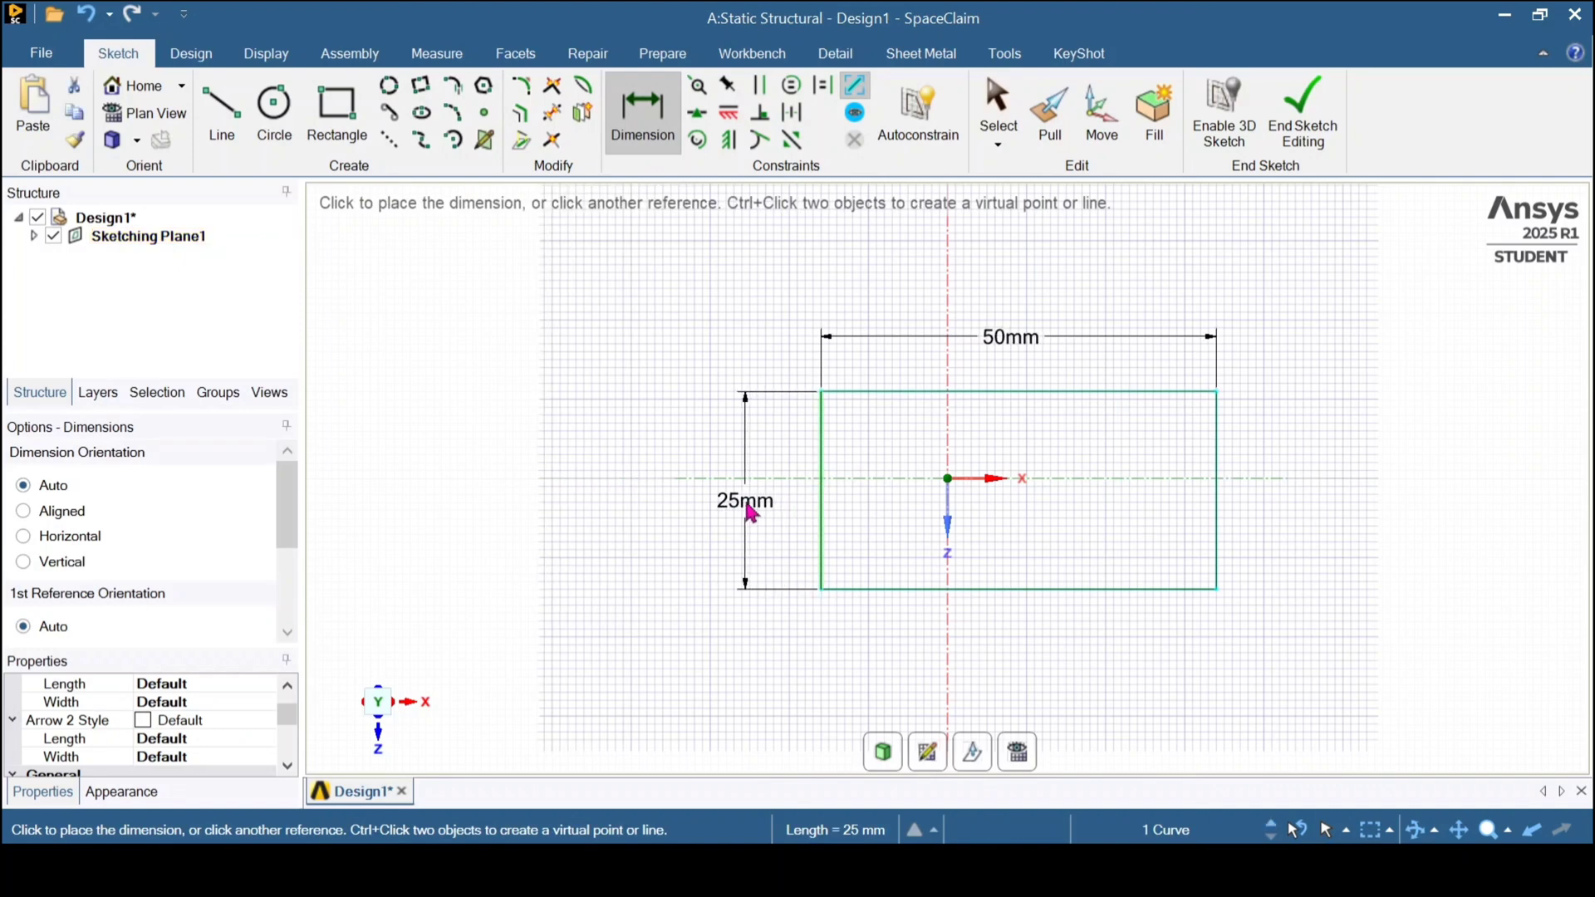
click(748, 507)
click(752, 508)
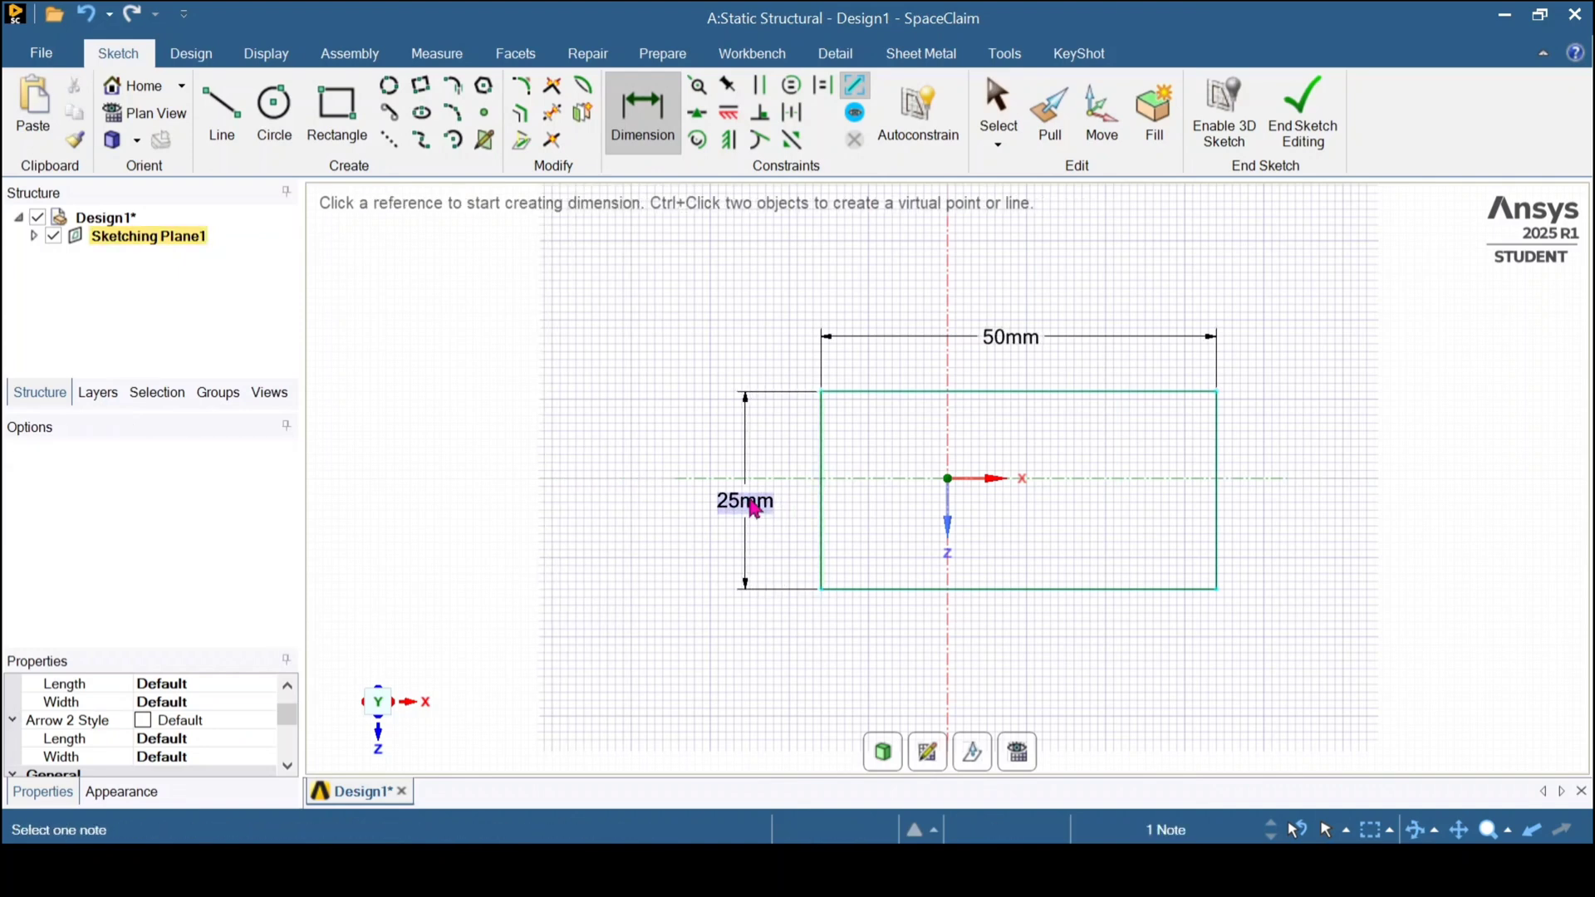
text(50)
key(Return)
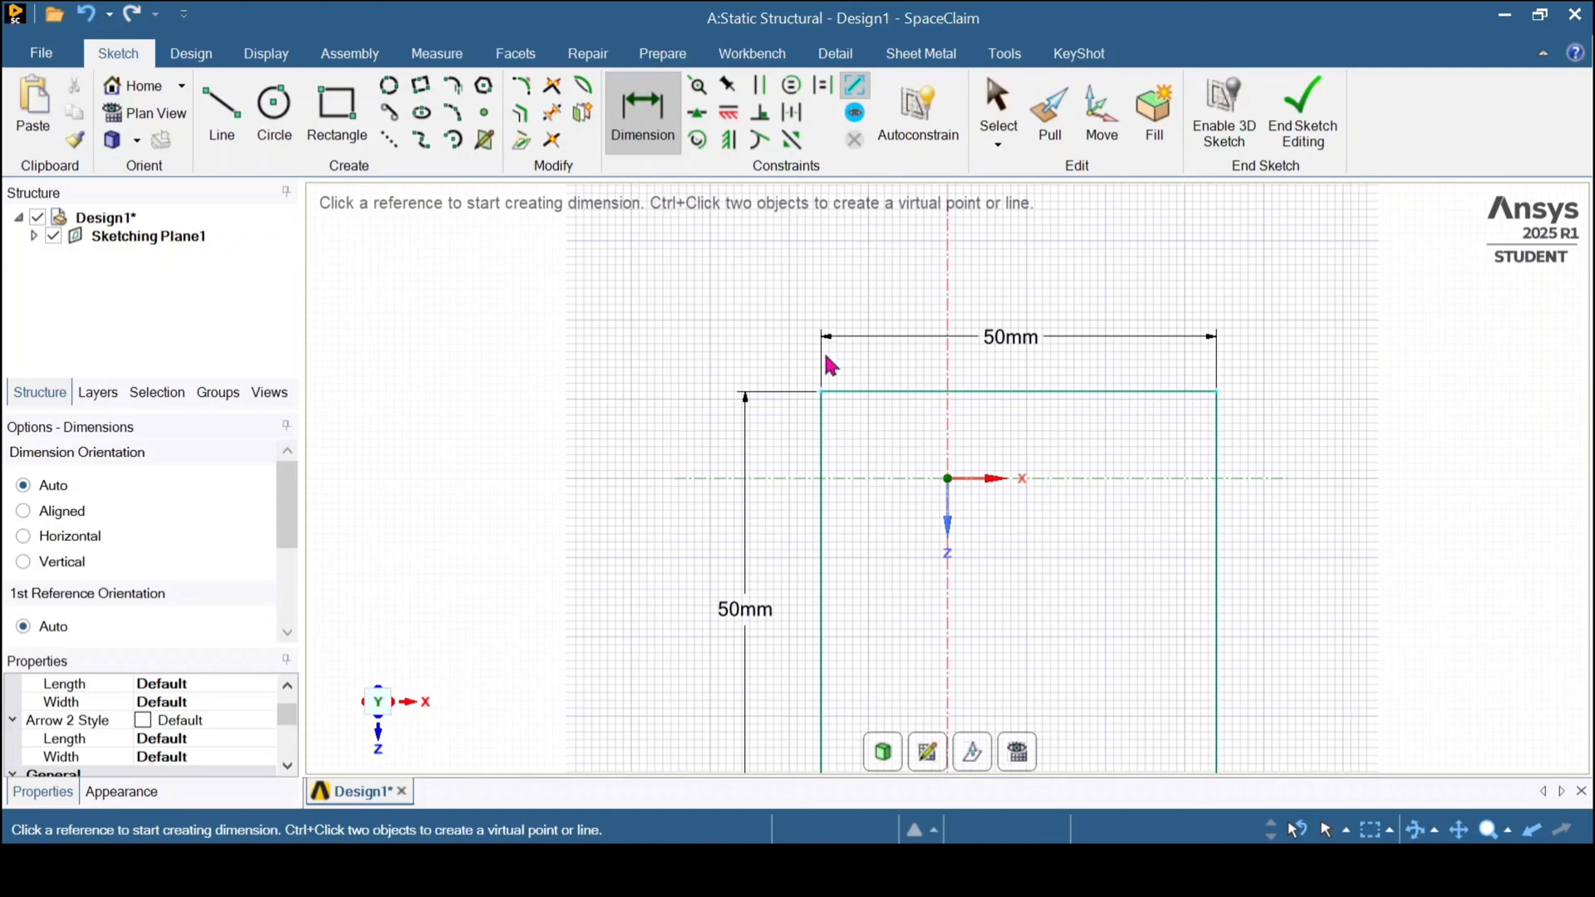
Change the rectangle's vertical edge dimension to 20 mm
double_click(741, 615)
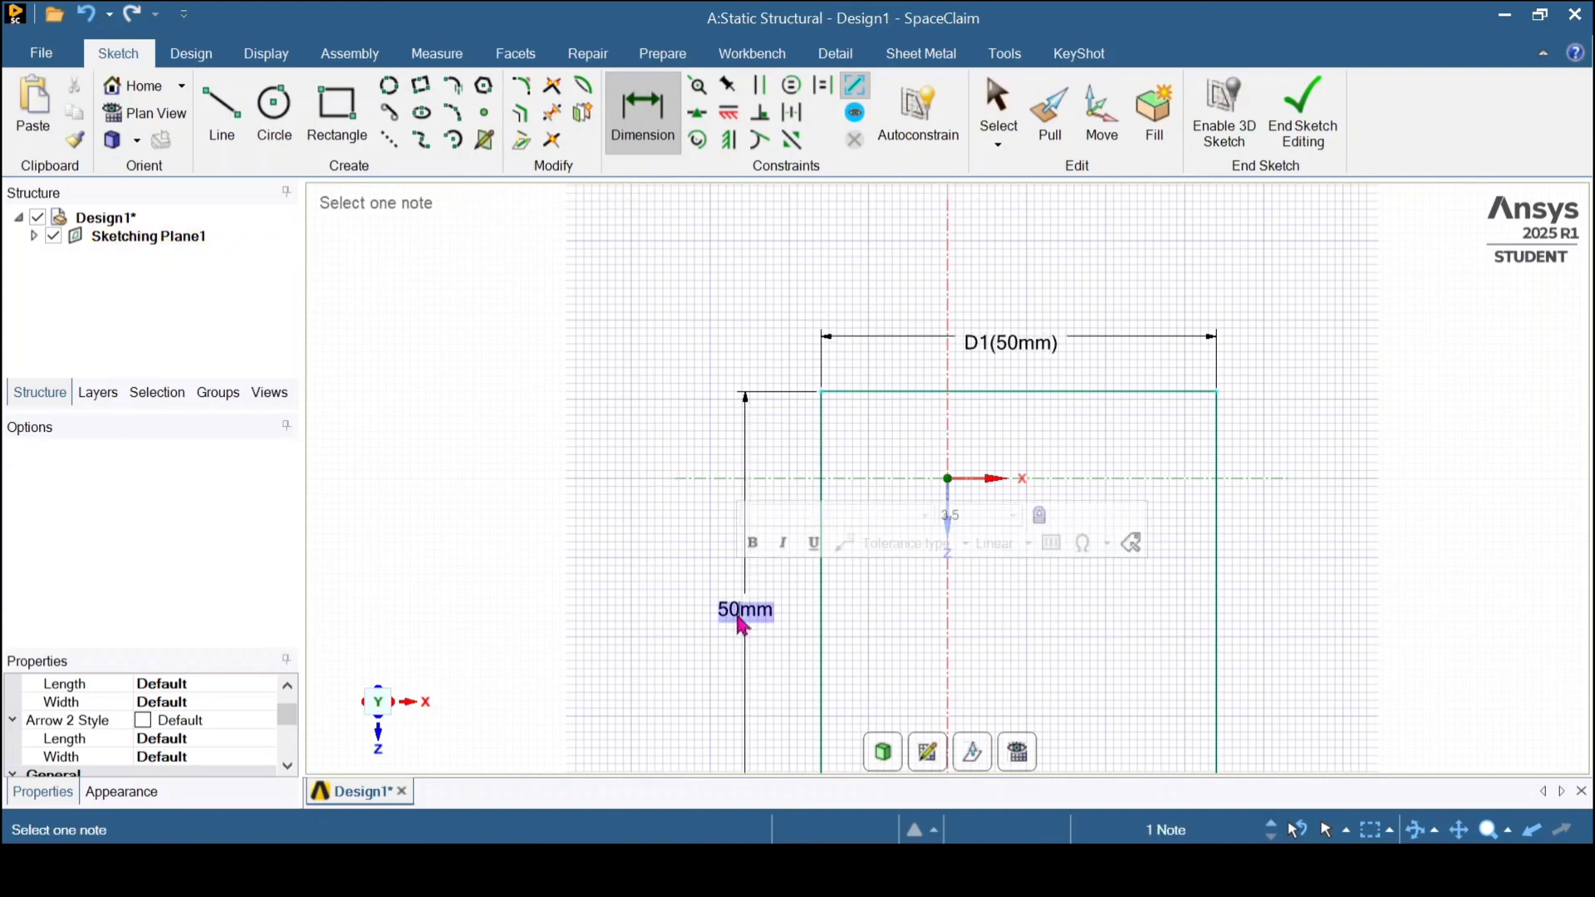
text(2)
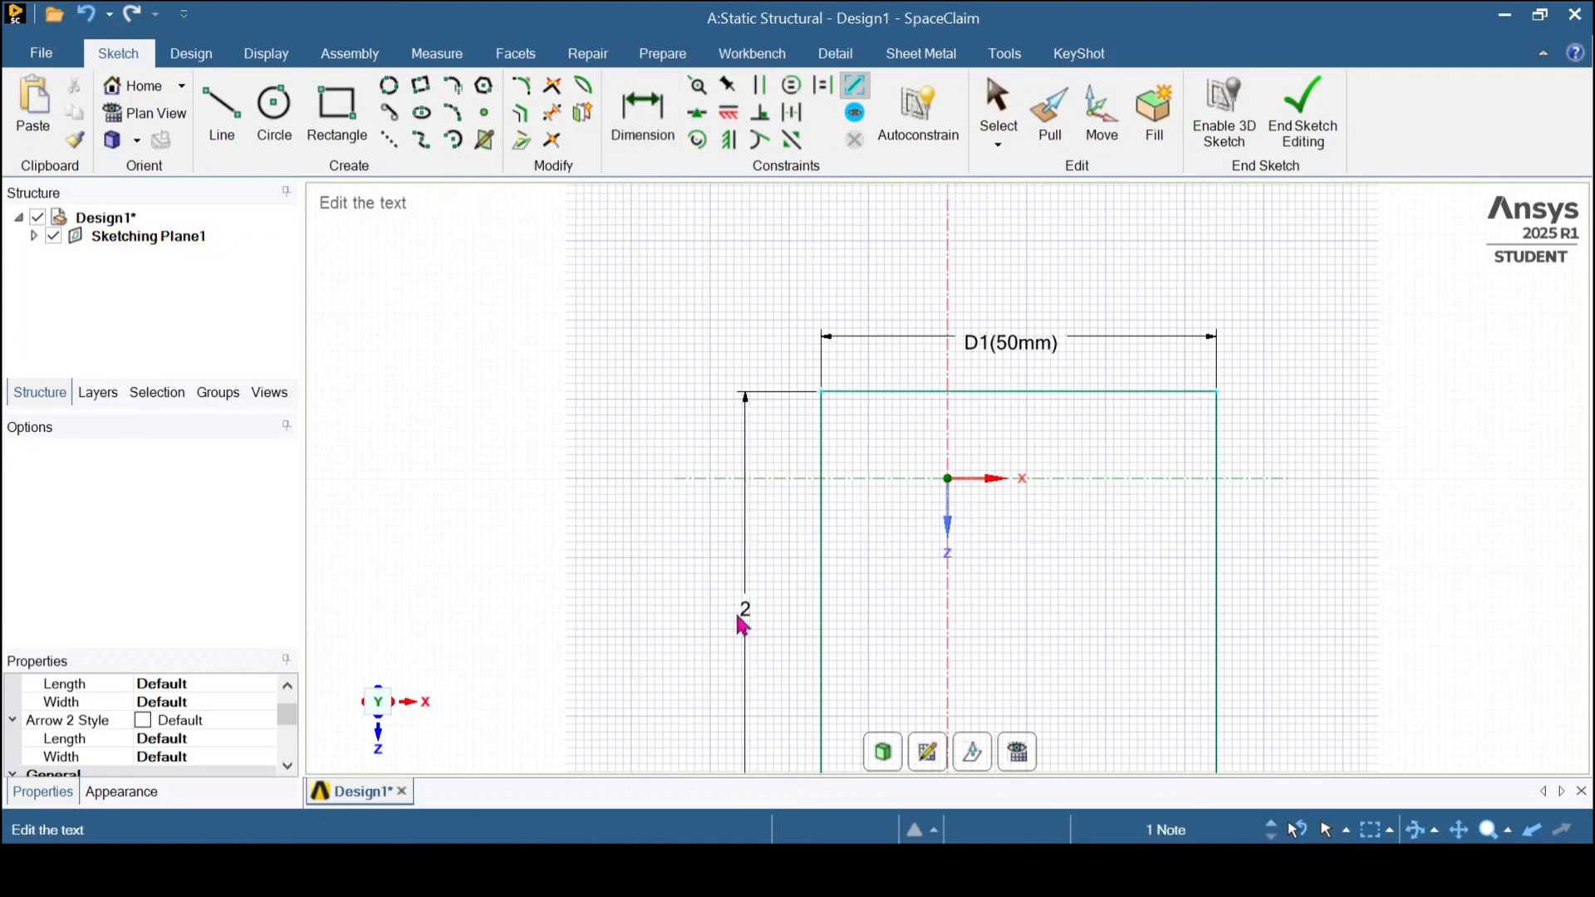
text(0)
key(Return)
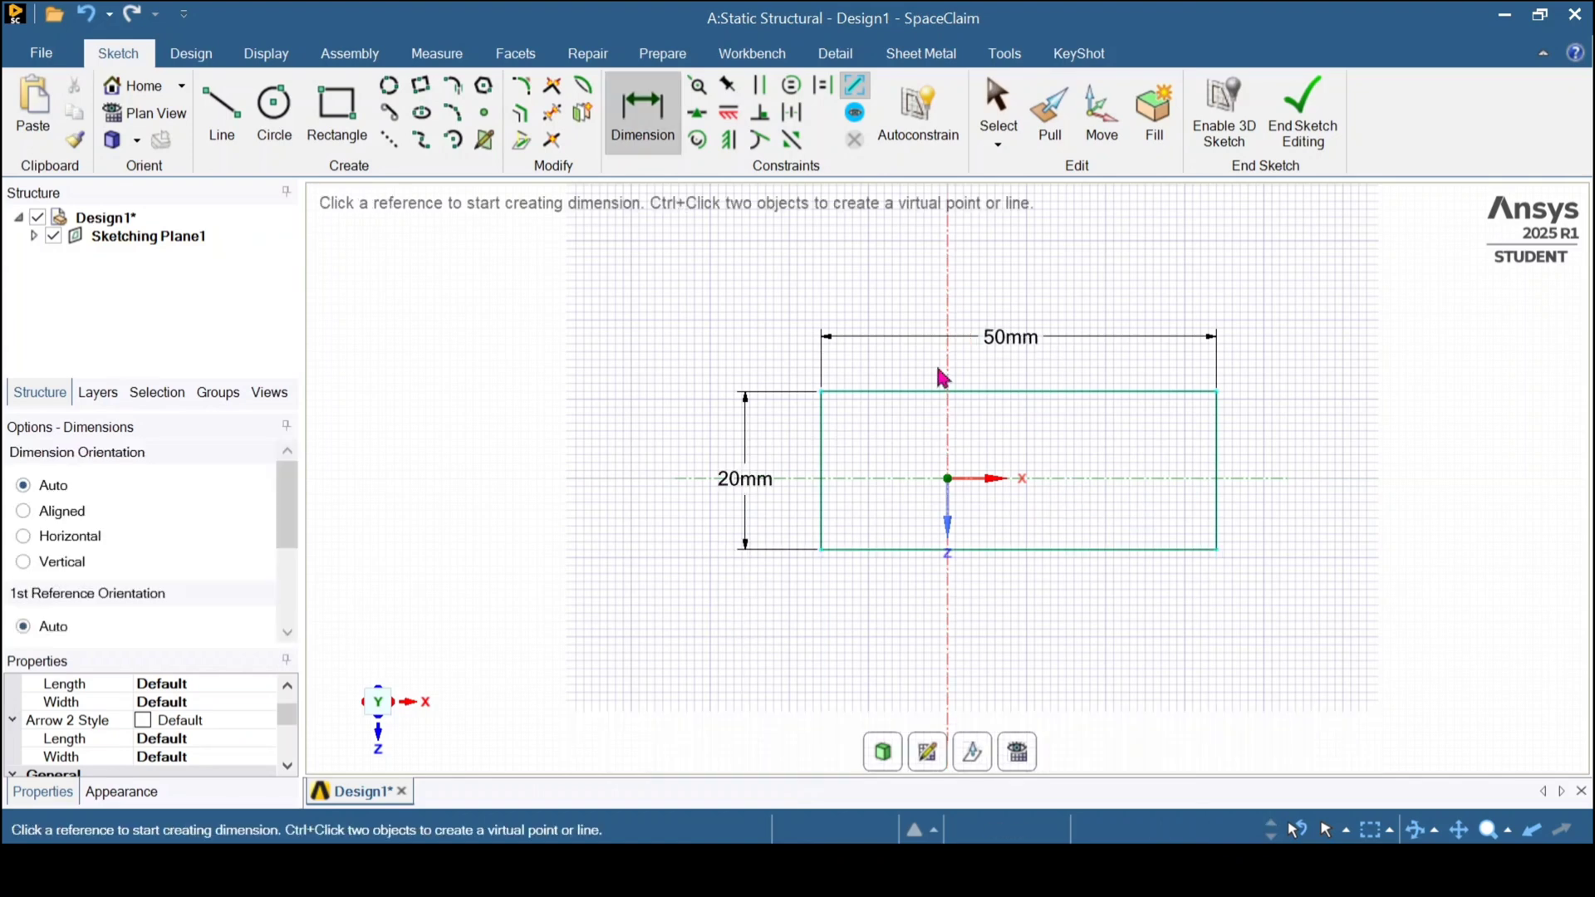
End the sketch and pull the rectangular face upward along Y into a 5 mm thick plate
click(1295, 126)
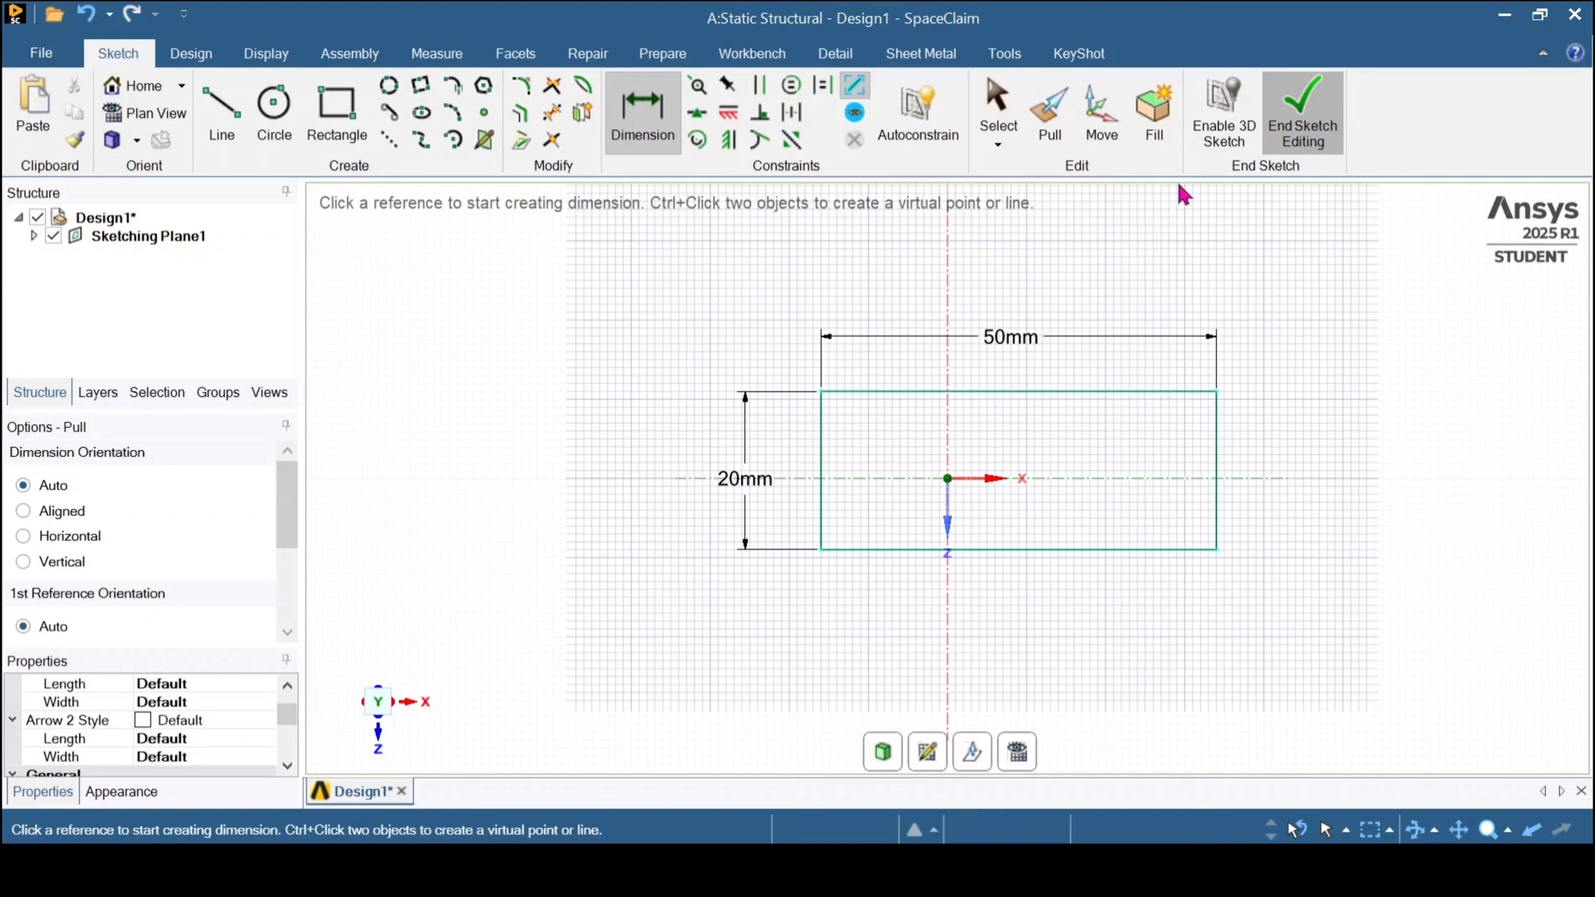
mouse_move(1127, 604)
middle_down()
mouse_move(1047, 581)
mouse_move(989, 630)
mouse_move(1150, 335)
mouse_move(1238, 318)
middle_up()
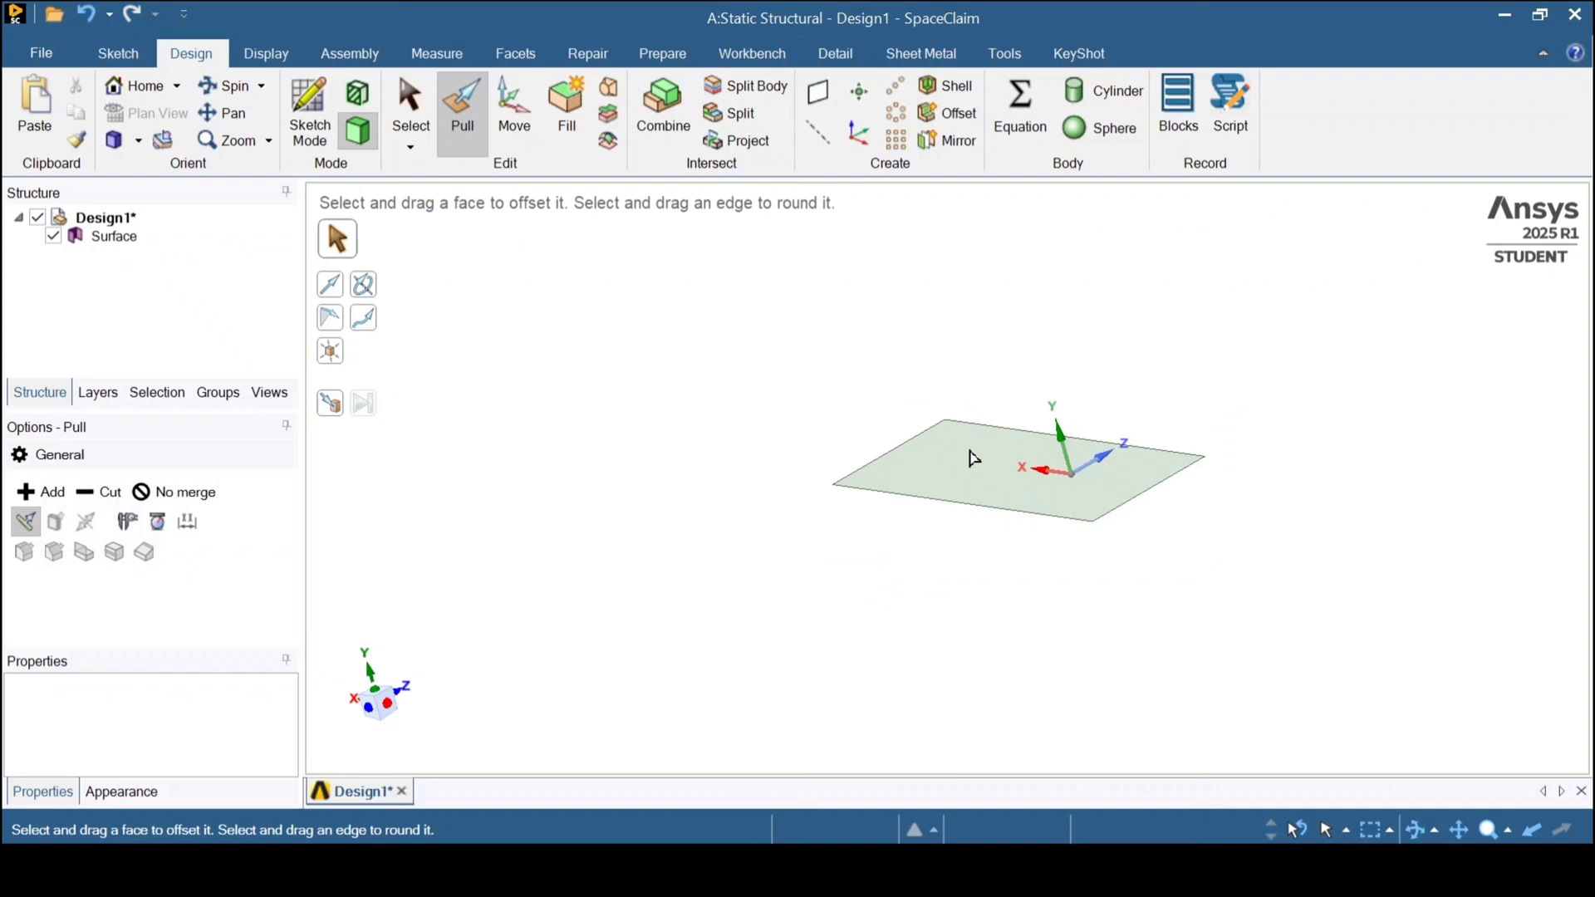
click(951, 496)
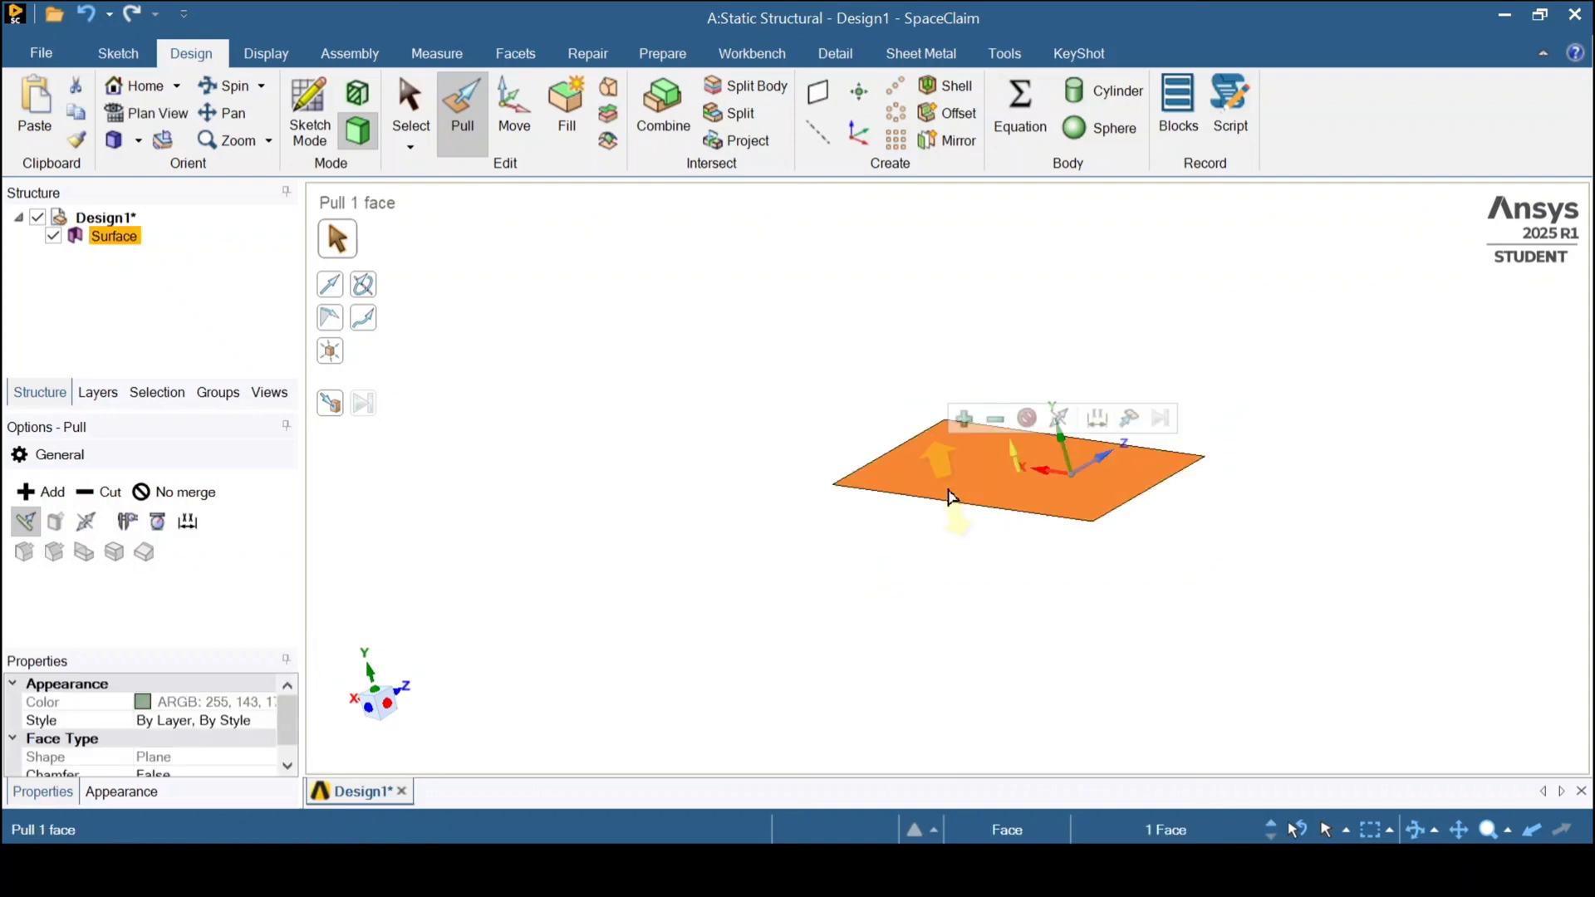
drag(943, 444, 900, 408)
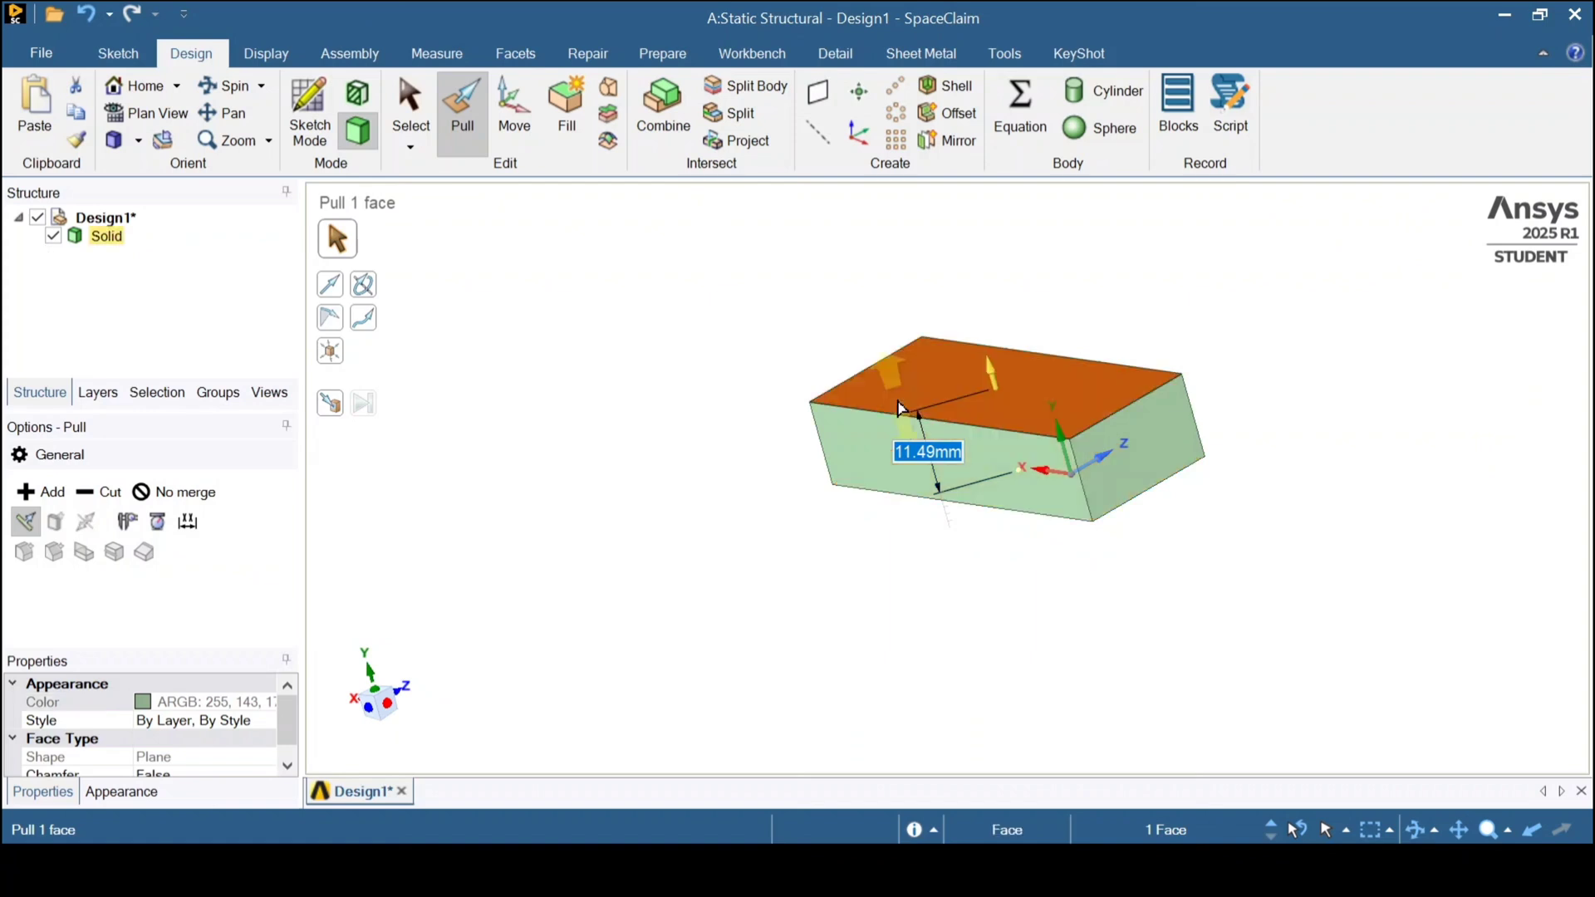
text(5)
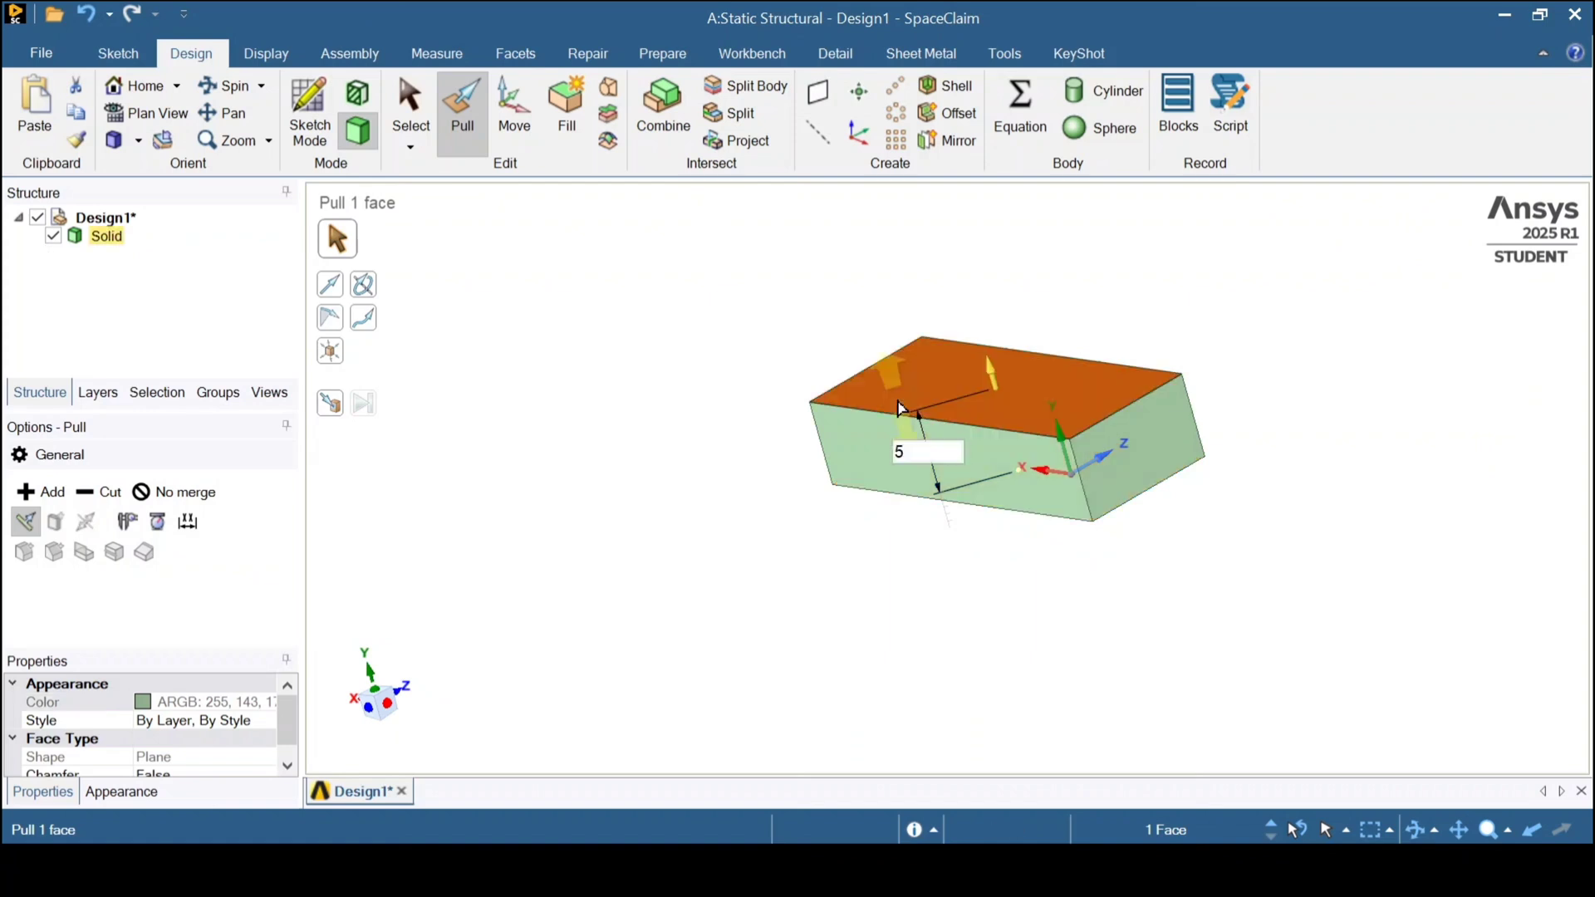
key(Escape)
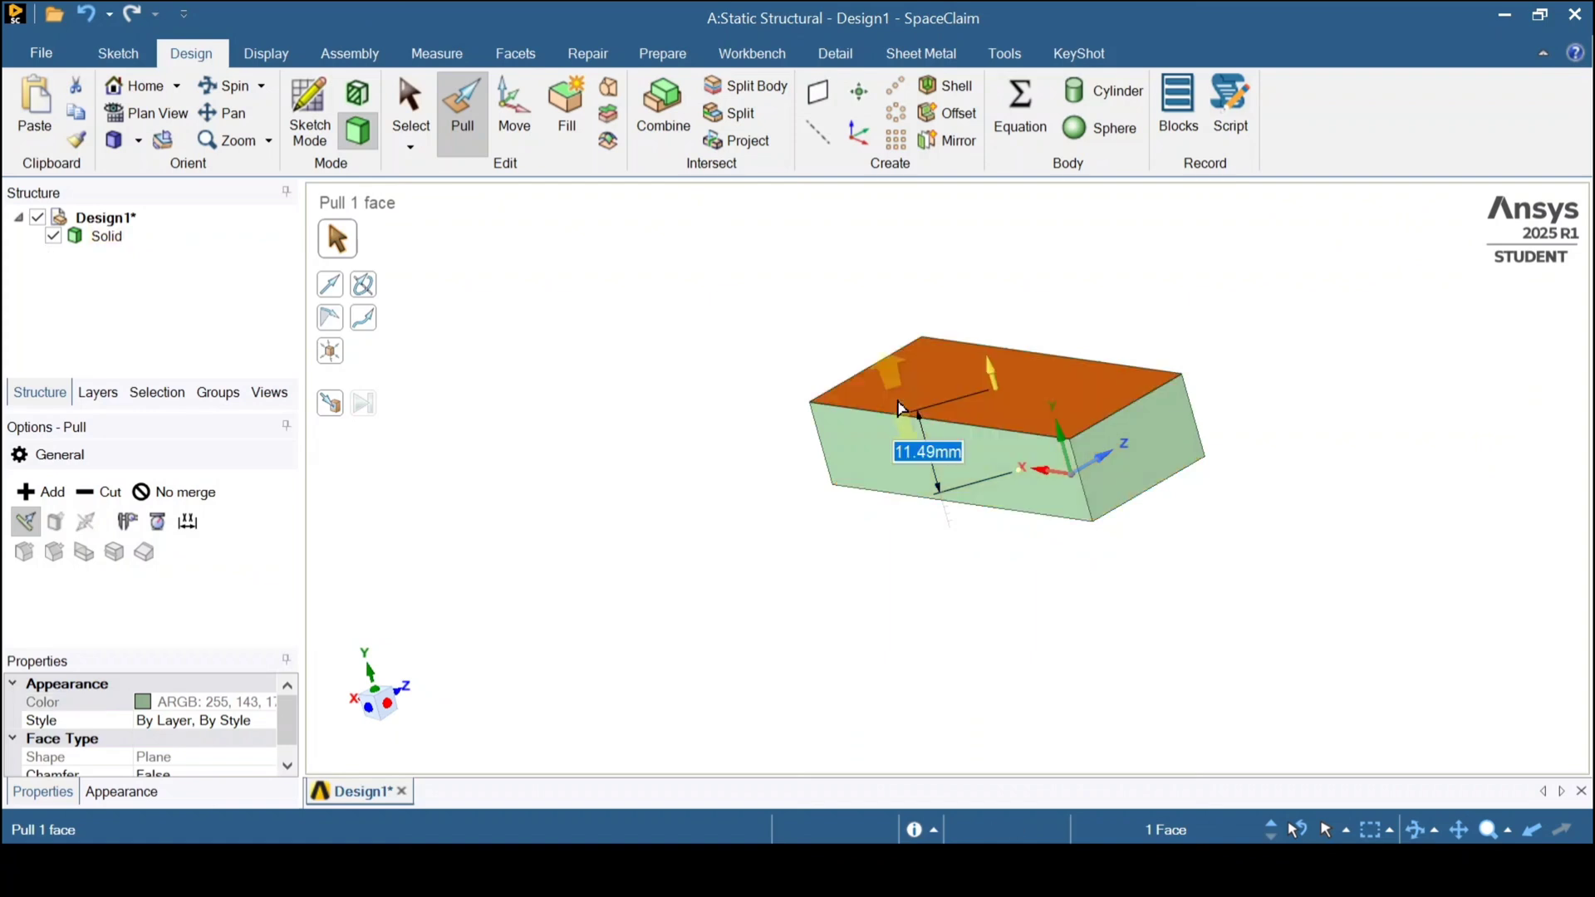
text(5)
key(Return)
key(Escape)
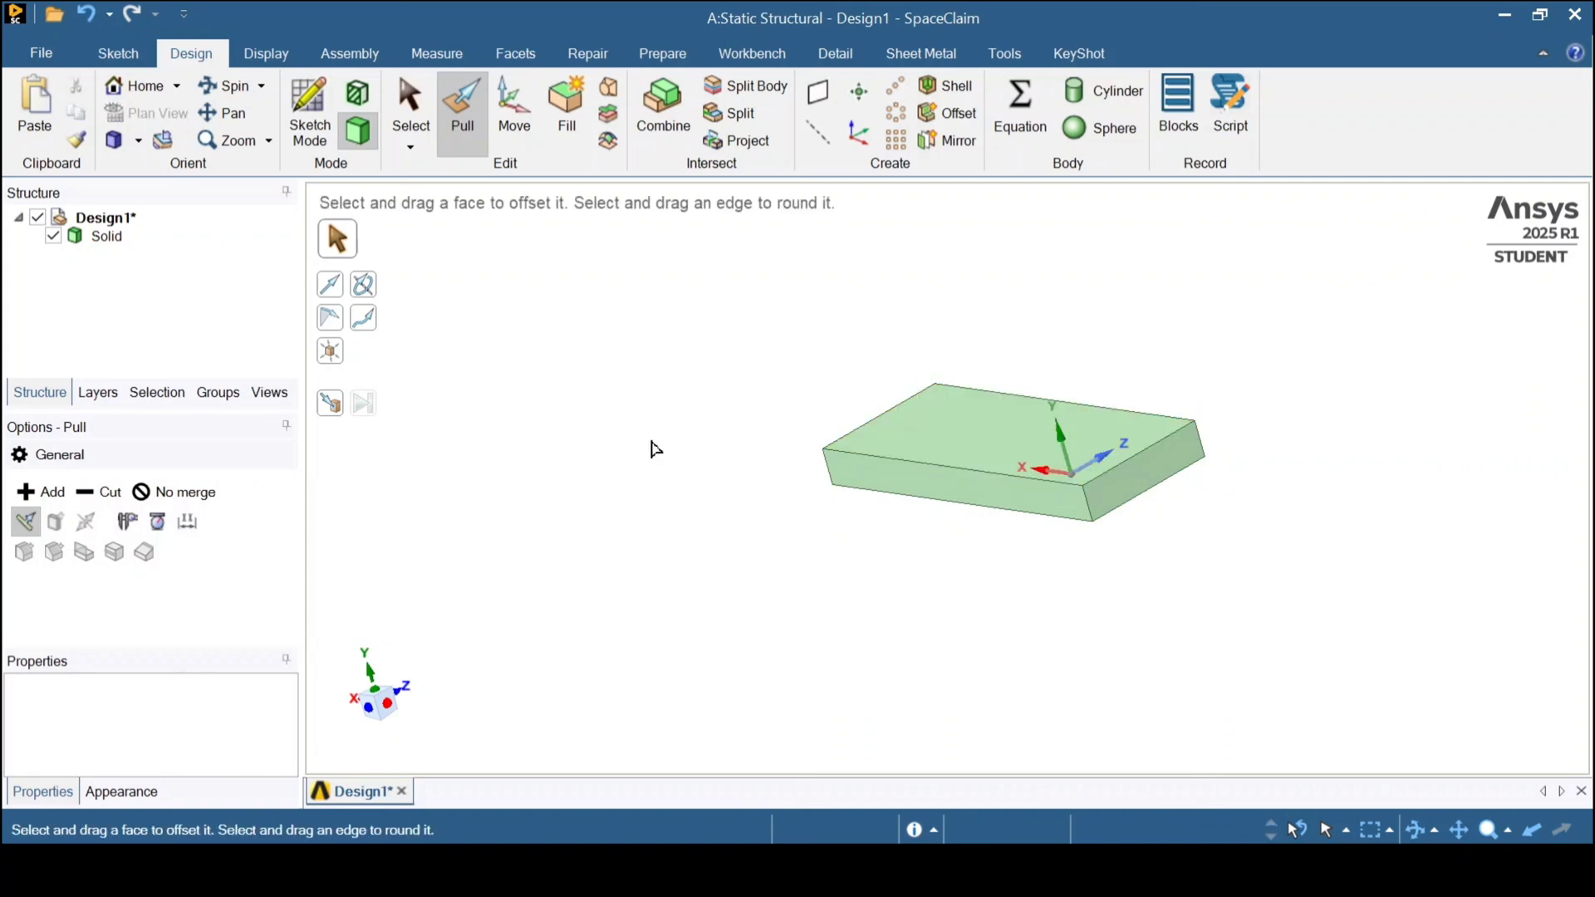
Sketch an upright rectangle about 8 mm wide on the plate's long side face plane, just above the plate with one side on the vertical centreline
scroll(654, 448, down, 2)
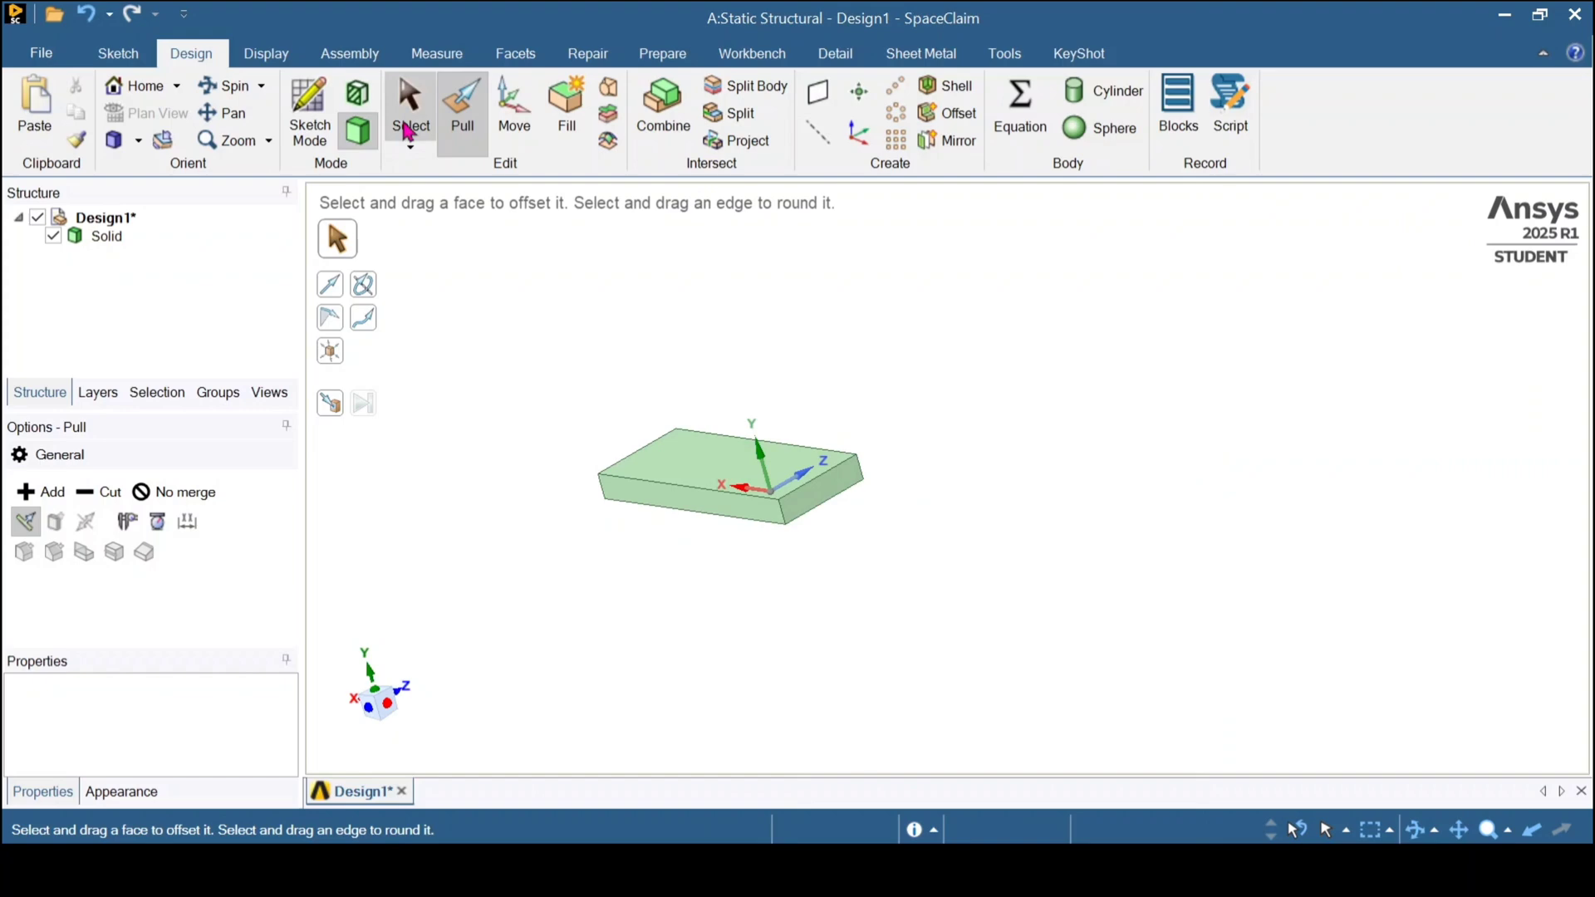
key(k)
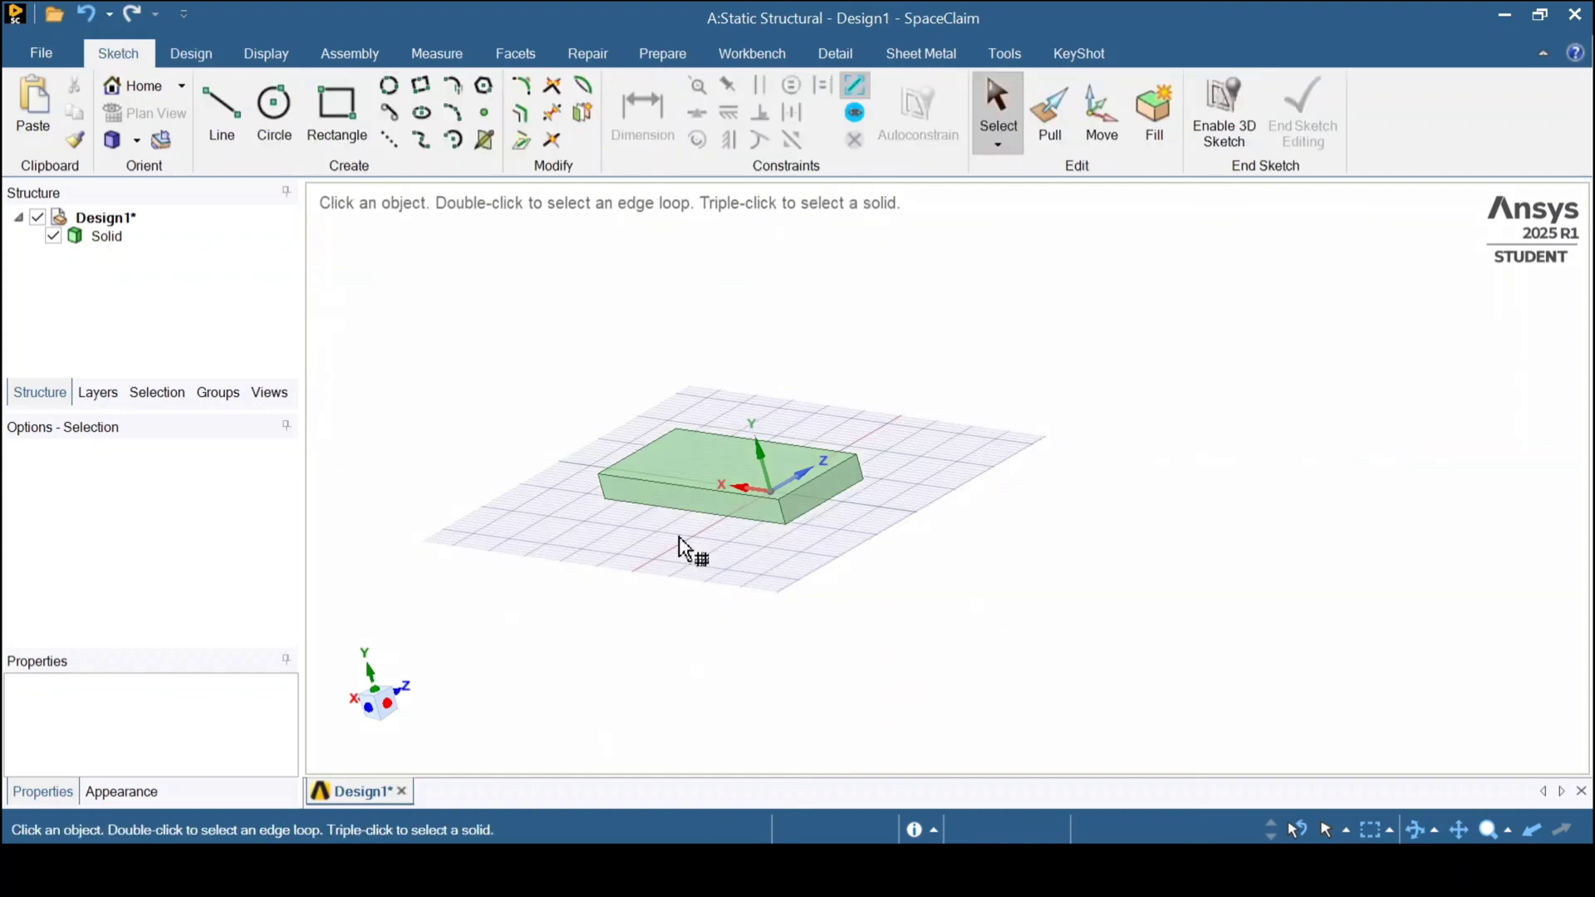
click(708, 501)
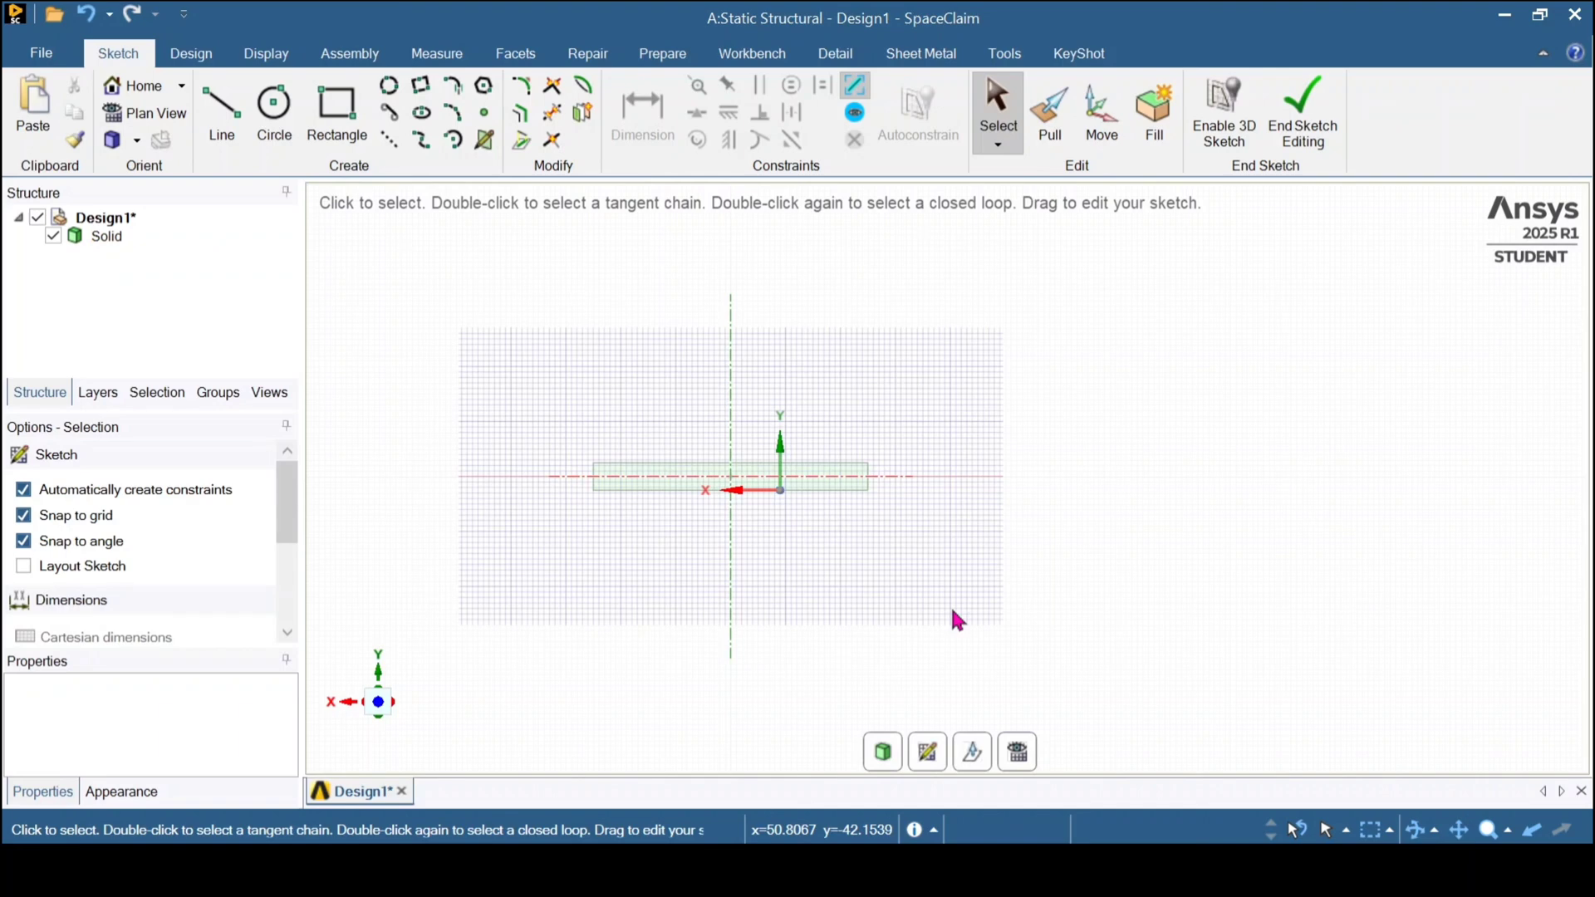
key(r)
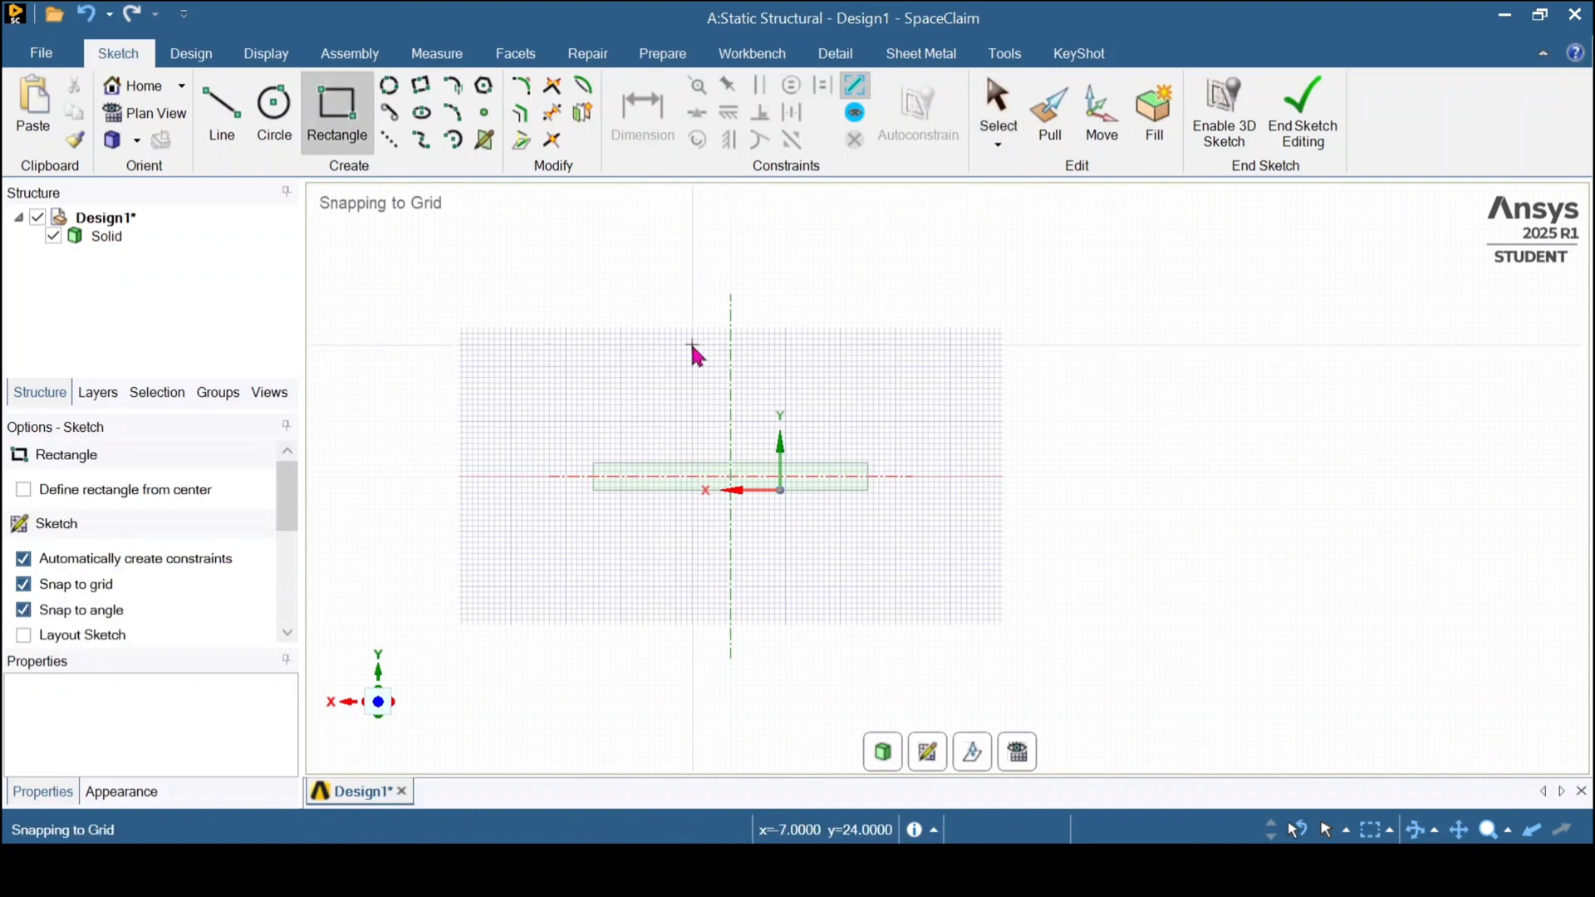
click(688, 312)
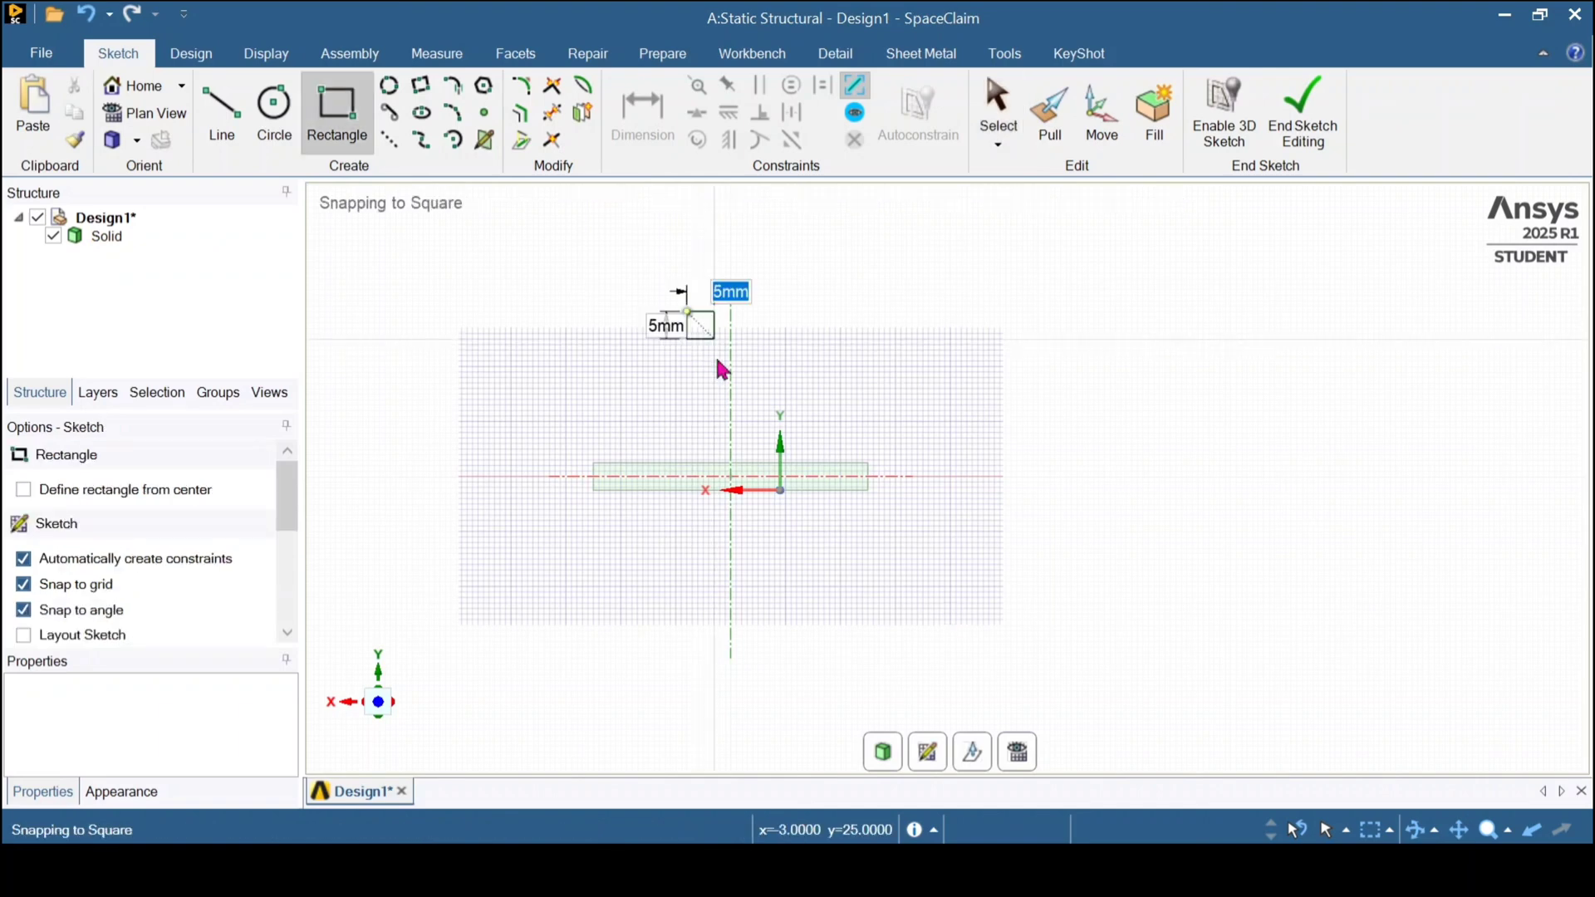
click(731, 457)
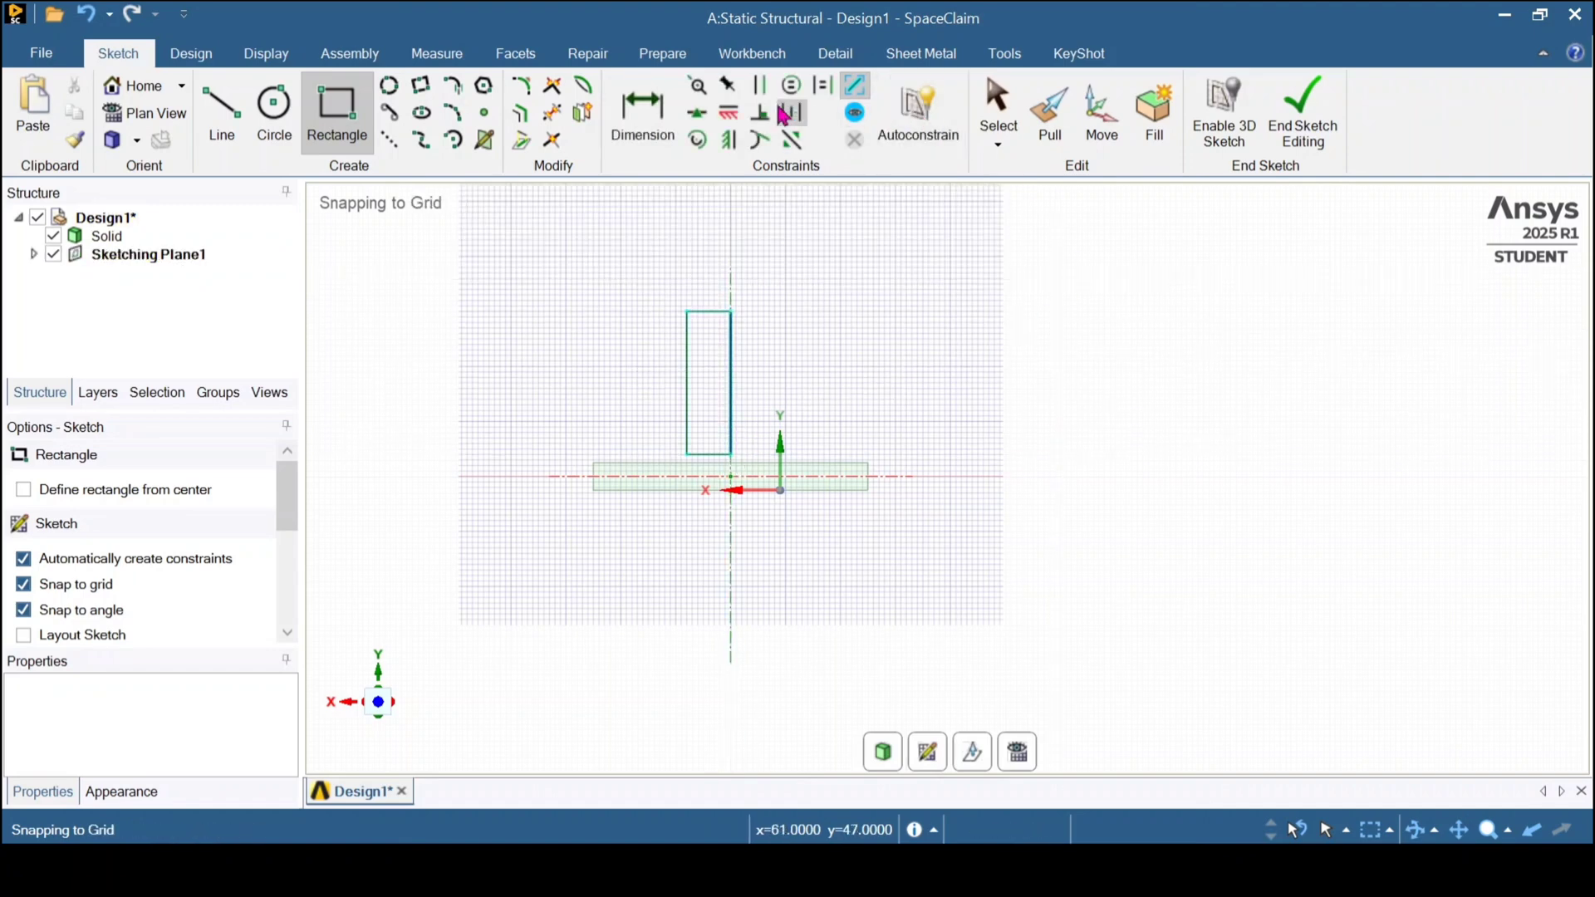
Dimension the upright rectangle's top edge and set its width to 5 mm
click(643, 112)
click(710, 311)
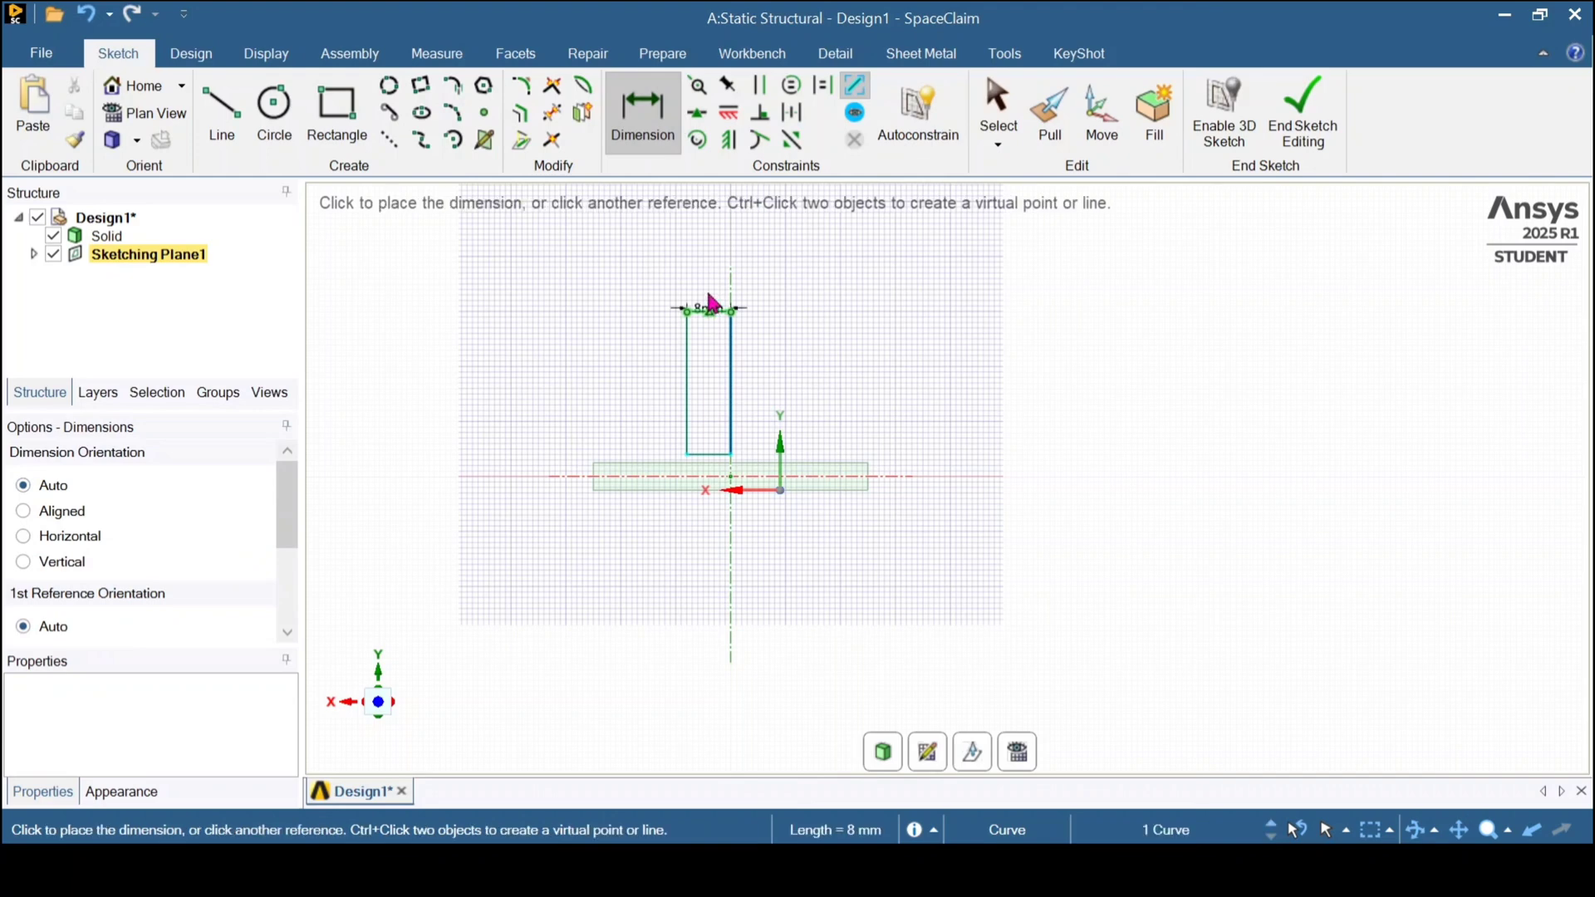
click(708, 283)
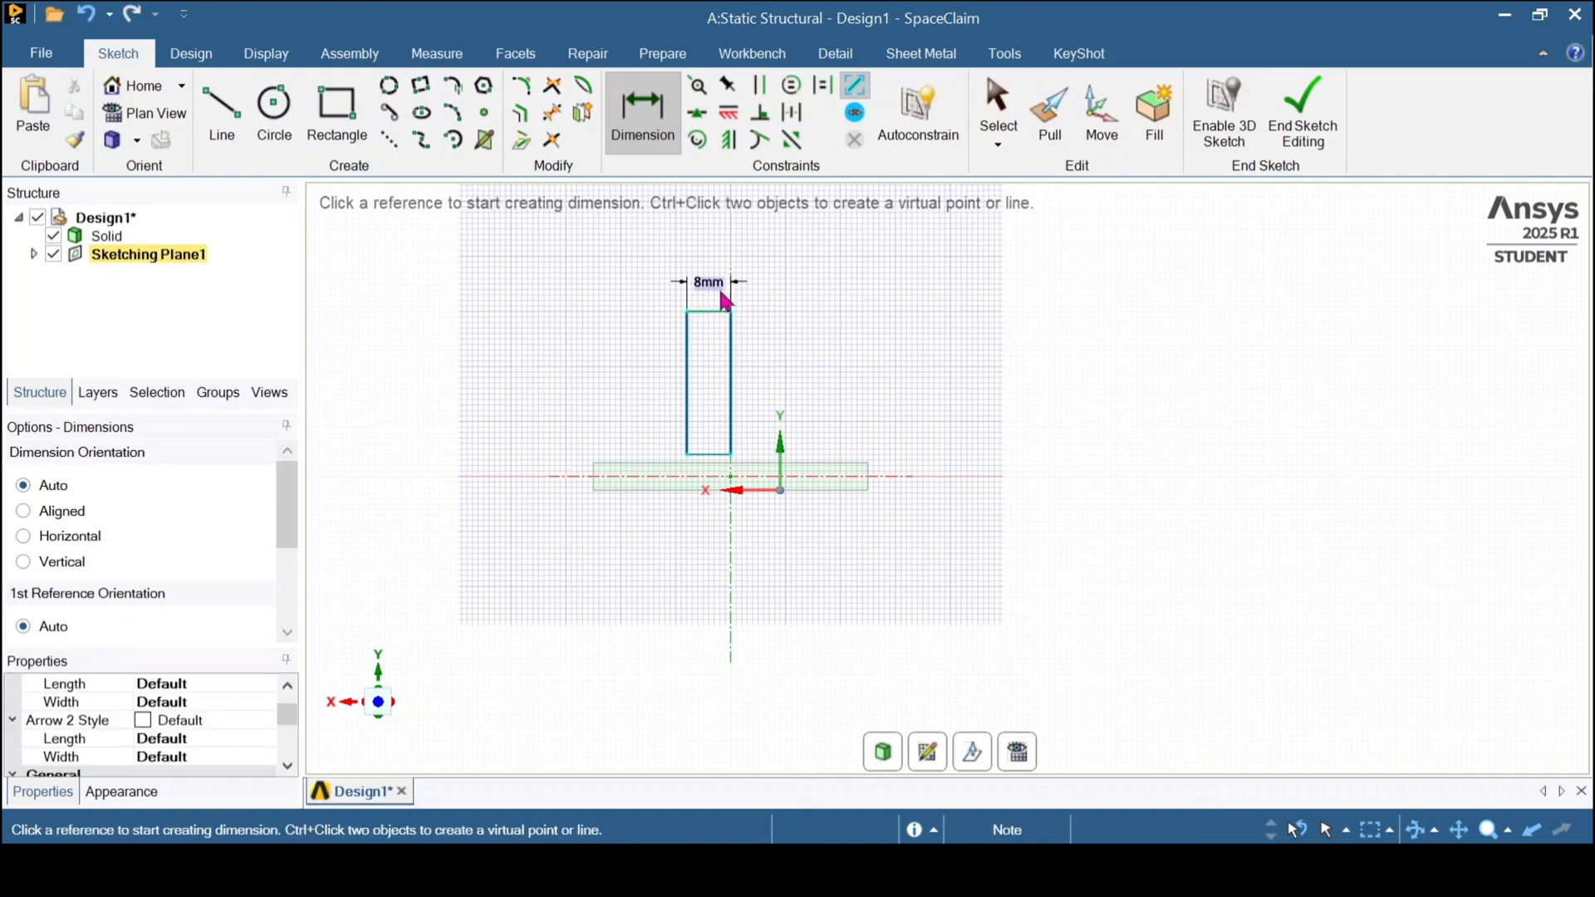
double_click(708, 284)
text(5)
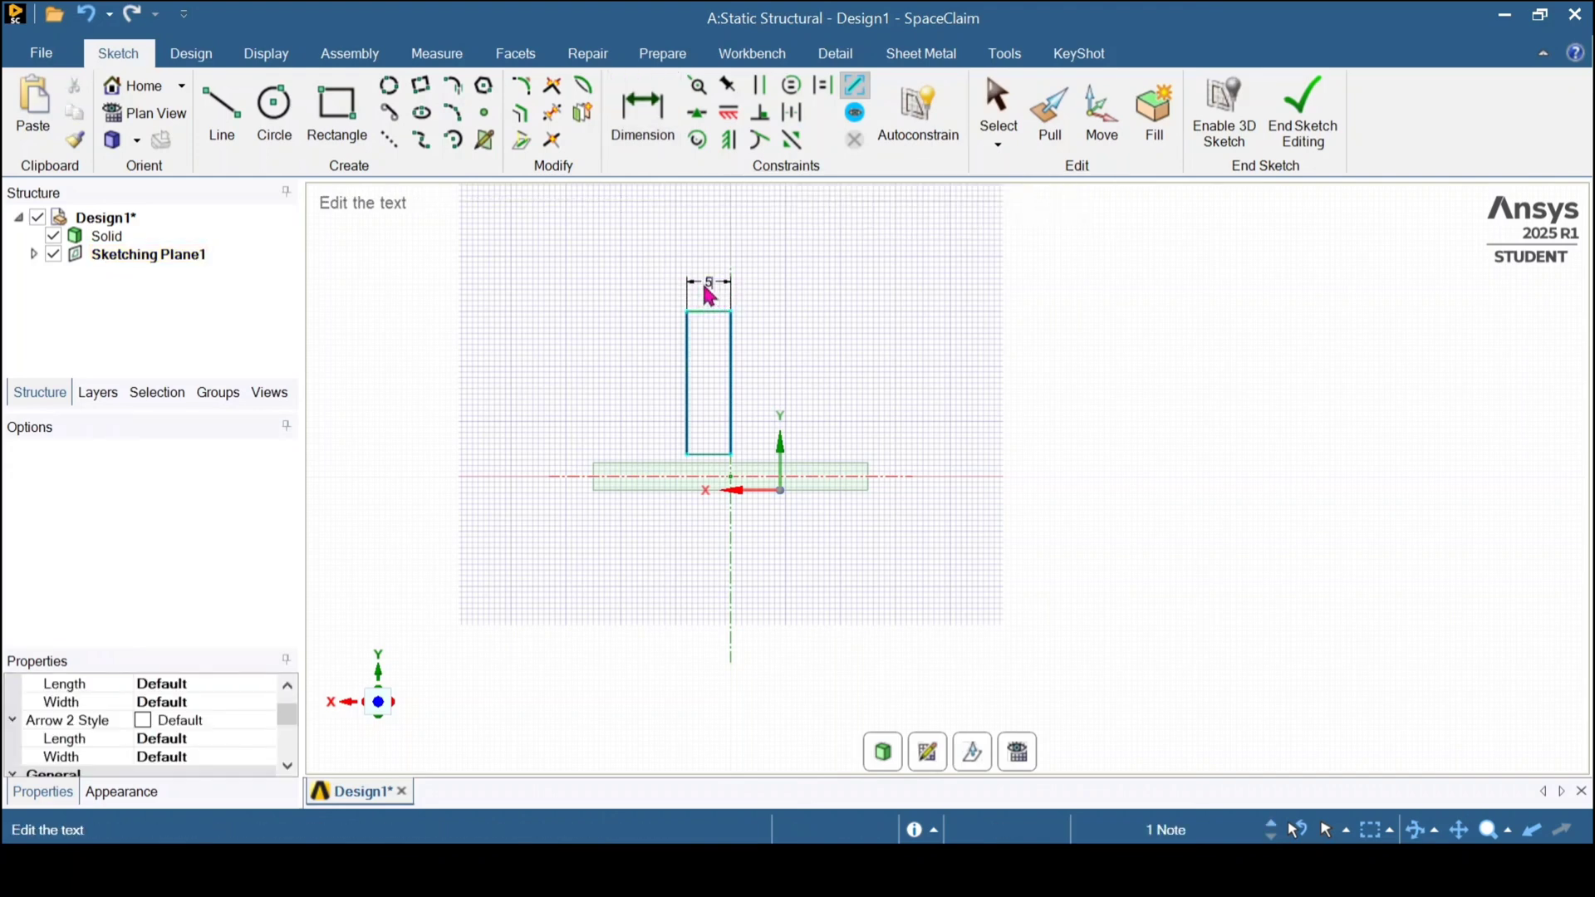
key(Return)
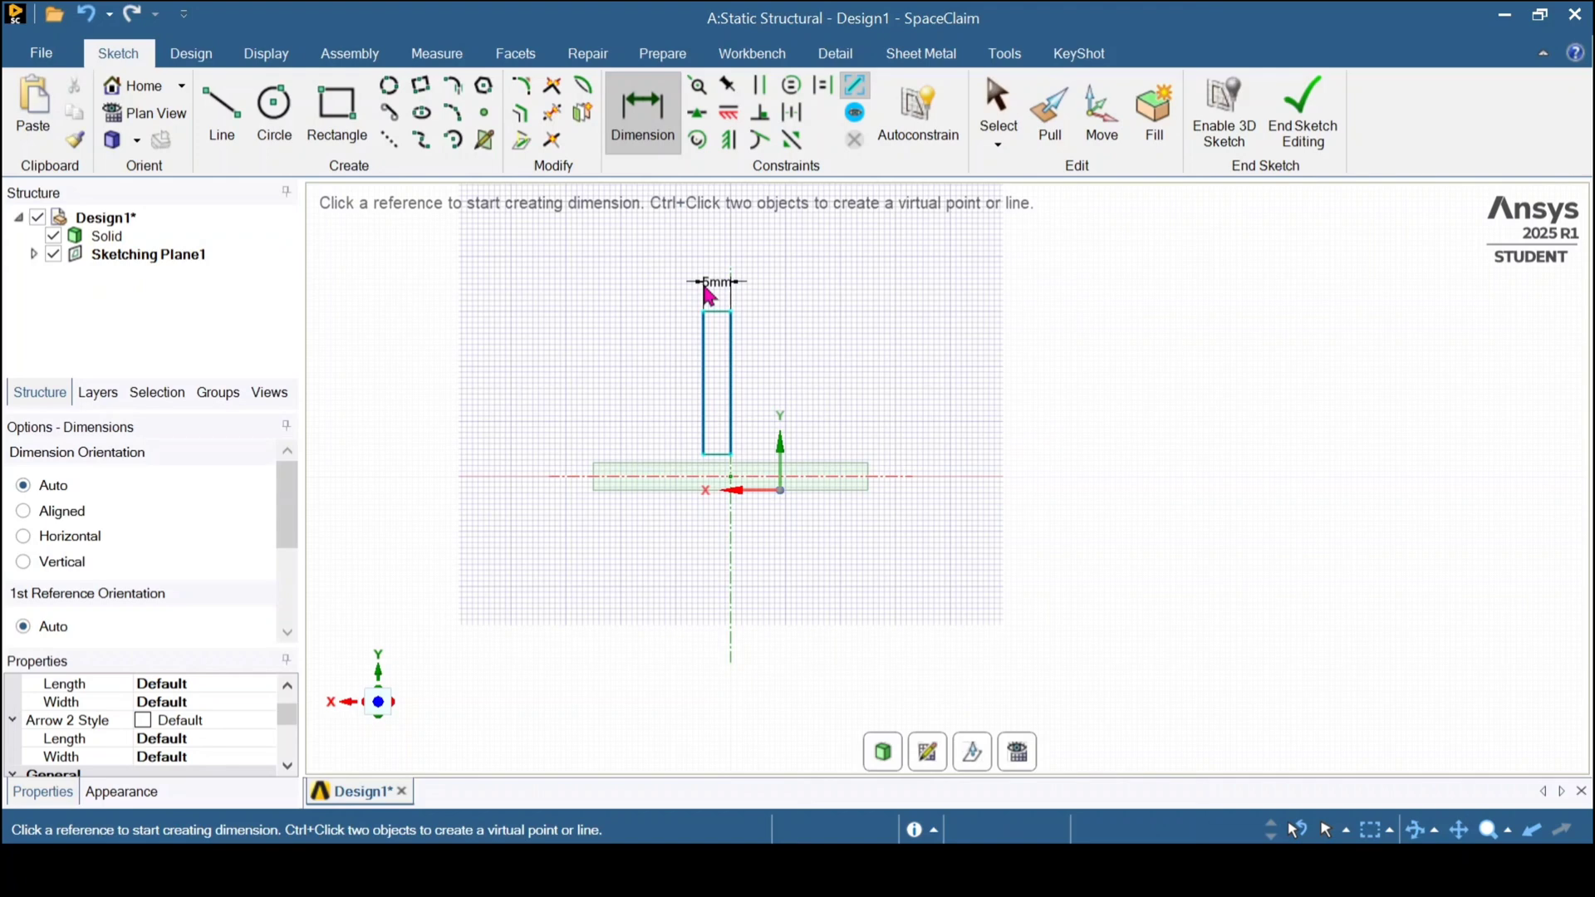
End the sketch and pull the upright rectangular face about 15 mm across the plate's width into a separate solid
click(1325, 125)
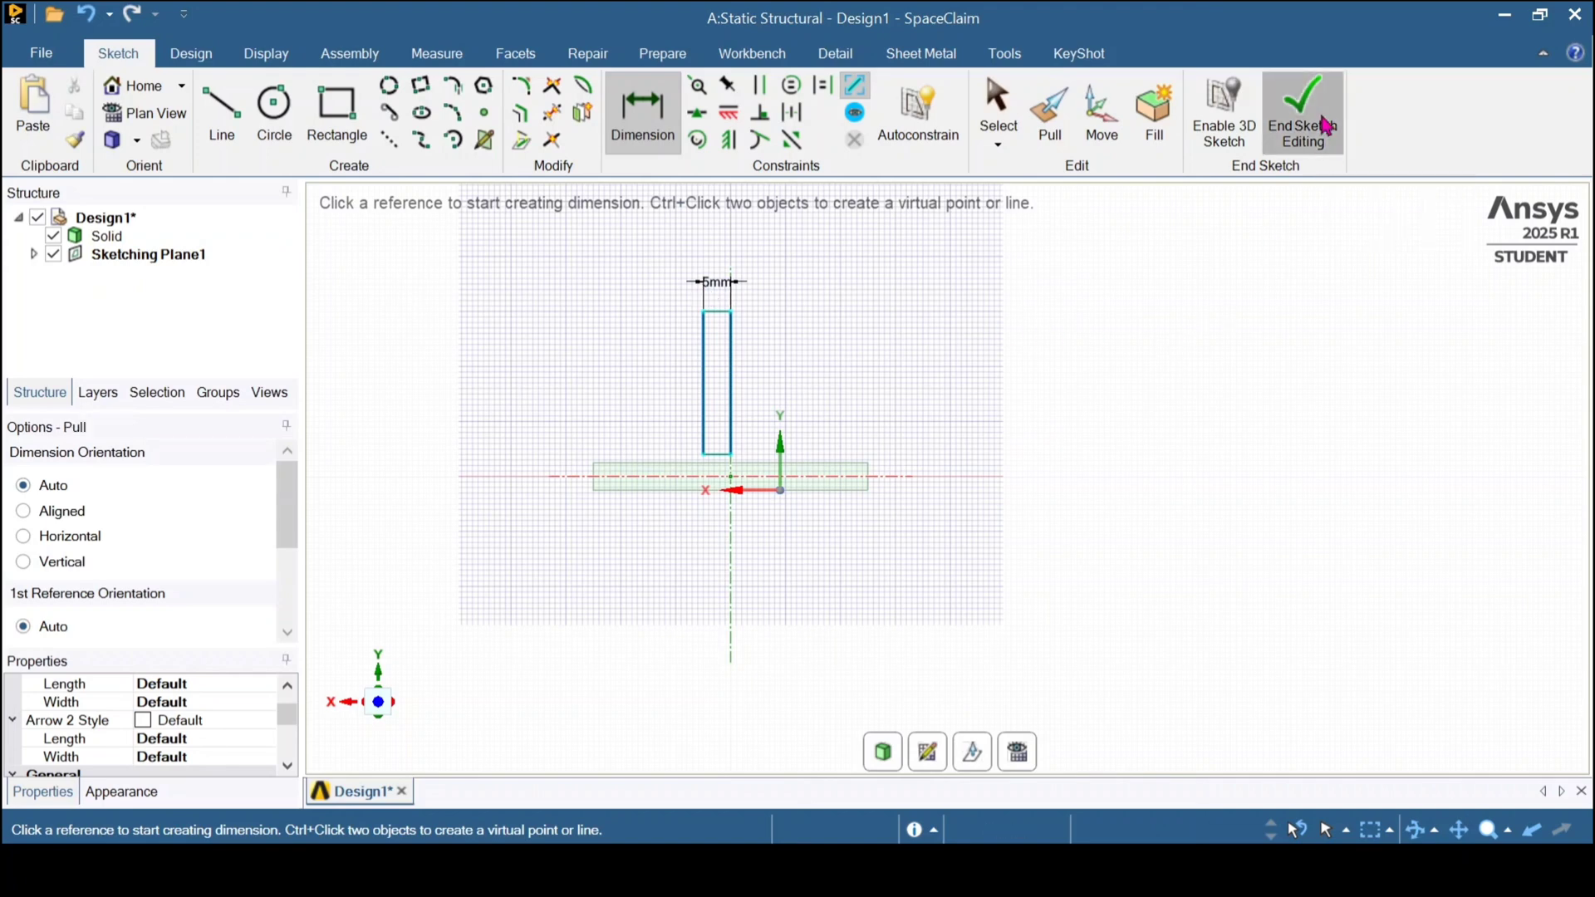
middle_drag(1132, 343, 954, 474)
click(665, 365)
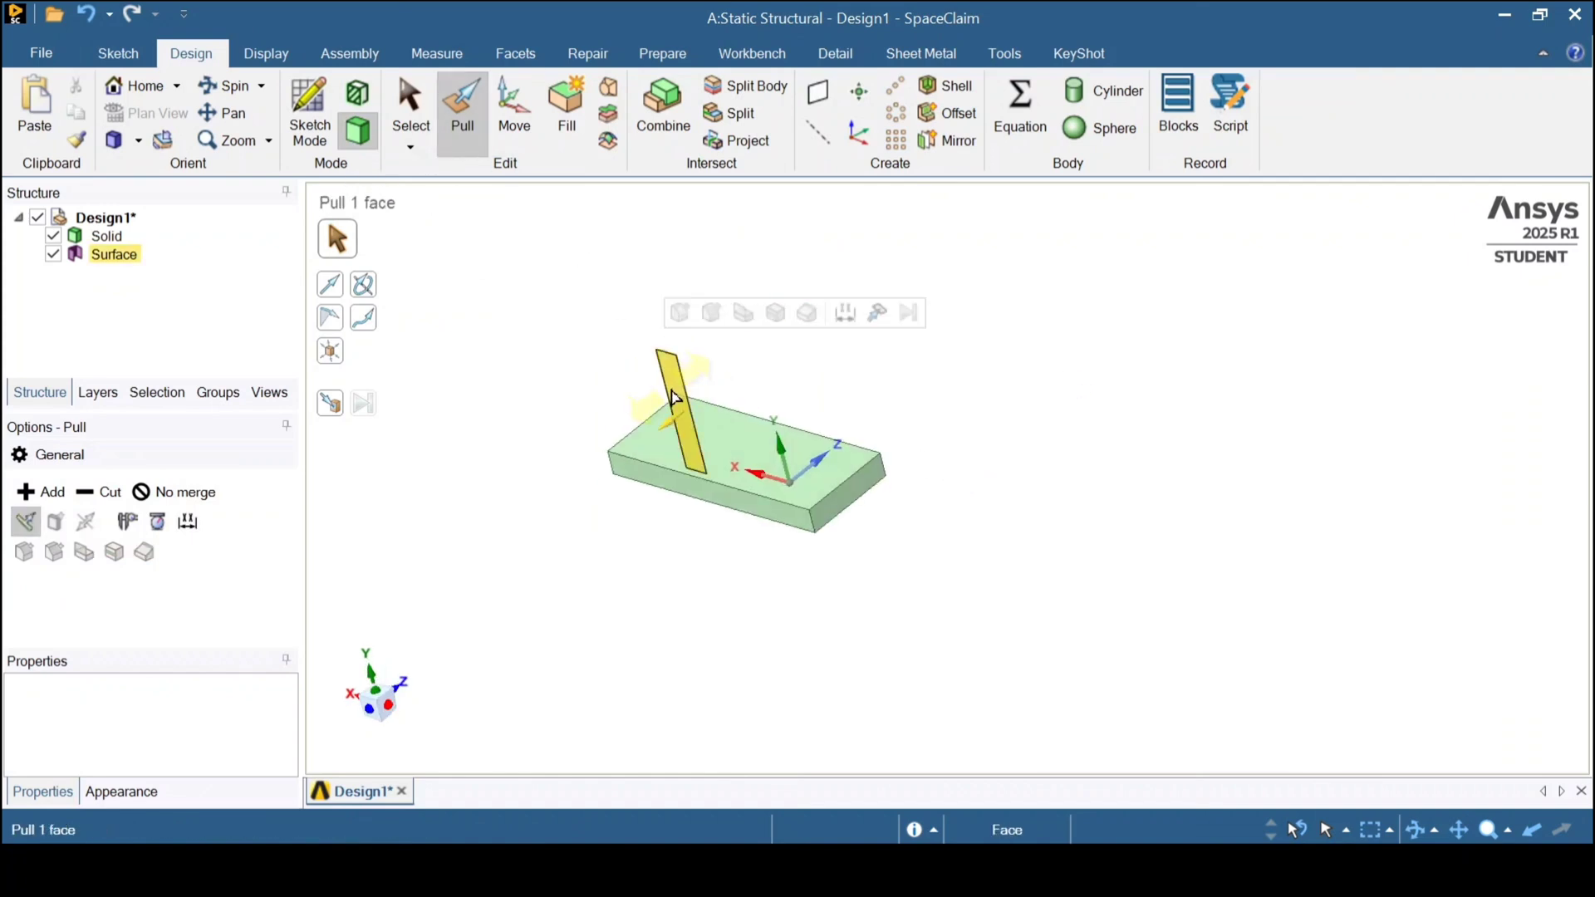
drag(681, 389, 710, 384)
middle_drag(815, 447, 720, 383)
click(720, 383)
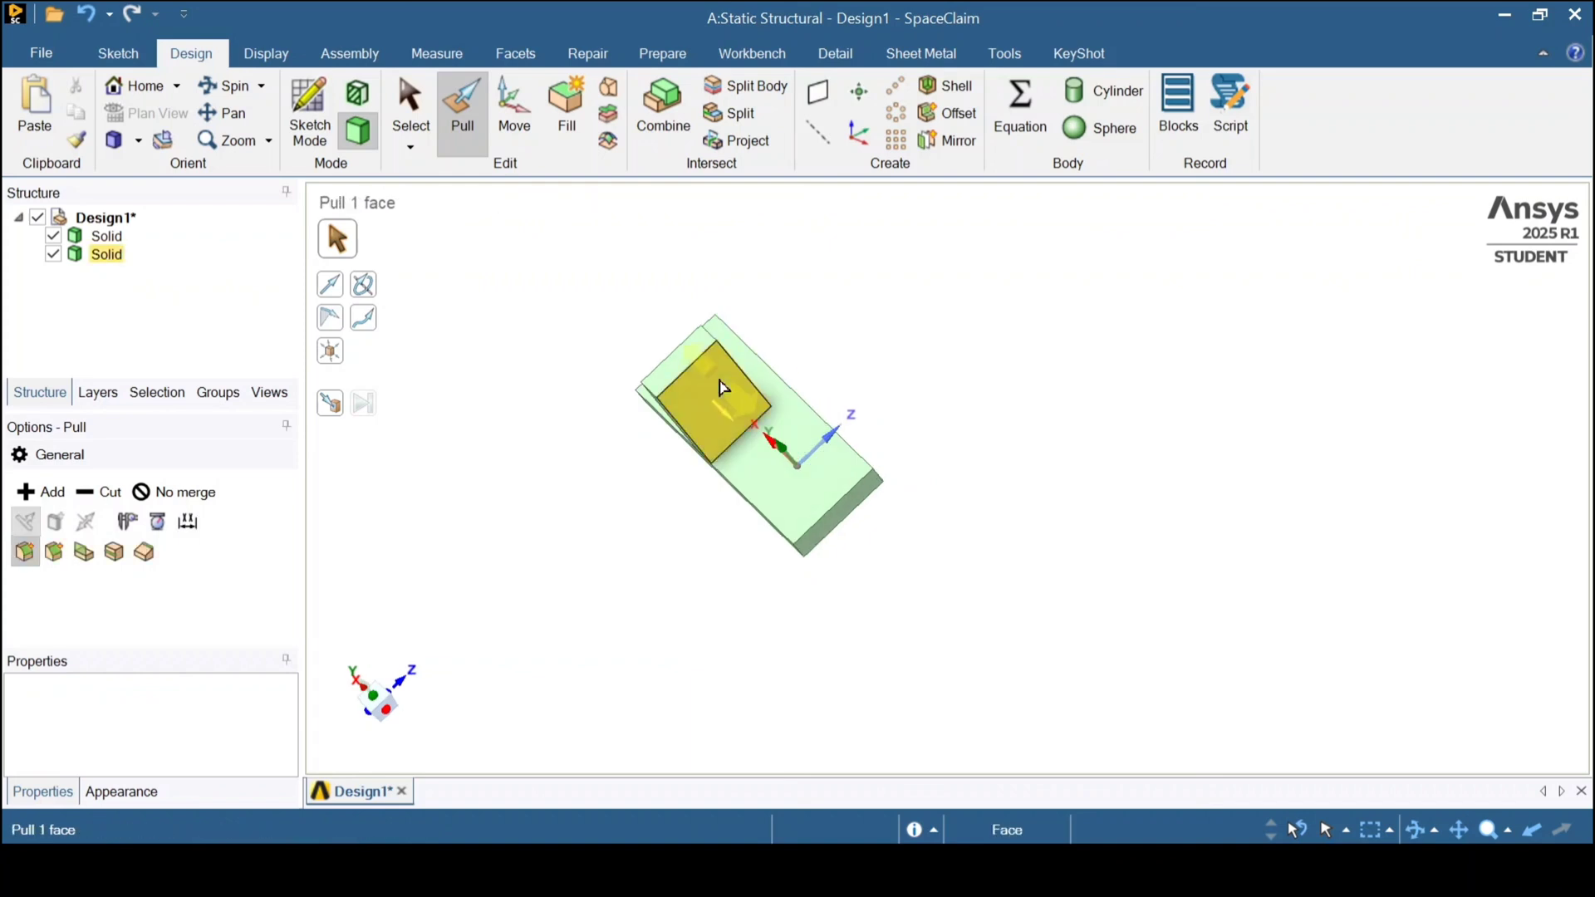
click(869, 466)
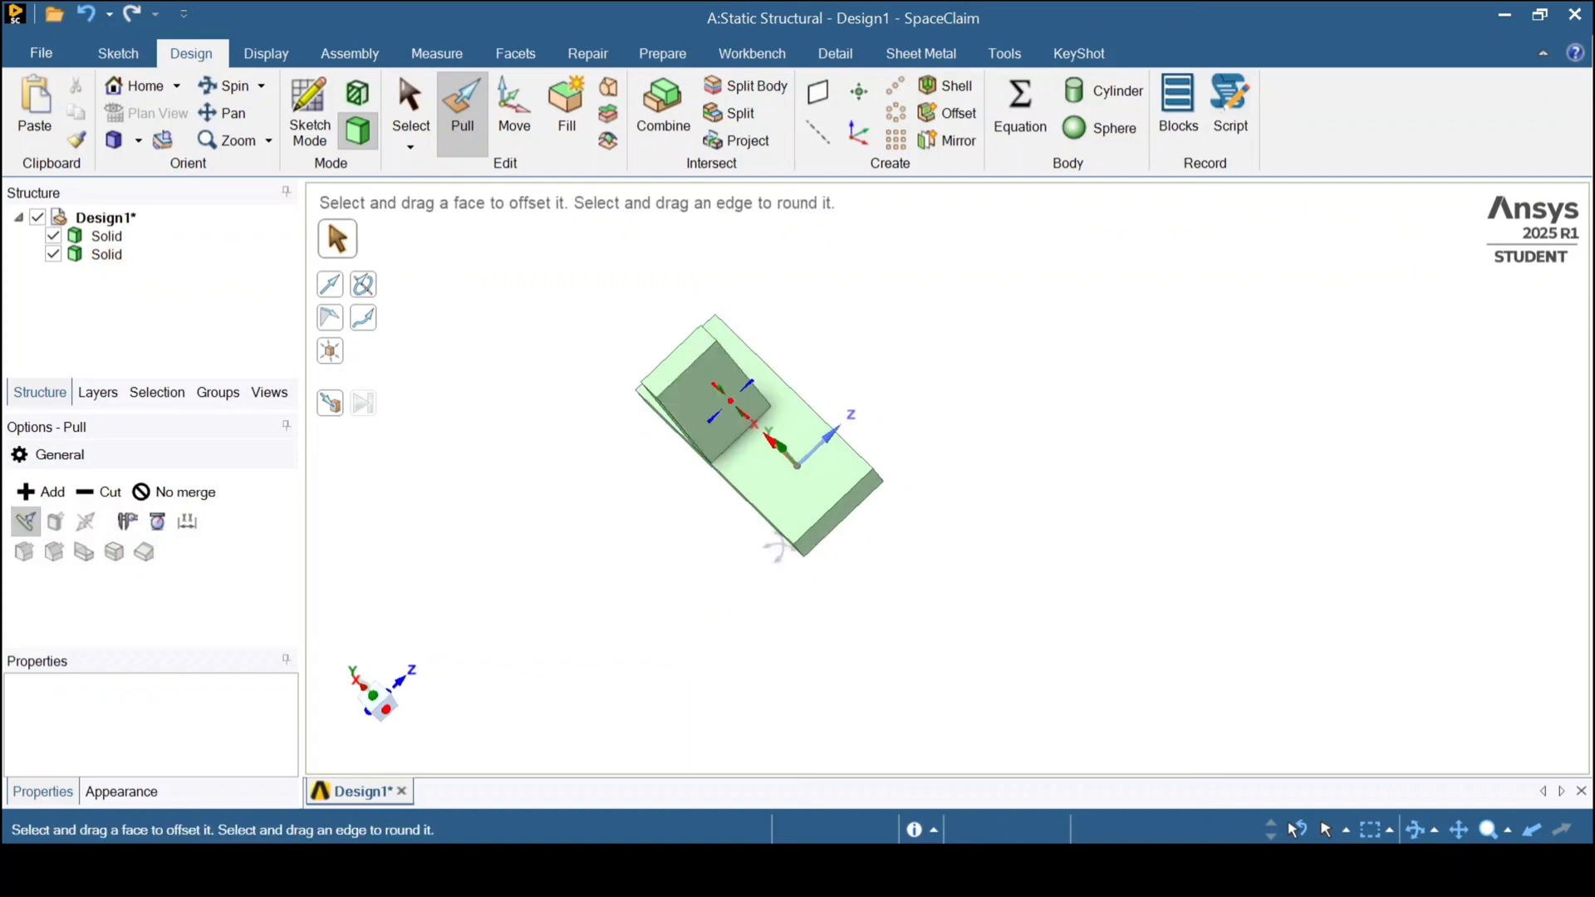
key(h)
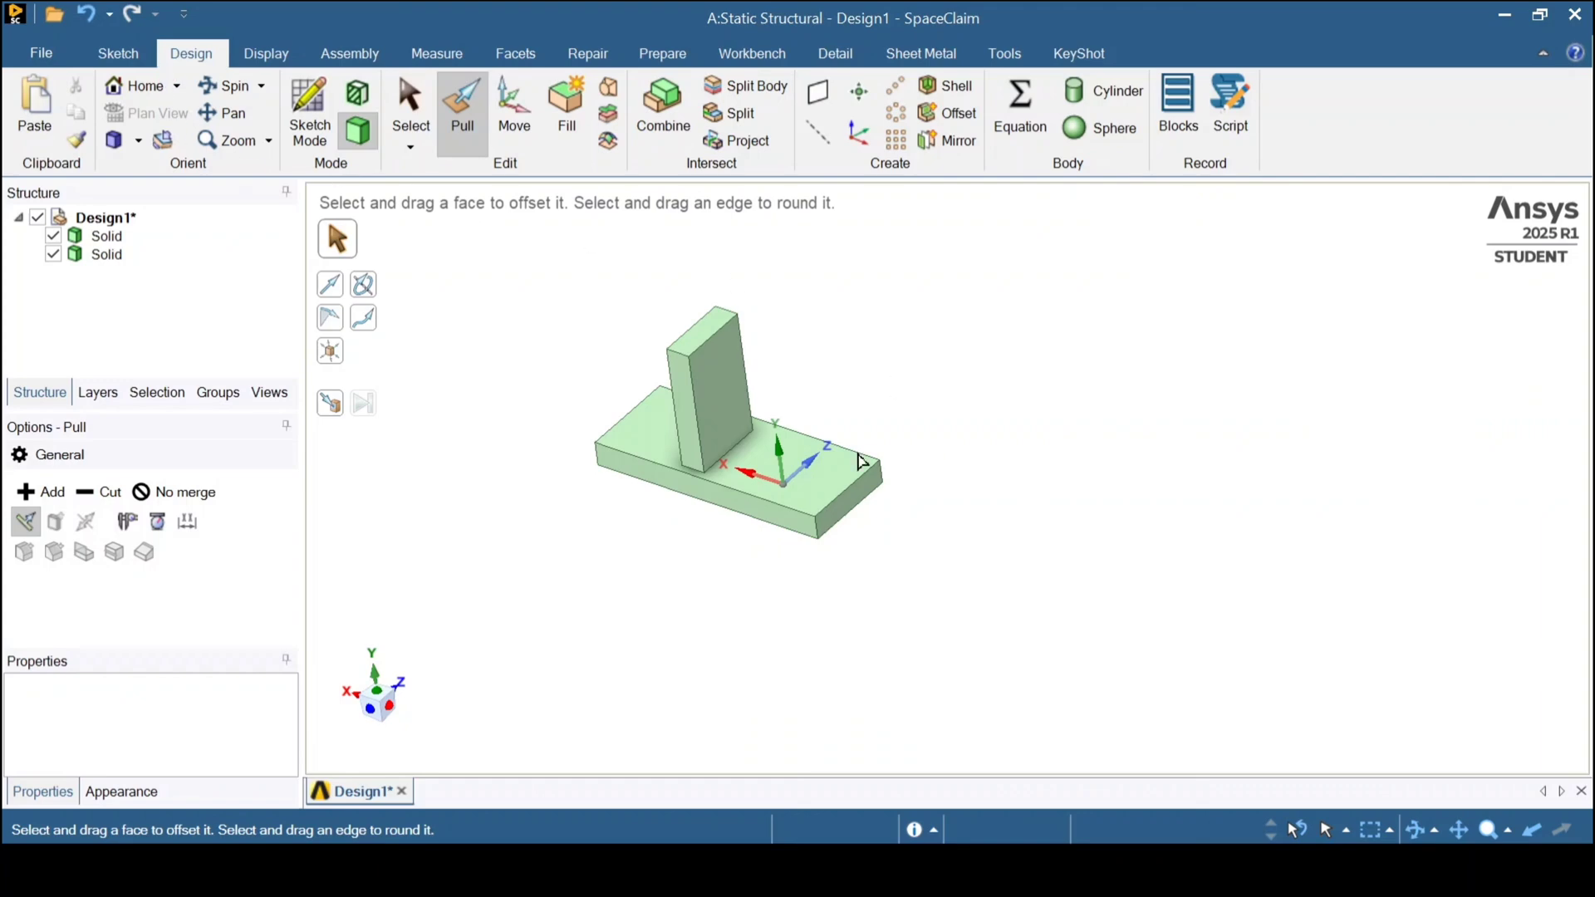
middle_drag(1037, 407, 856, 519)
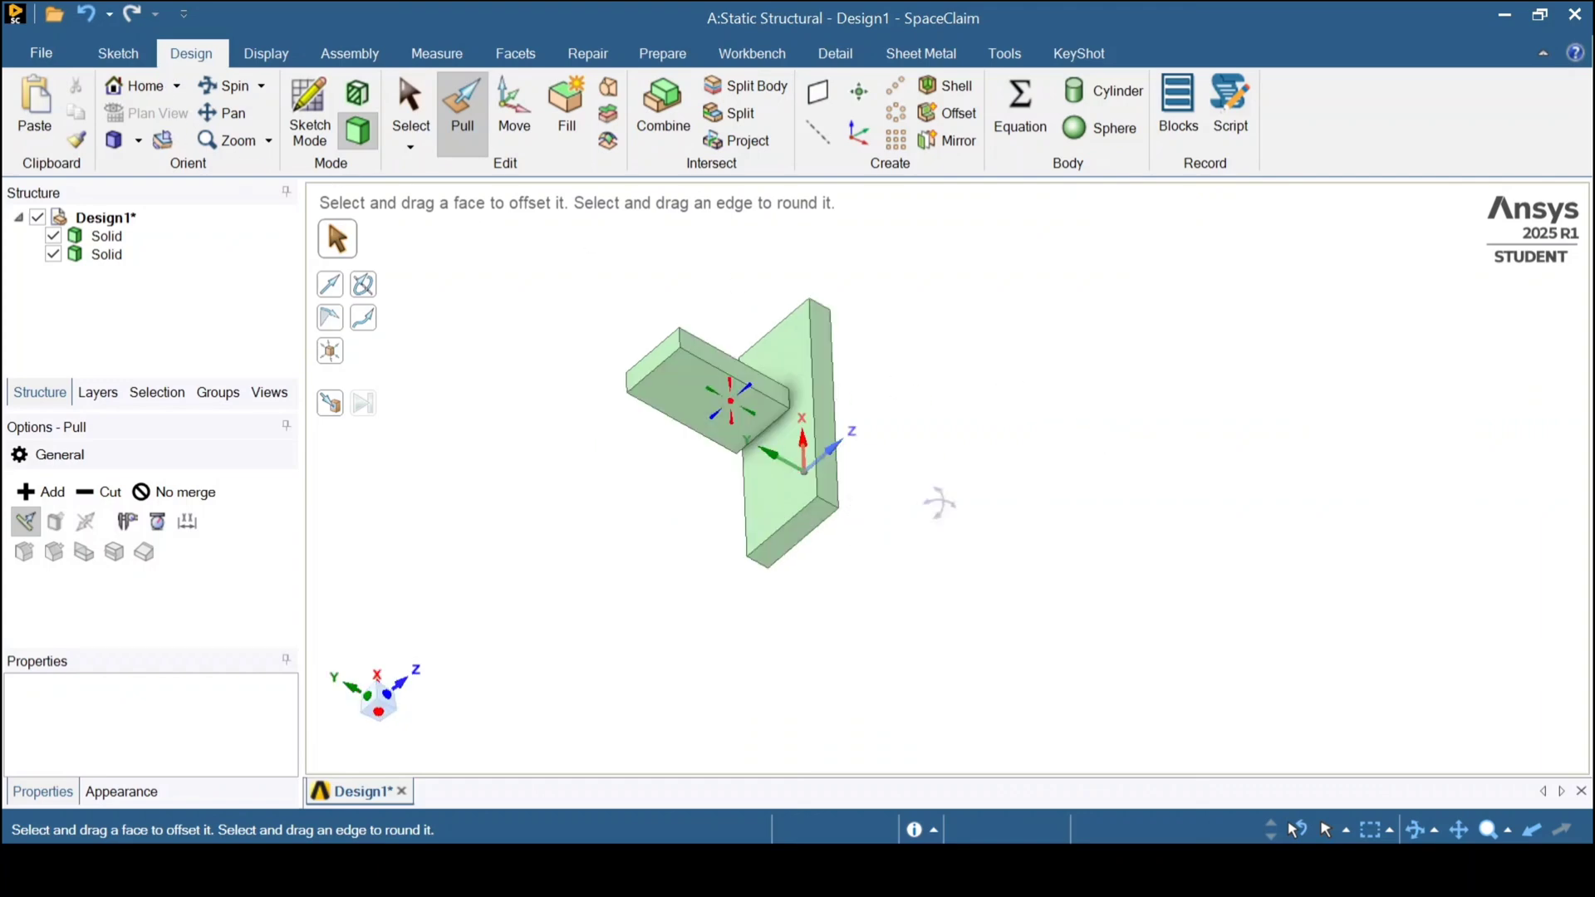
middle_drag(1004, 456, 890, 352)
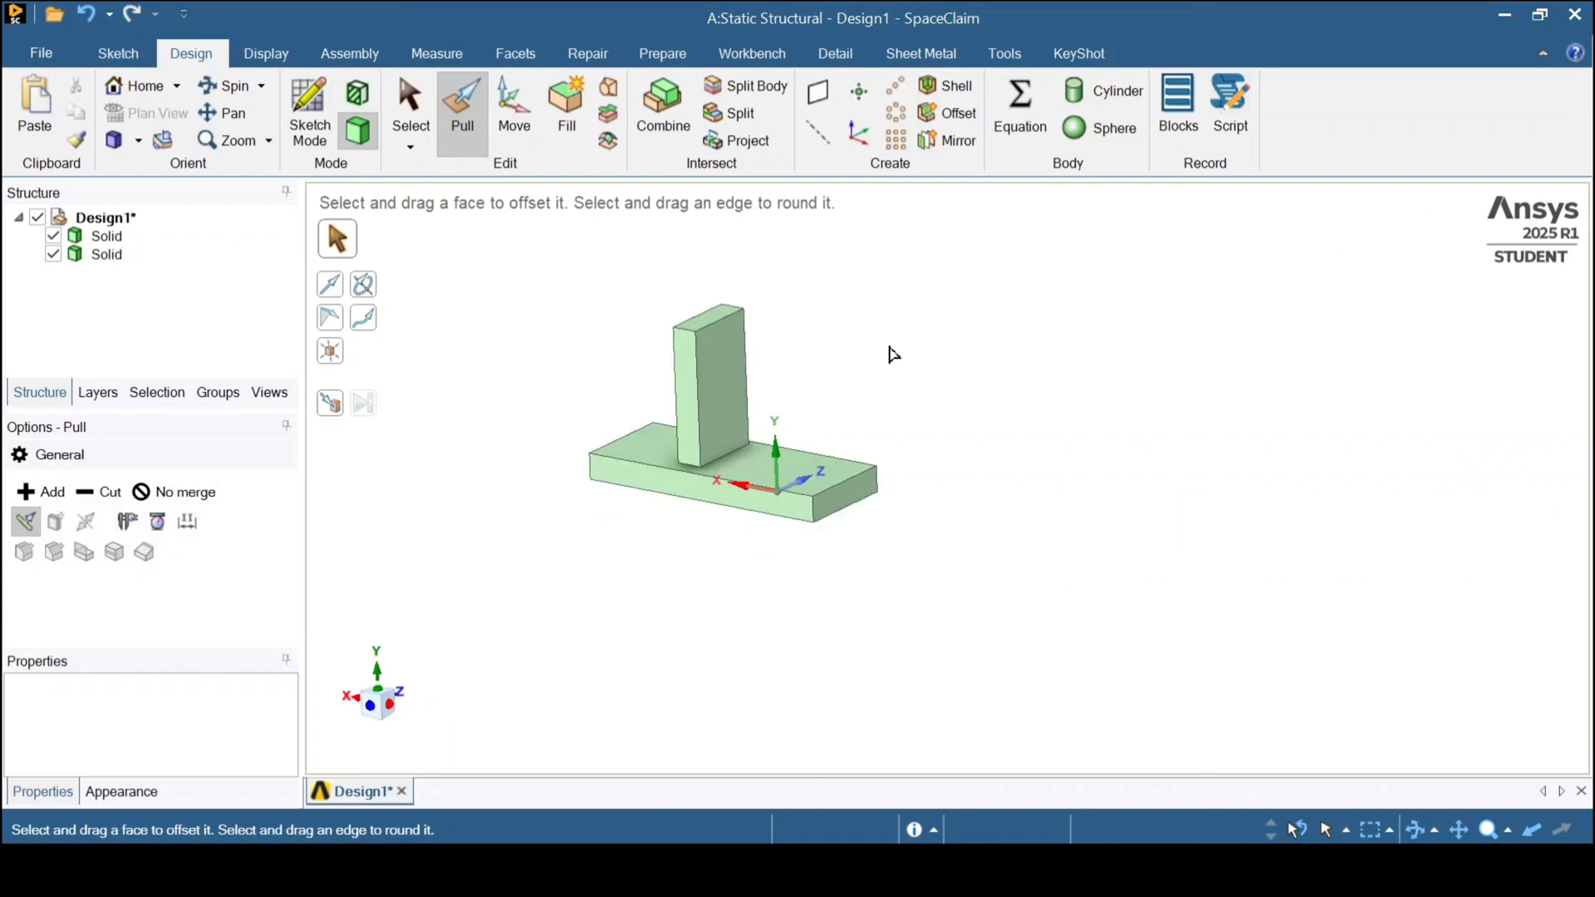
Create a midsurface of the upright solid from its pair of large 5 mm offset faces
click(664, 55)
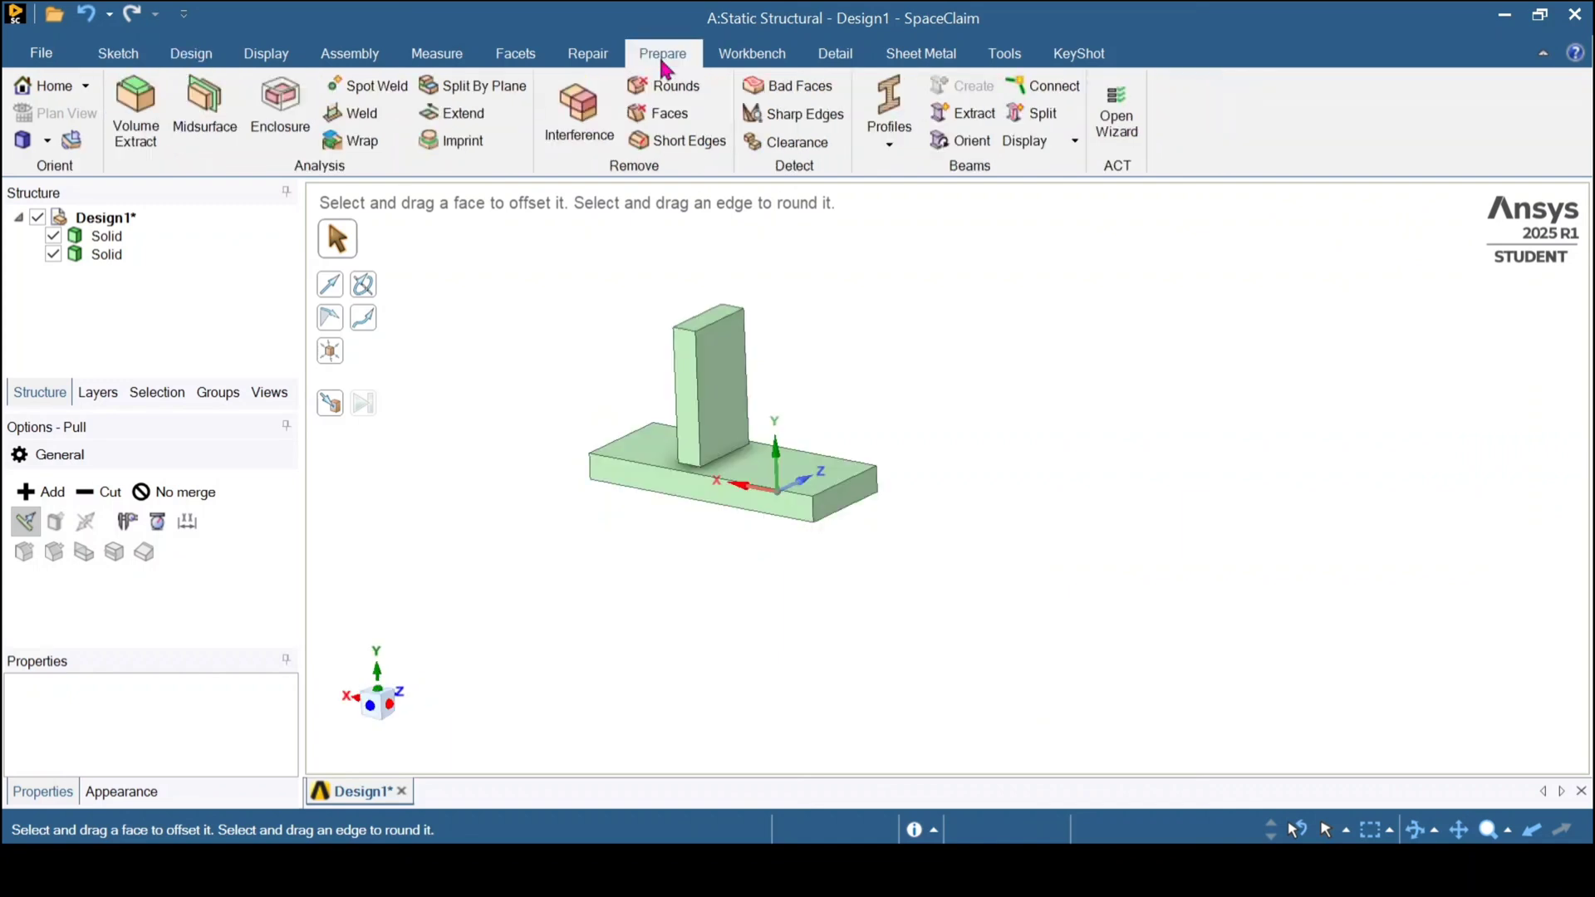
click(198, 114)
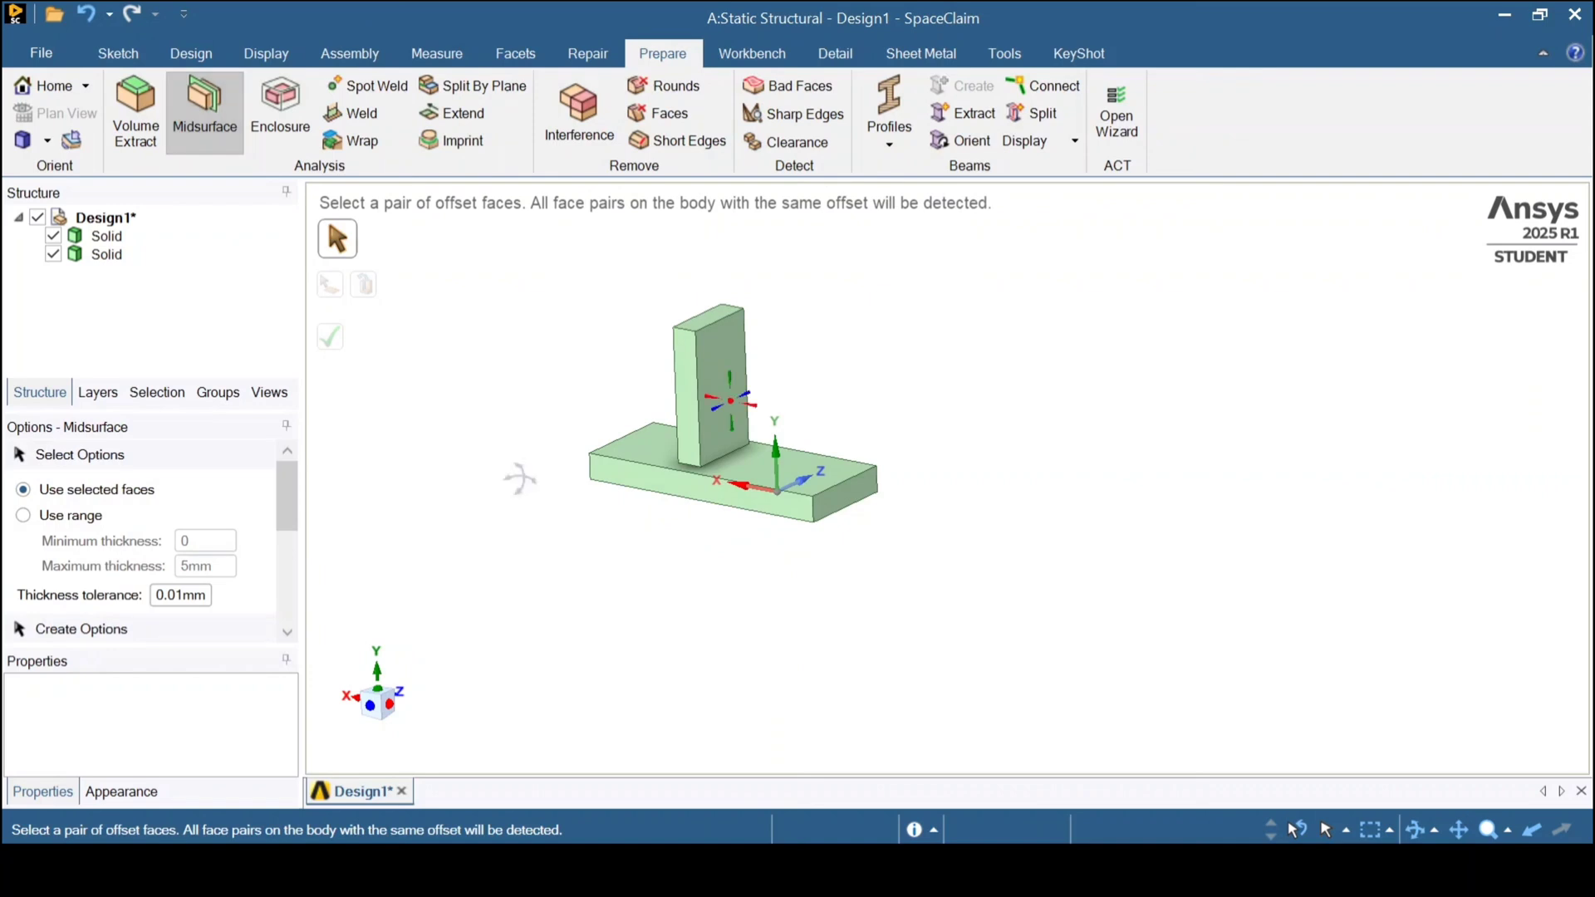
middle_drag(520, 479, 541, 541)
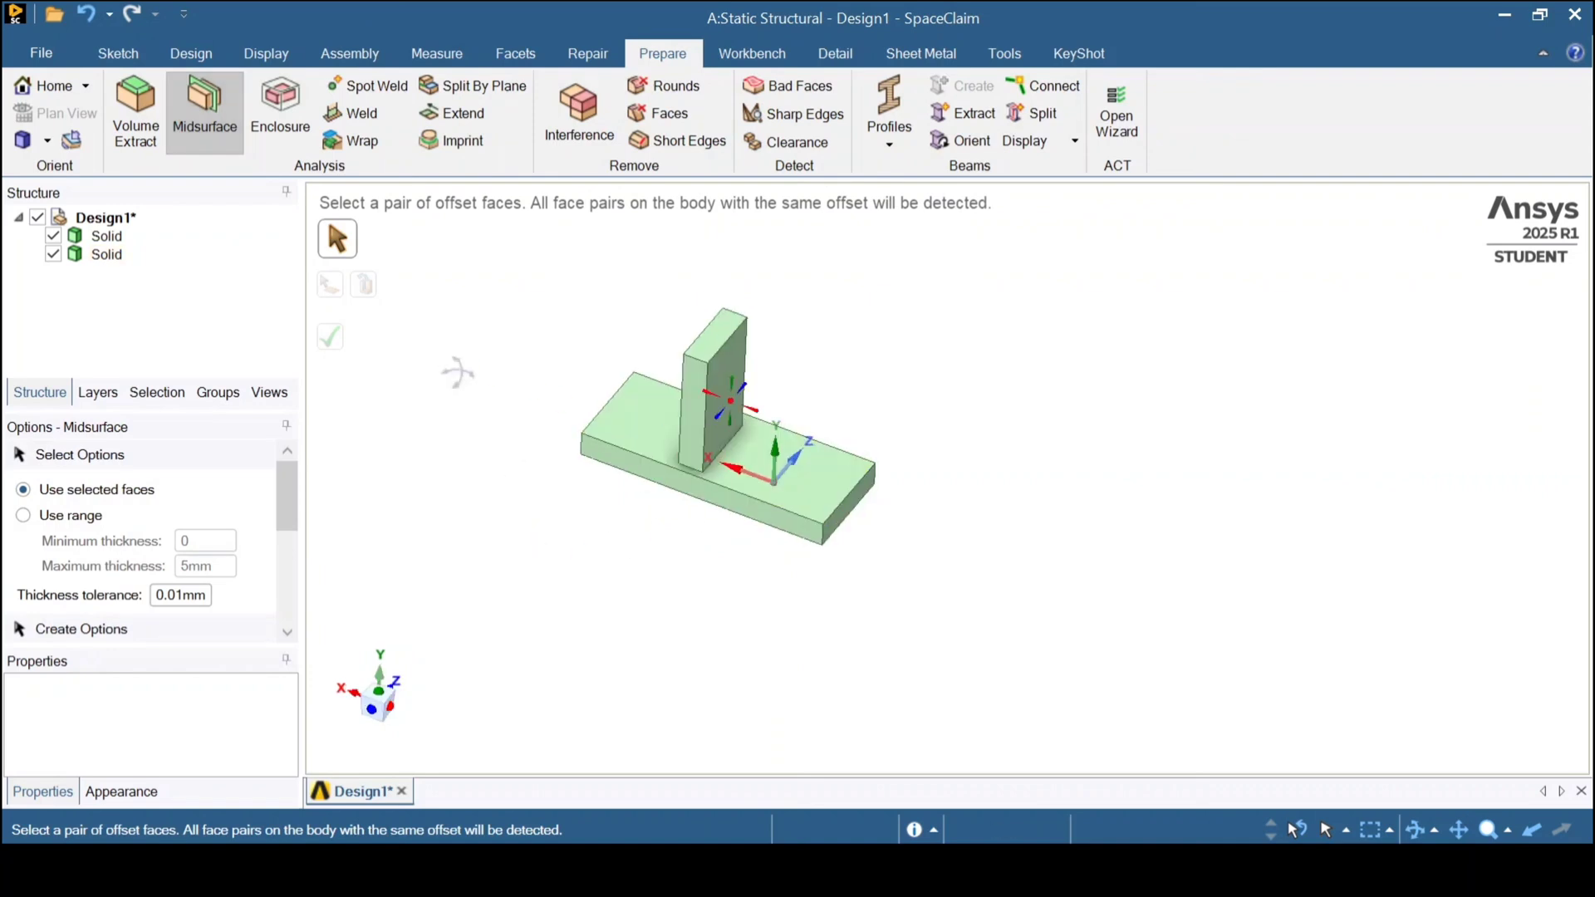
middle_drag(480, 430, 540, 431)
click(702, 407)
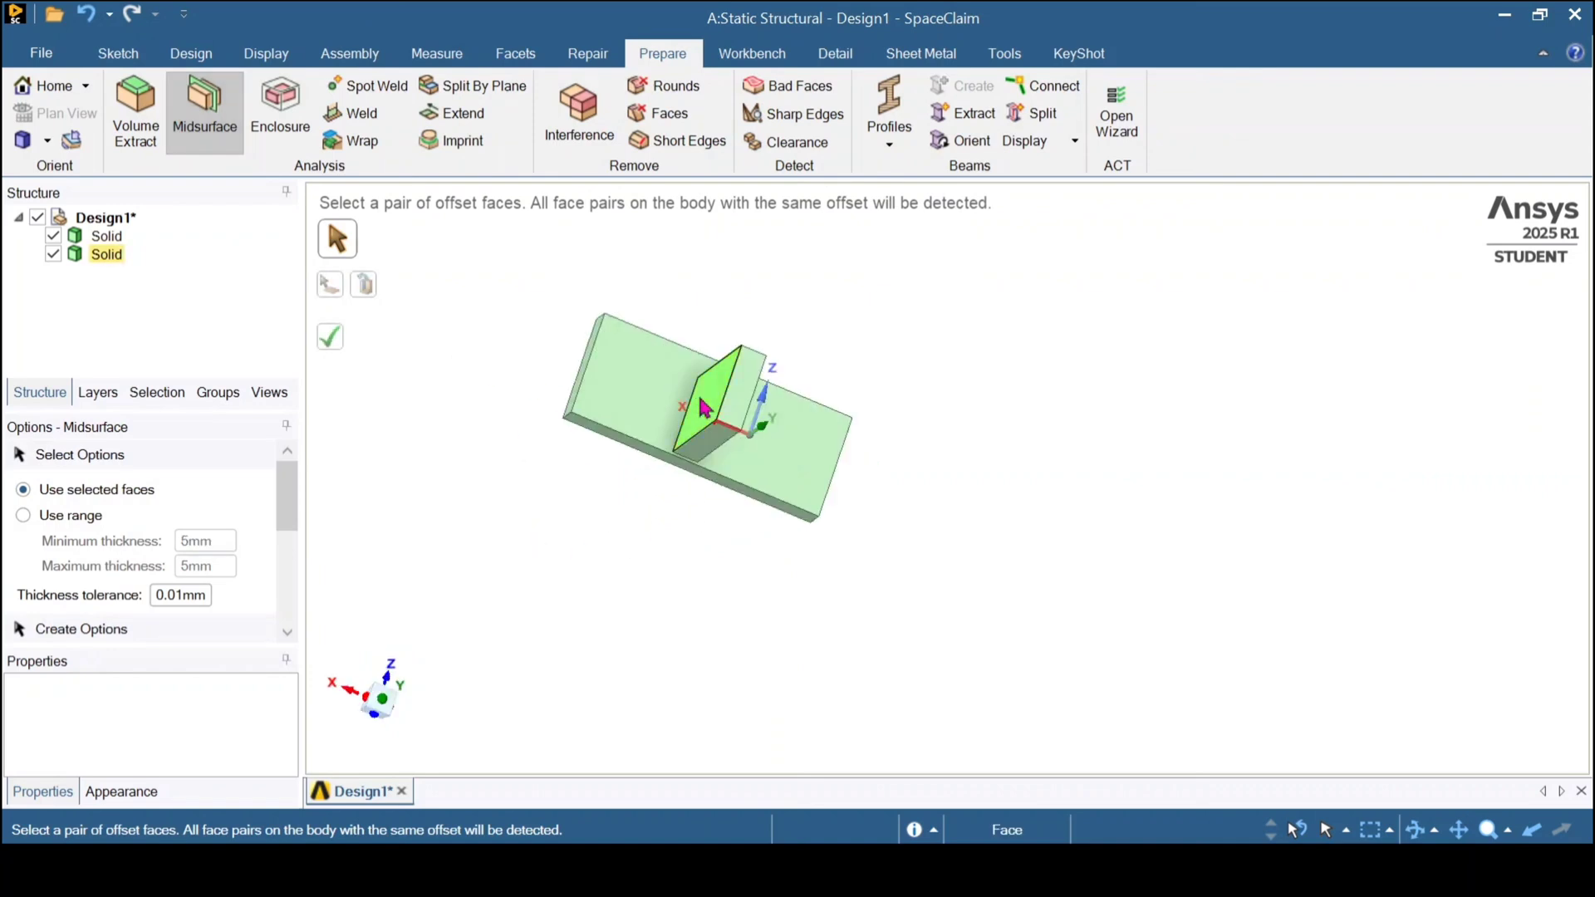
middle_drag(840, 634, 769, 593)
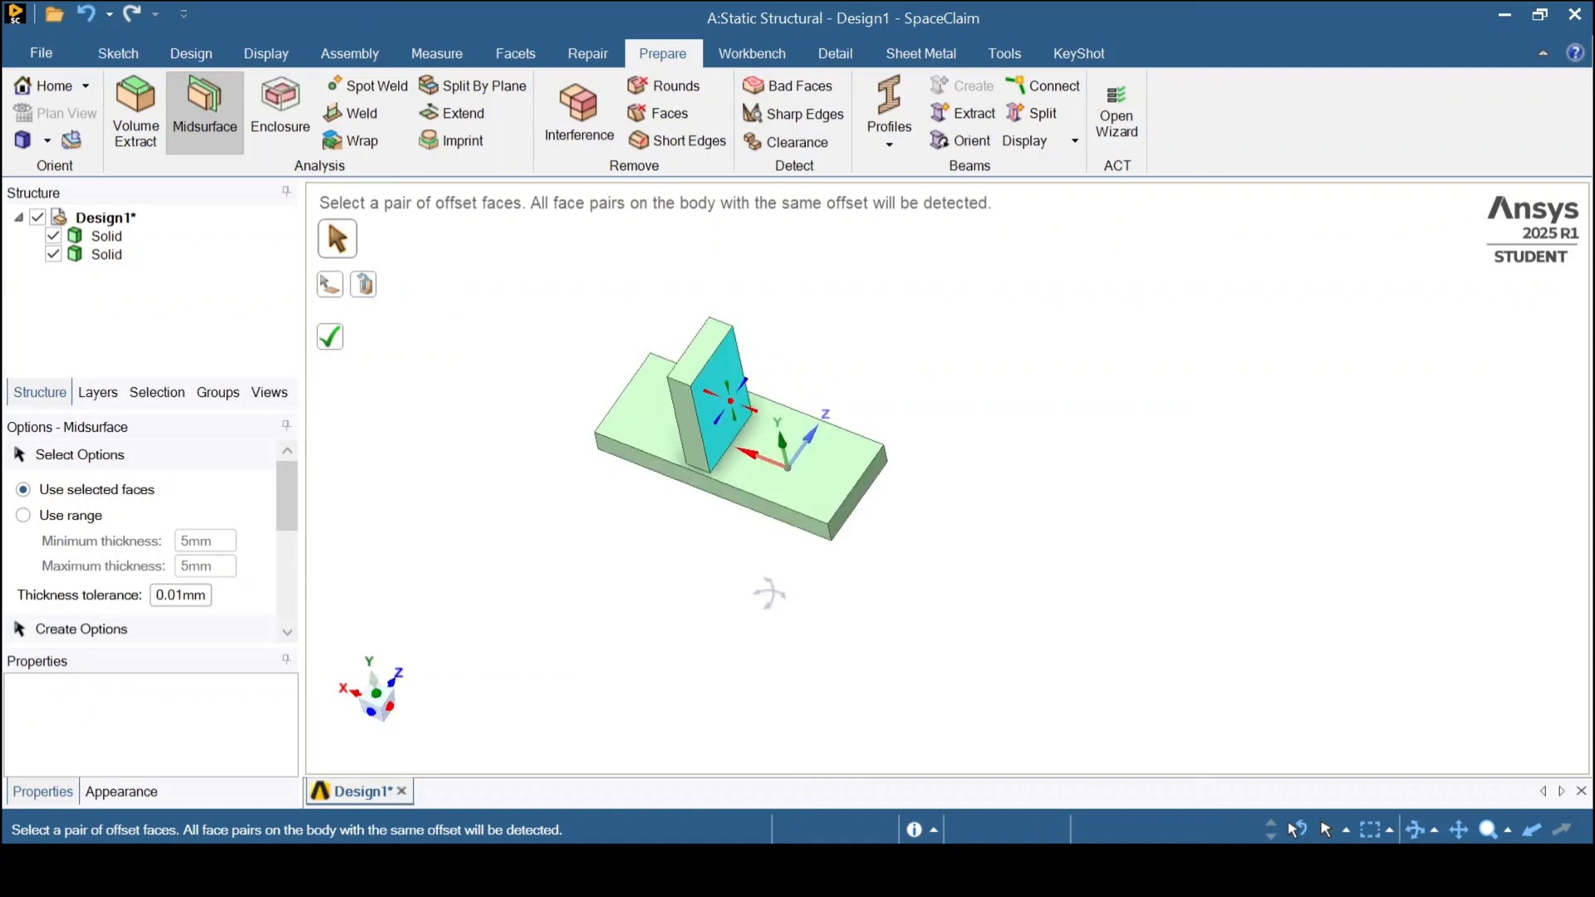
click(336, 344)
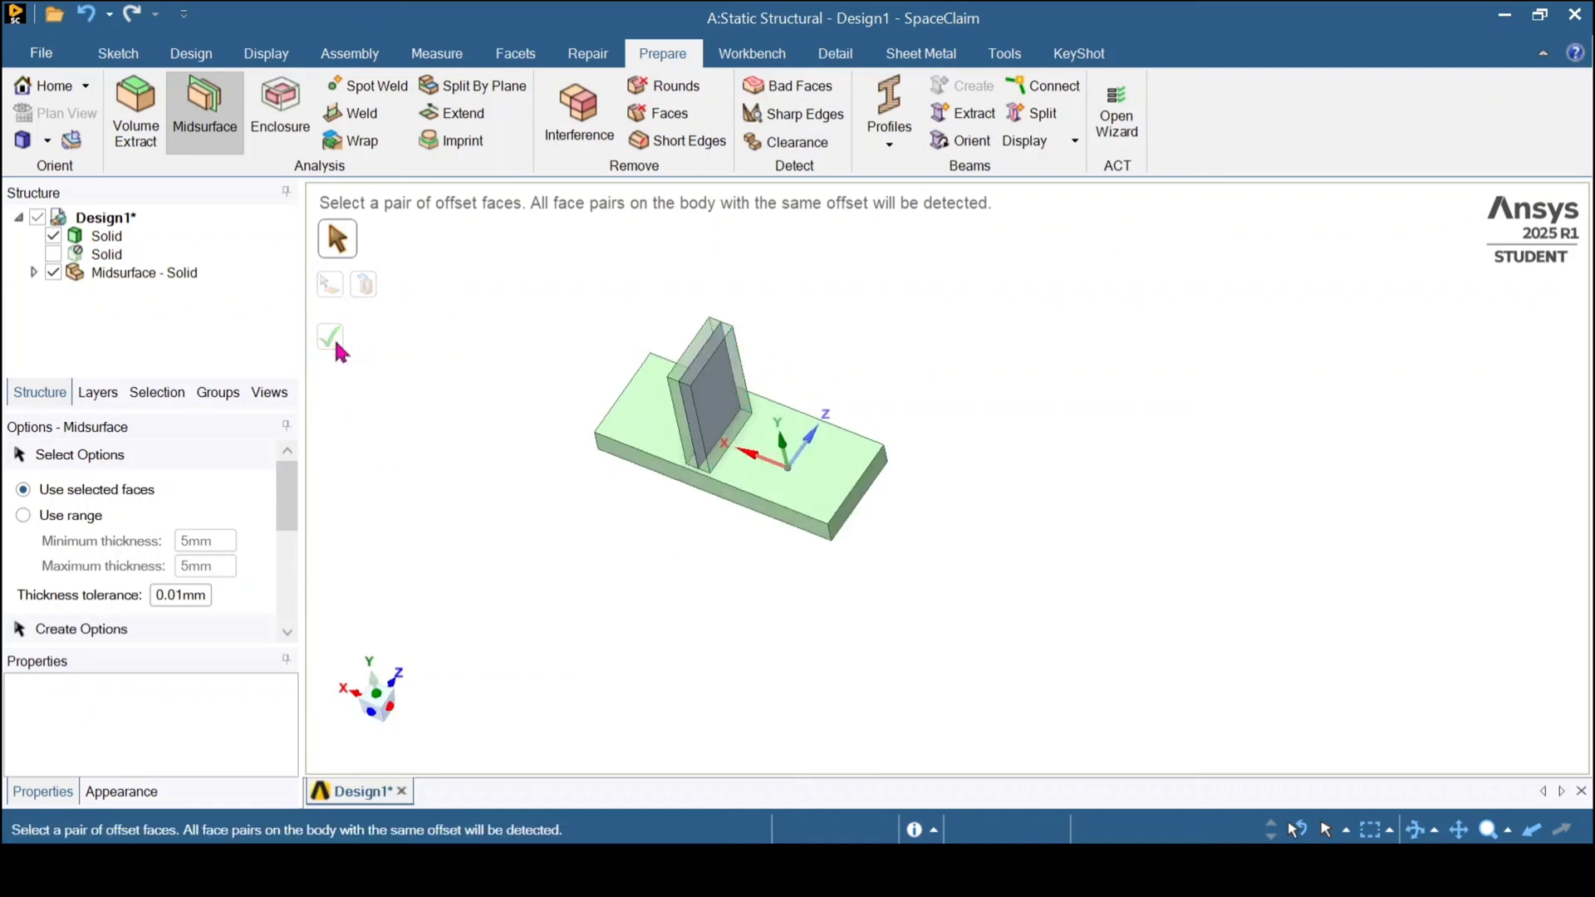
Create a midsurface of the base plate from its top and bottom faces and leave the Midsurface tool
middle_drag(527, 520, 629, 500)
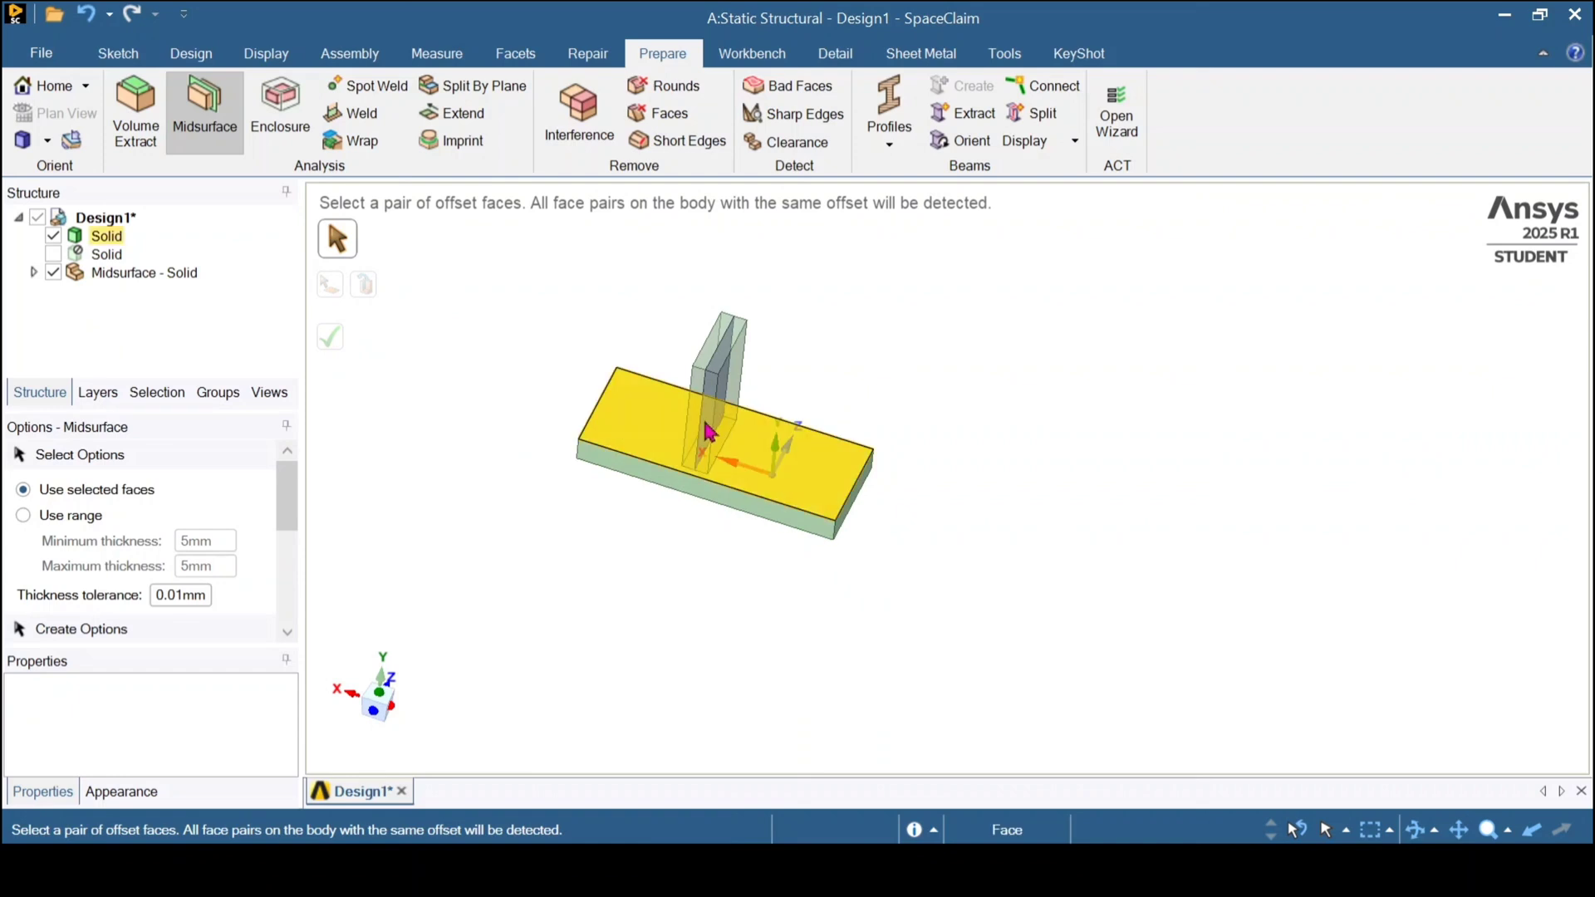
mouse_move(694, 622)
middle_down()
mouse_move(651, 550)
mouse_move(641, 560)
middle_up()
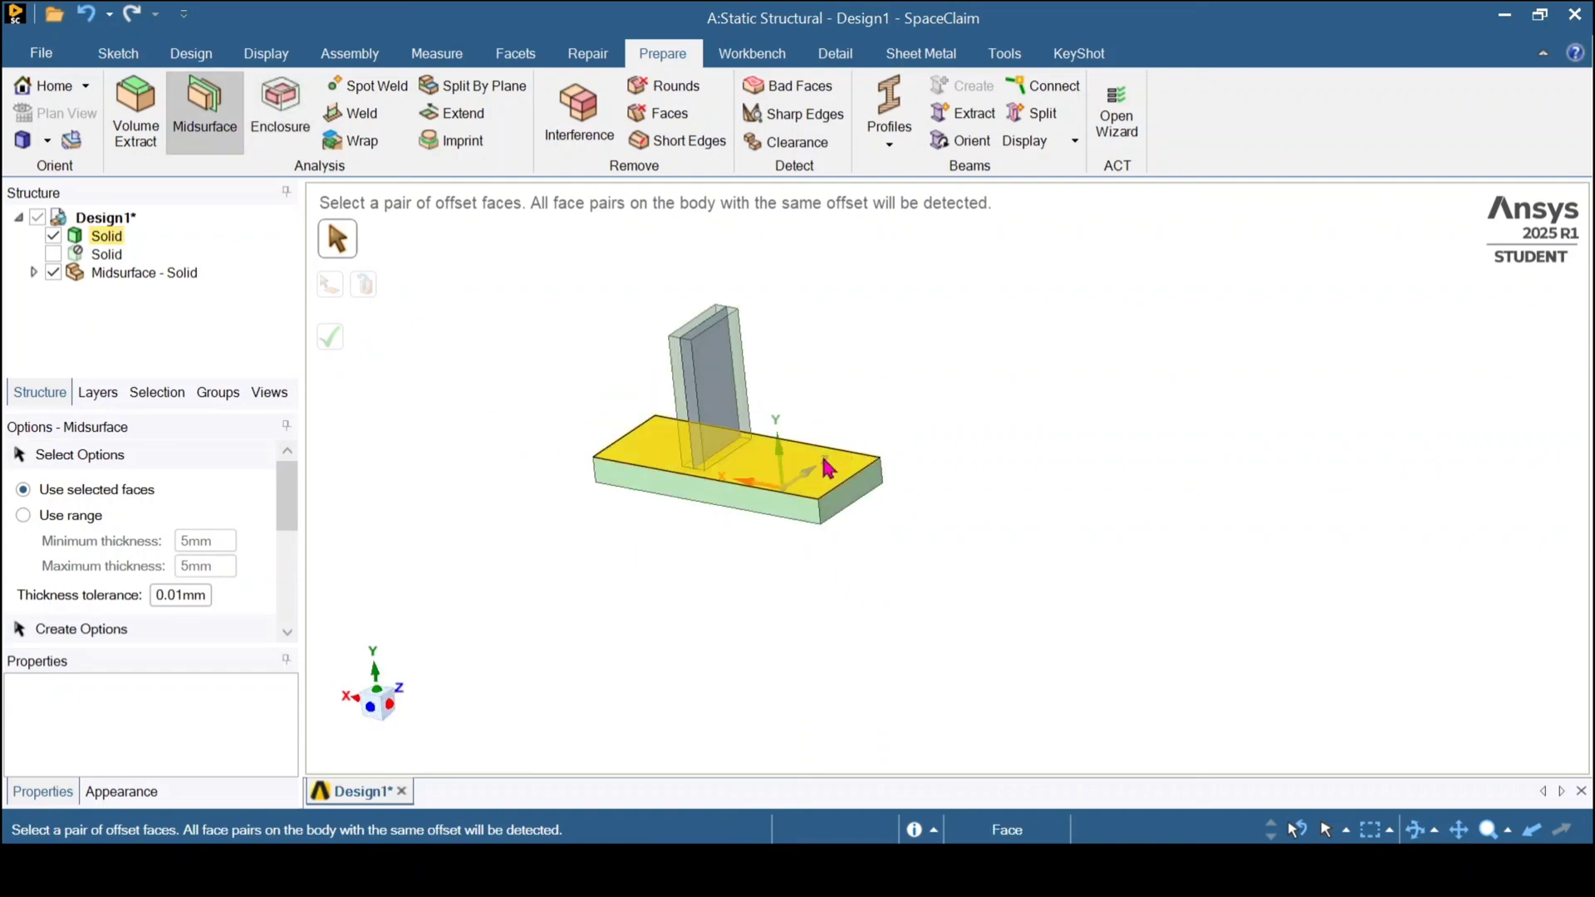
middle_drag(993, 531, 819, 367)
click(762, 520)
middle_drag(619, 374, 496, 428)
click(330, 336)
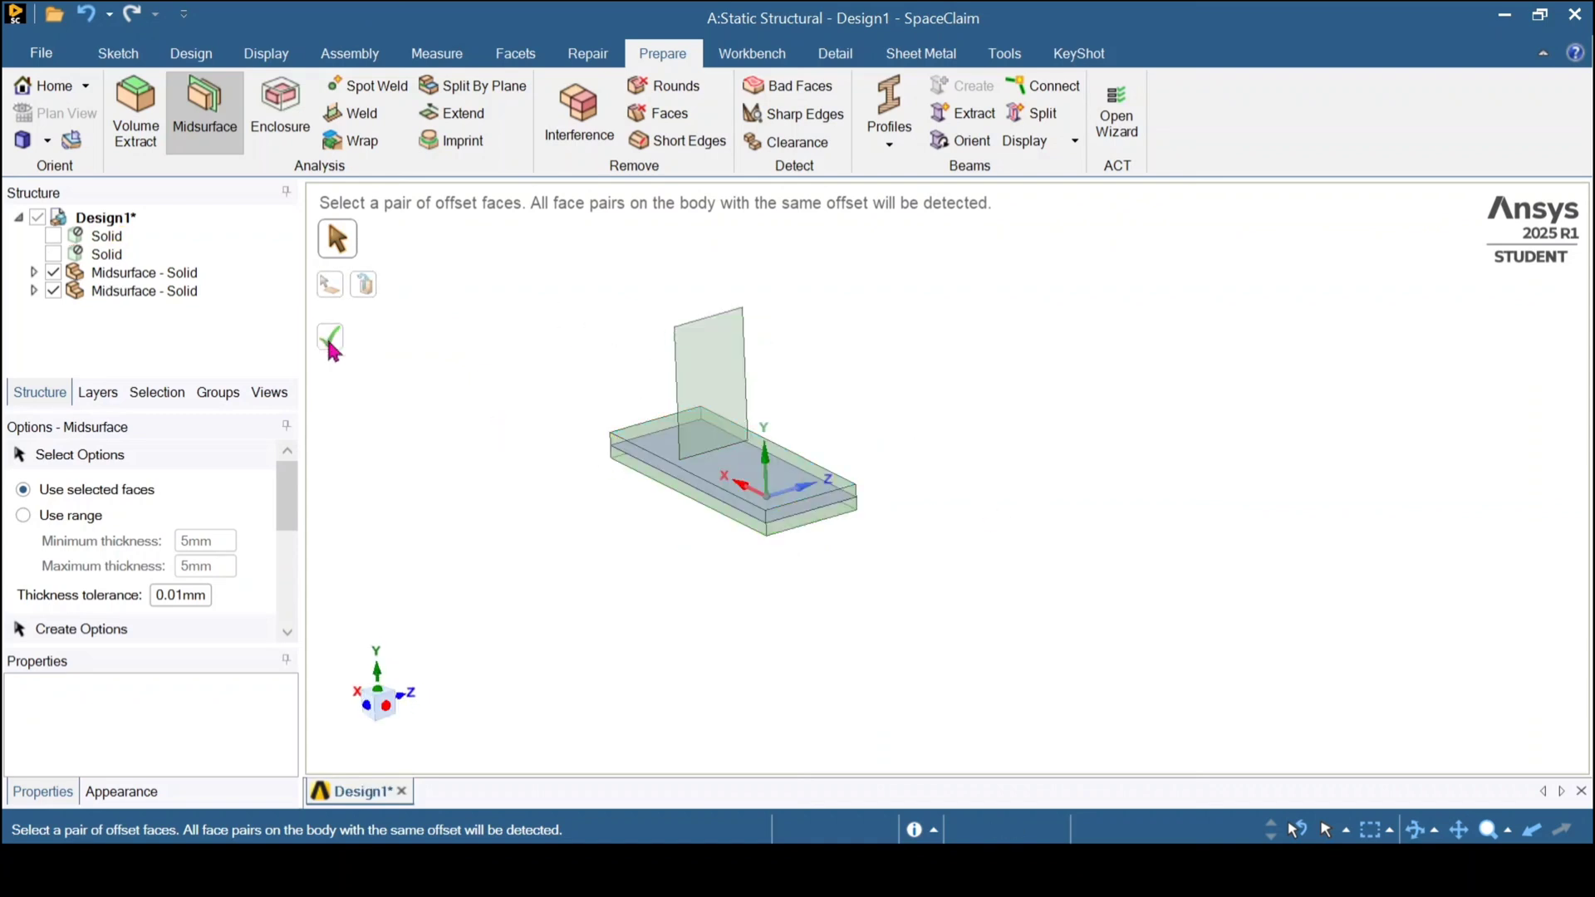
middle_drag(655, 599, 708, 600)
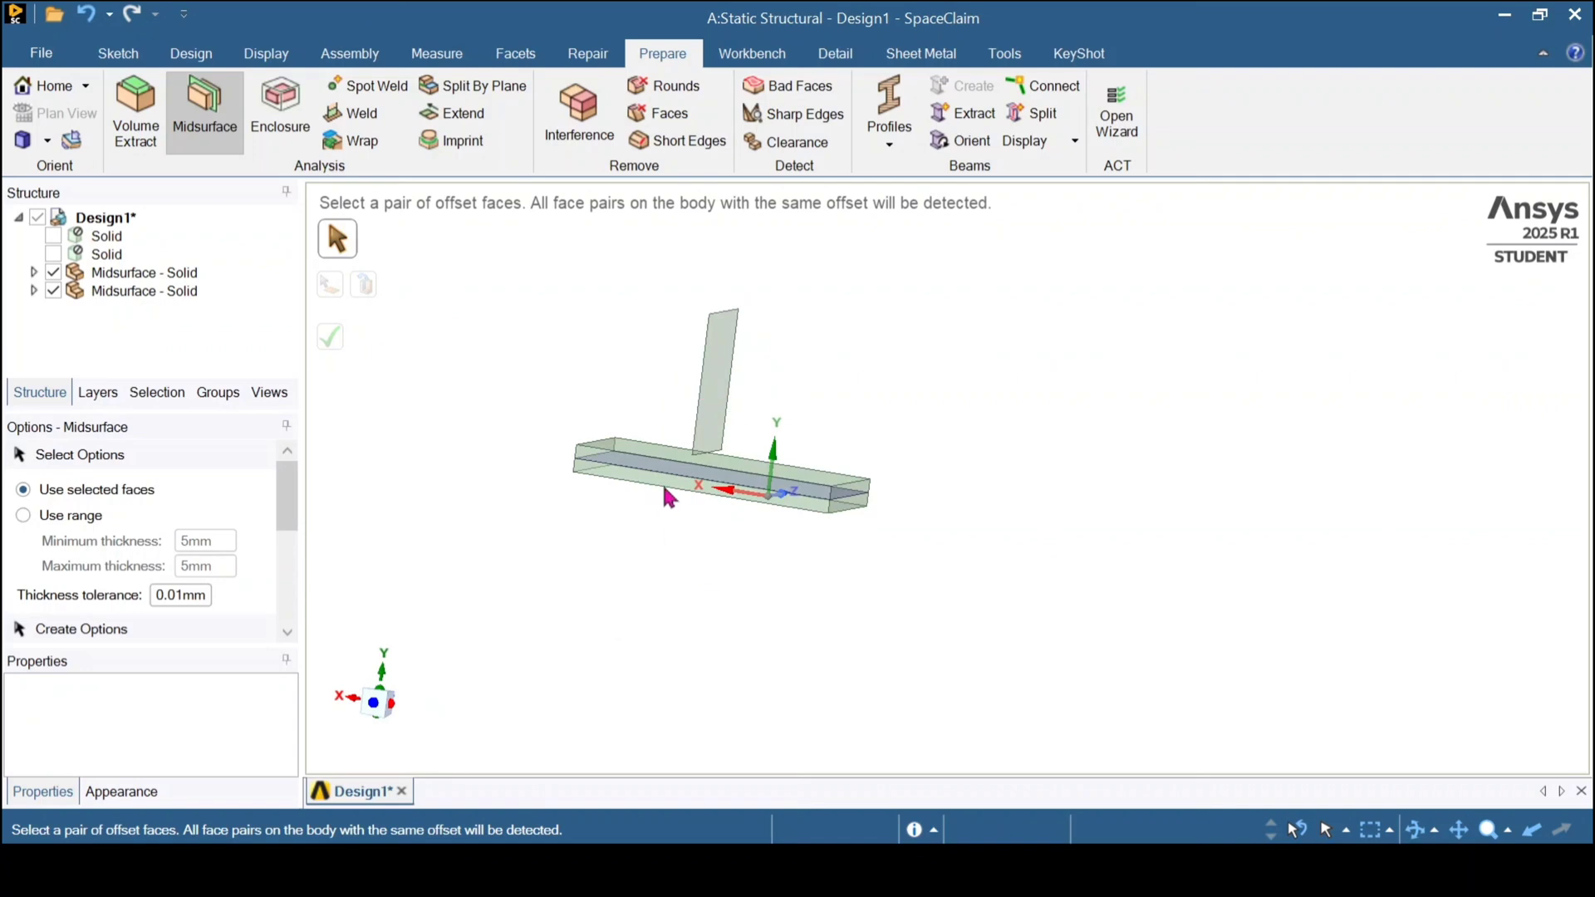
middle_drag(939, 445, 1104, 497)
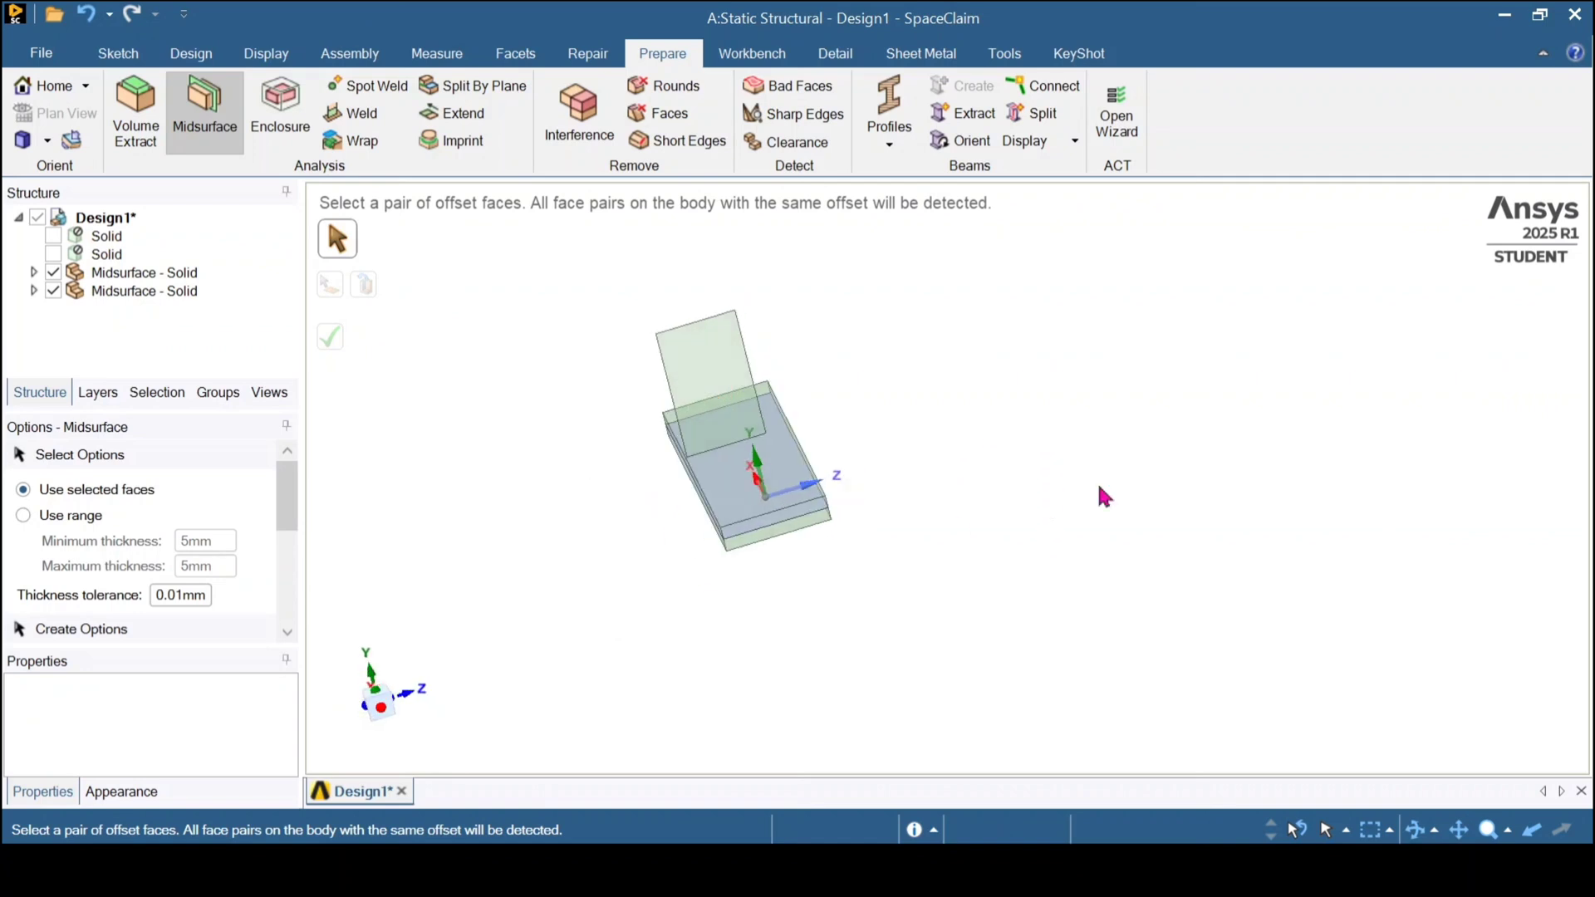
key(Escape)
middle_drag(997, 606, 1218, 552)
middle_drag(544, 271, 388, 313)
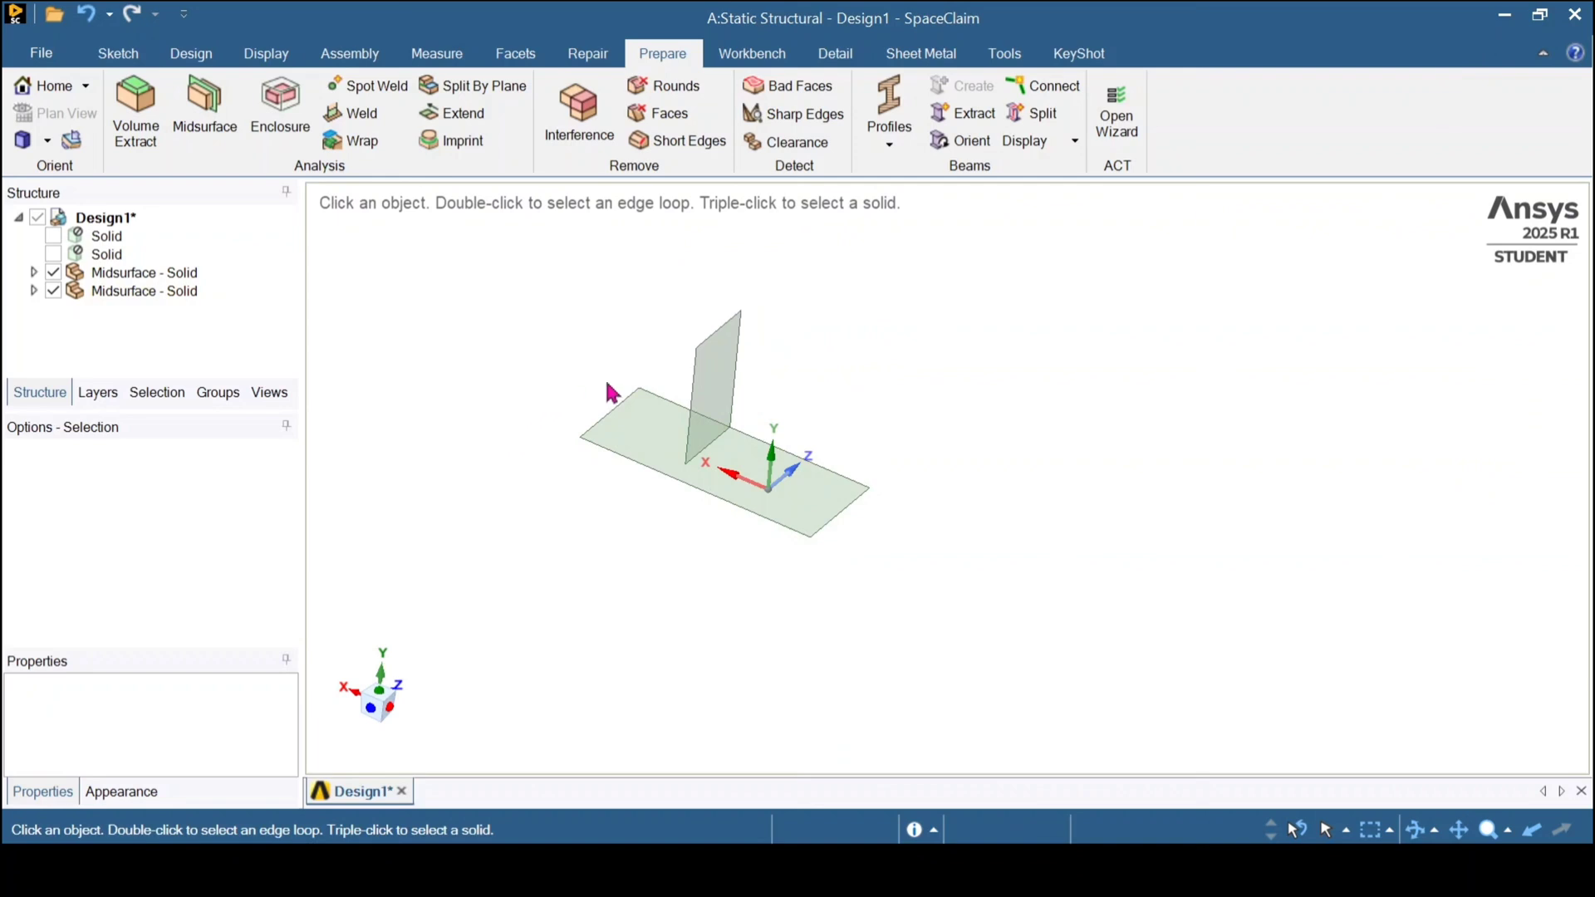
Close SpaceClaim and open the Static Structural system's Model in Mechanical to inspect the two surface bodies
click(1574, 12)
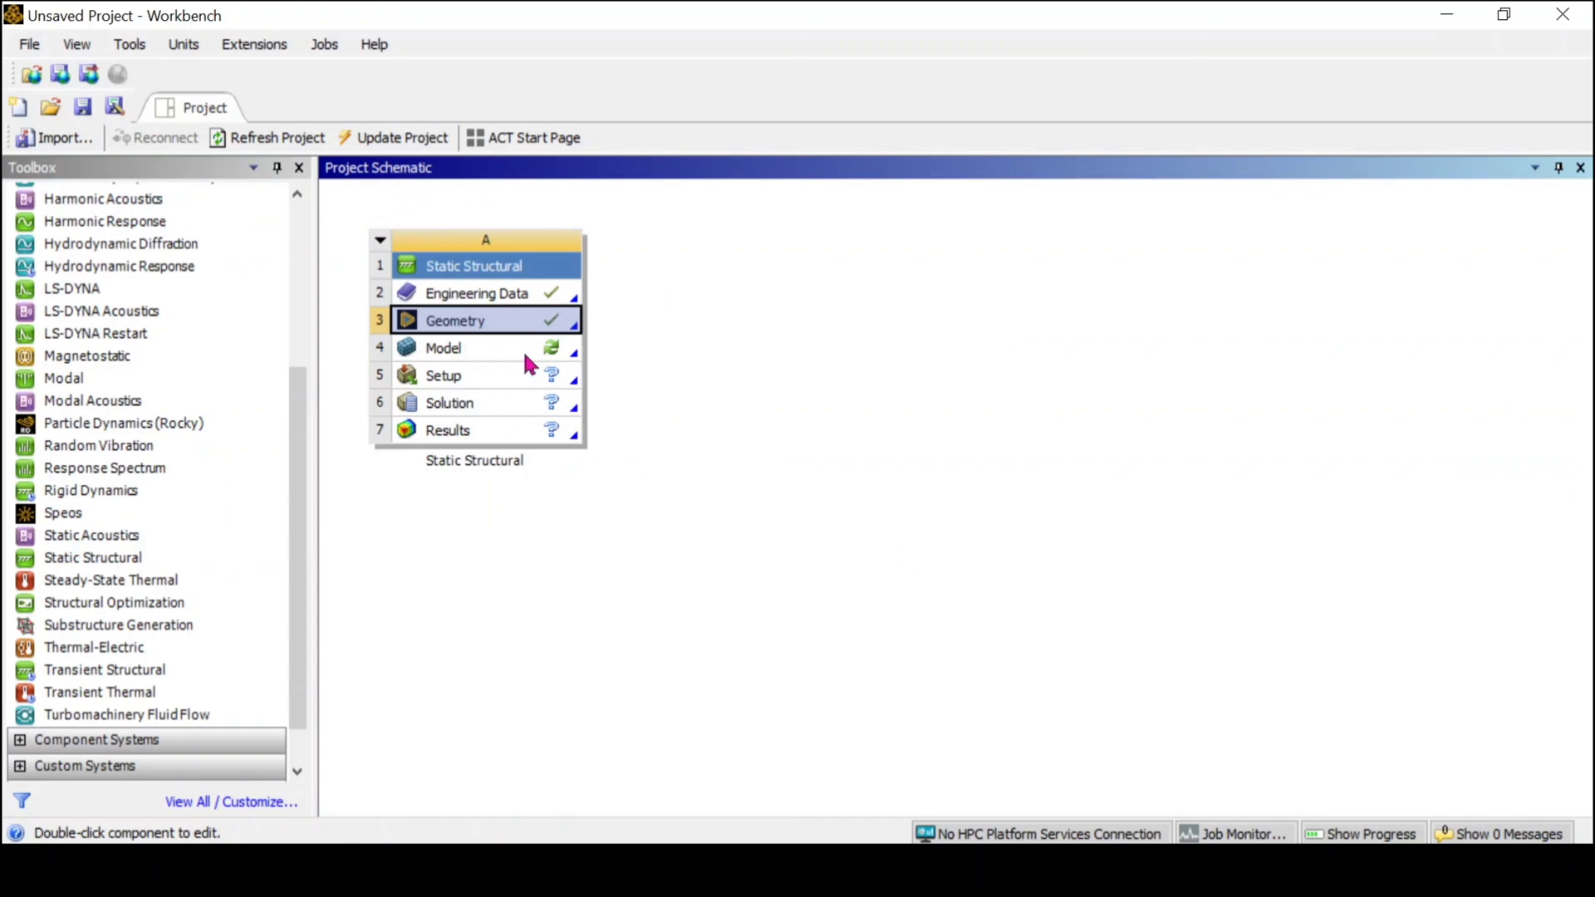
double_click(459, 352)
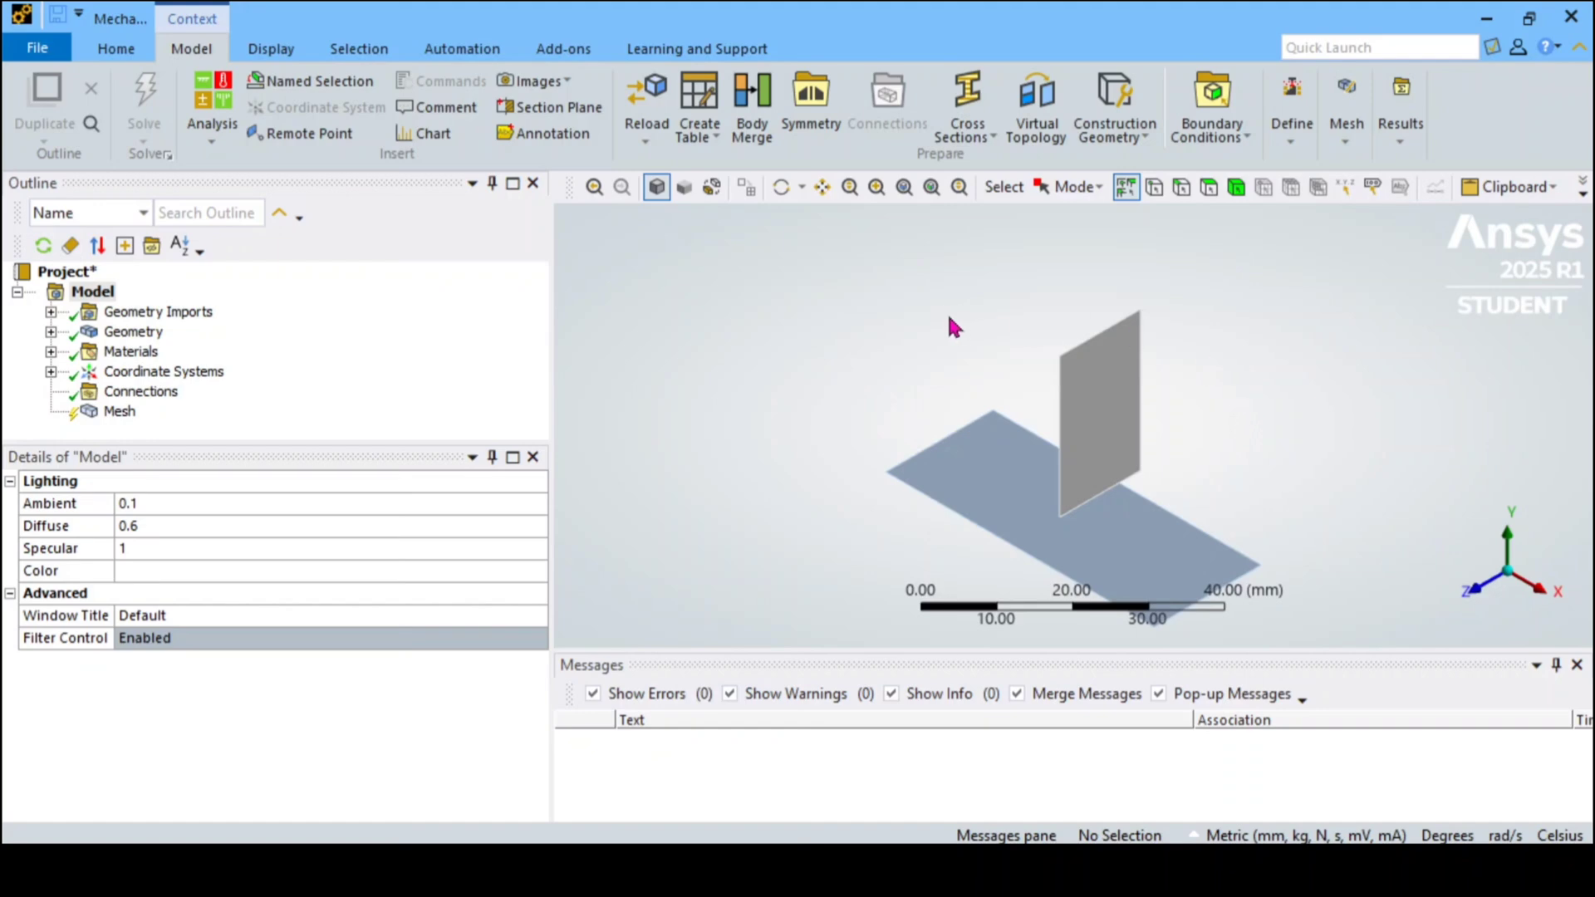
middle_drag(865, 378, 1124, 306)
middle_drag(1107, 527, 1148, 368)
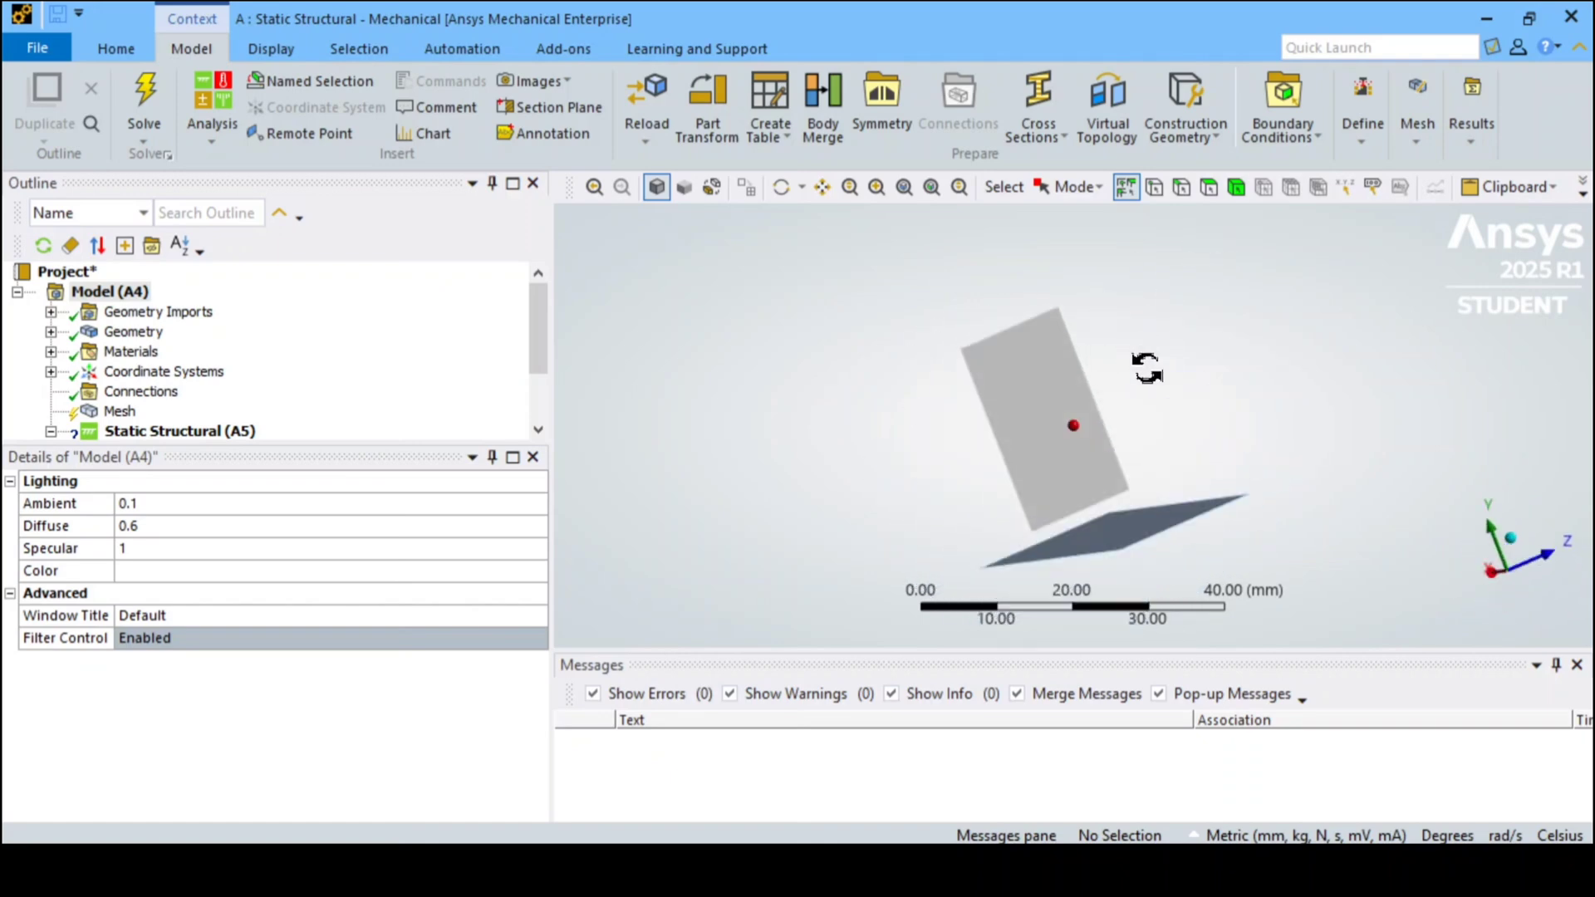
middle_drag(969, 532, 1107, 508)
Insert a Weld control under the model's Mesh
scroll(125, 365, down, 1)
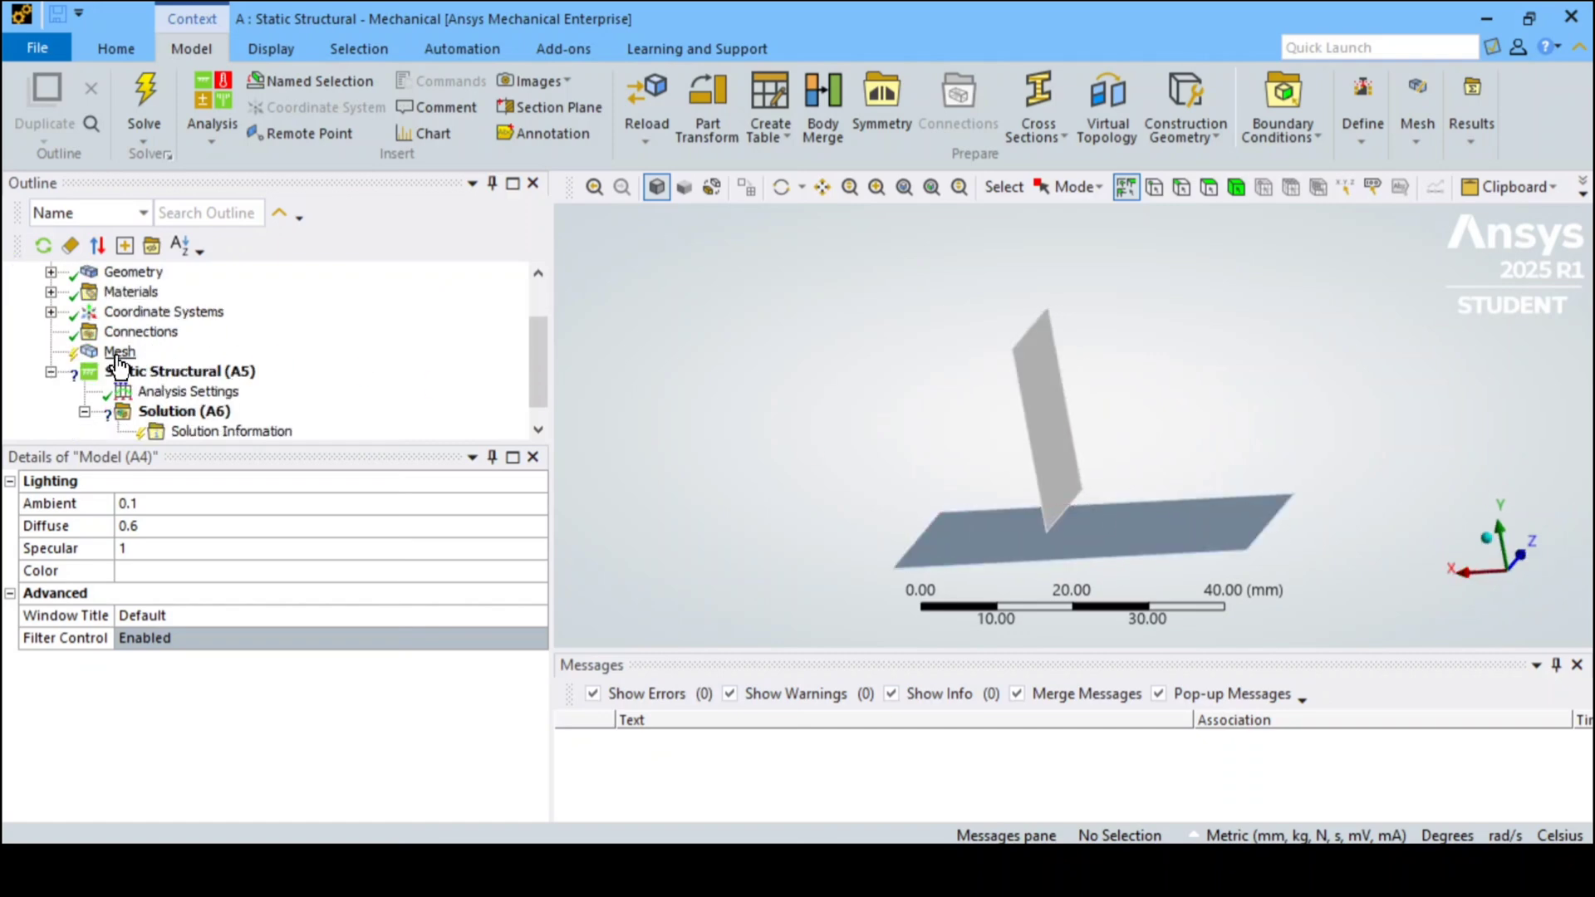
click(117, 354)
right_click(117, 356)
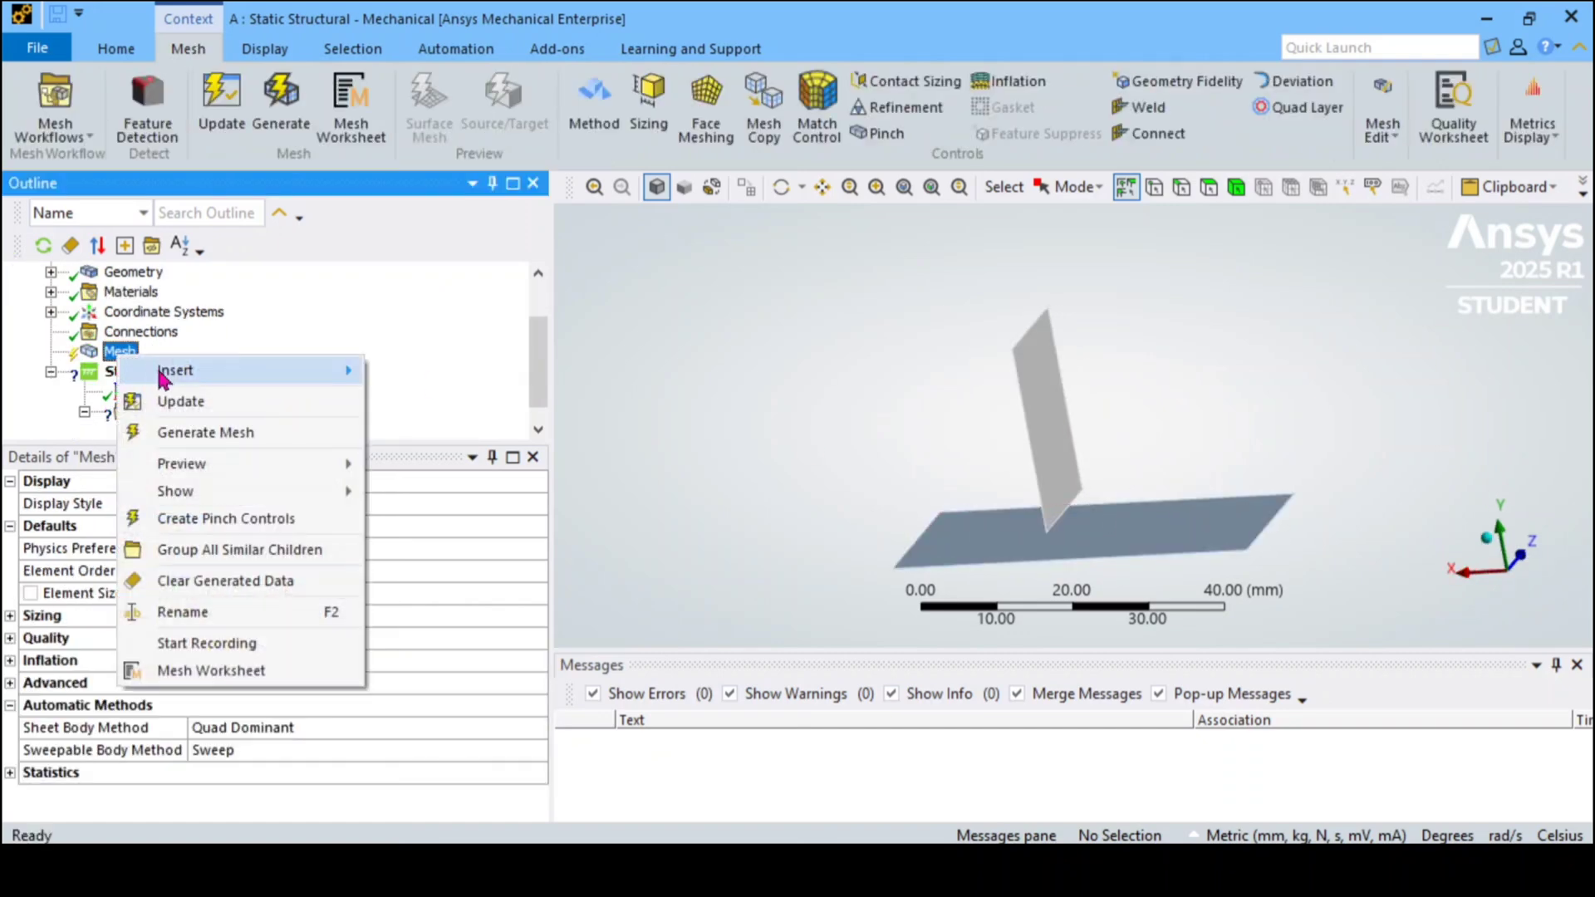
mouse_move(340, 372)
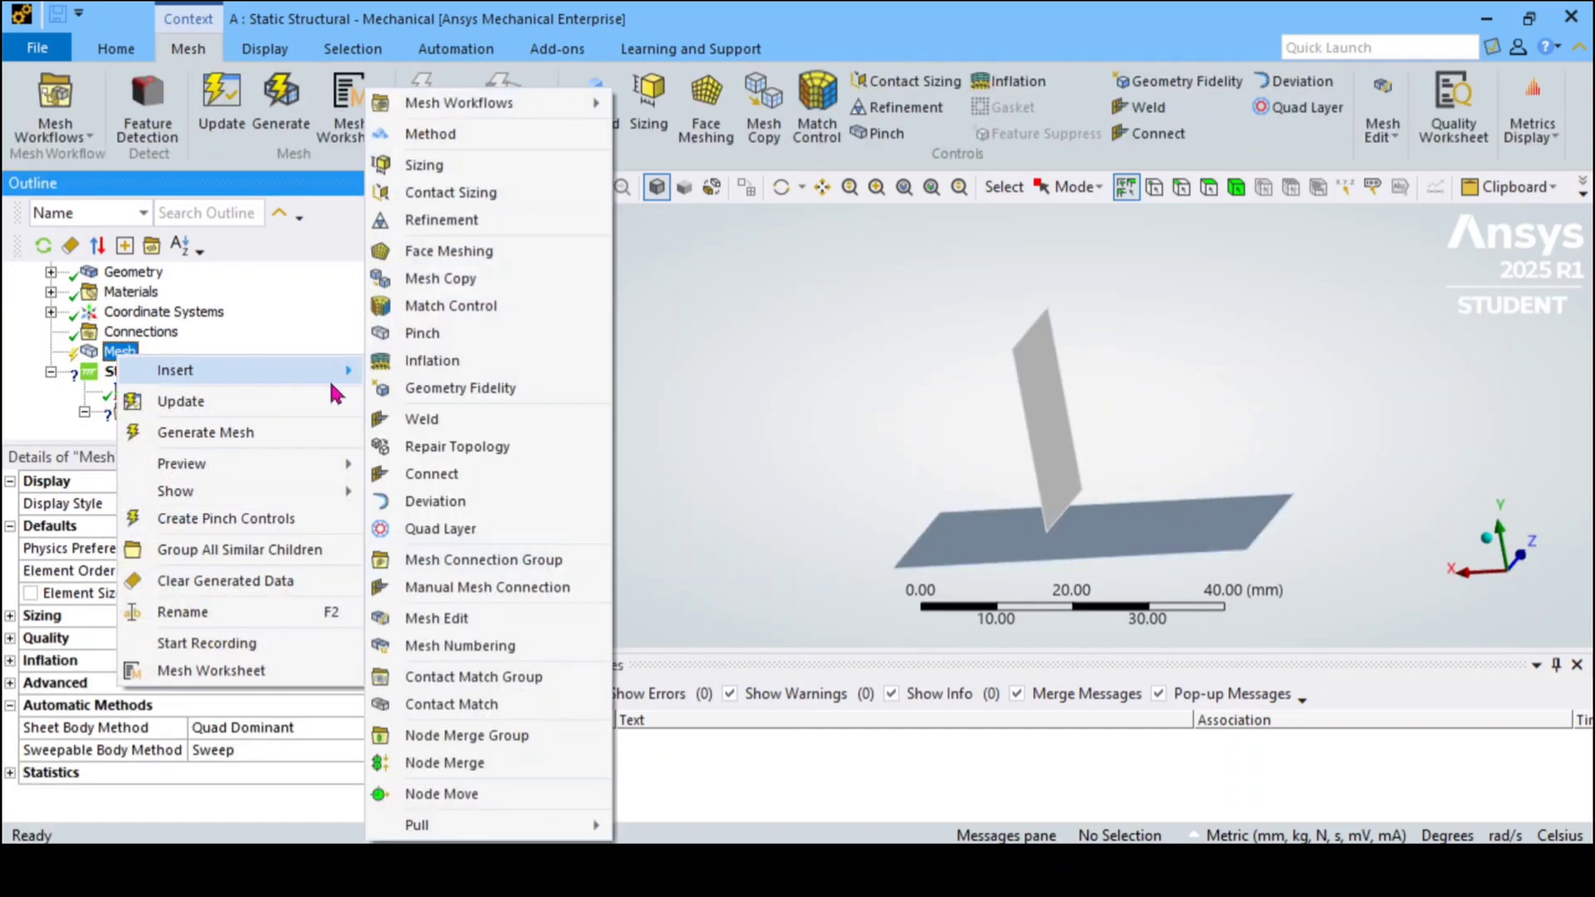
click(453, 420)
mouse_move(759, 441)
middle_down()
mouse_move(909, 462)
mouse_move(812, 520)
mouse_move(781, 461)
middle_up()
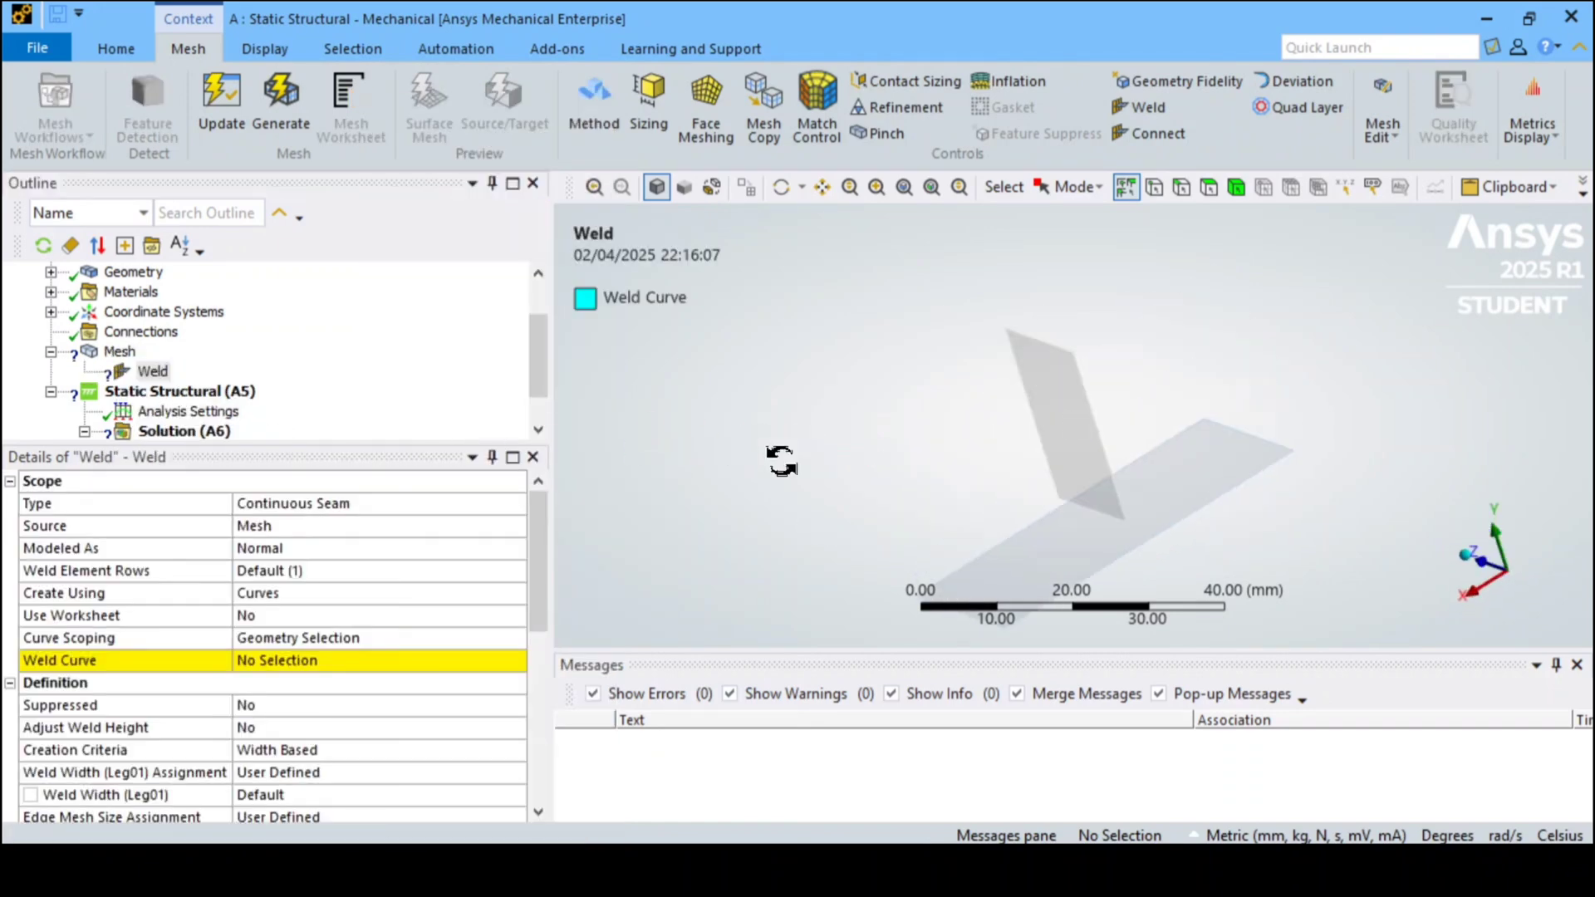
Set the weld to be created using Edges and scope it to the upright surface's bottom edge
click(307, 594)
click(513, 595)
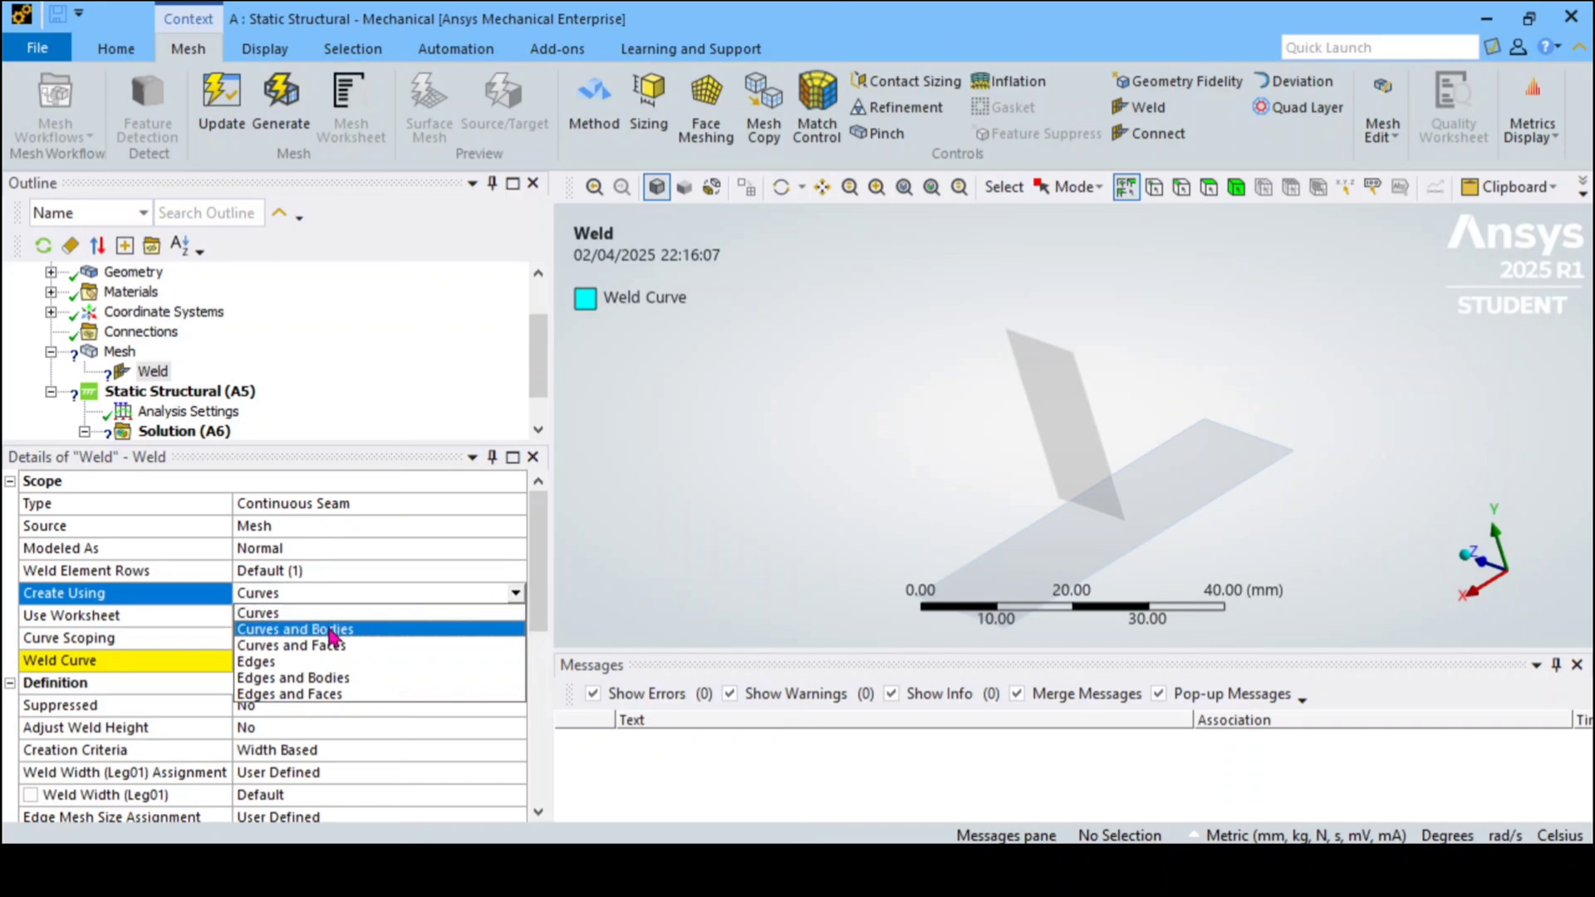
click(297, 661)
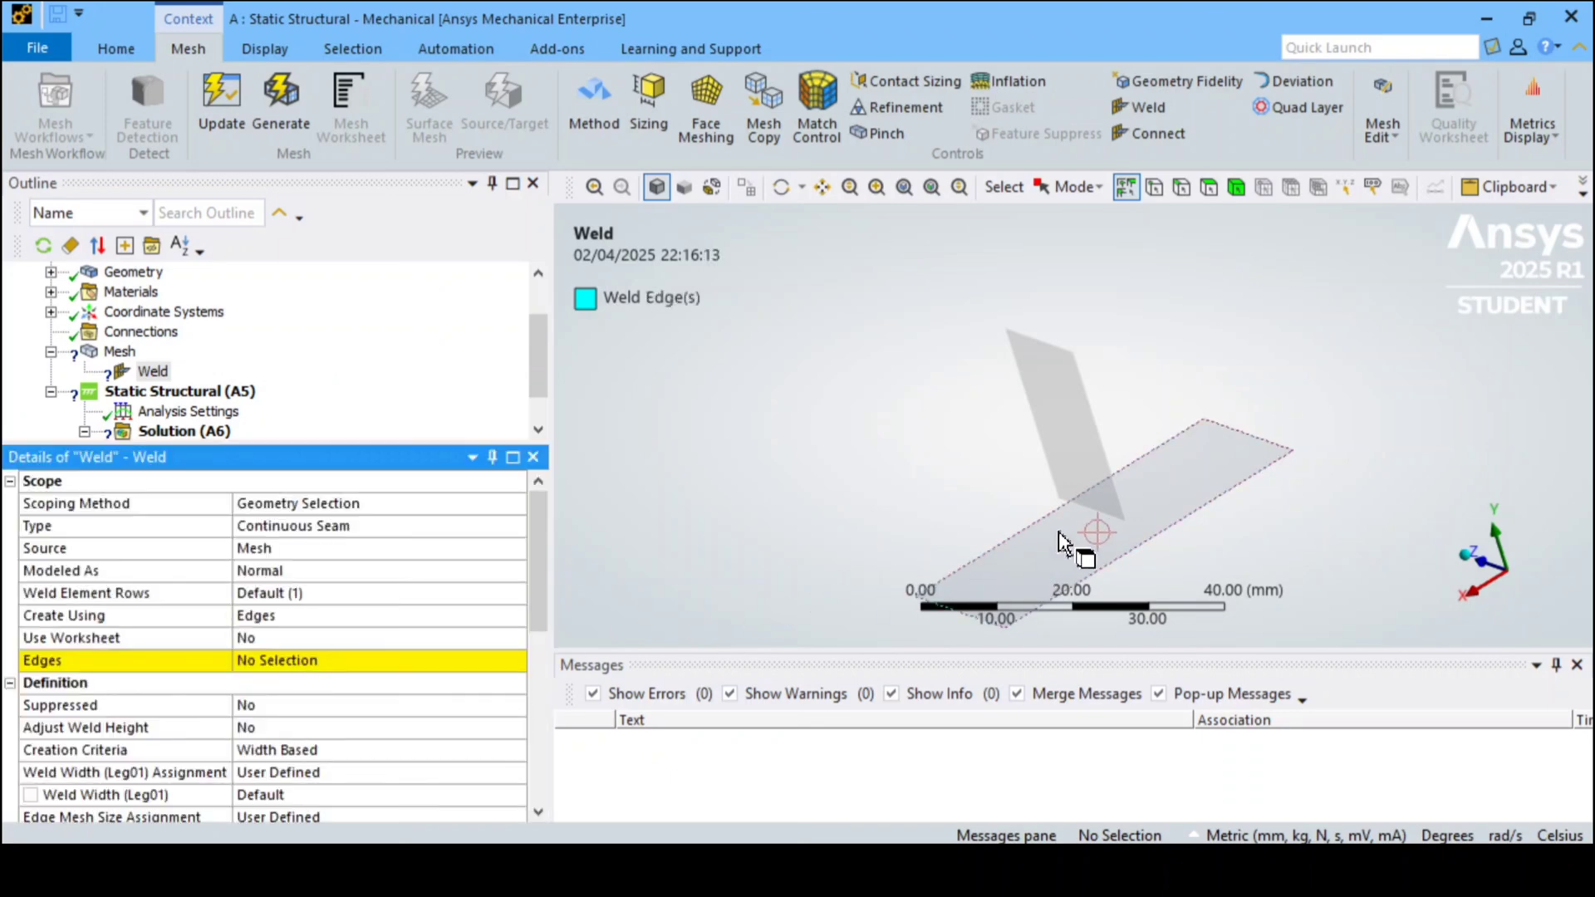
click(1090, 511)
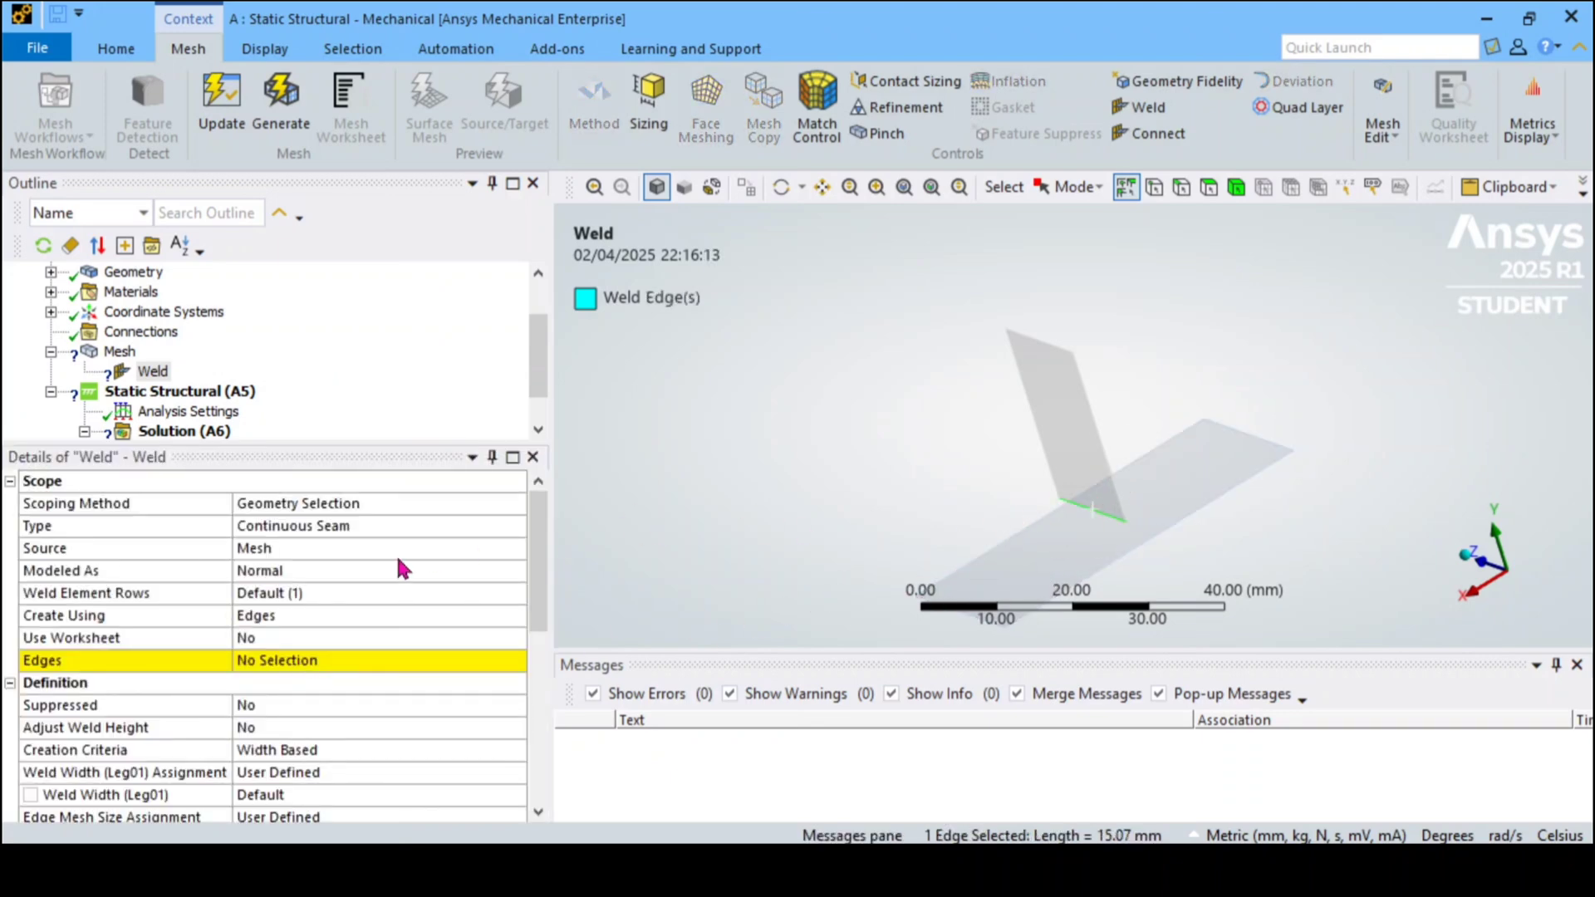
click(251, 660)
click(251, 660)
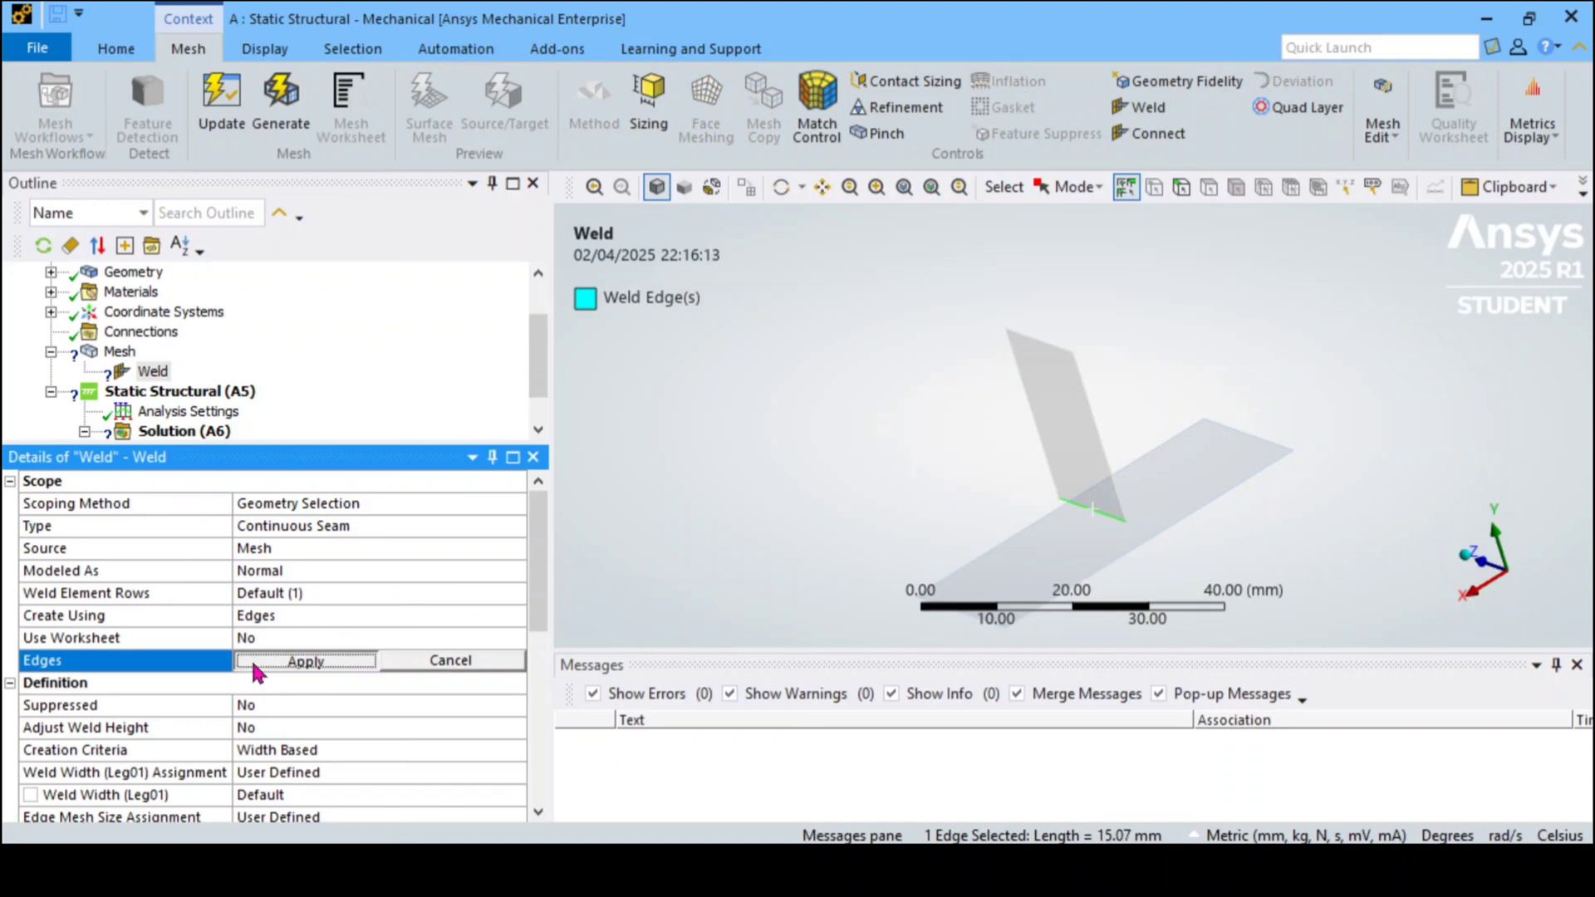
click(119, 352)
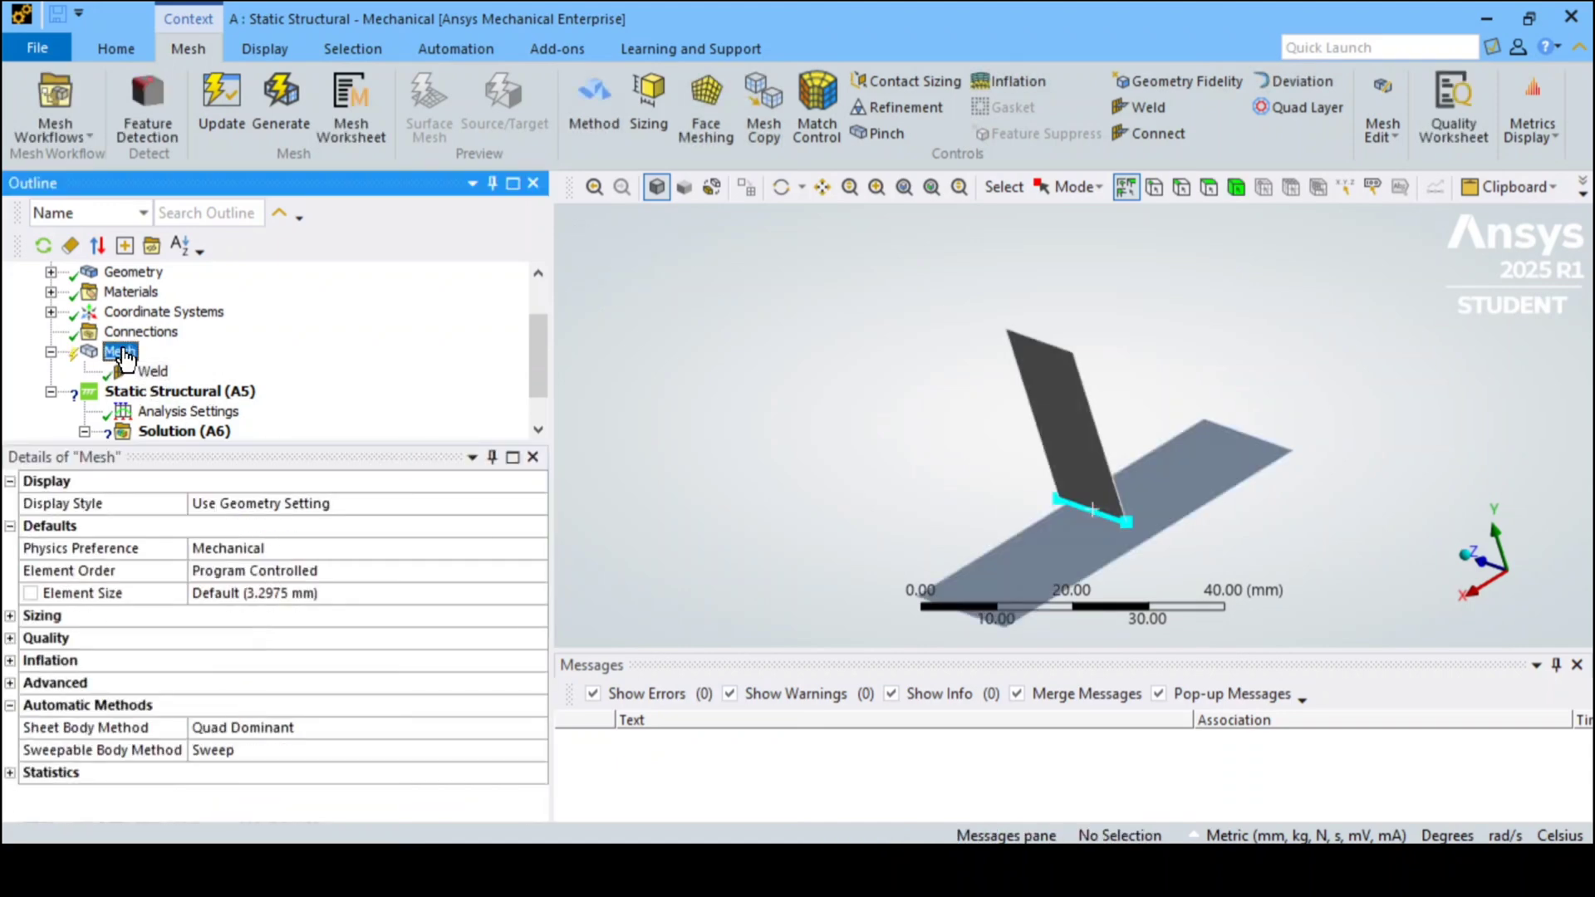
Set the mesh's Sheet Body Method to PrimeMesh
click(279, 736)
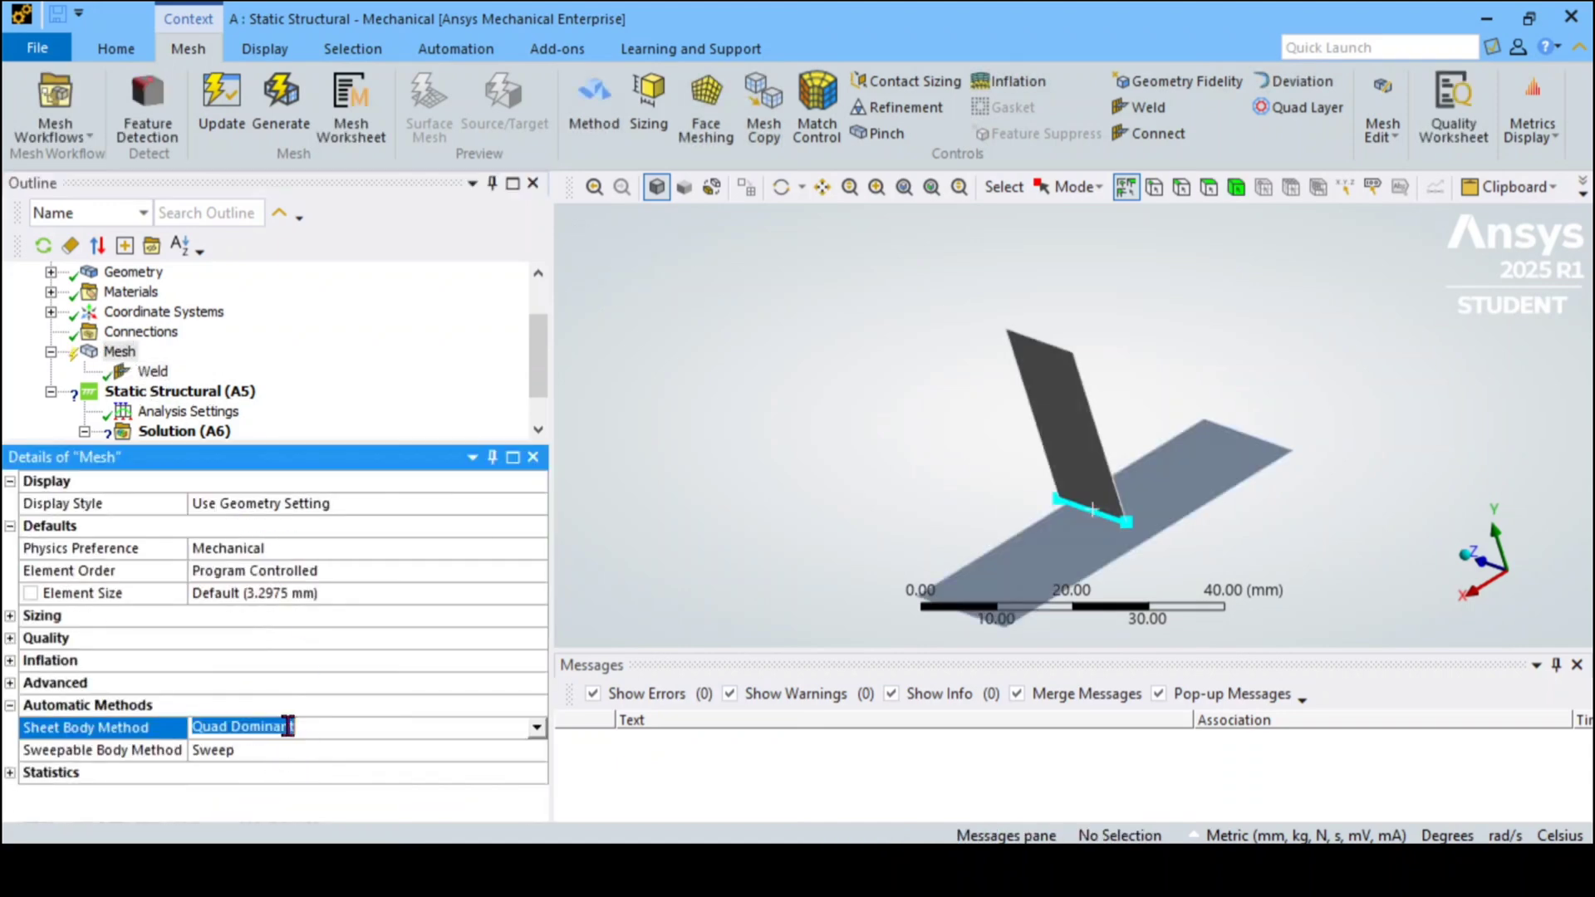
click(536, 728)
click(319, 764)
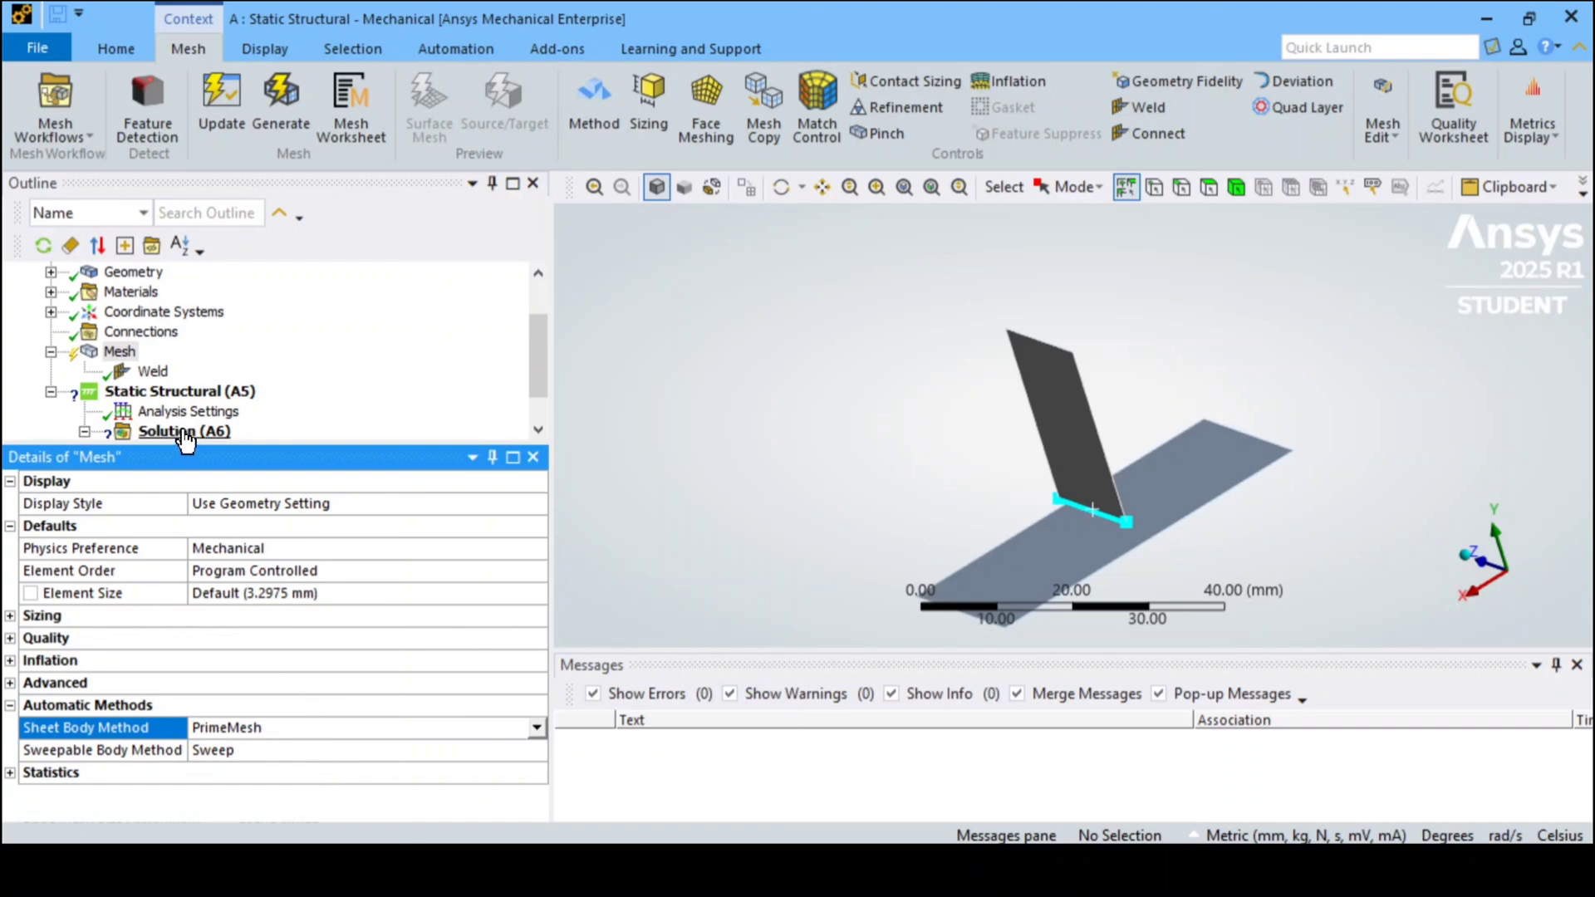
Review the Weld control's scope and definition settings and its scoped edge between the upright and the base plate
click(151, 373)
middle_drag(848, 557, 848, 509)
scroll(382, 641, down, 2)
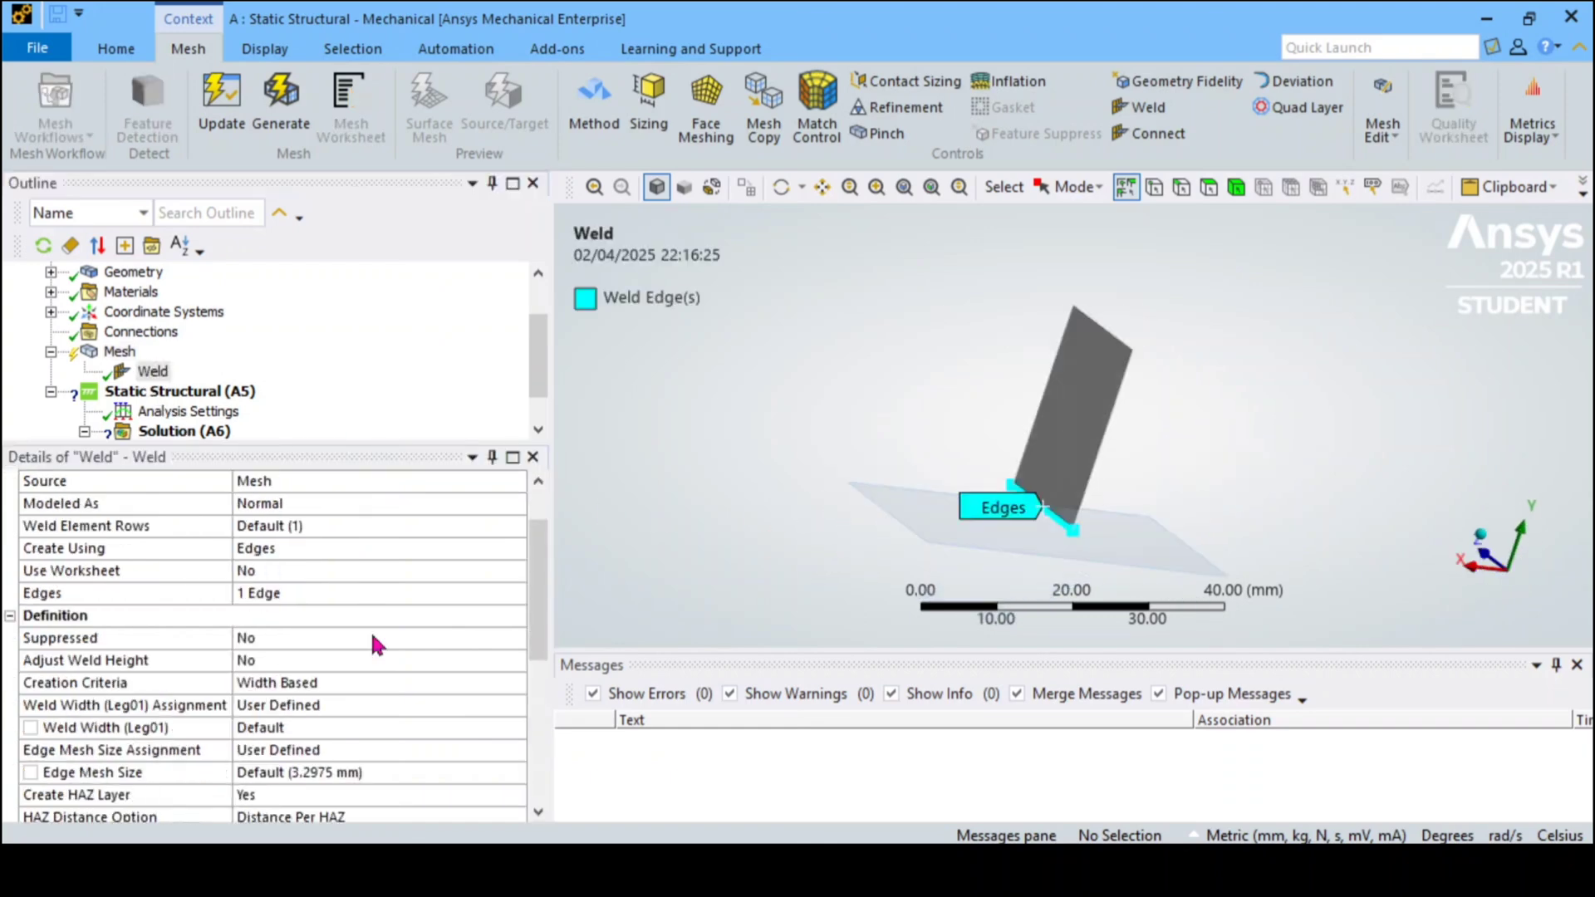
scroll(415, 702, up, 2)
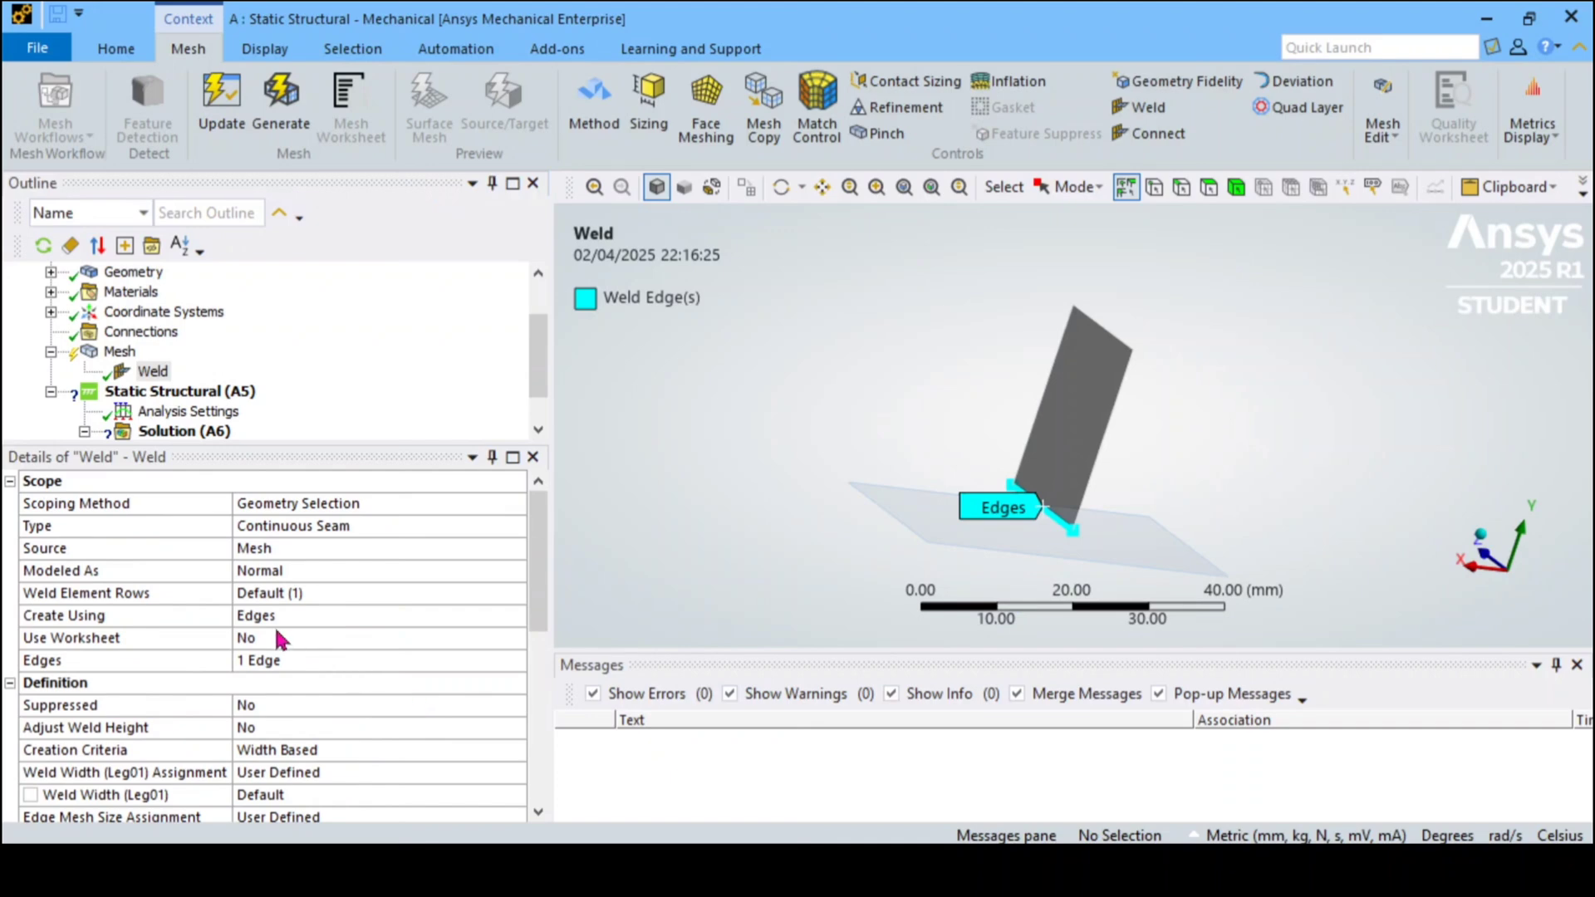
scroll(228, 631, down, 3)
scroll(333, 642, up, 3)
mouse_move(739, 497)
middle_down()
mouse_move(773, 523)
mouse_move(723, 468)
mouse_move(658, 470)
mouse_move(729, 497)
mouse_move(713, 512)
middle_up()
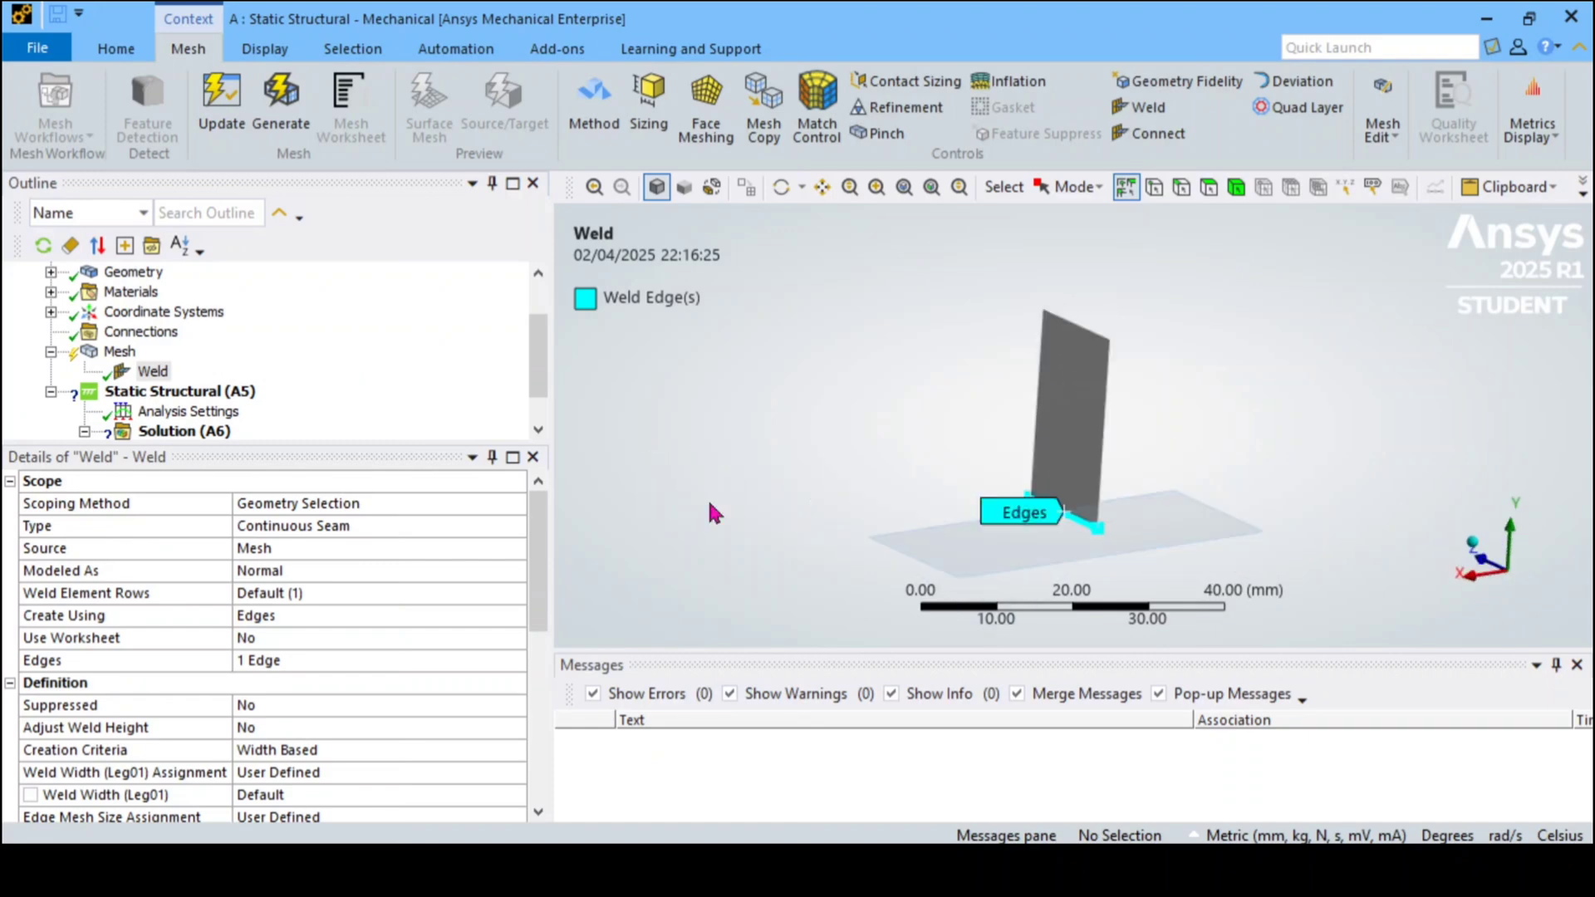
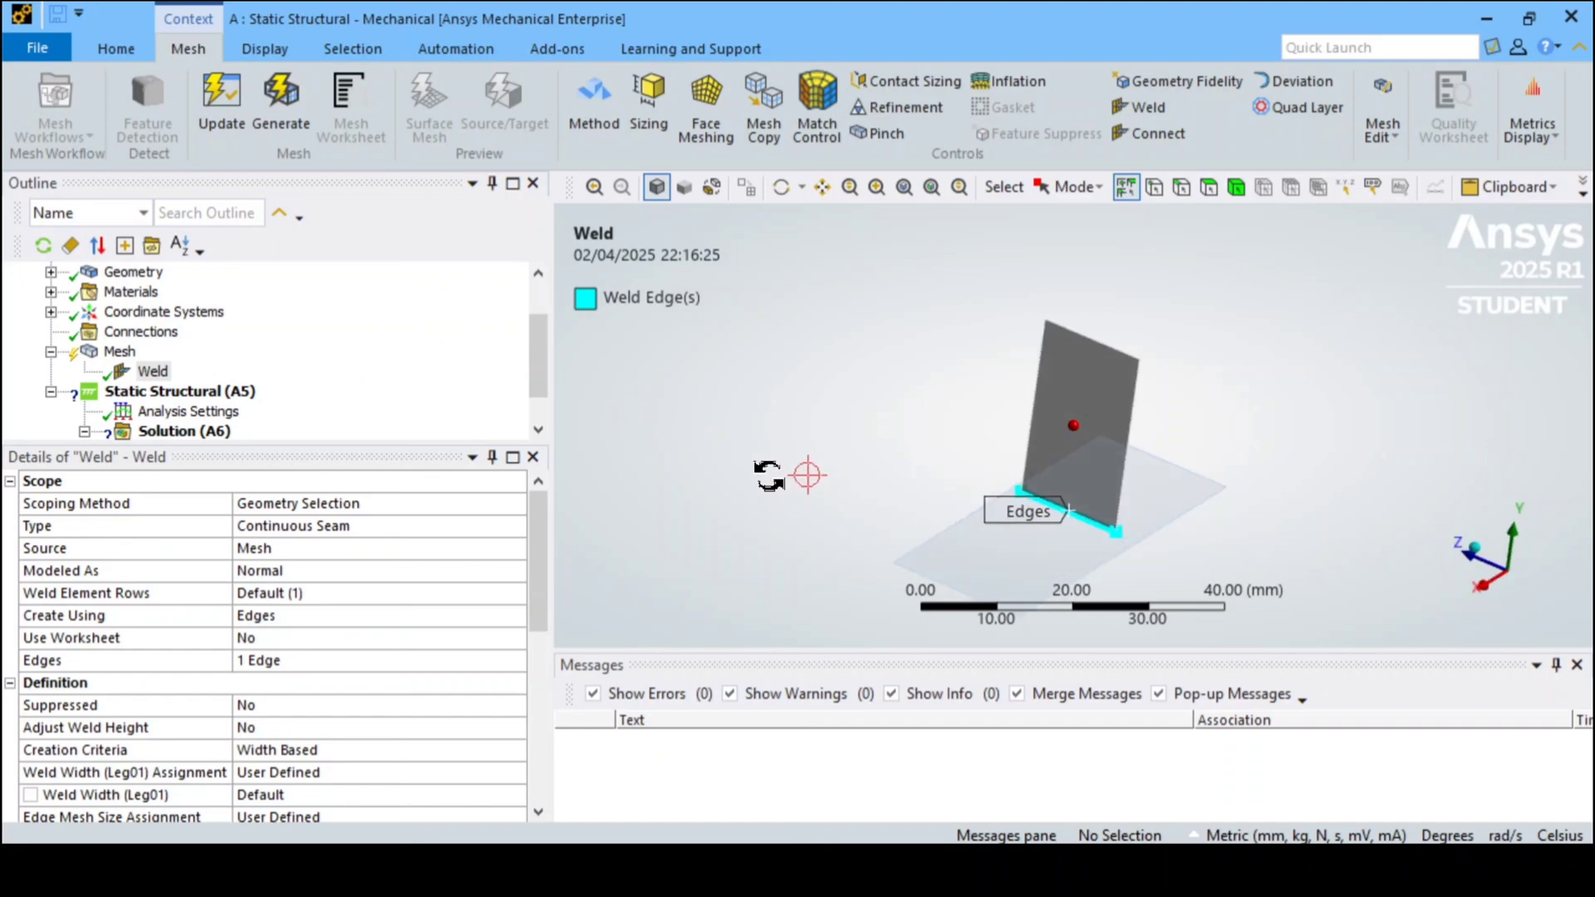
Generate the mesh with the Normal weld and inspect the weld elements between the upright and the base plate
click(120, 352)
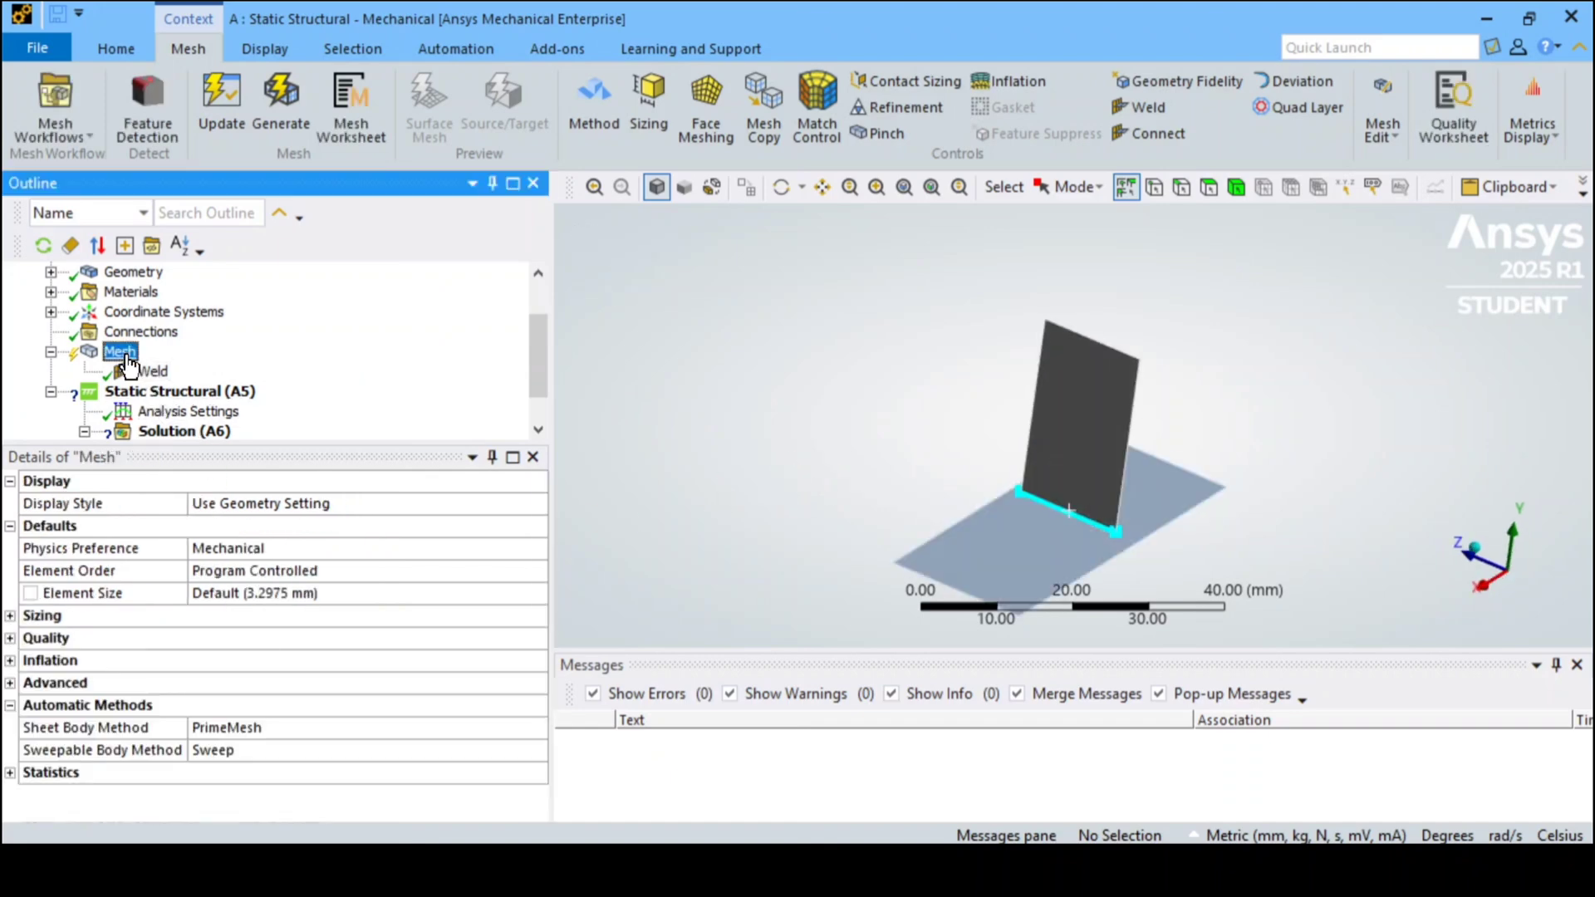
right_click(127, 357)
click(225, 445)
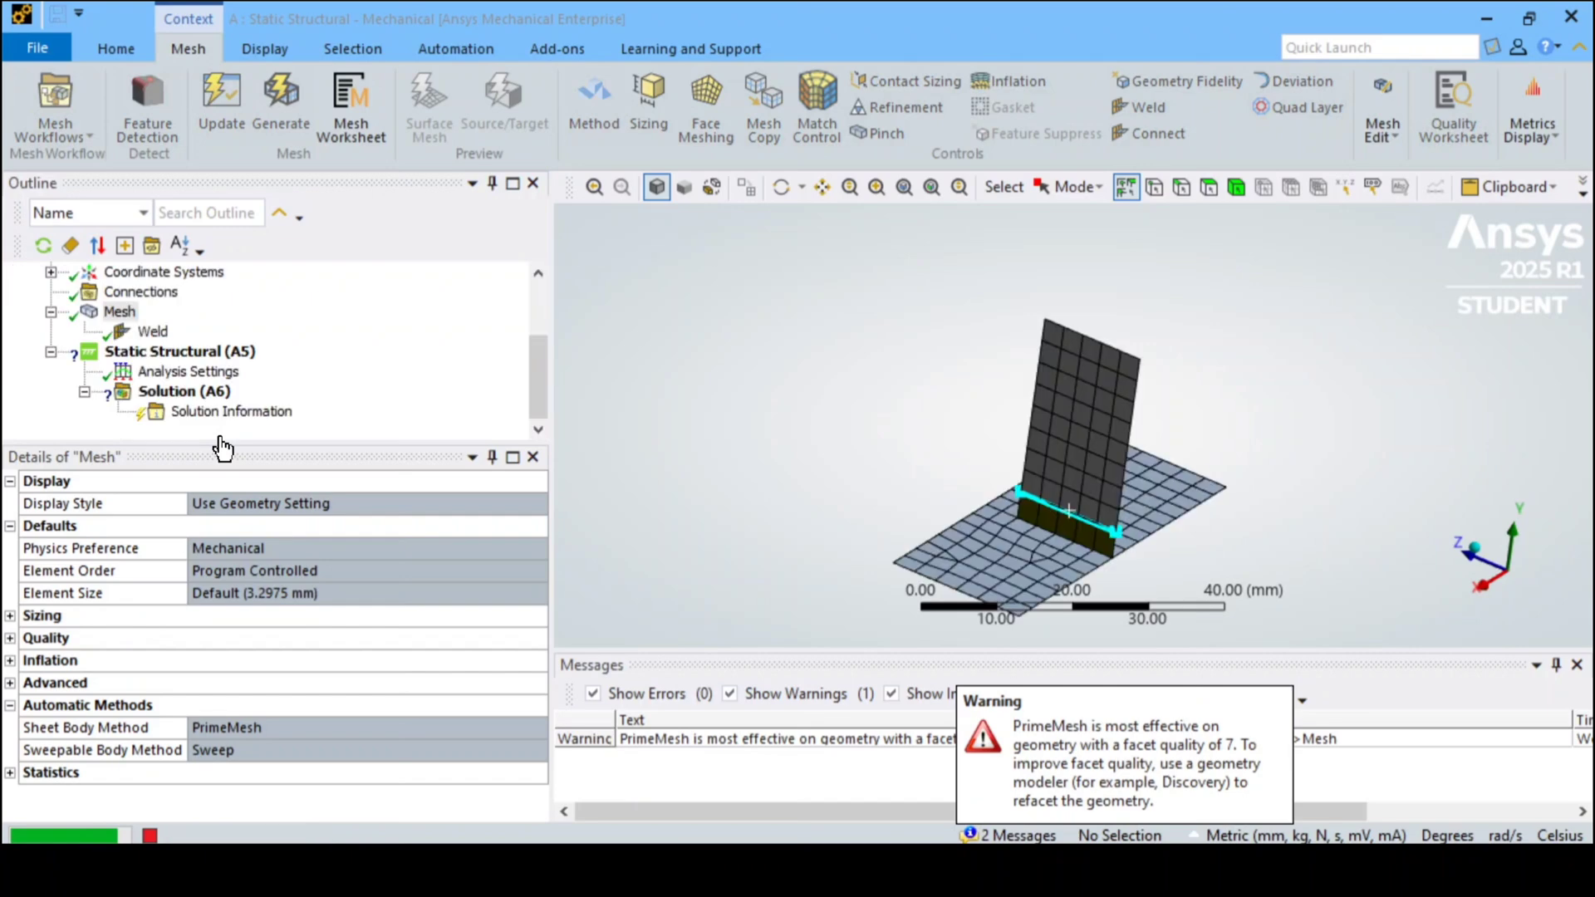
middle_drag(1139, 441, 897, 467)
scroll(1288, 521, up, 2)
scroll(1296, 523, down, 5)
scroll(1322, 527, up, 5)
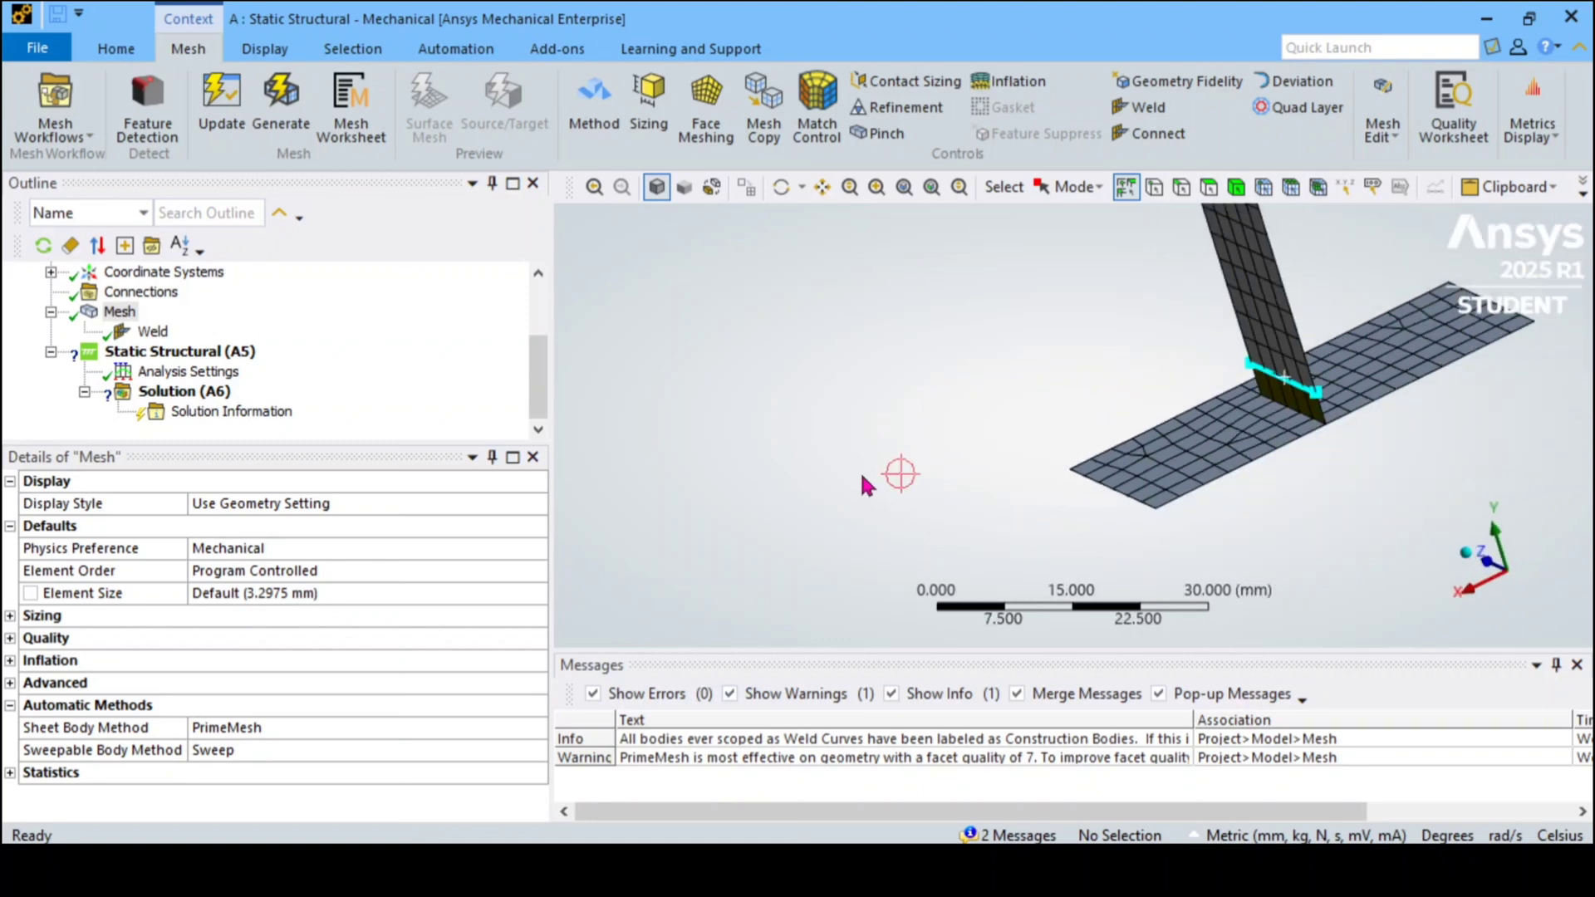
scroll(955, 457, down, 3)
scroll(1502, 413, up, 3)
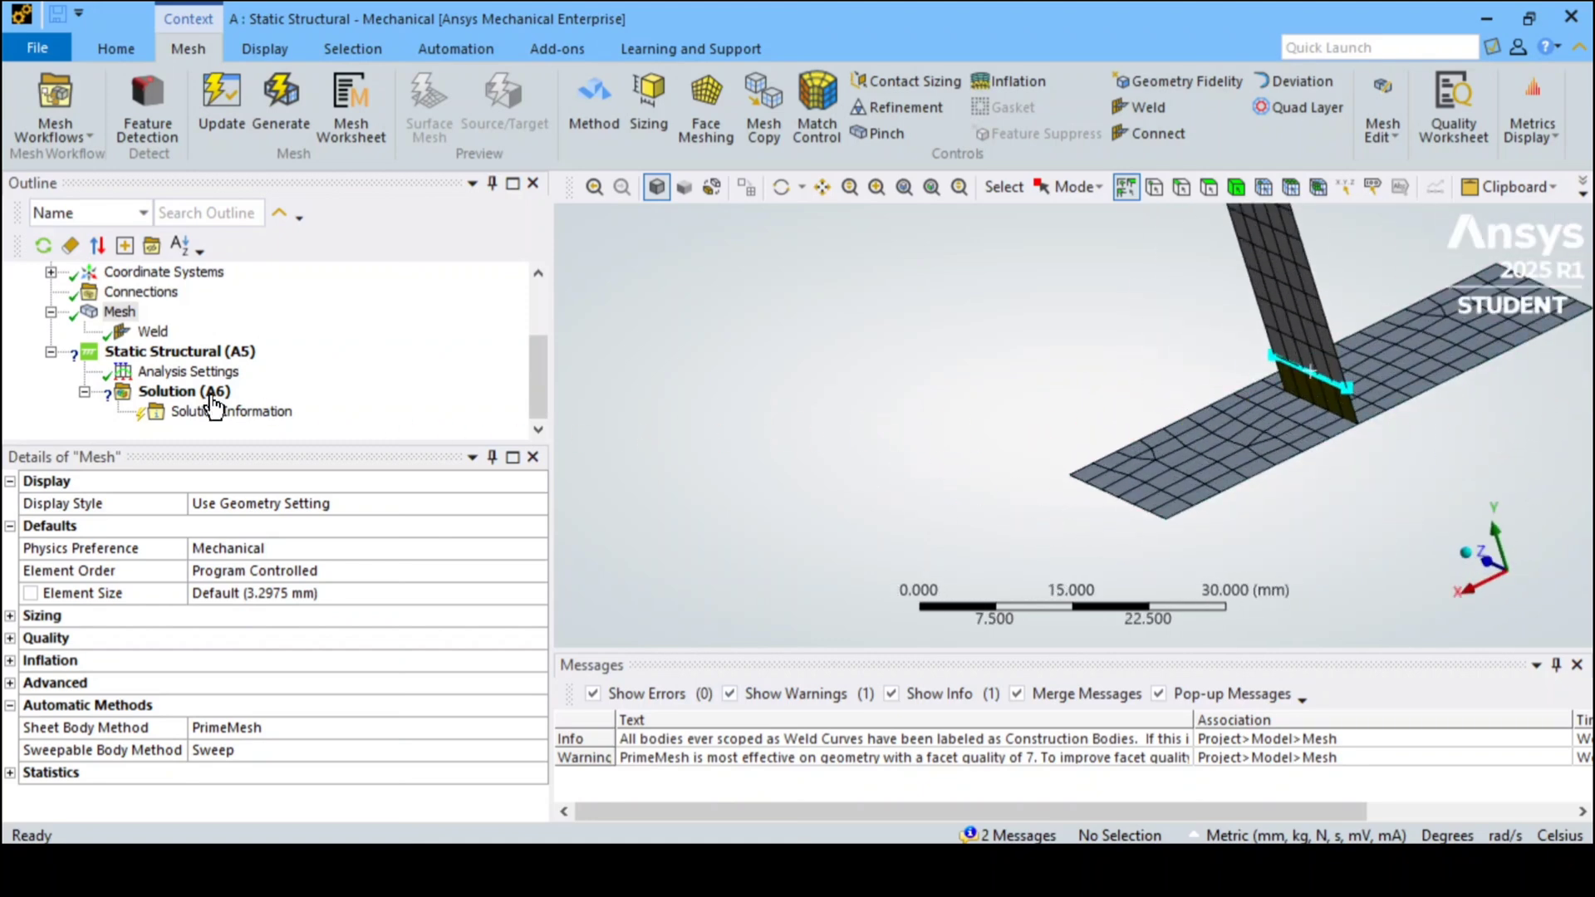
Check the generated weld, and clear the mesh's generated data
click(153, 334)
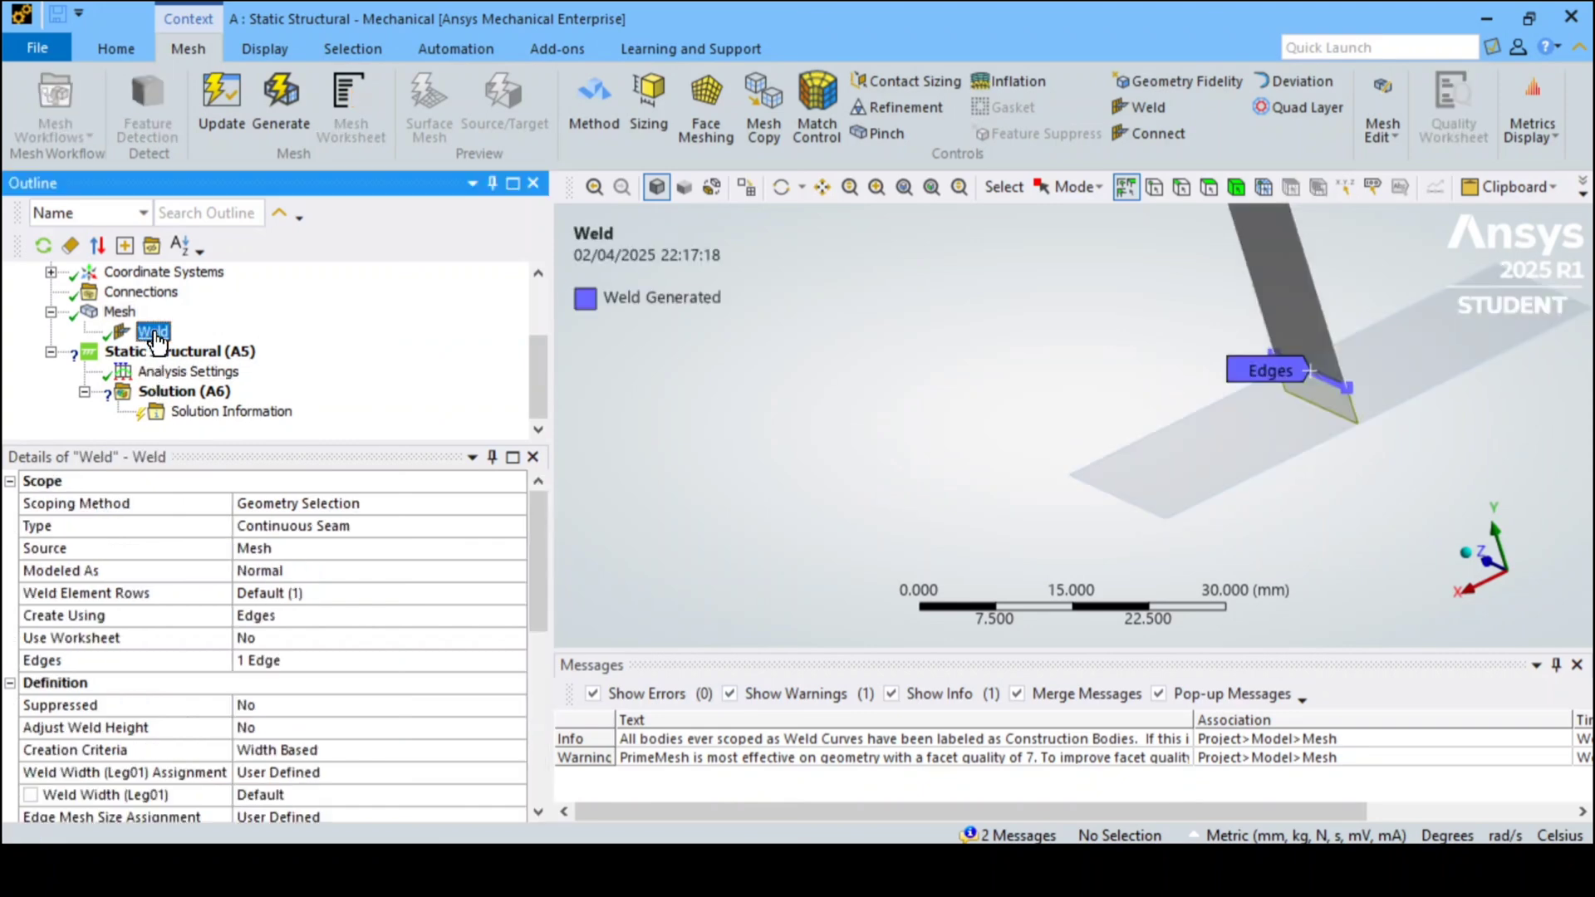
scroll(325, 693, down, 1)
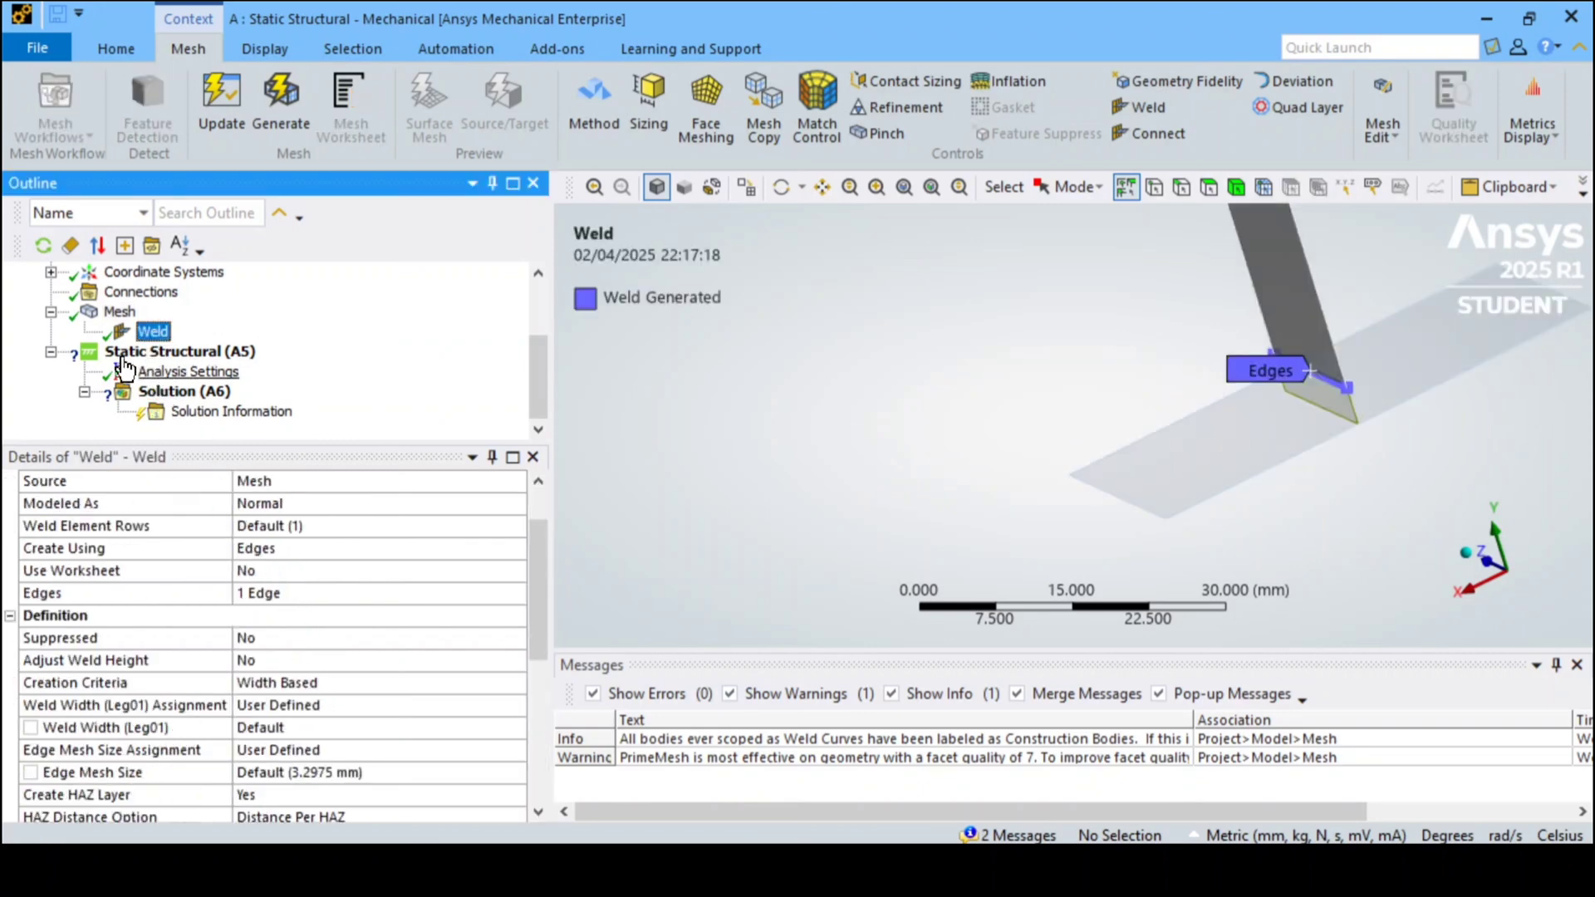
right_click(117, 314)
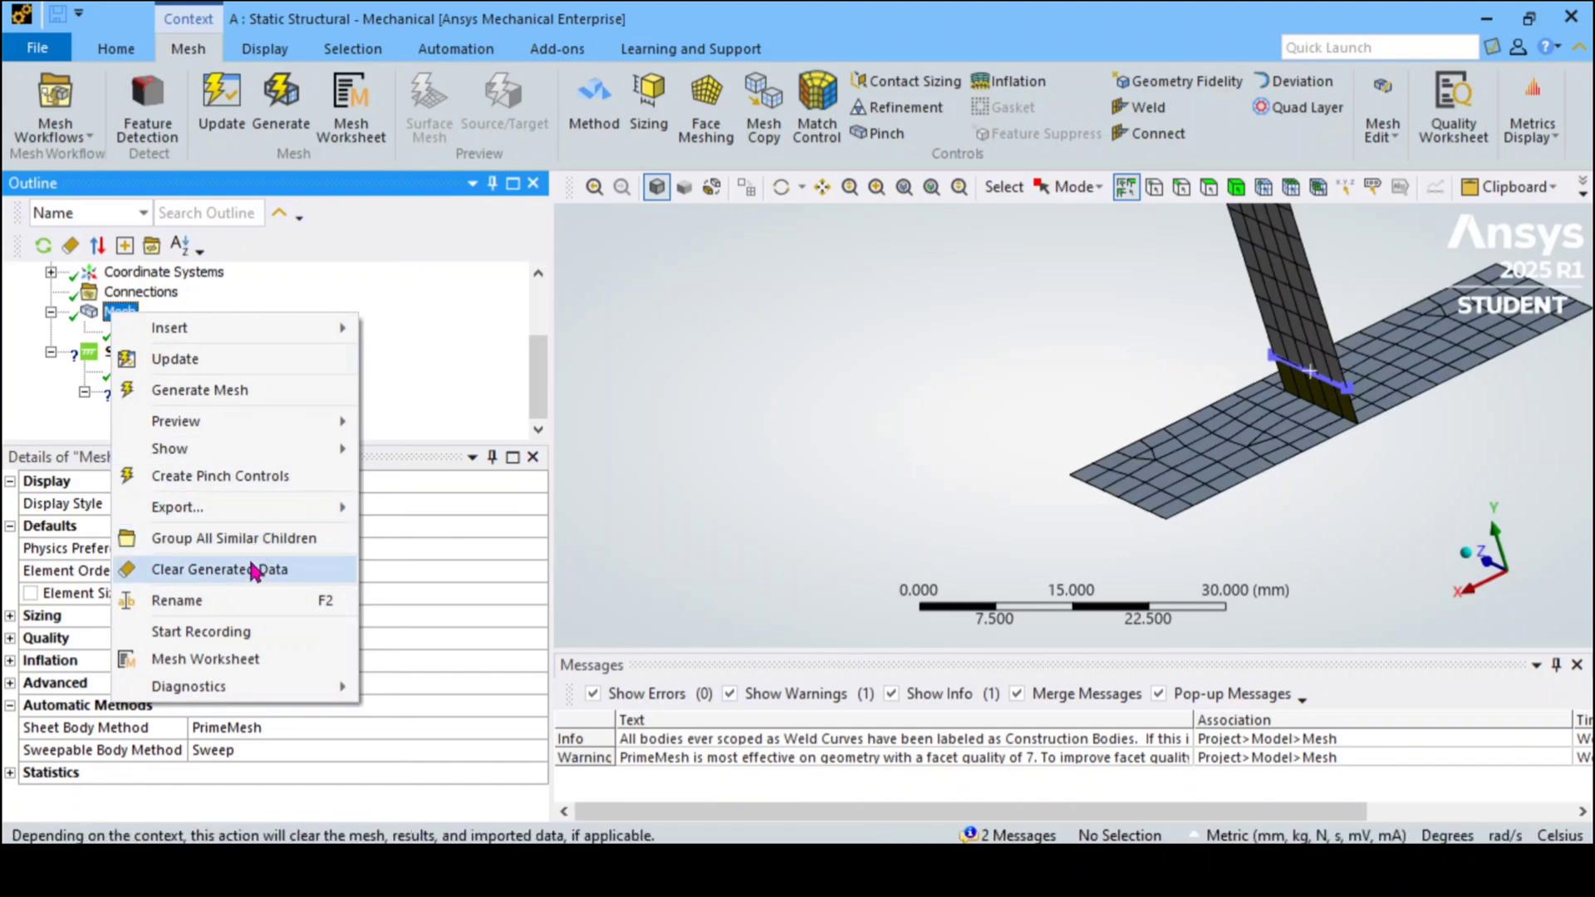
click(255, 571)
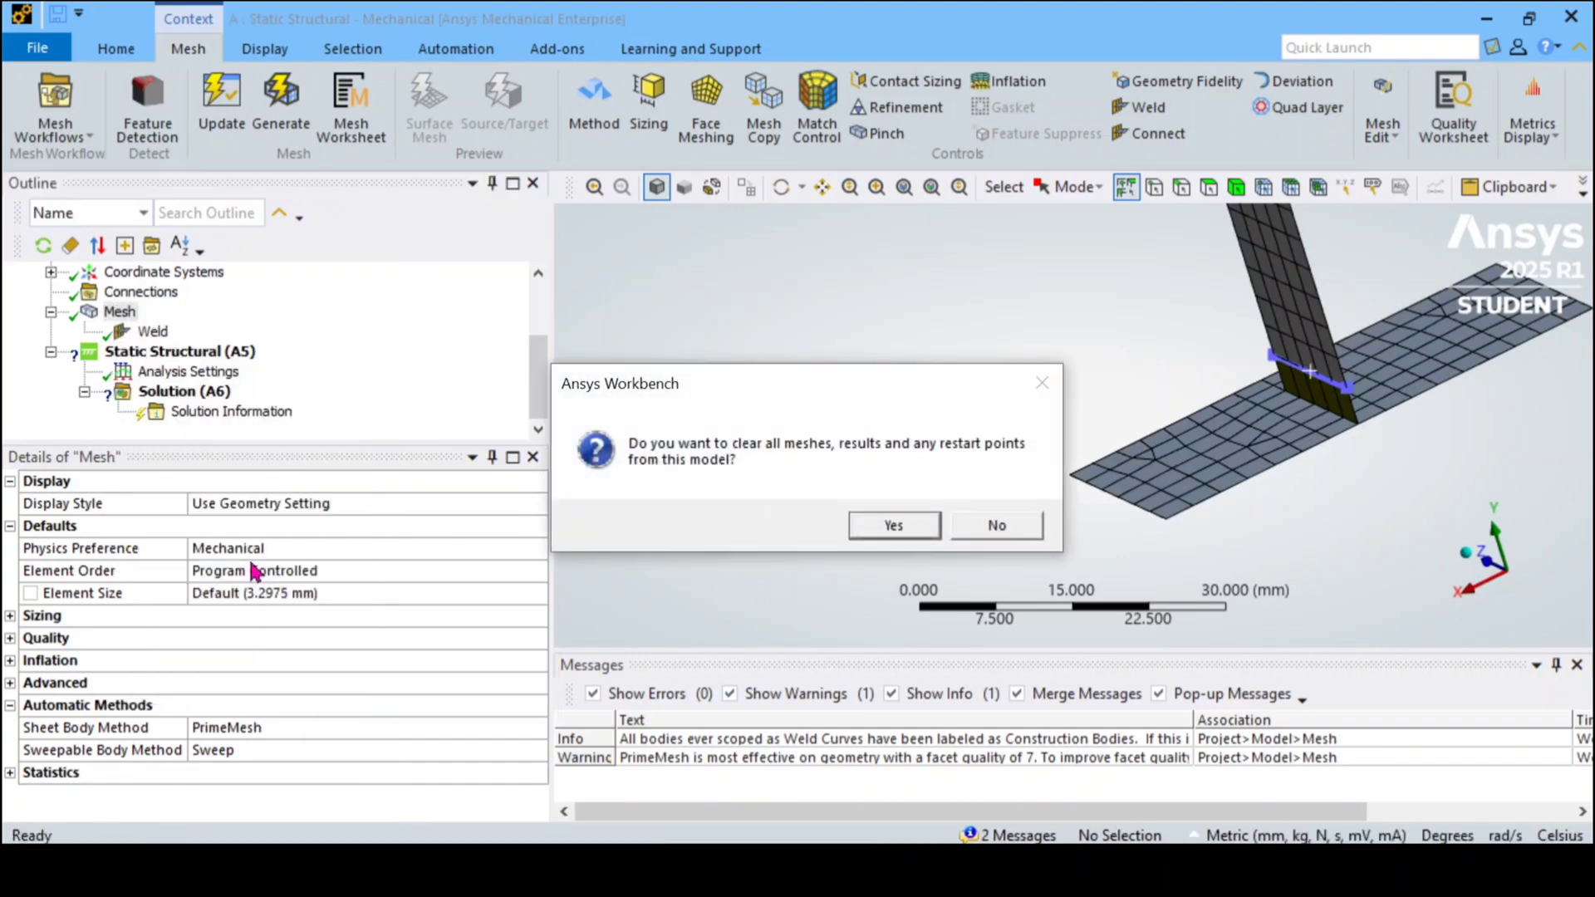
click(865, 527)
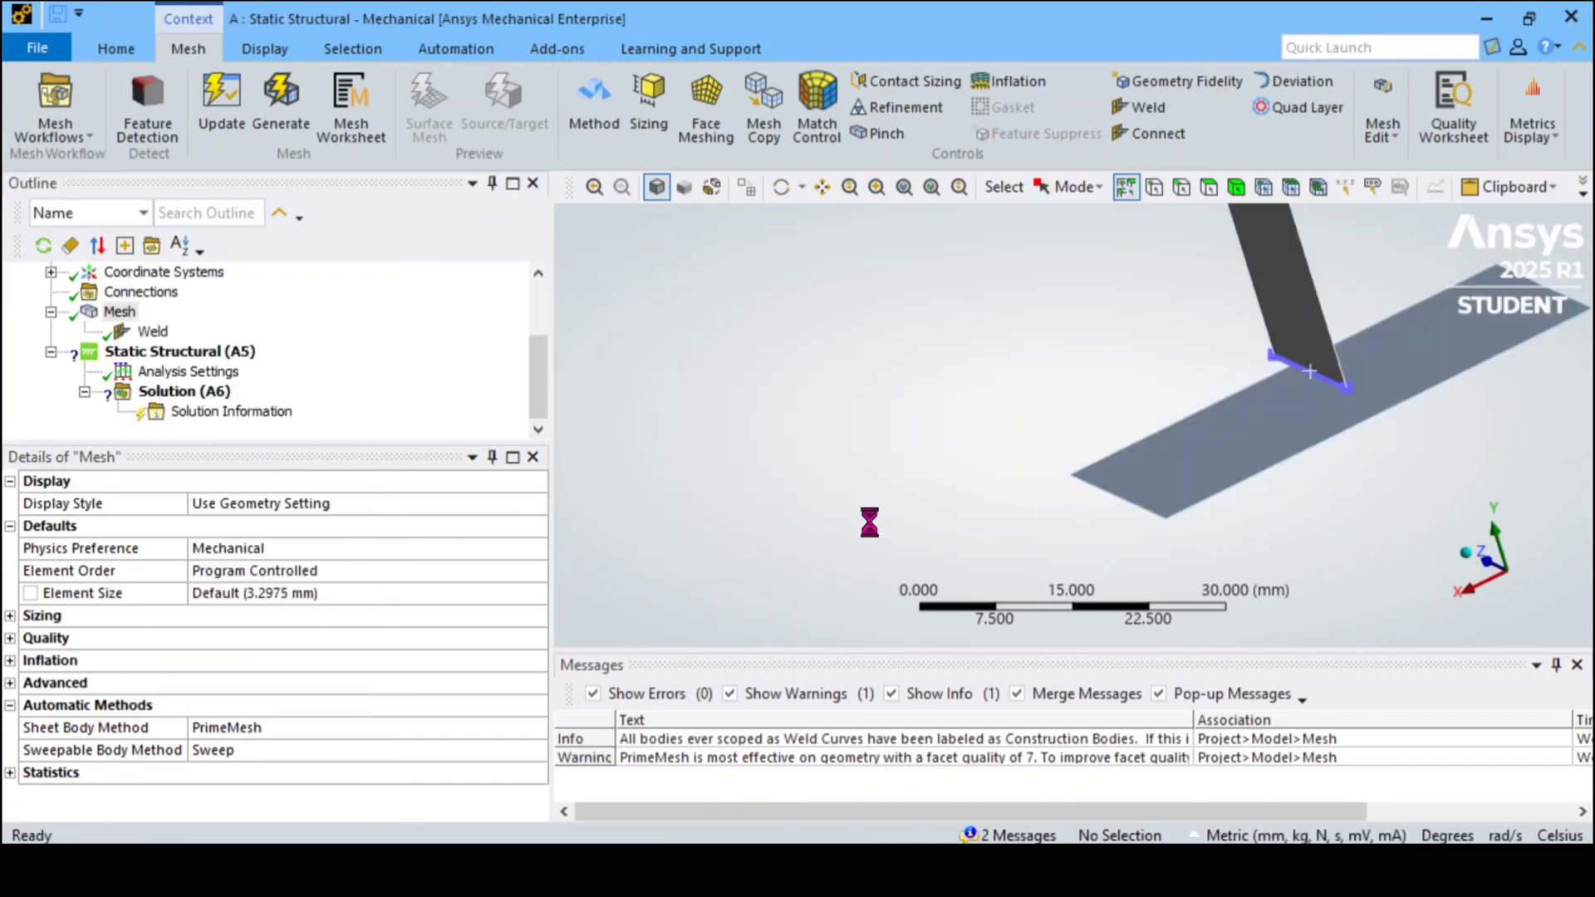
Set the Weld control to be modeled as Normal and Angled
click(153, 331)
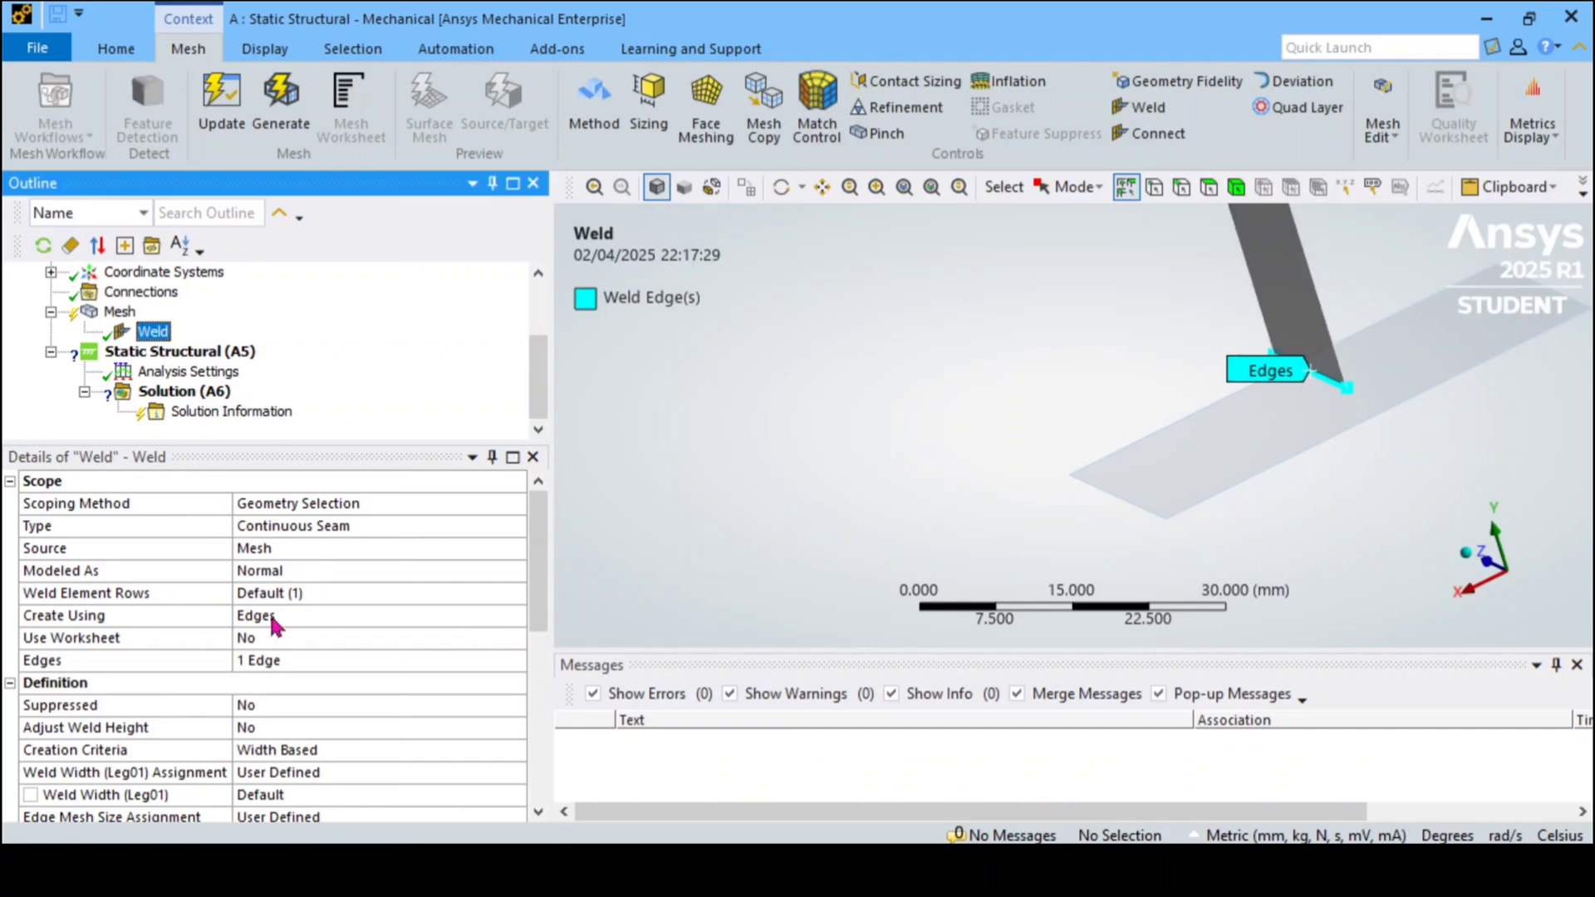
scroll(283, 632, down, 1)
scroll(296, 655, up, 1)
click(449, 571)
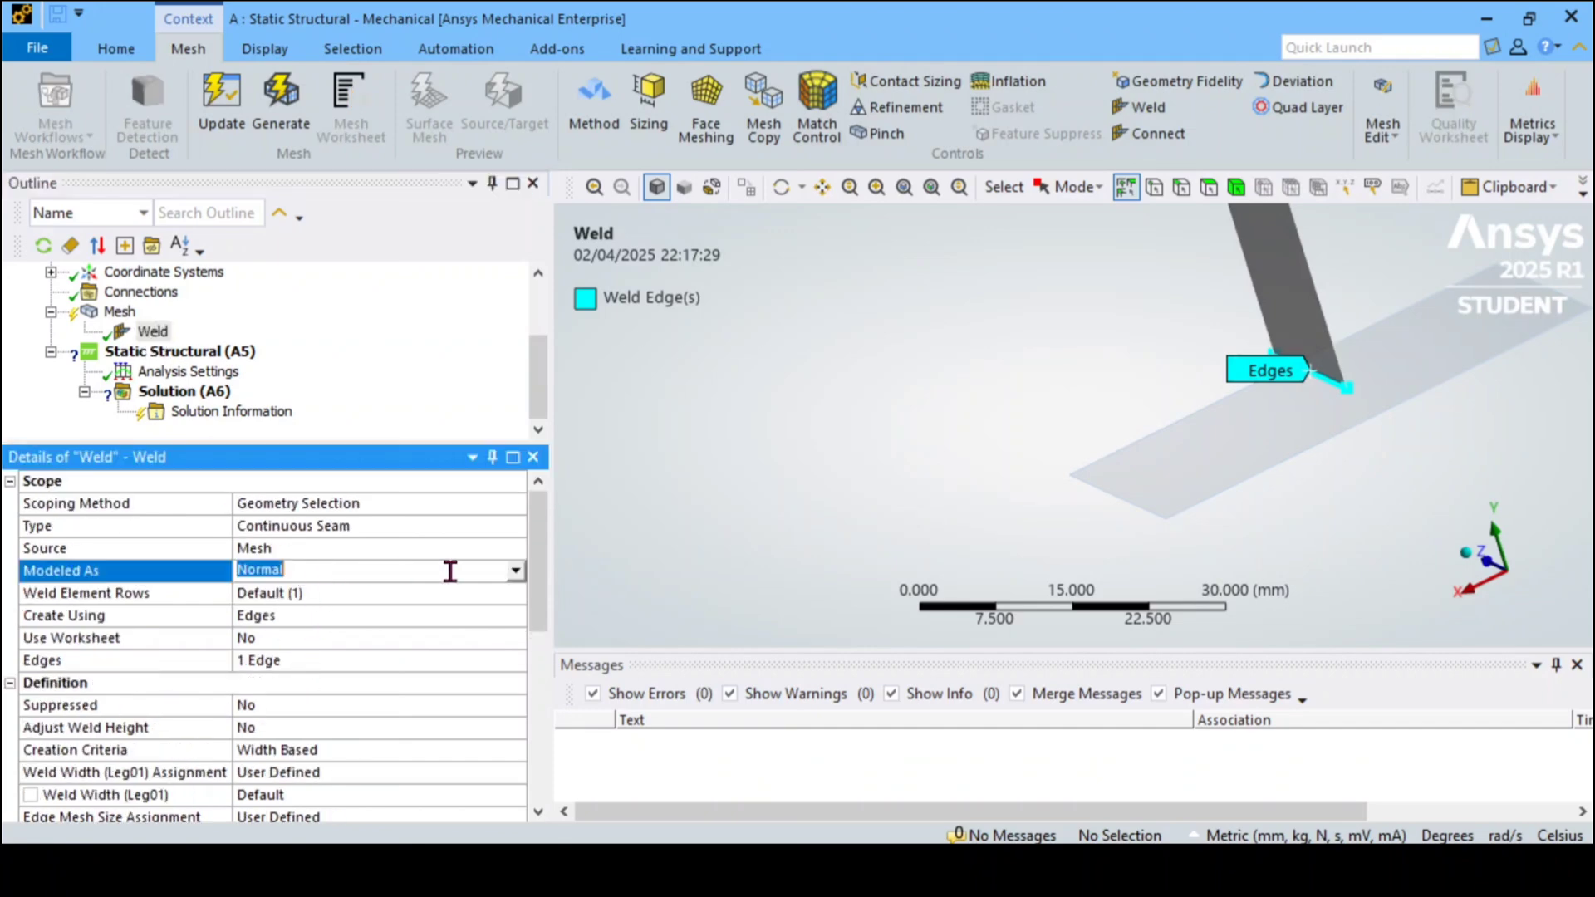
click(516, 572)
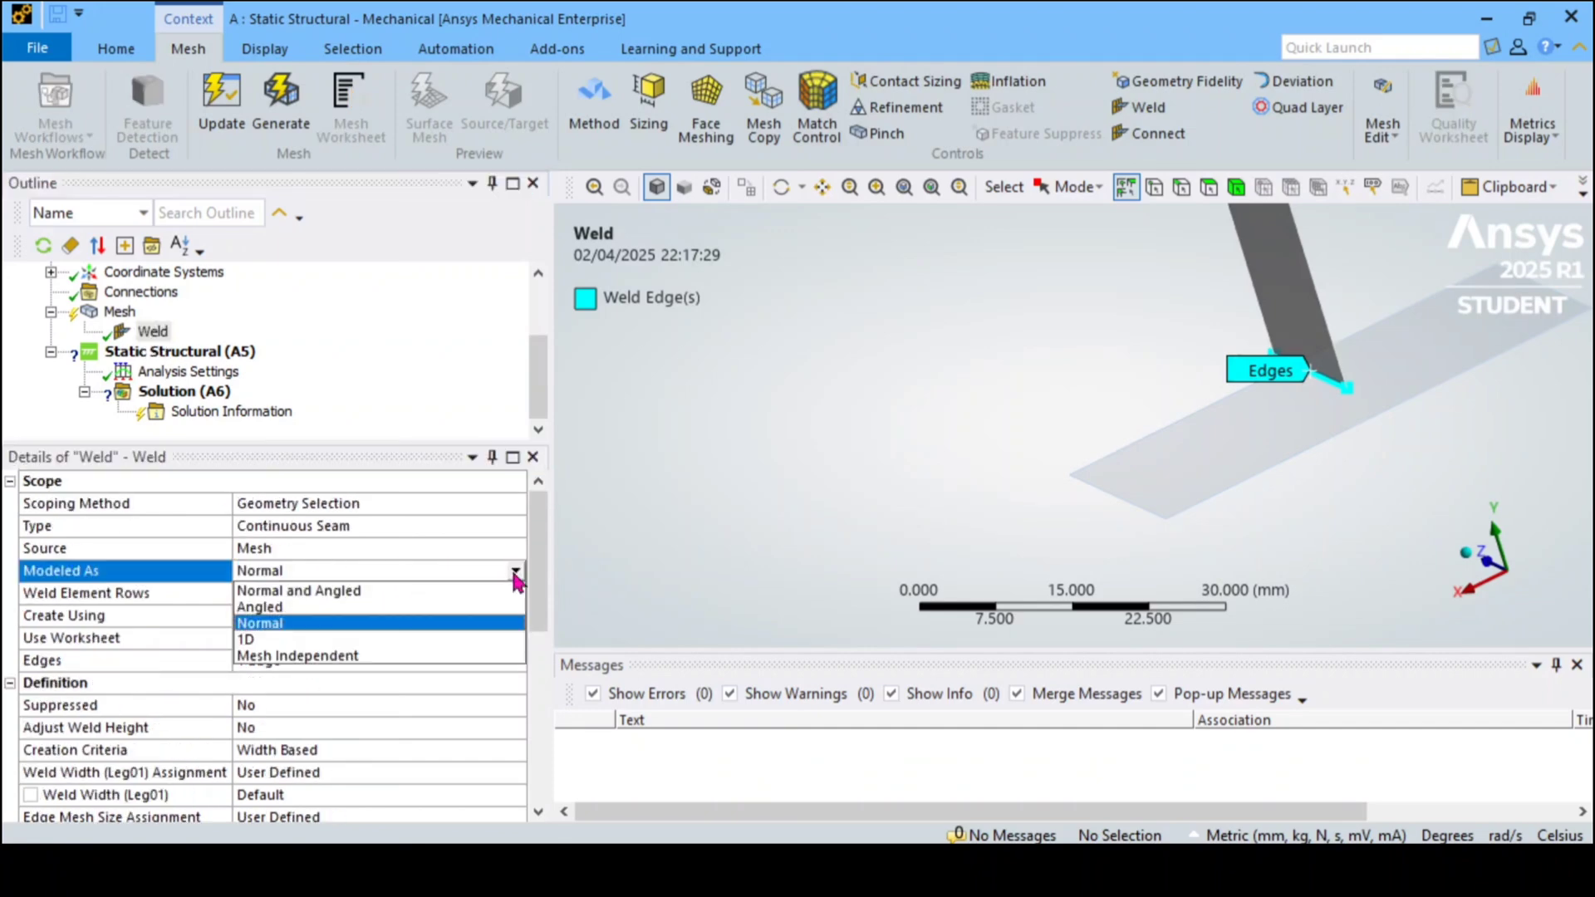
click(409, 592)
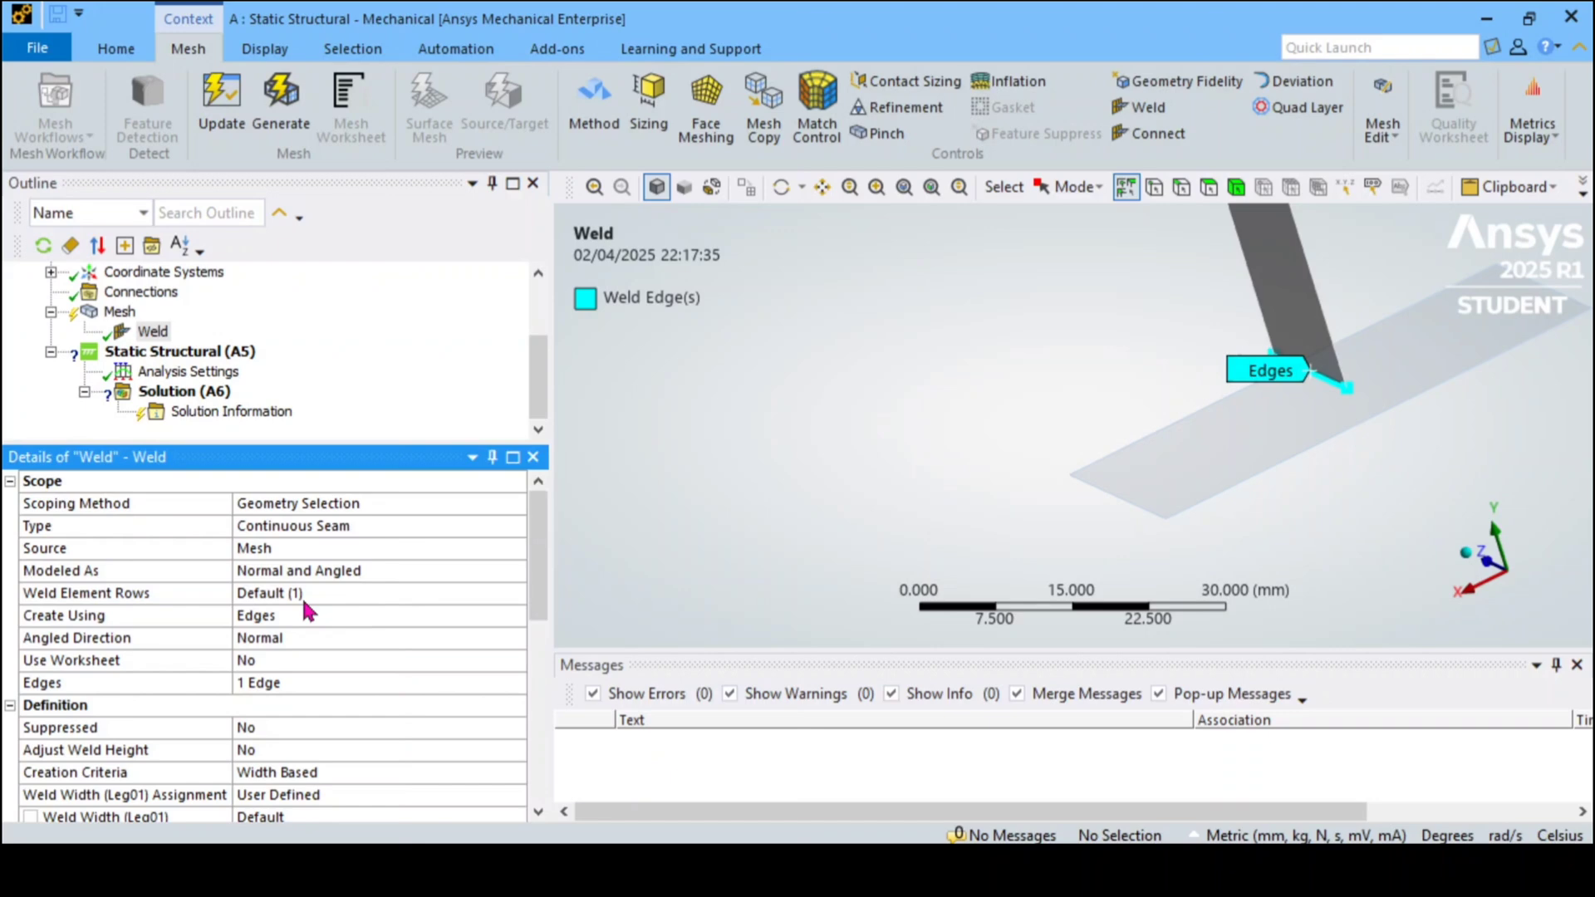
Set the weld's Angled Direction to Both
scroll(299, 613, down, 1)
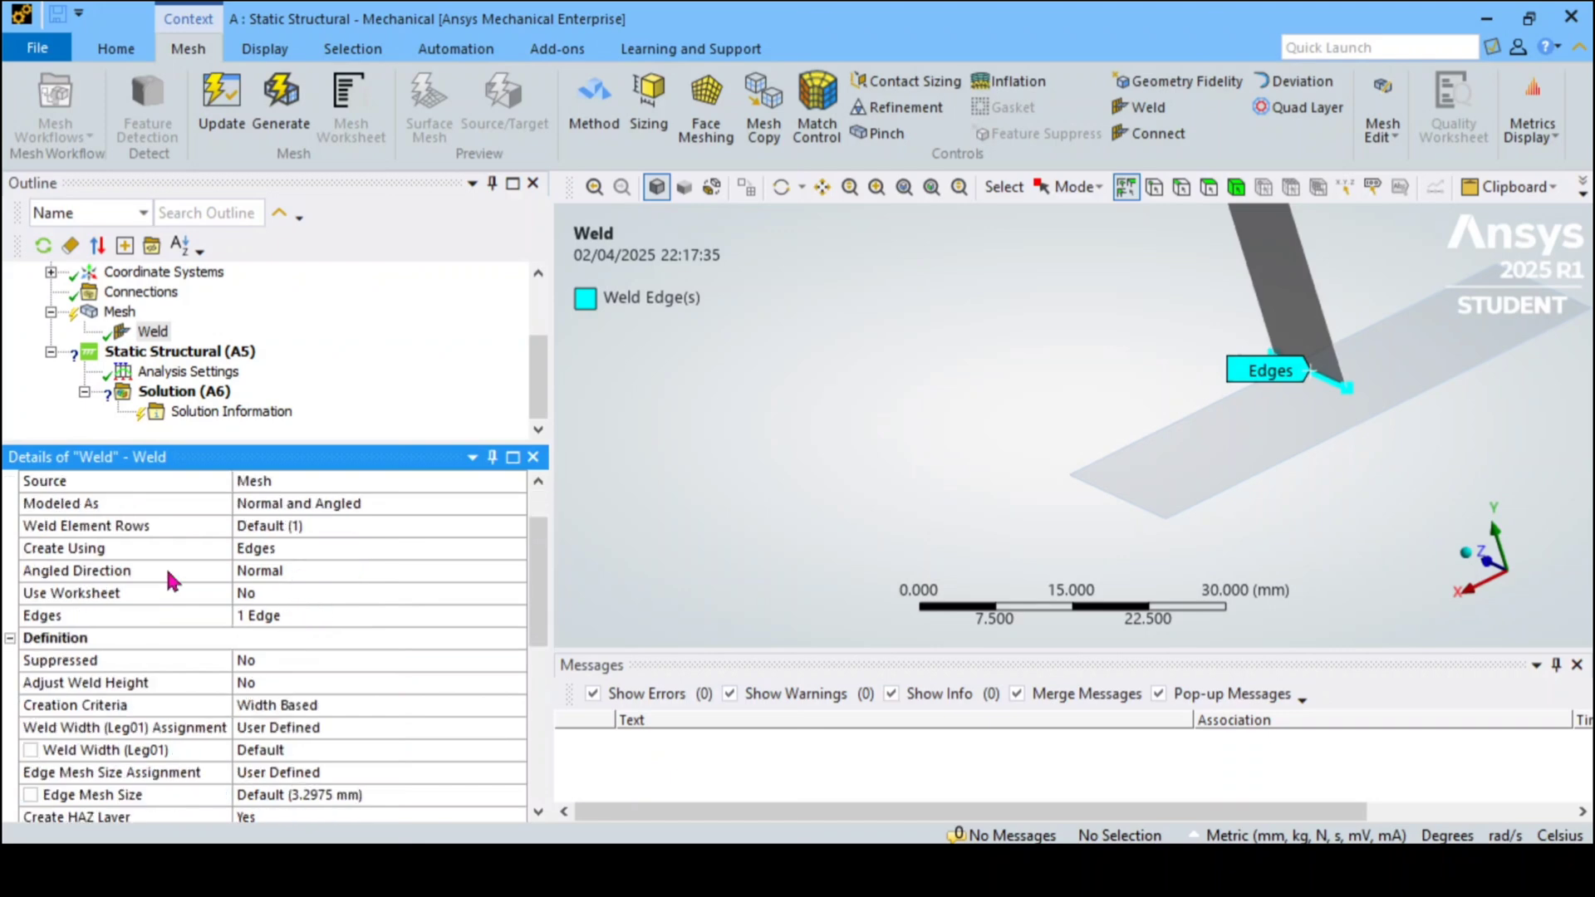
click(298, 570)
click(515, 571)
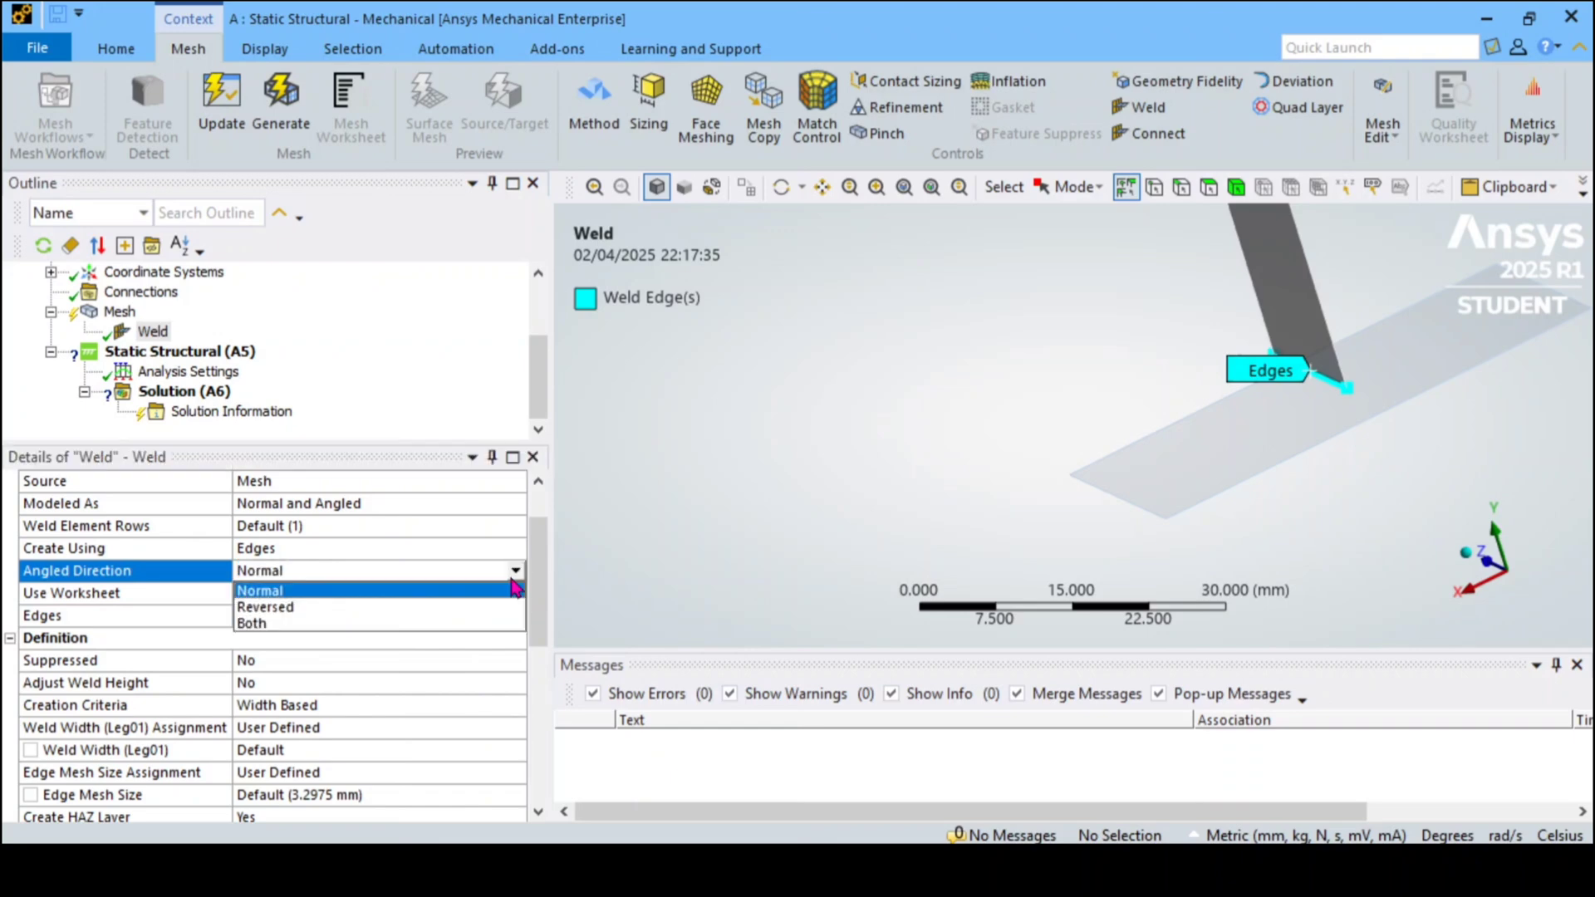
click(345, 625)
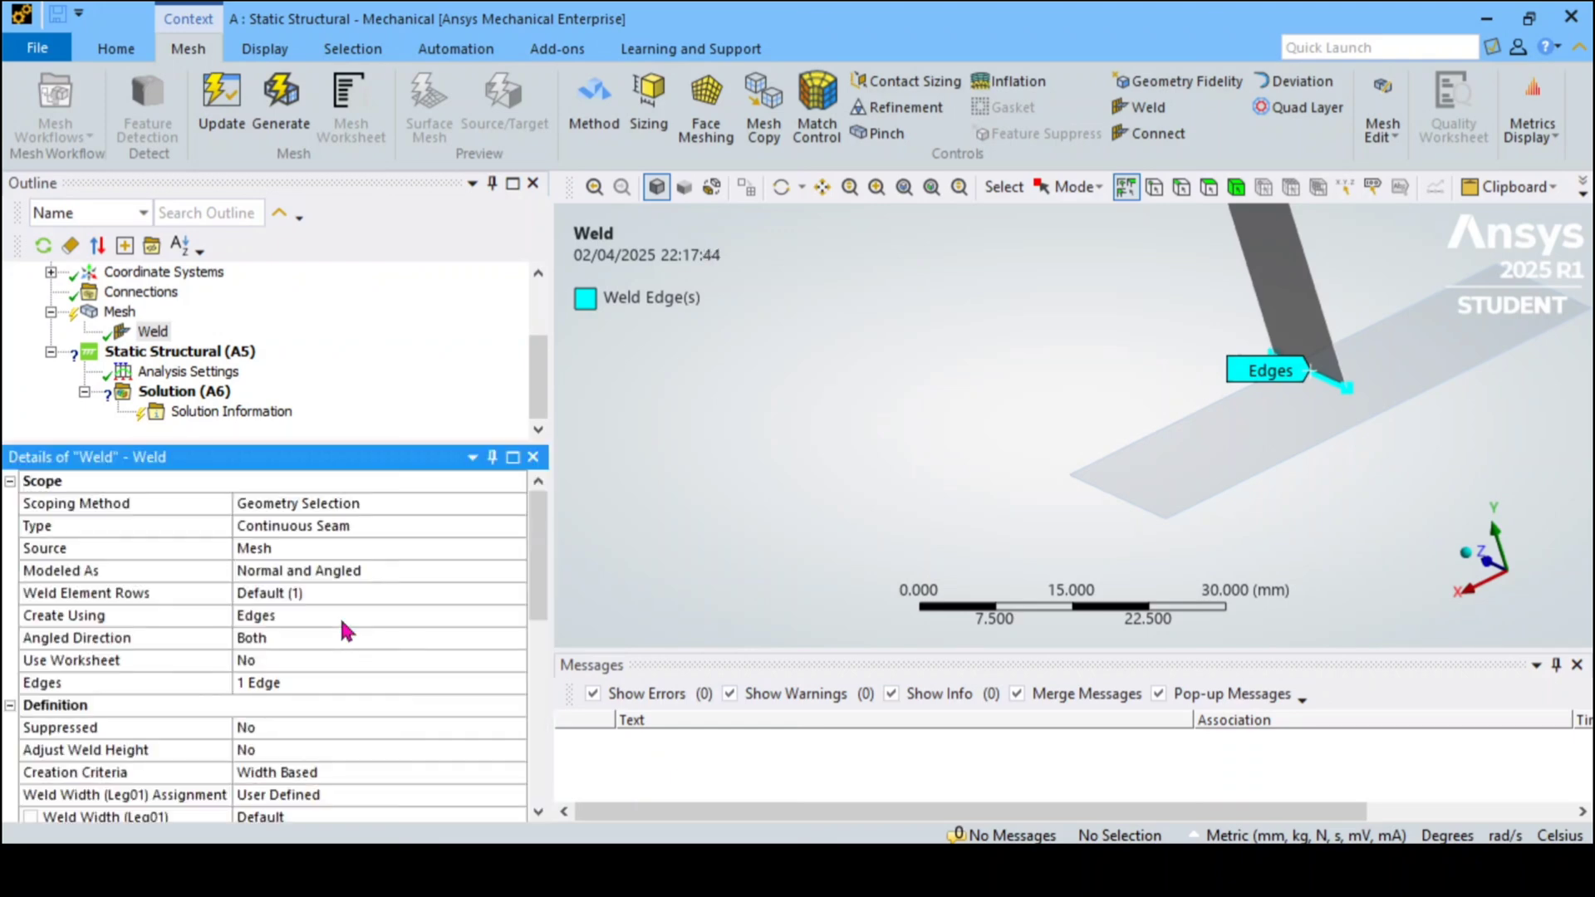
Set the weld's Creation Criteria to Angle Based and review its remaining angle, HAZ and mechanical settings
scroll(341, 616, down, 3)
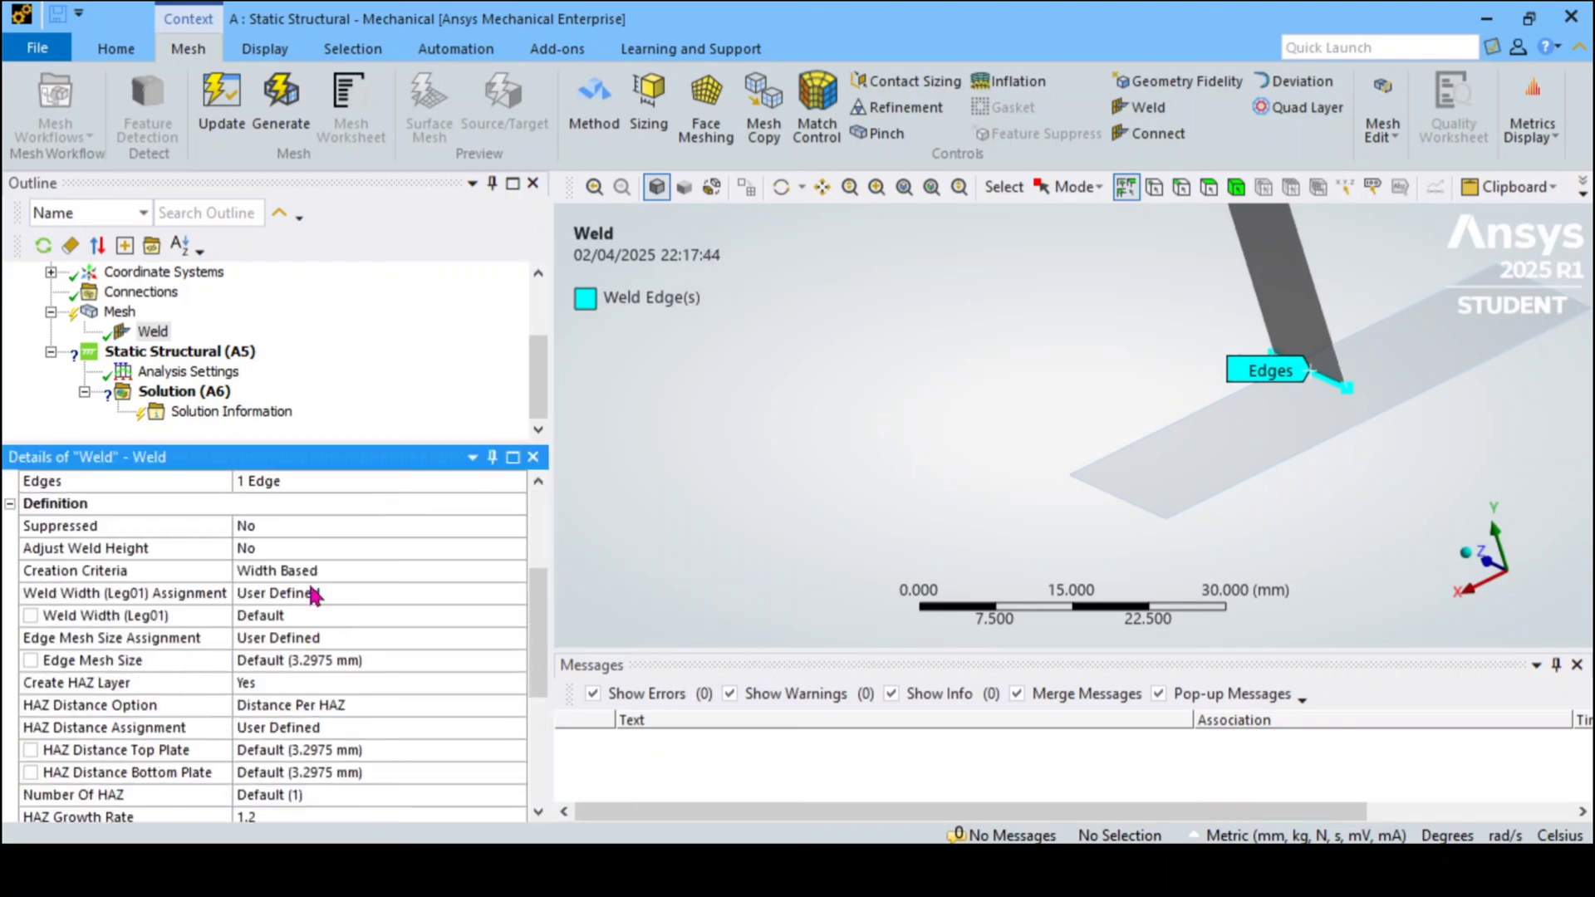
click(317, 573)
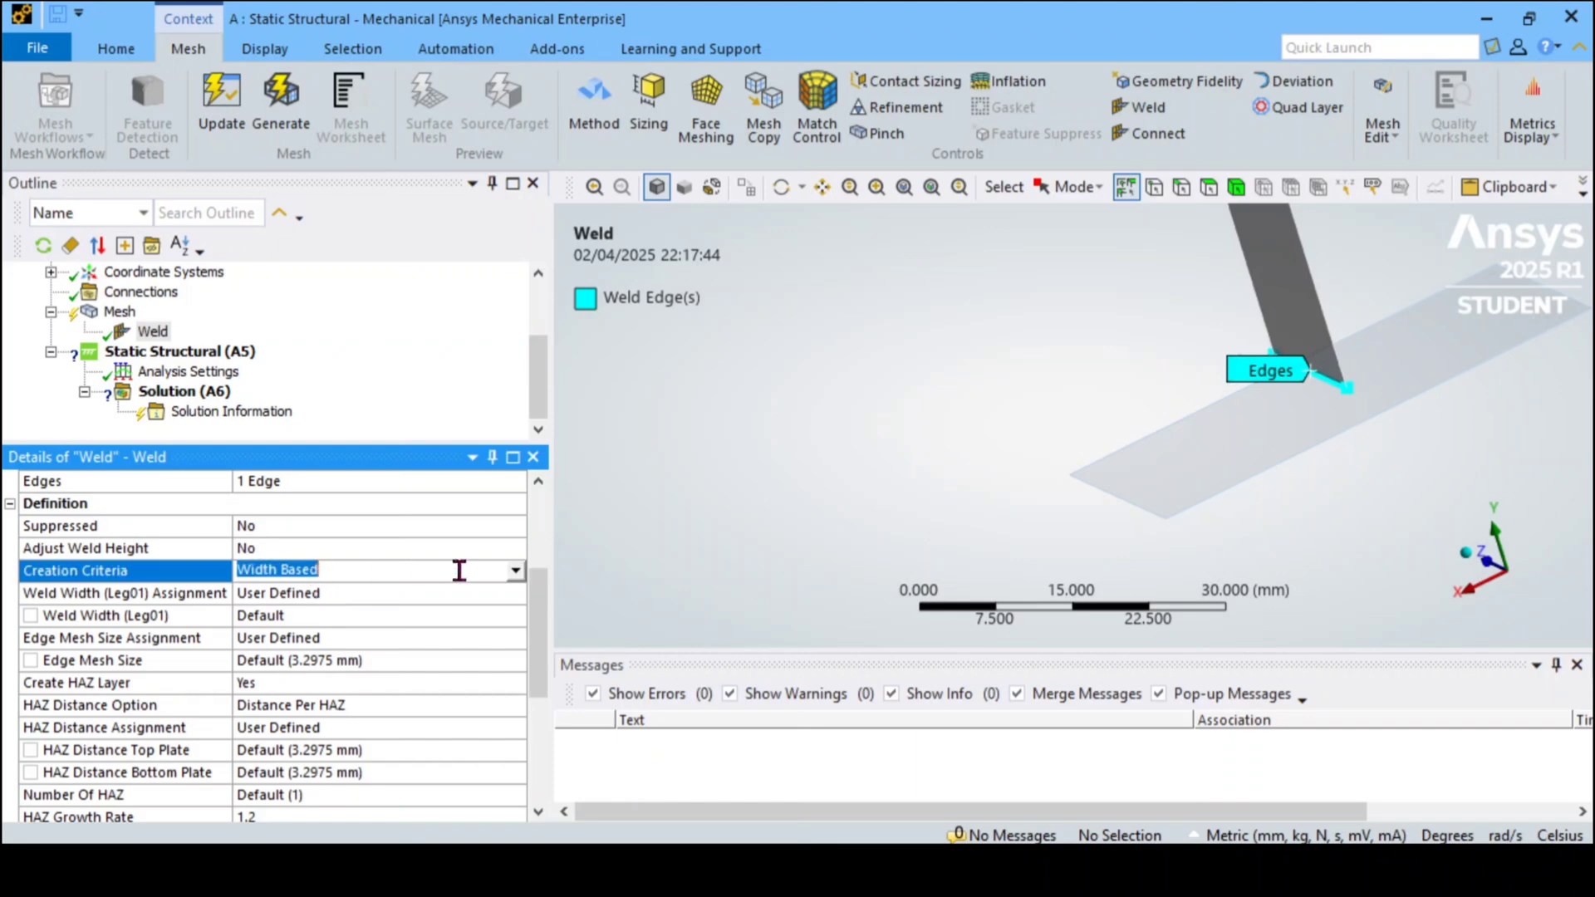
click(516, 571)
click(445, 594)
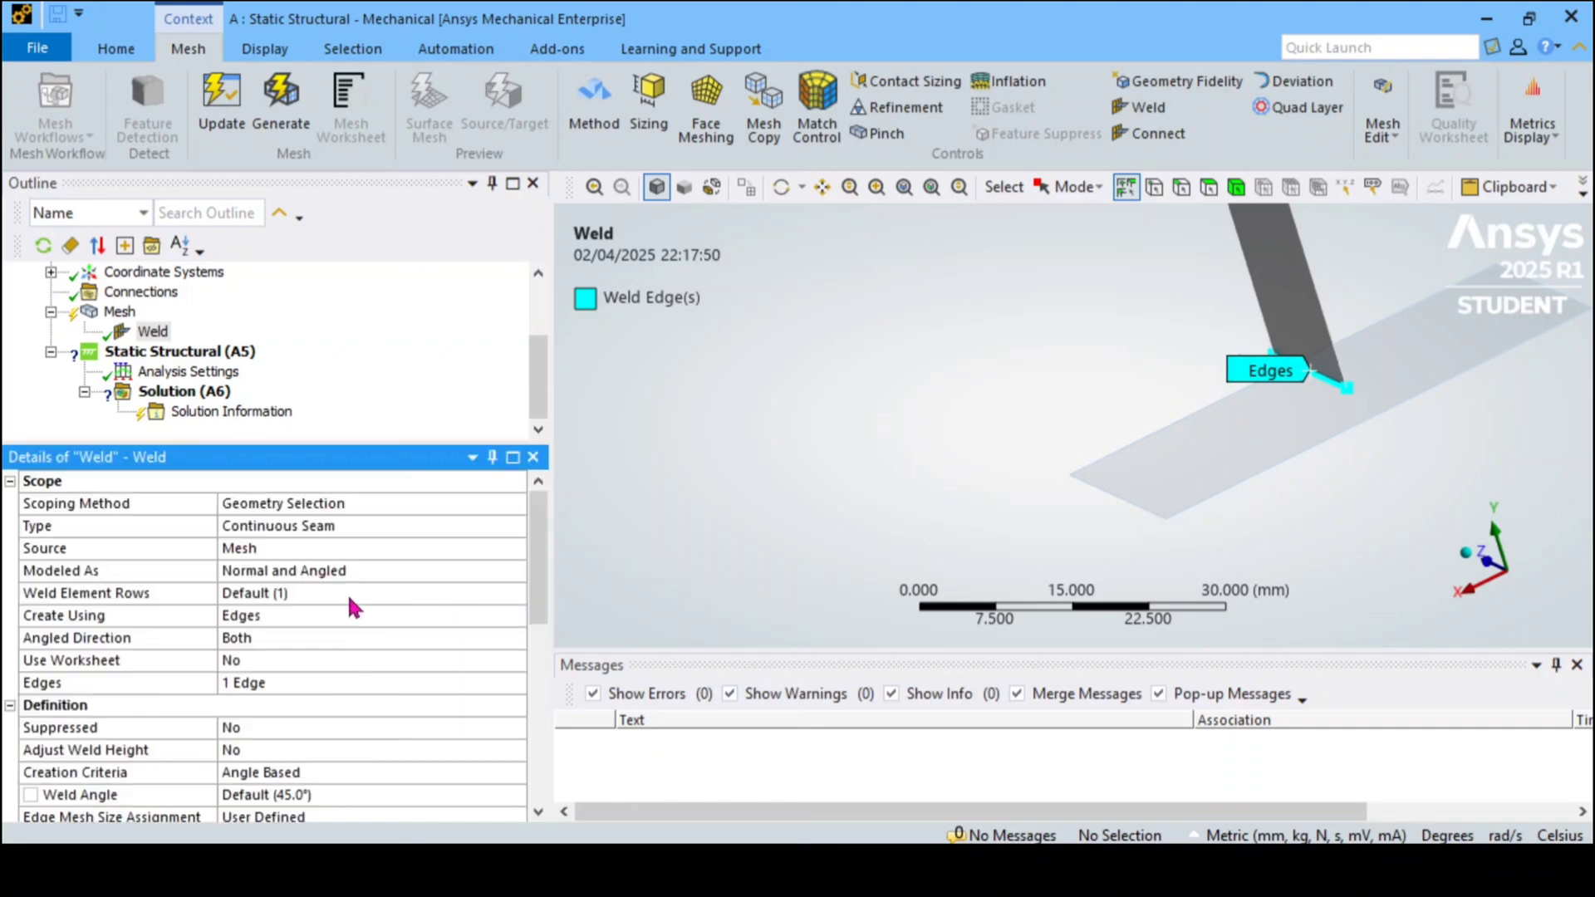
scroll(347, 593, down, 3)
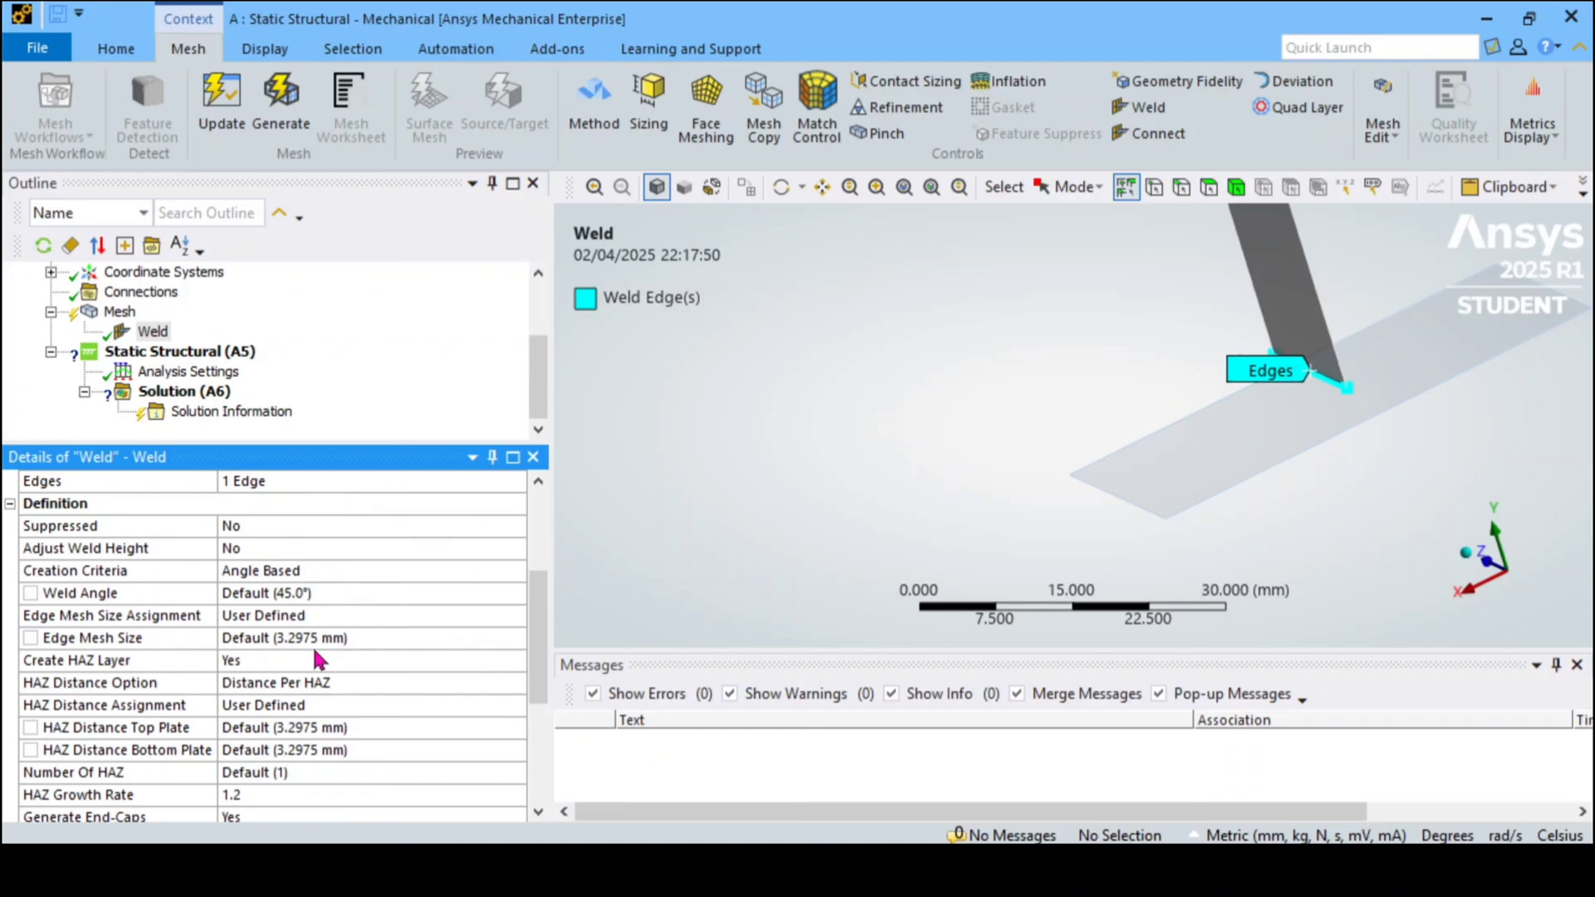
scroll(312, 646, down, 1)
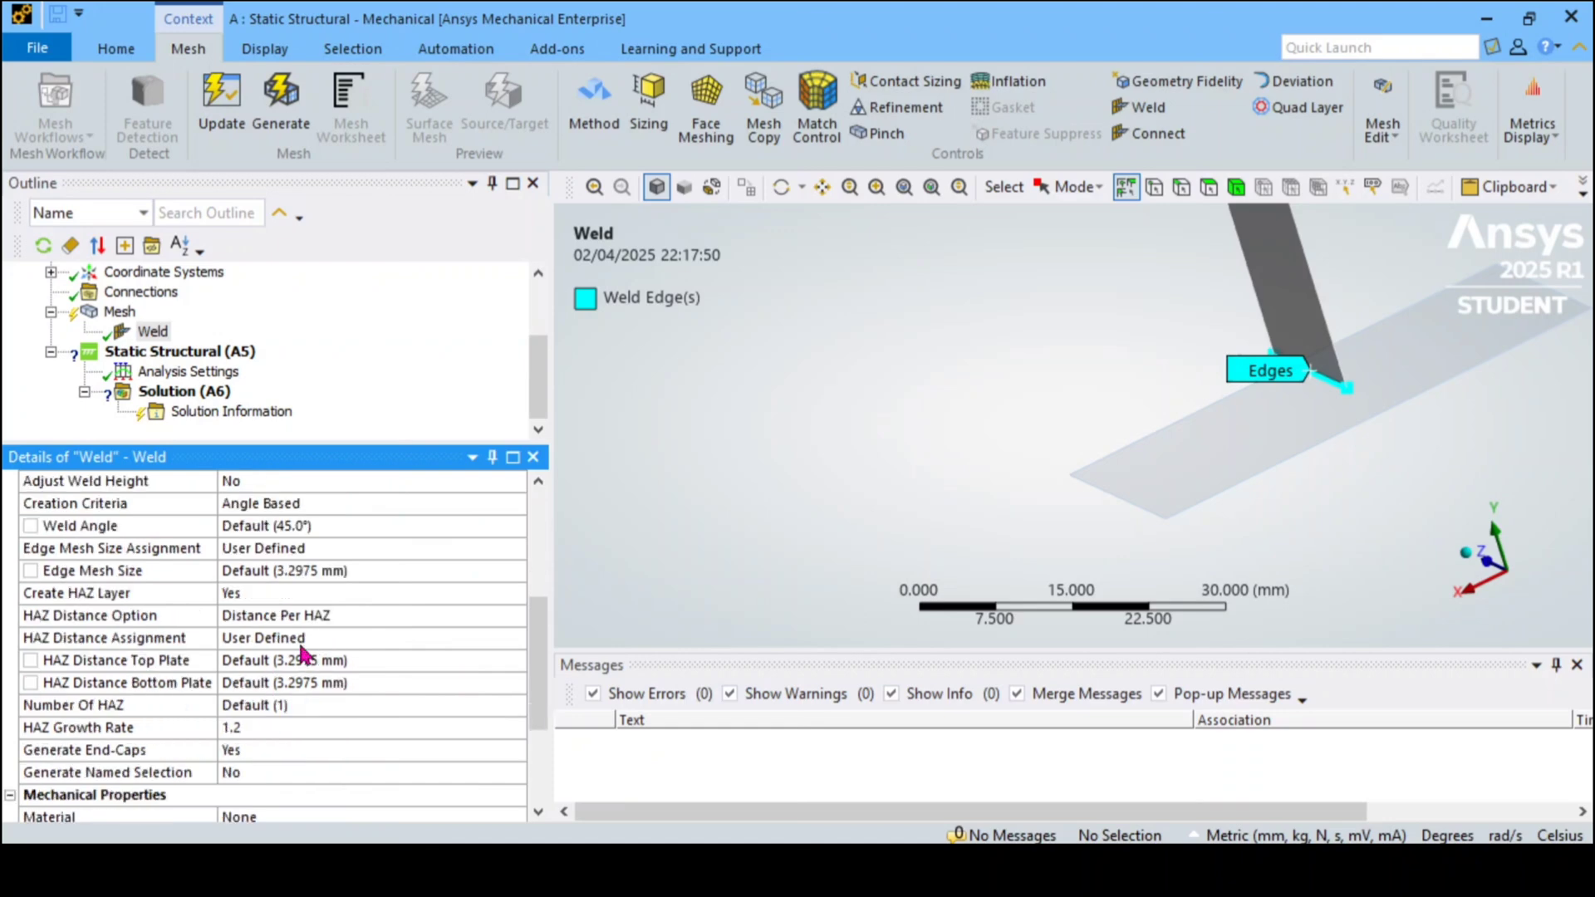
scroll(306, 648, down, 2)
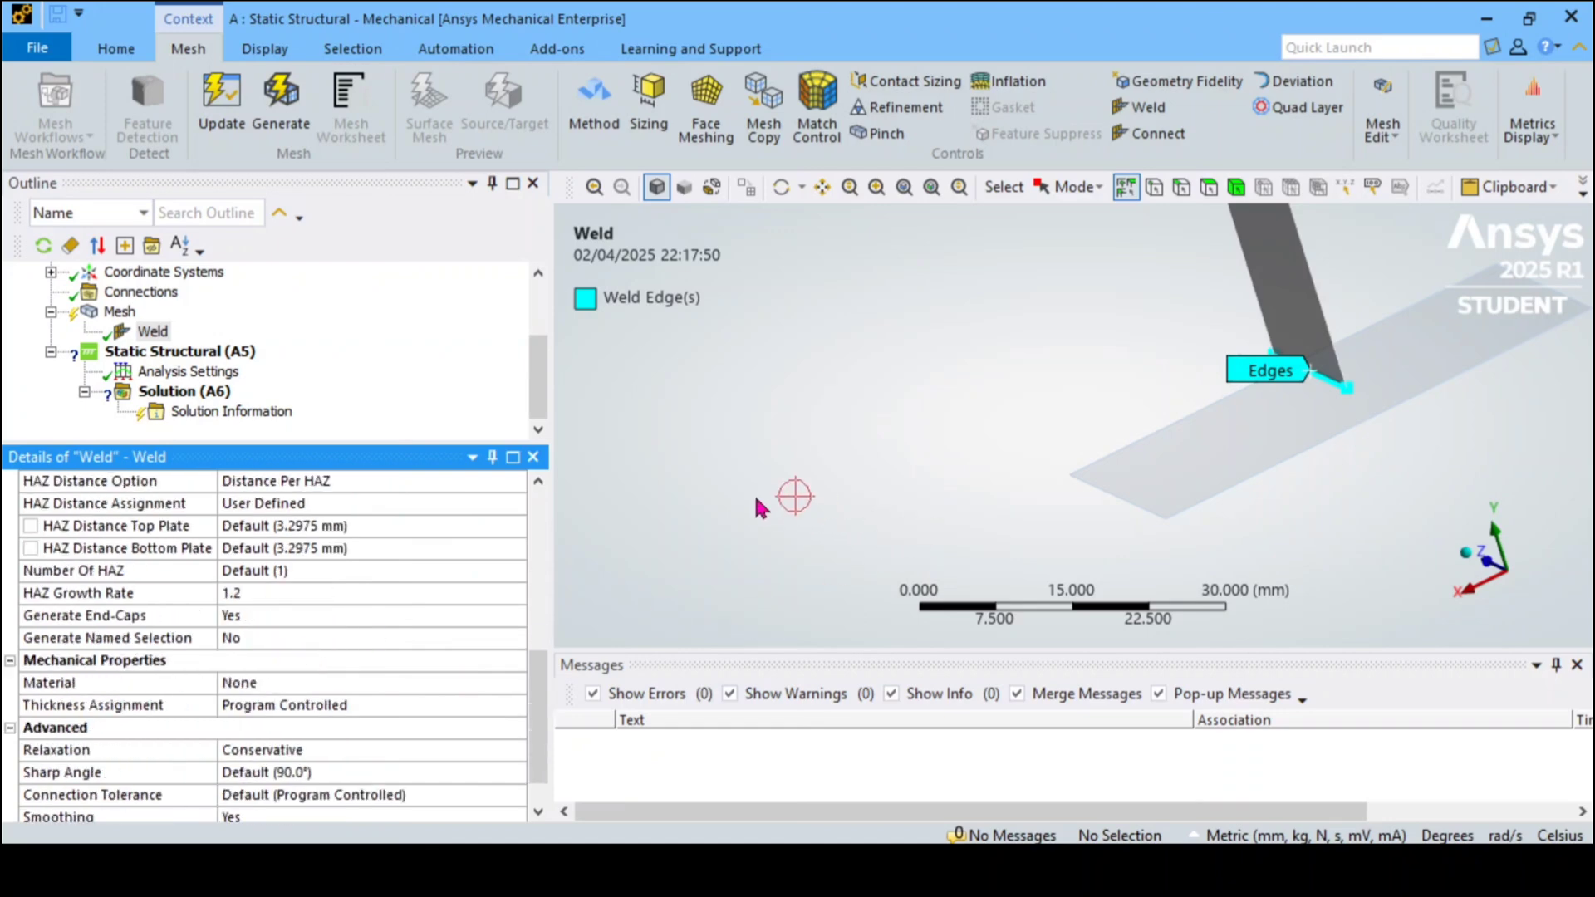
Generate the mesh with the two-sided angled weld and inspect the joint from several directions
right_click(121, 314)
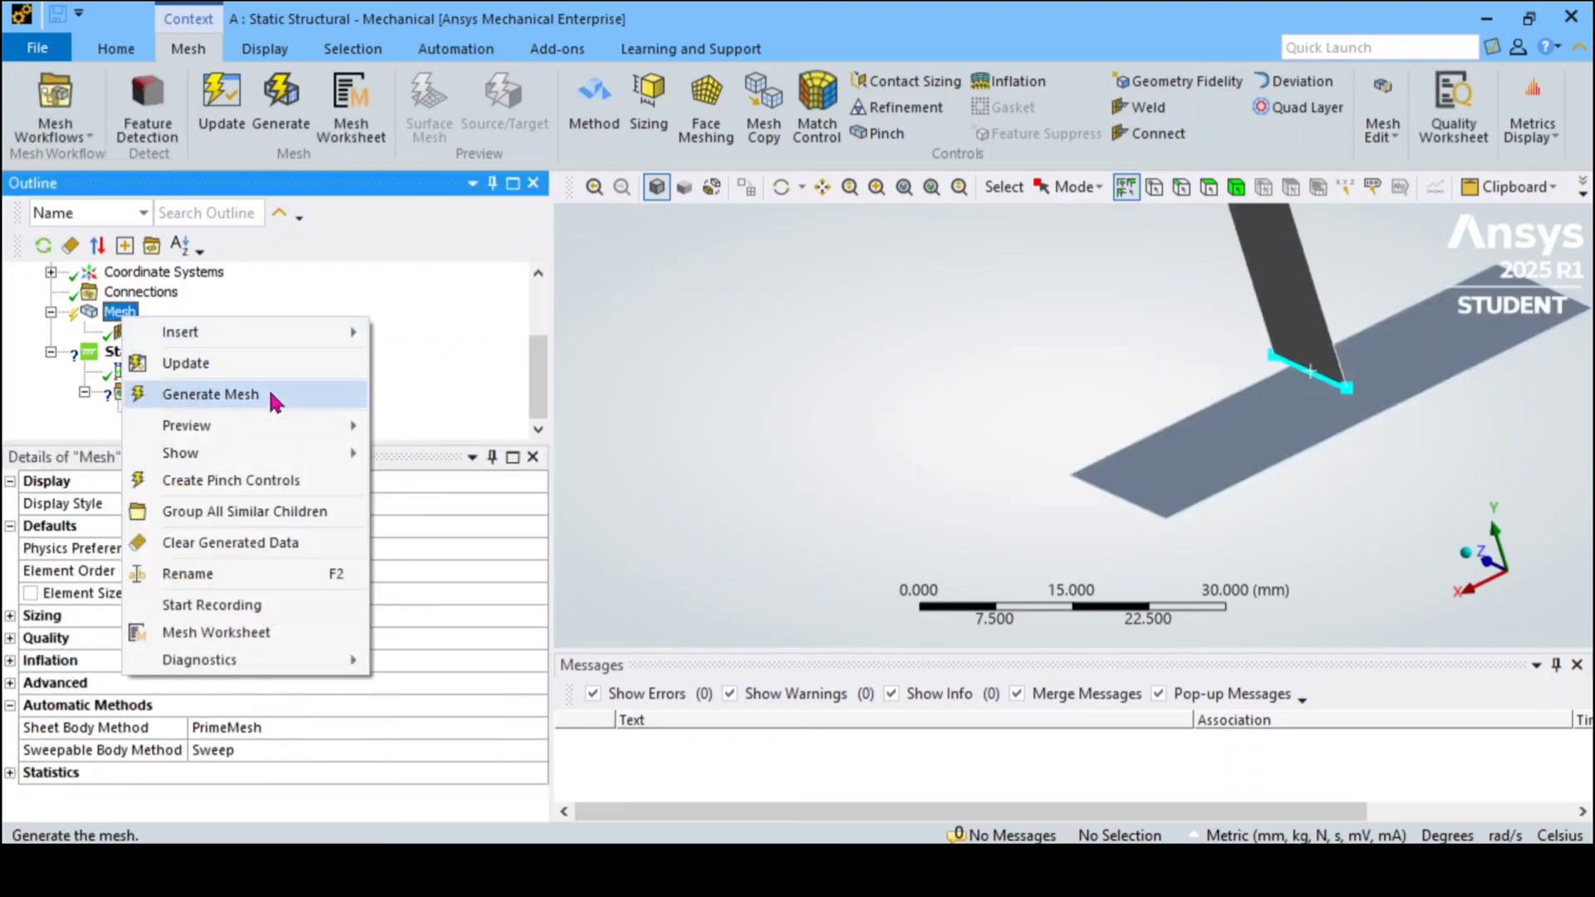
click(267, 394)
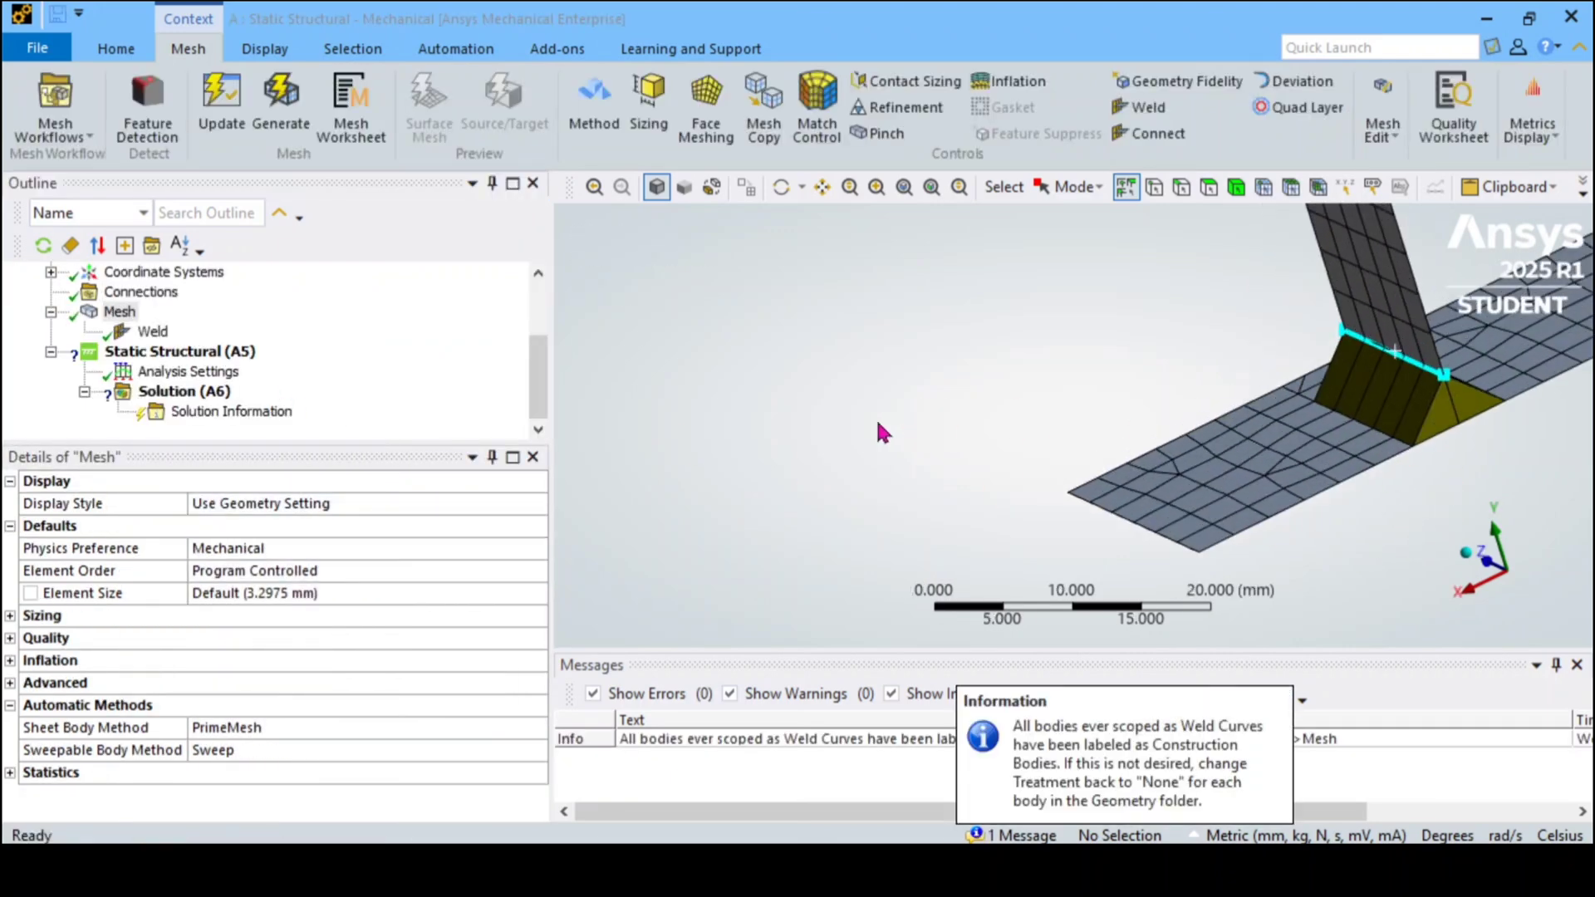
scroll(879, 426, down, 5)
scroll(1412, 418, up, 3)
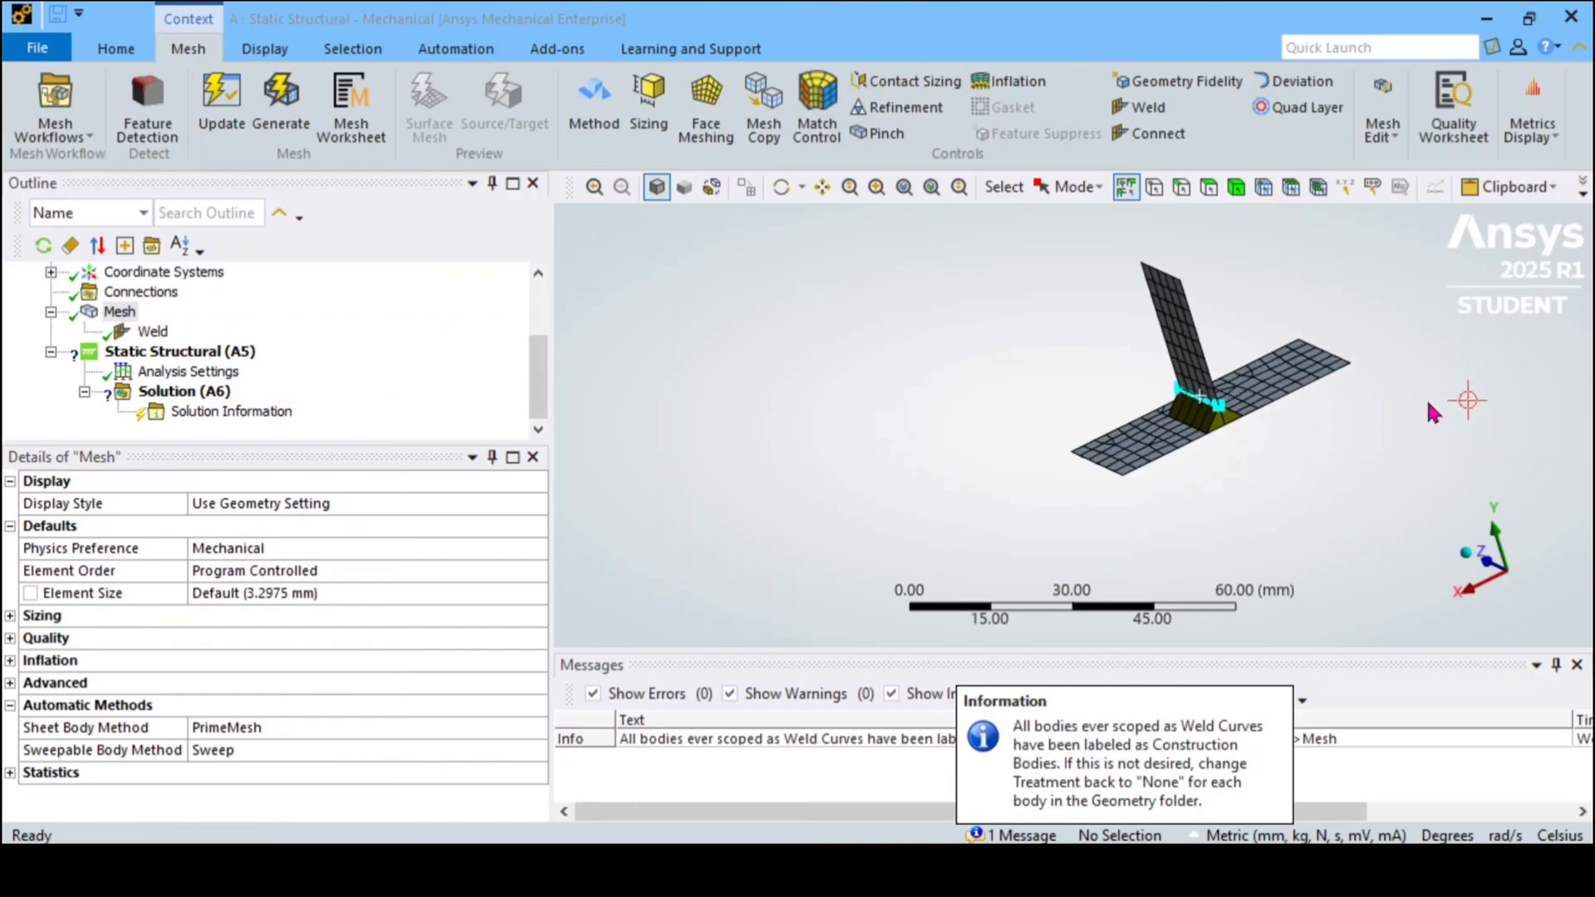
middle_drag(1433, 413, 962, 455)
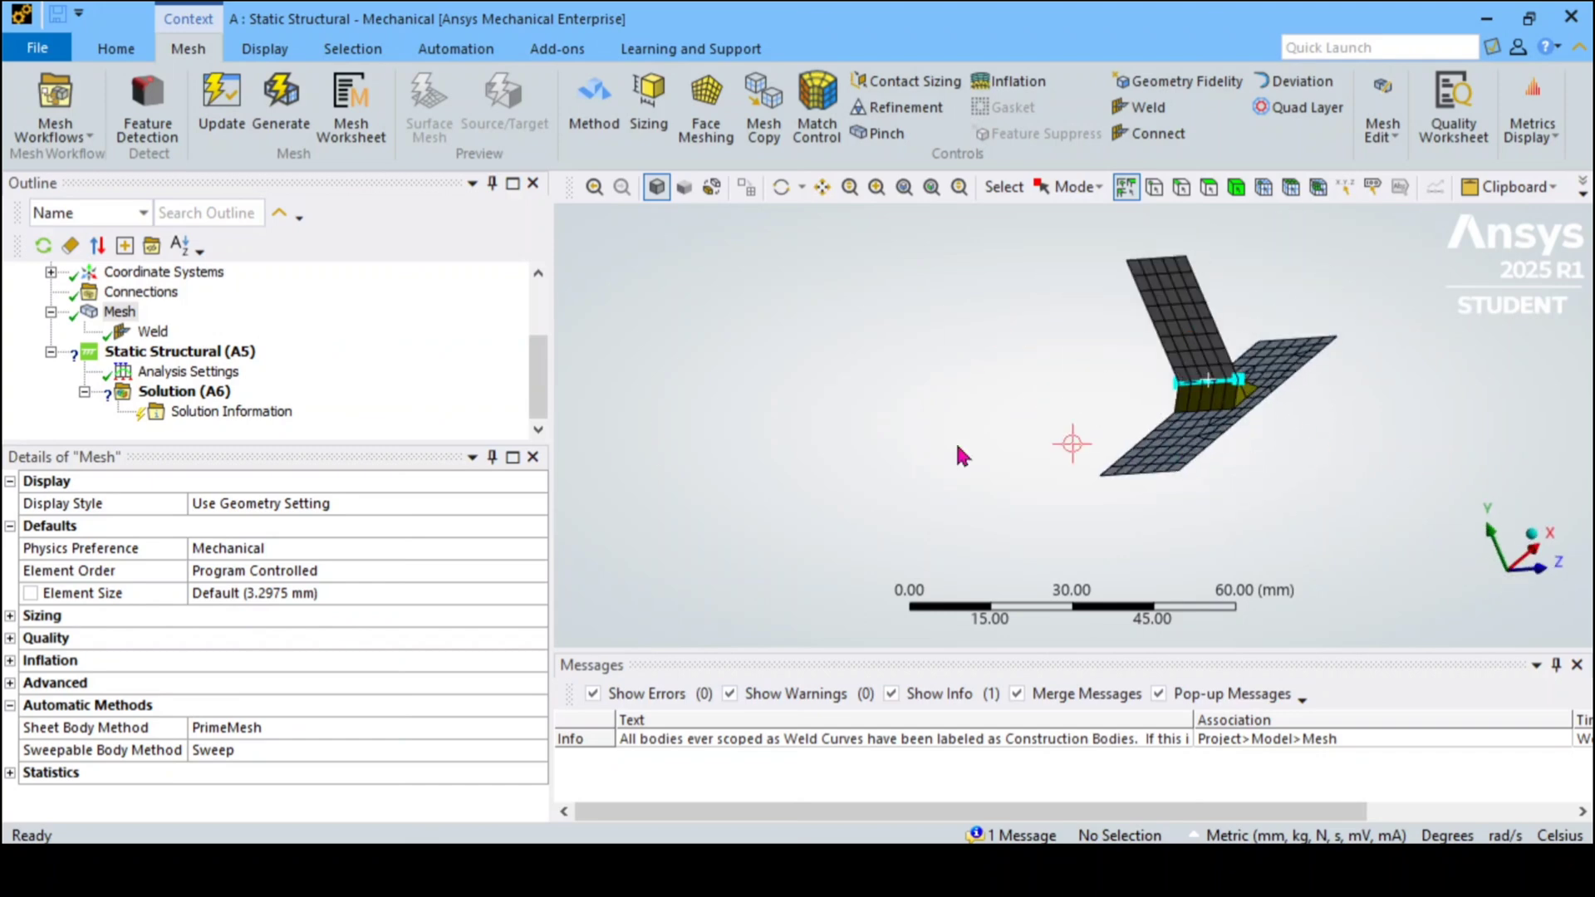
Insert a Fixed Support in the Static Structural analysis
click(181, 357)
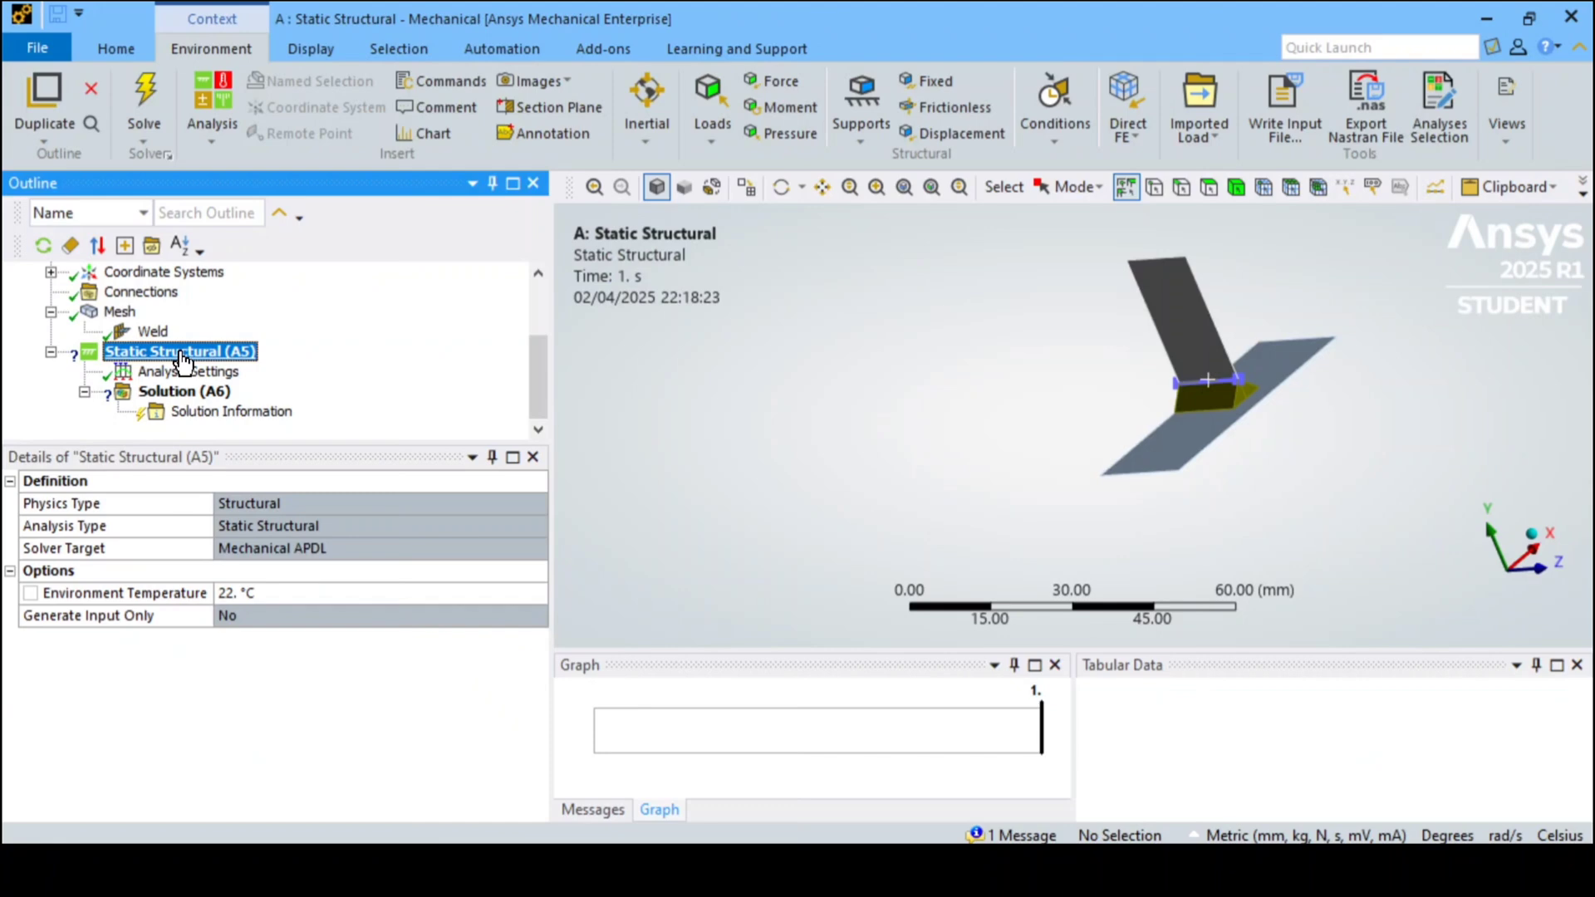
right_click(182, 363)
mouse_move(255, 374)
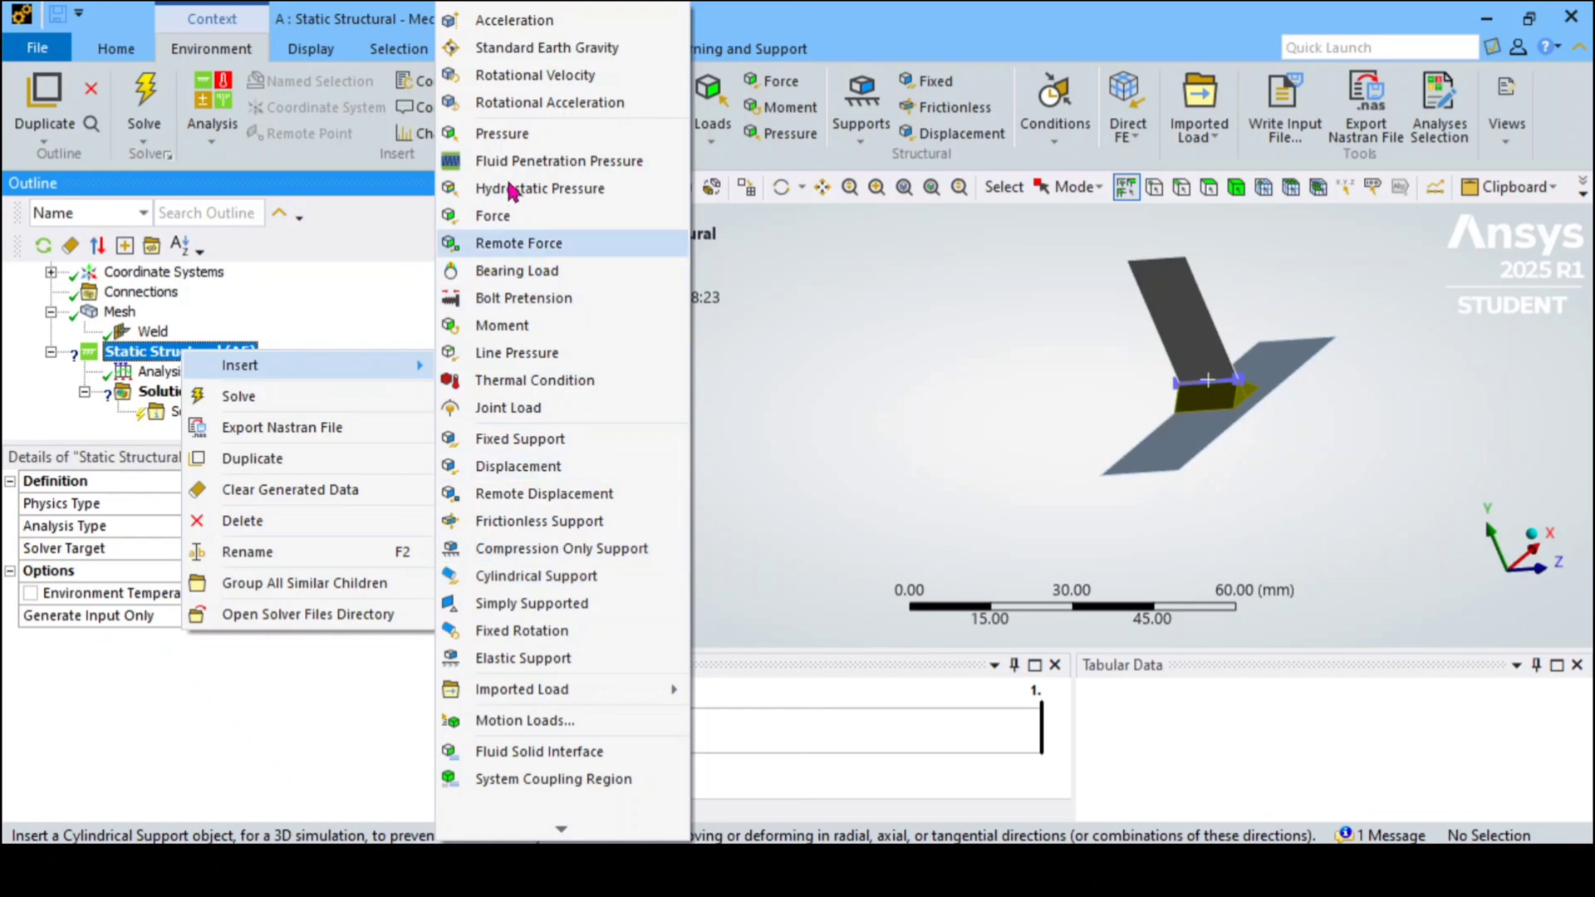
click(526, 448)
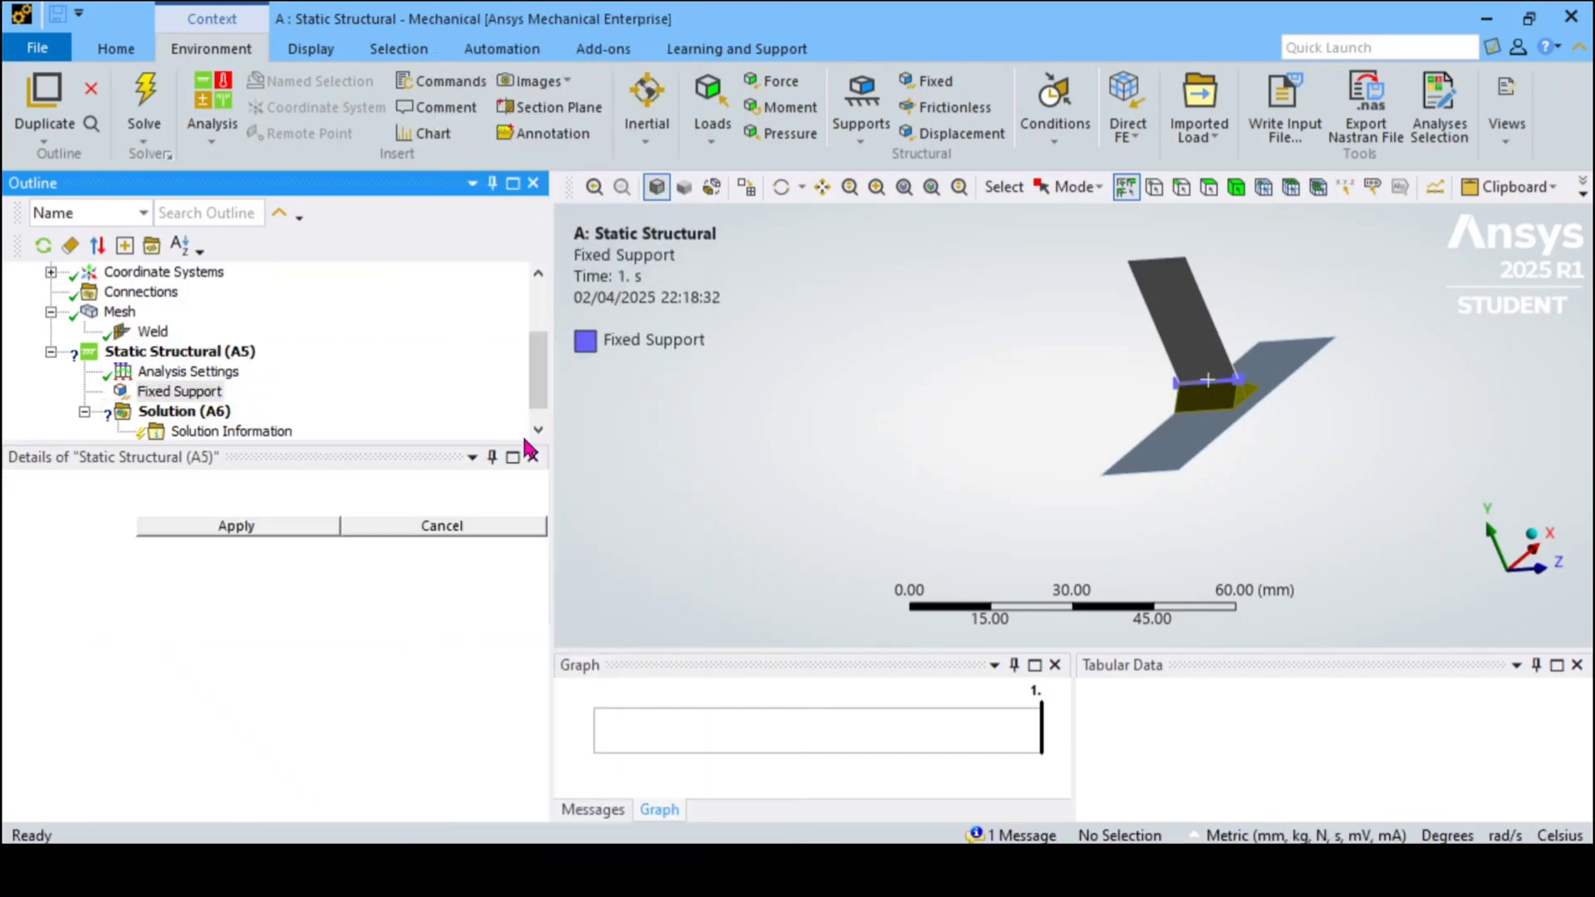
Scope the Fixed Support to the two opposite short end edges of the base plate
click(1148, 472)
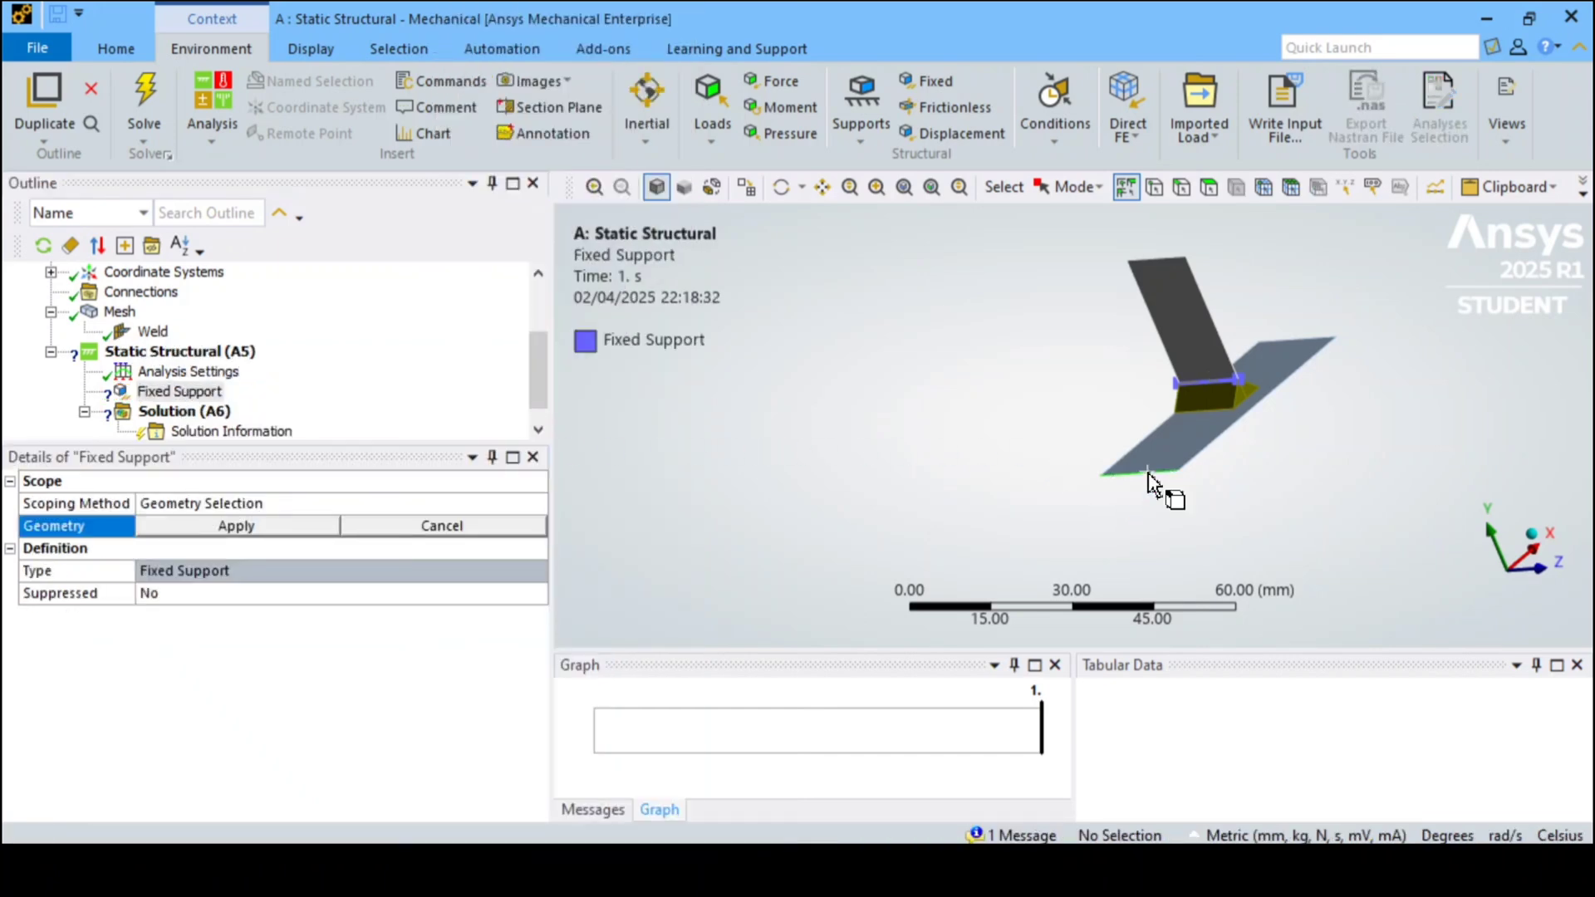
ctrl+click(1294, 341)
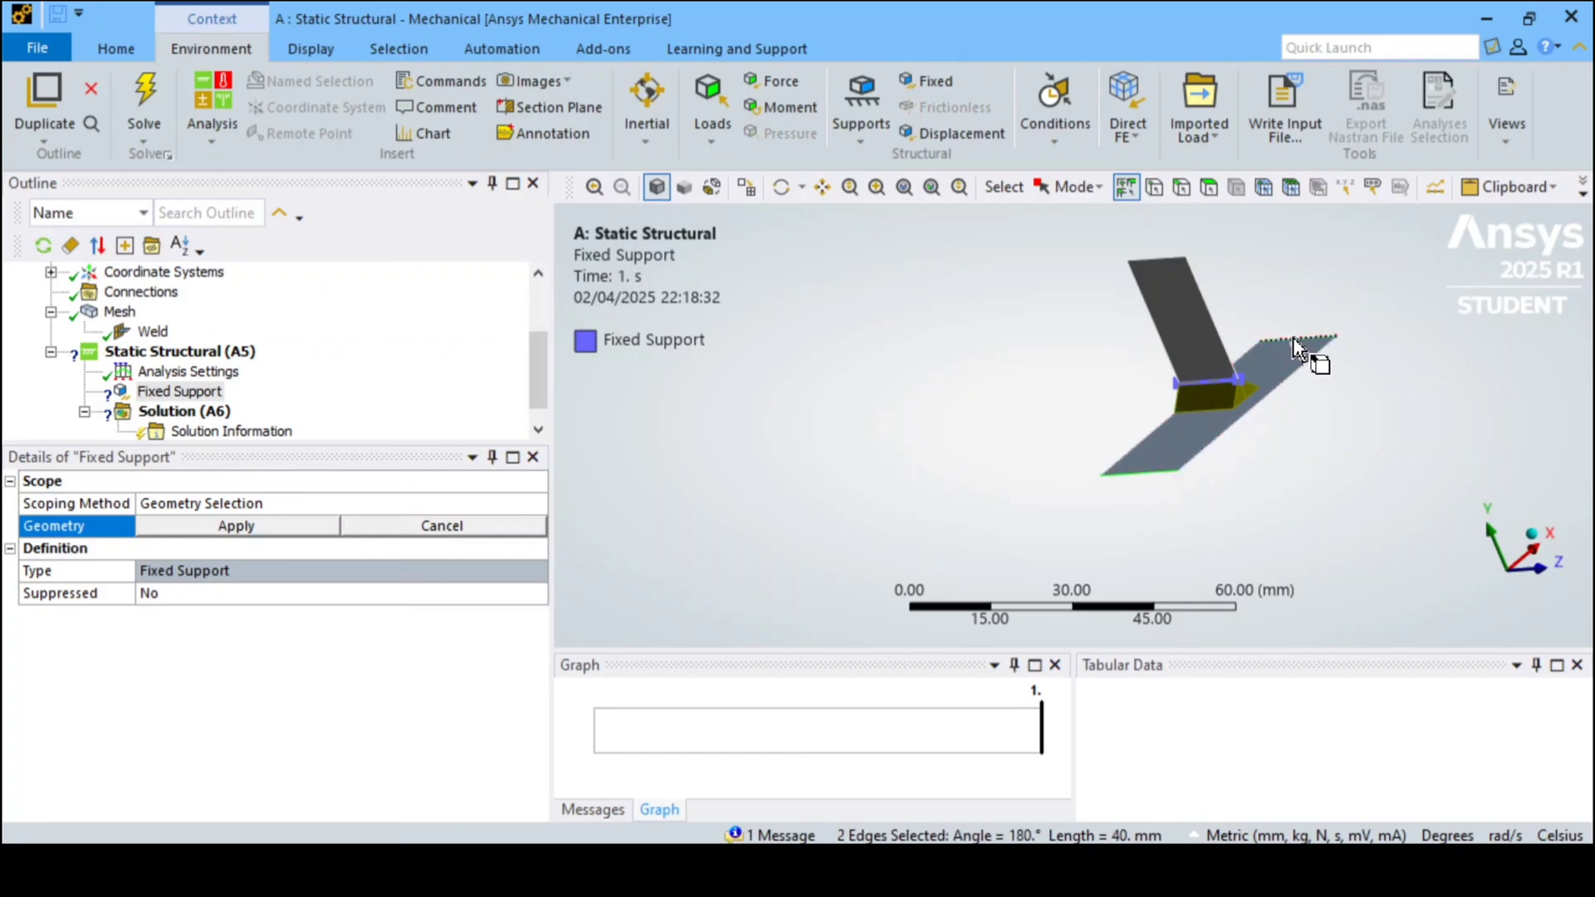
click(232, 529)
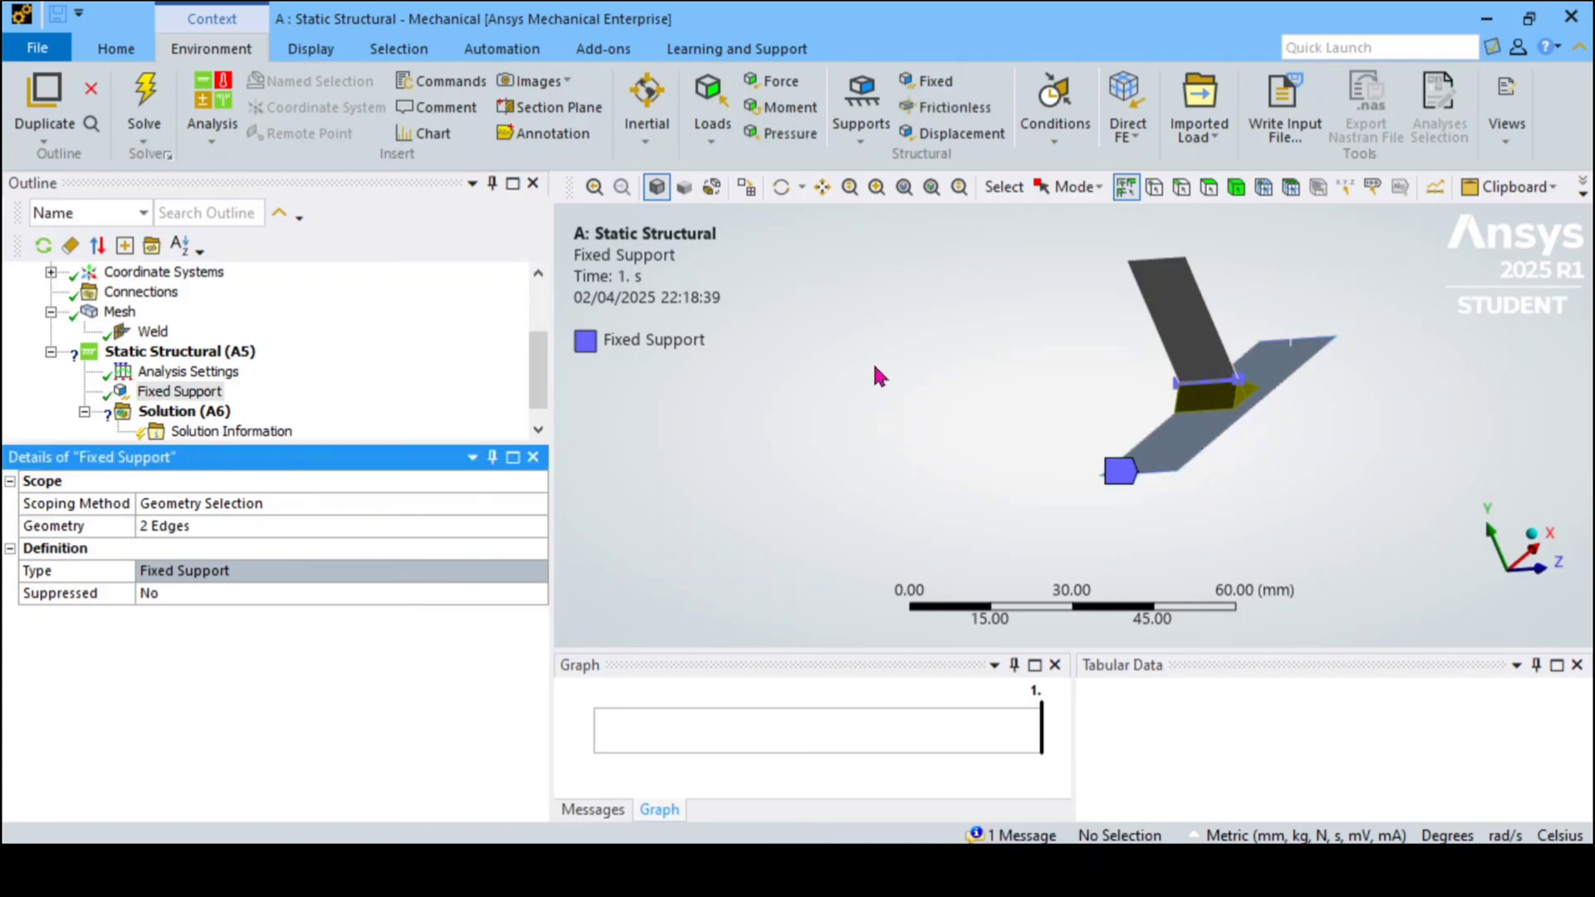
Insert a Force on the upright plate's face with a magnitude of 1000 N
middle_drag(1350, 398, 1124, 438)
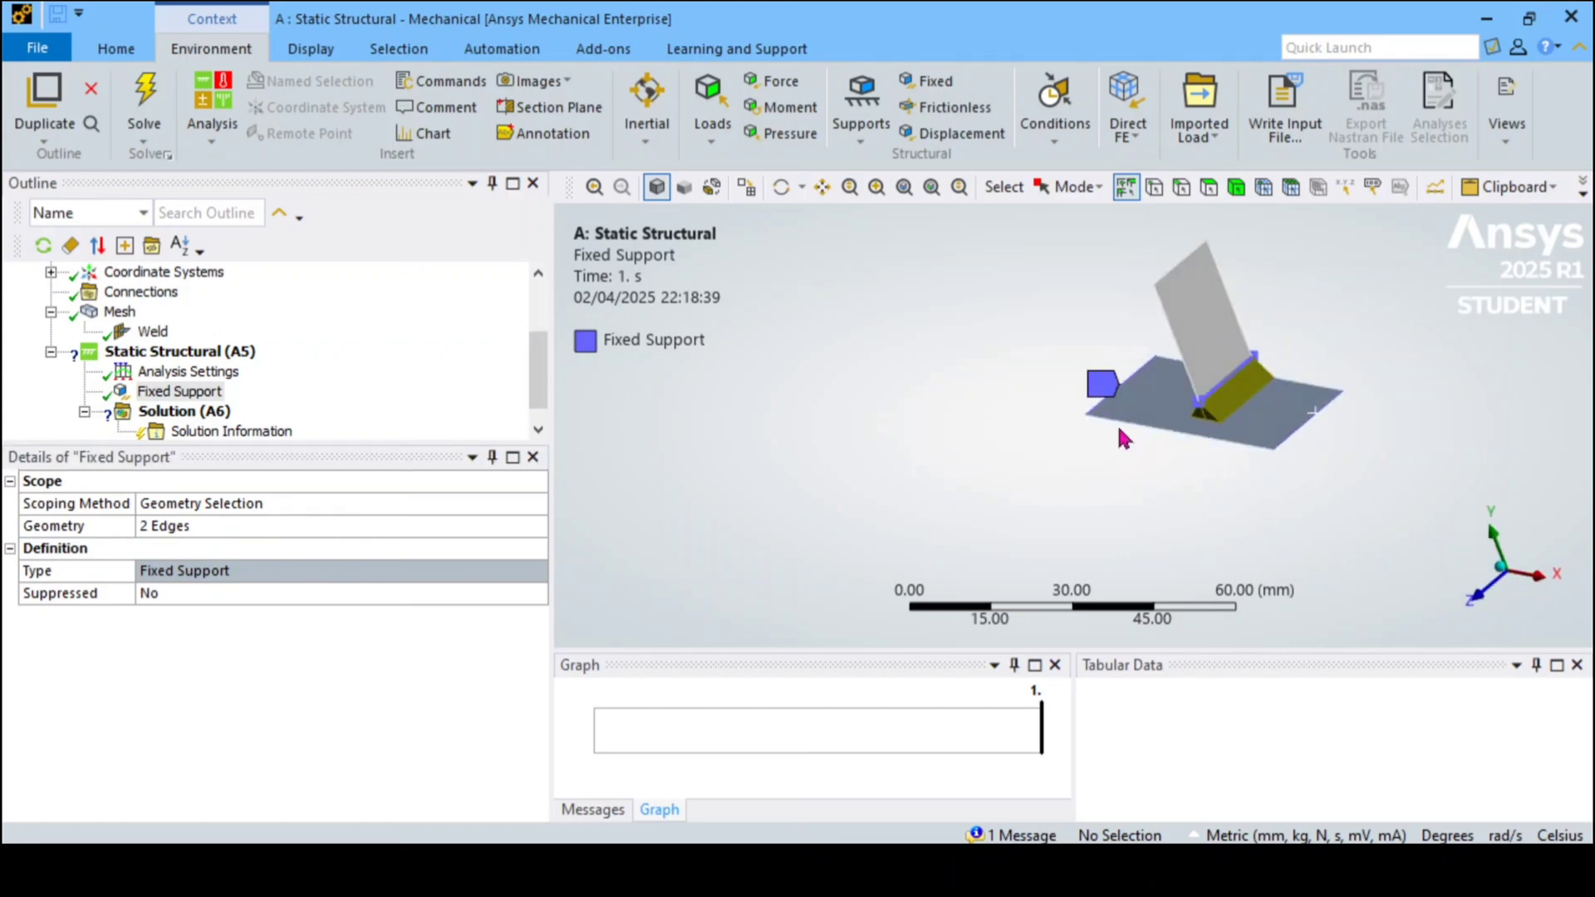
right_click(187, 373)
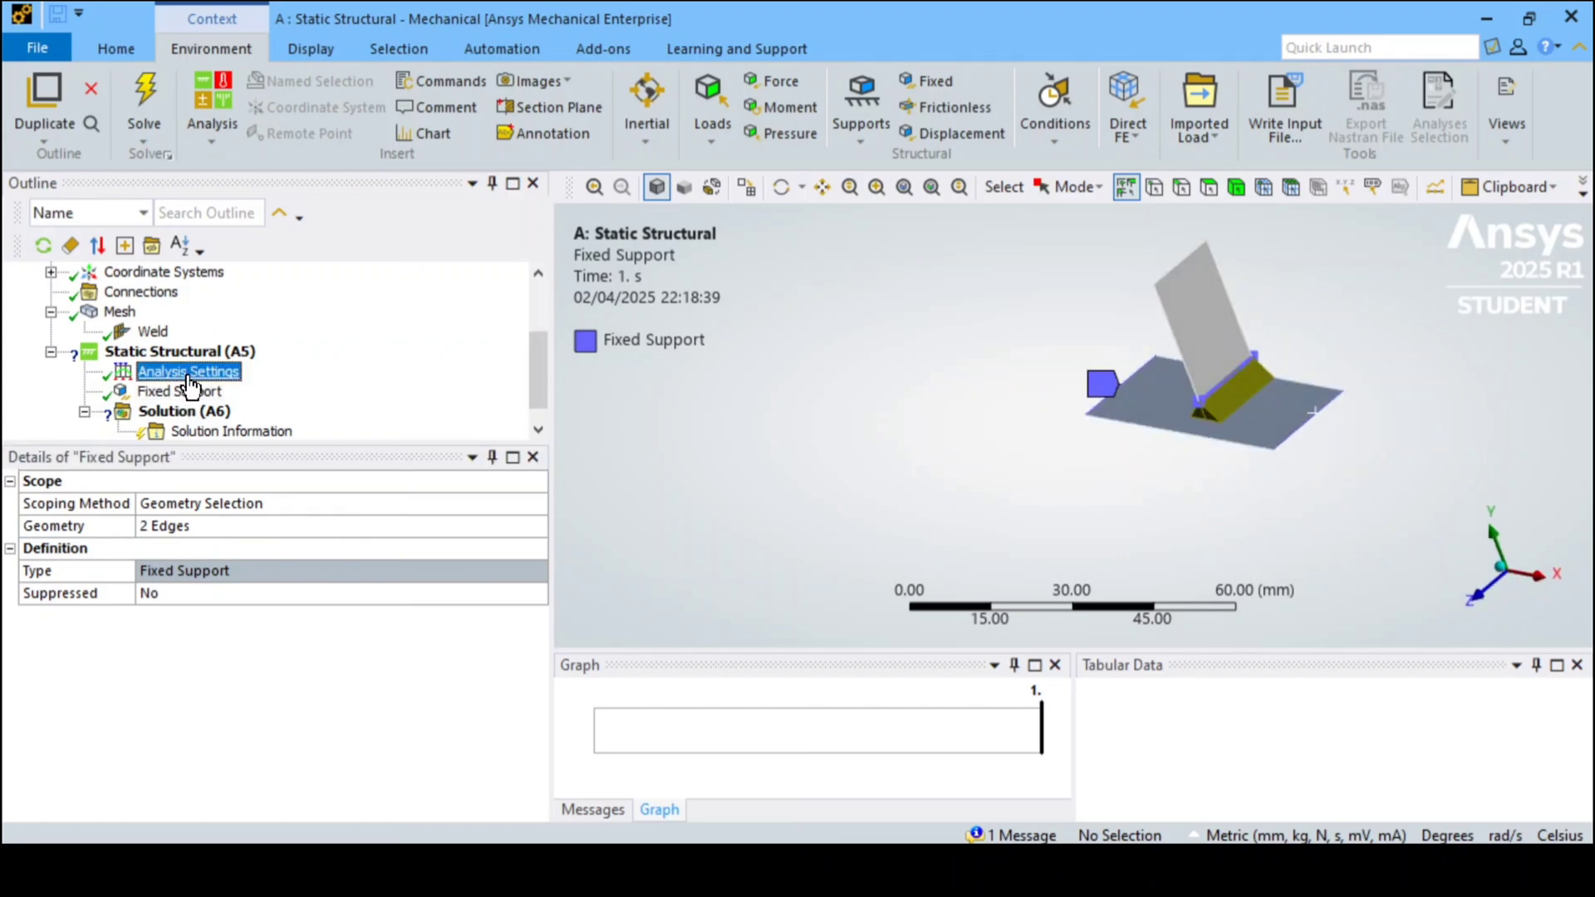
mouse_move(277, 399)
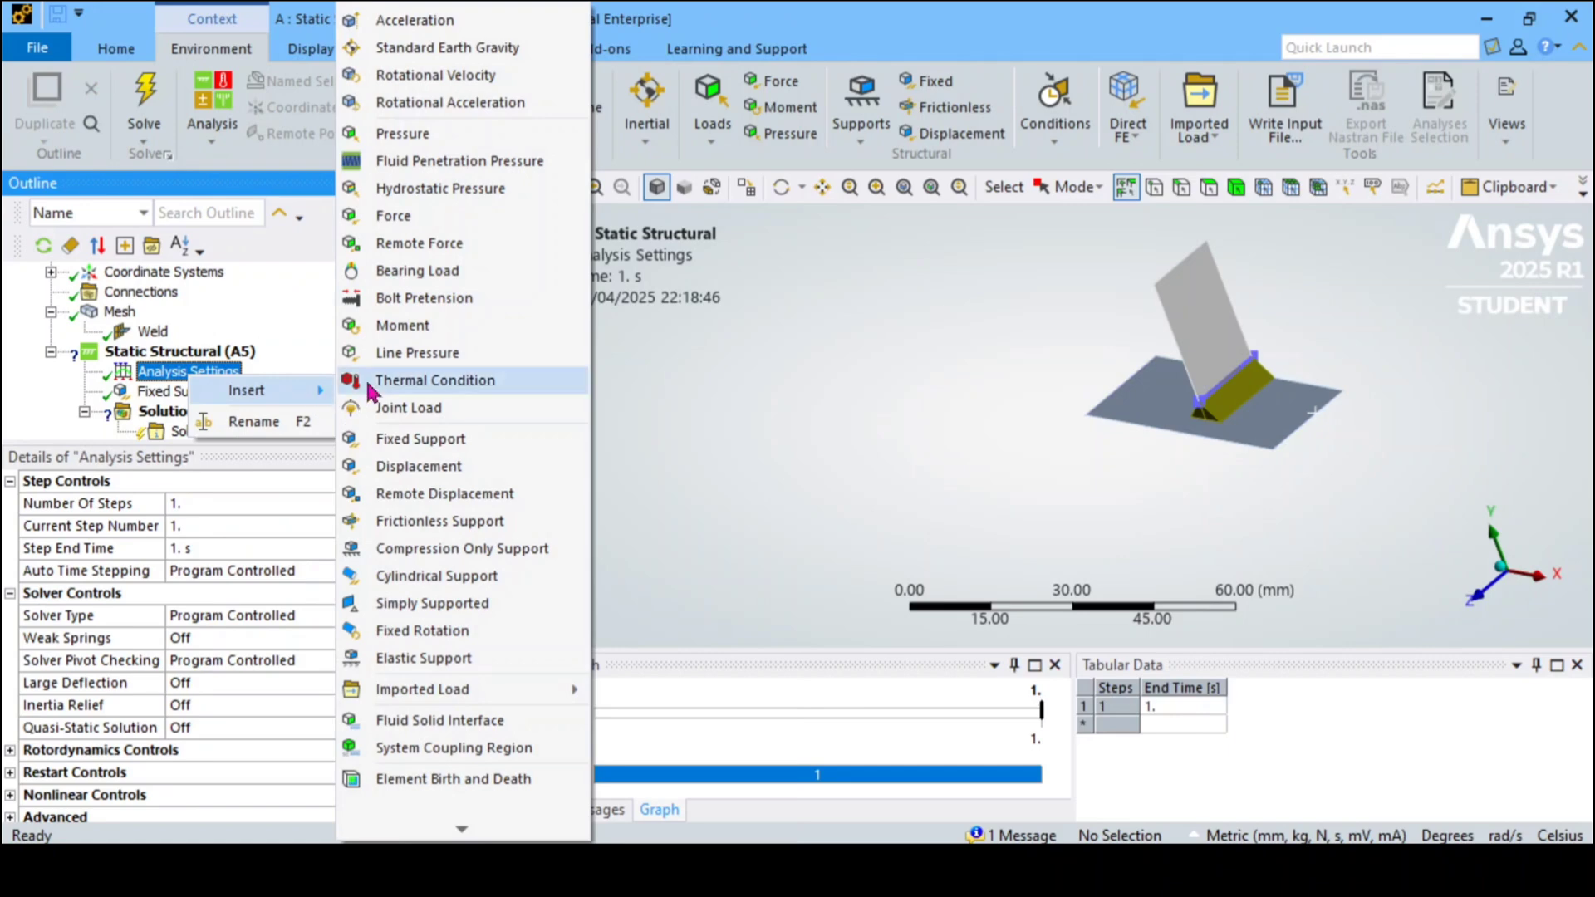
click(428, 217)
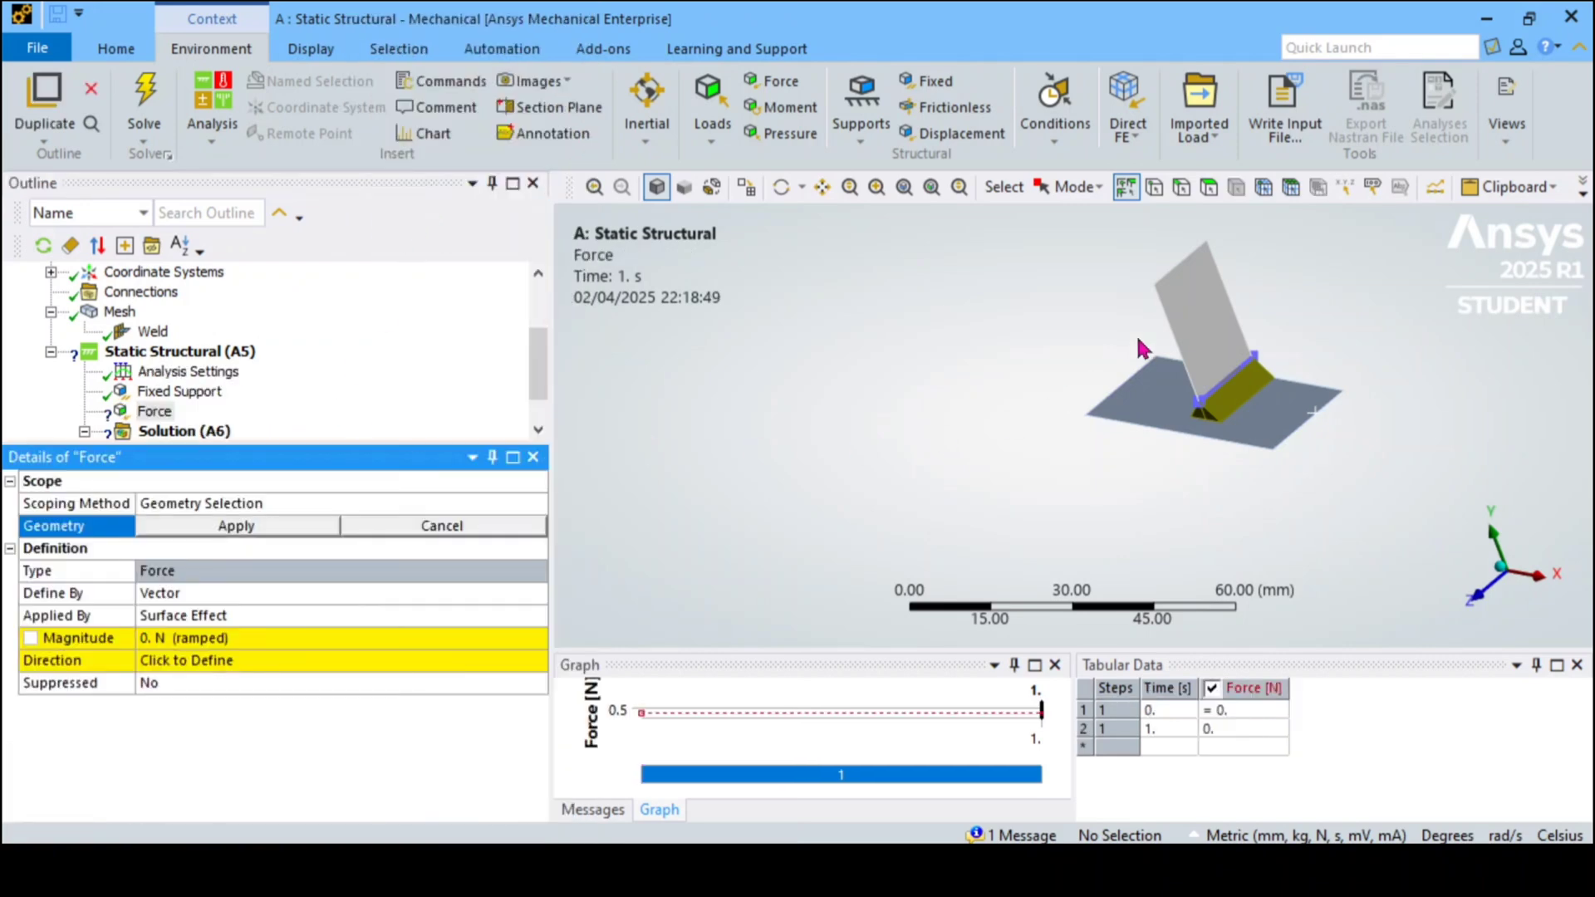
key(ctrl+f)
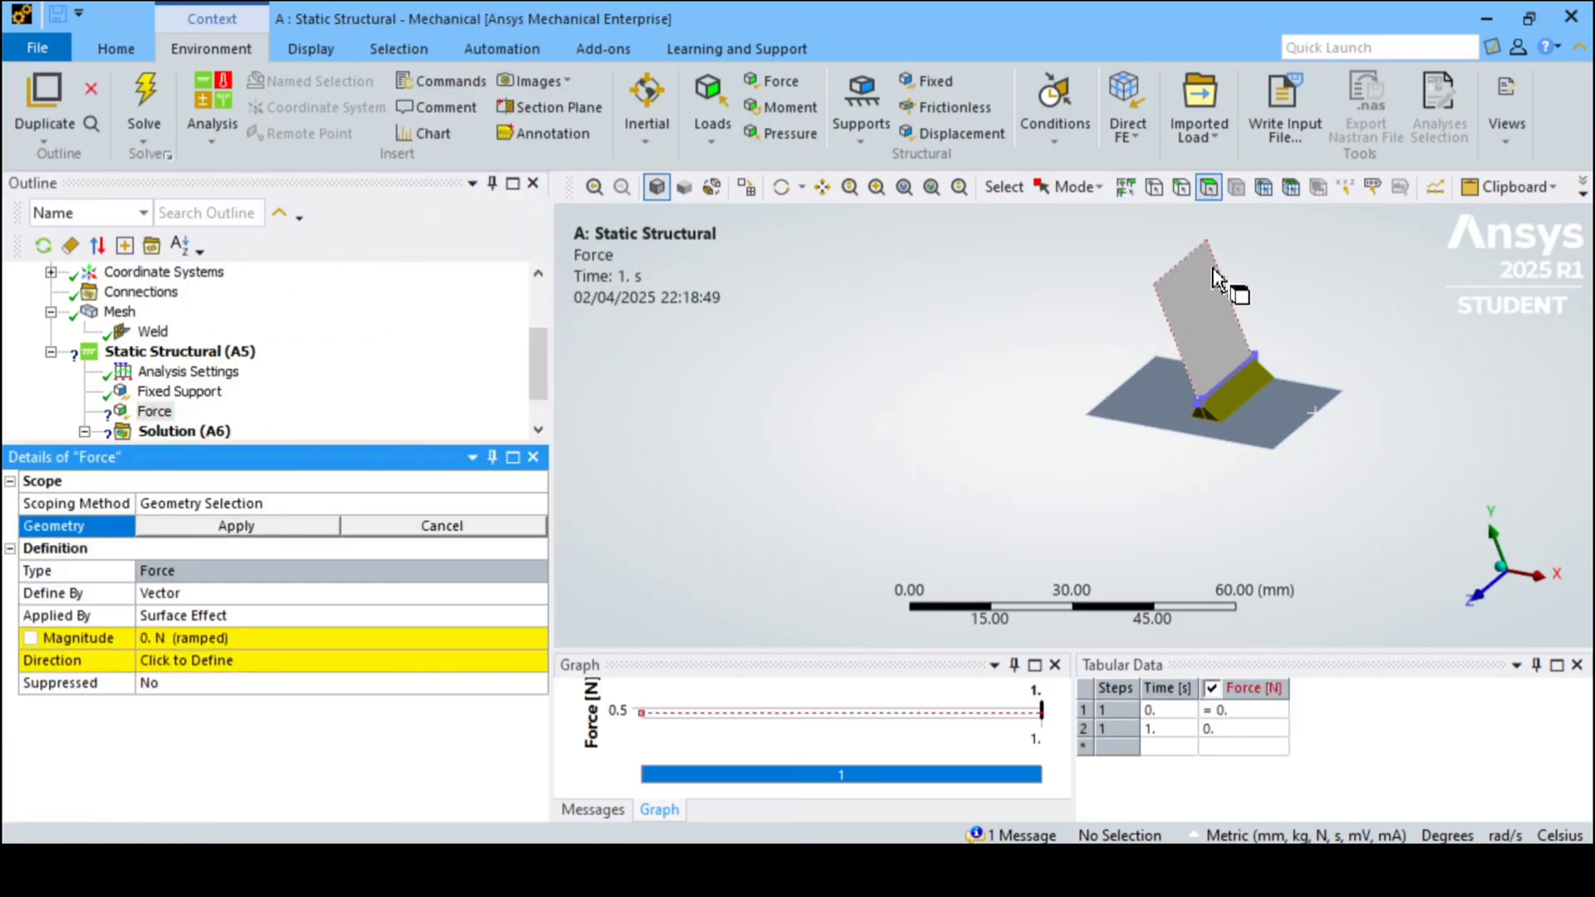
click(1205, 301)
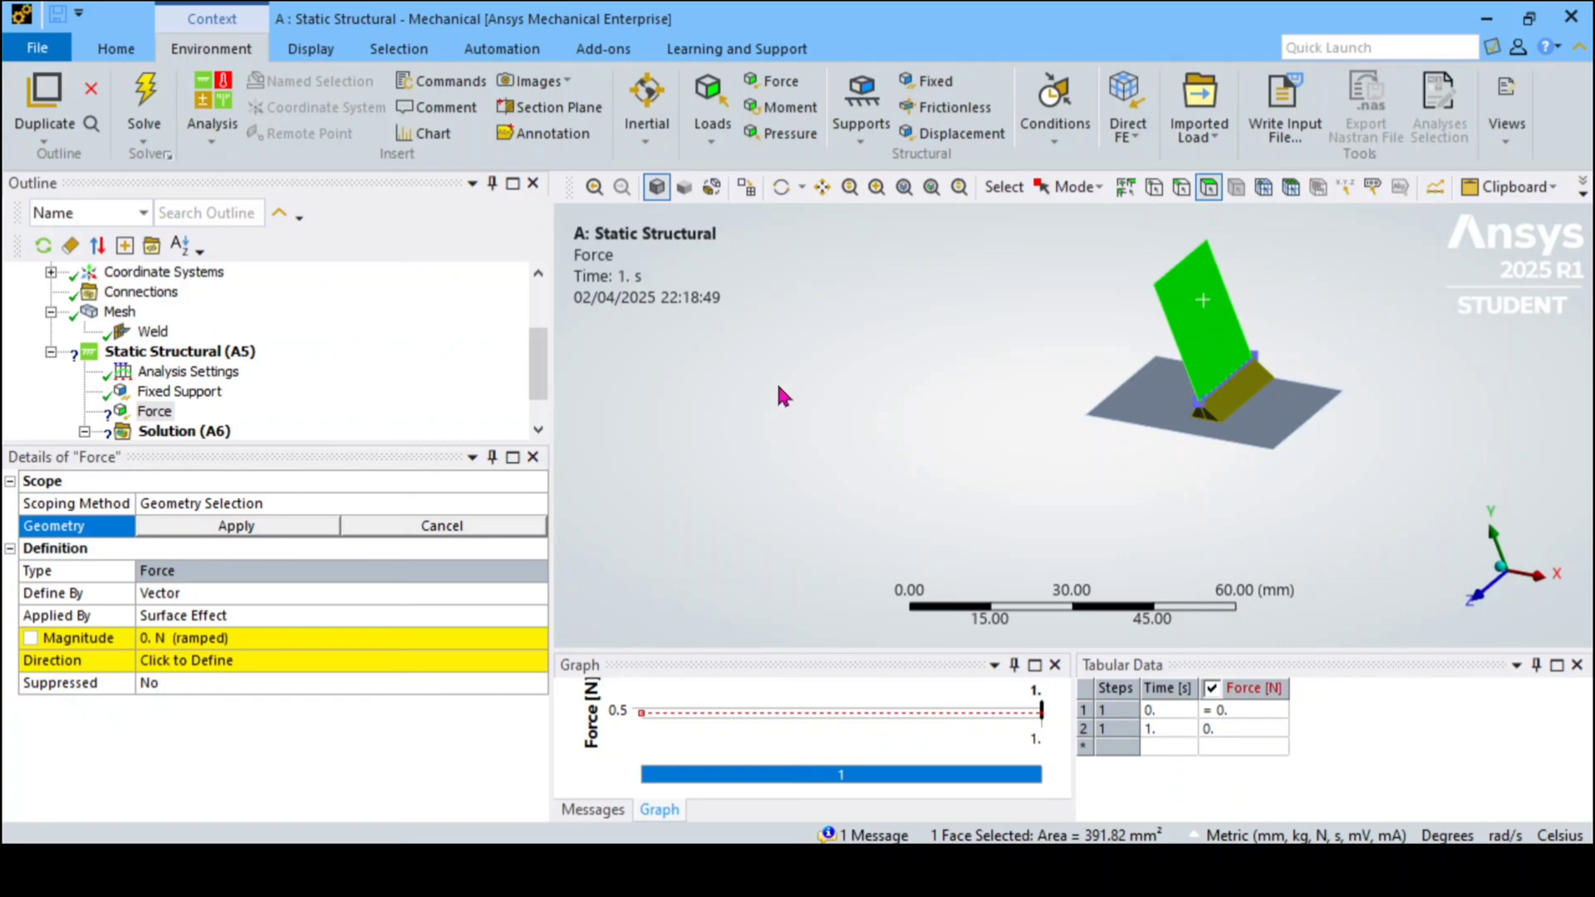
click(235, 532)
click(199, 637)
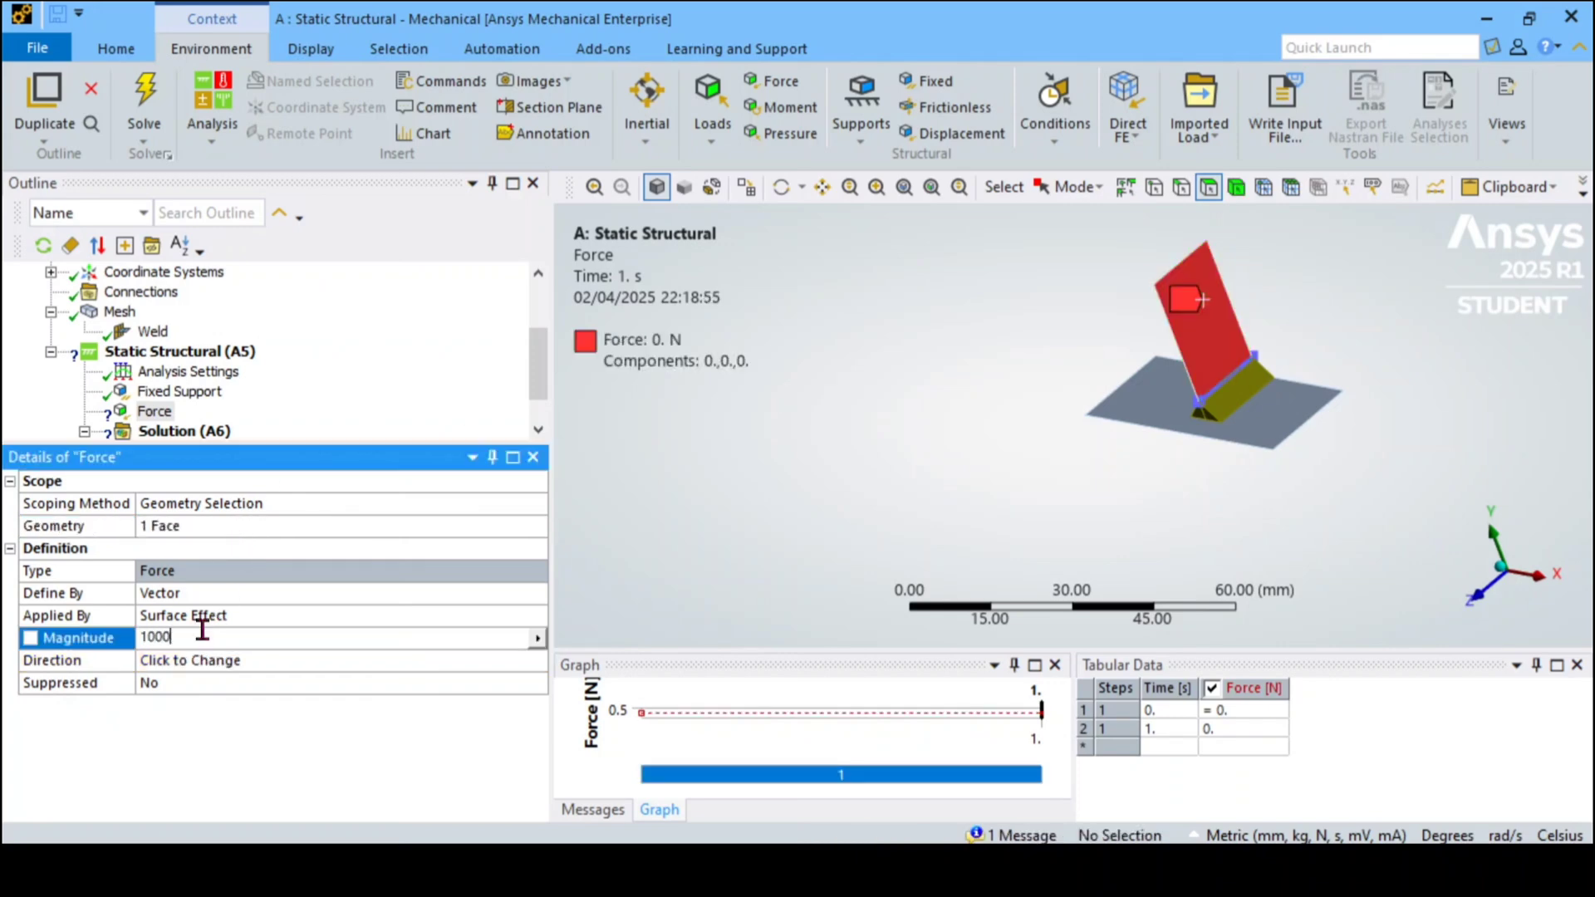
key(Return)
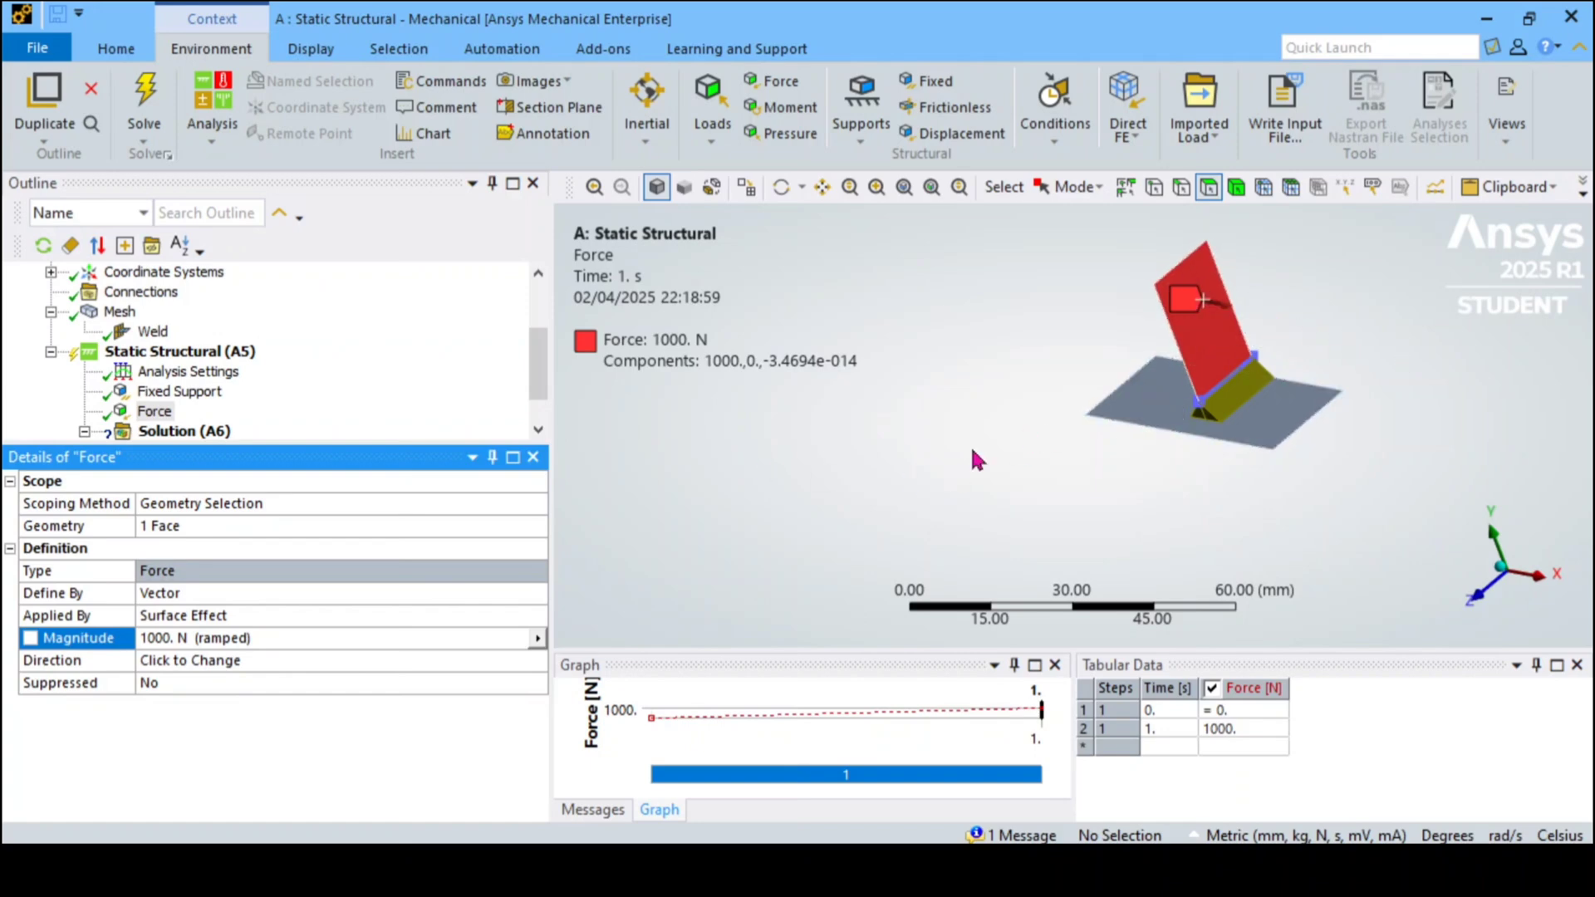
Reverse the force on the upright plate by setting its magnitude to -1000 N
middle_drag(978, 459, 914, 499)
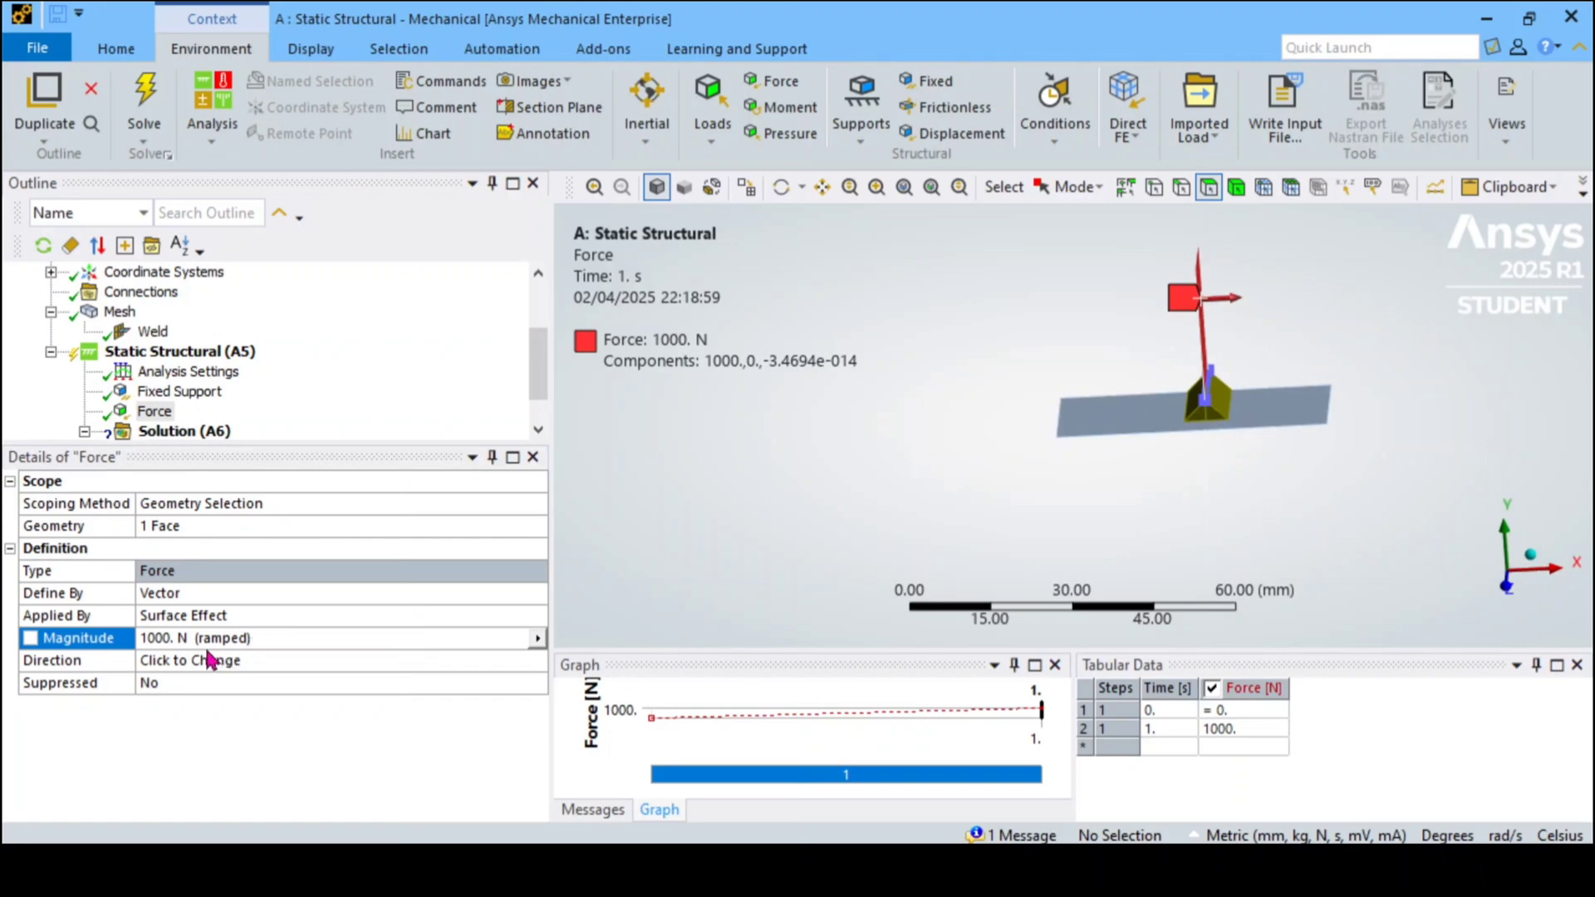
click(139, 639)
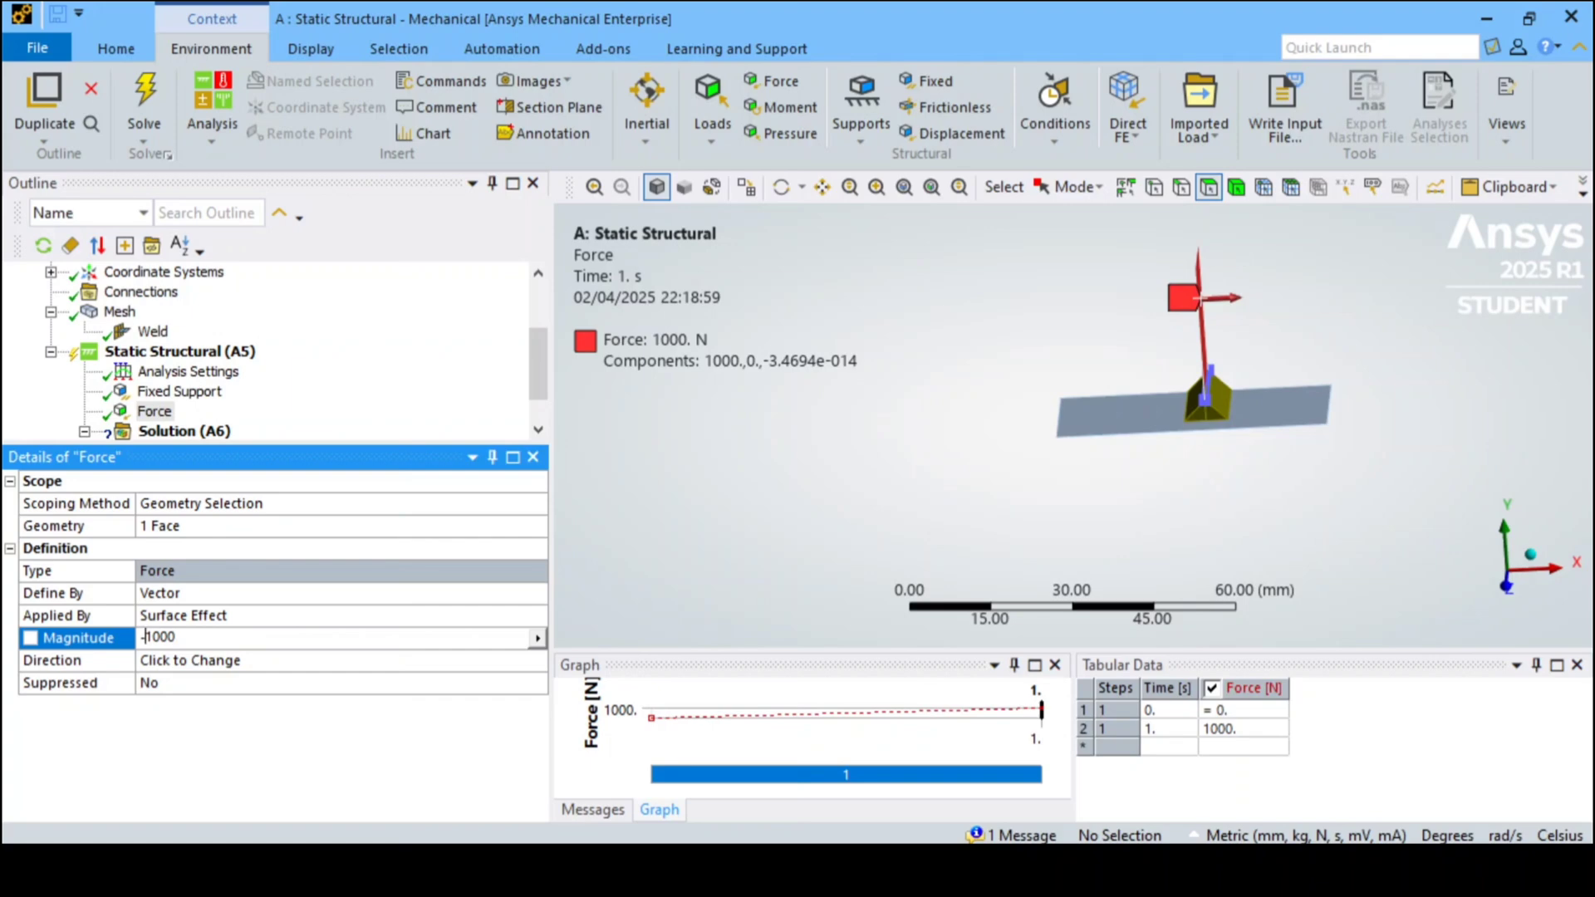
text(-)
key(Return)
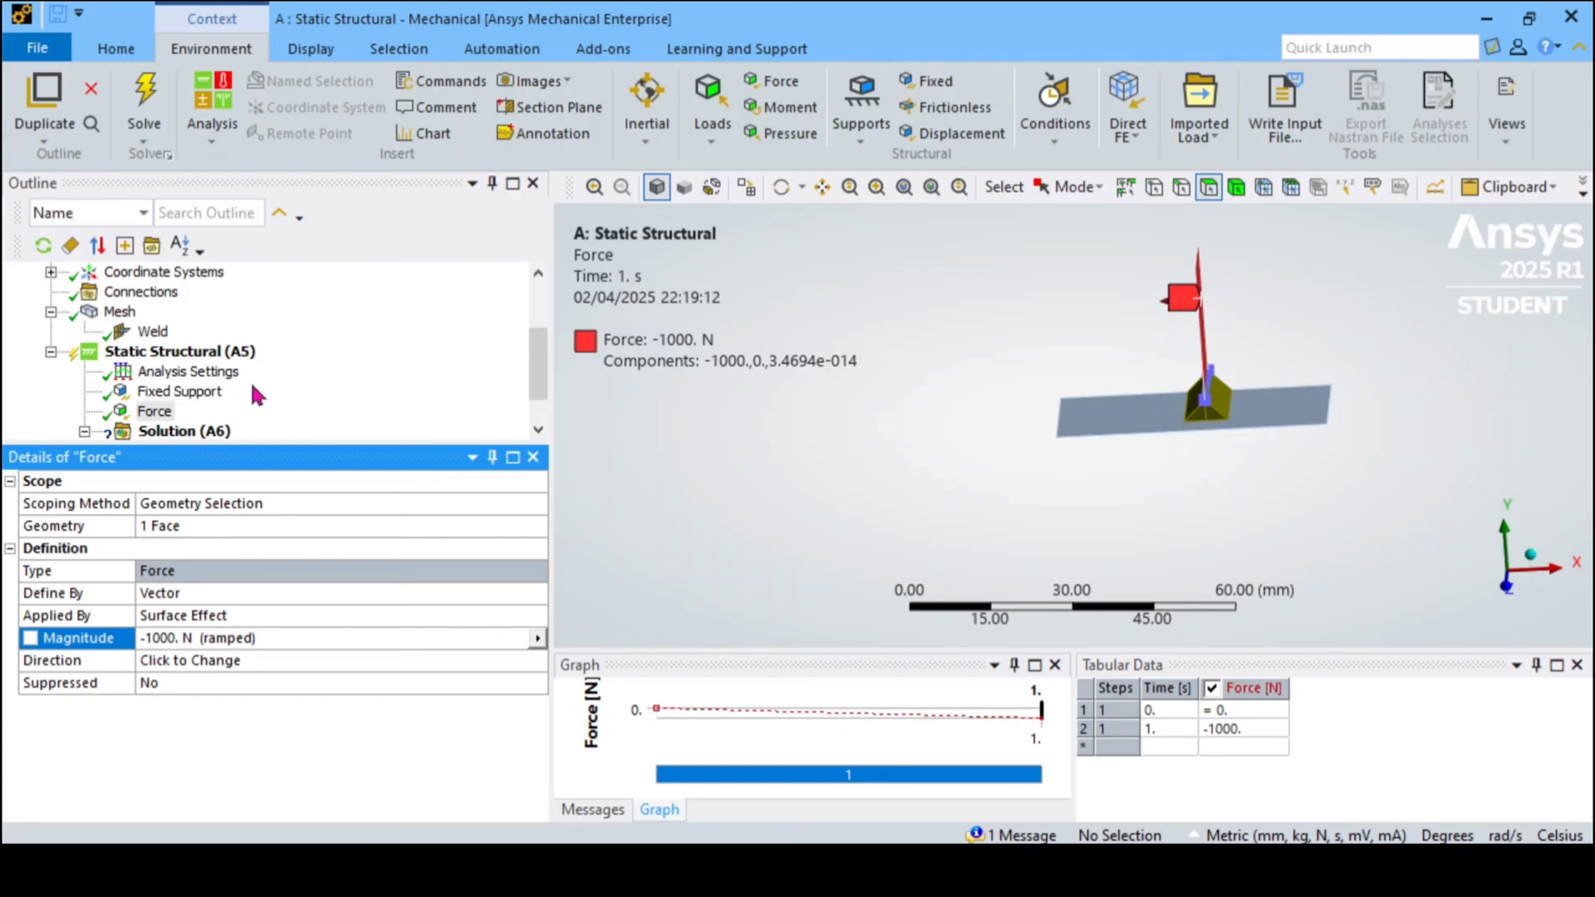
Assign Structural Steel as the material of the Weld body in the geometry
scroll(183, 391, up, 1)
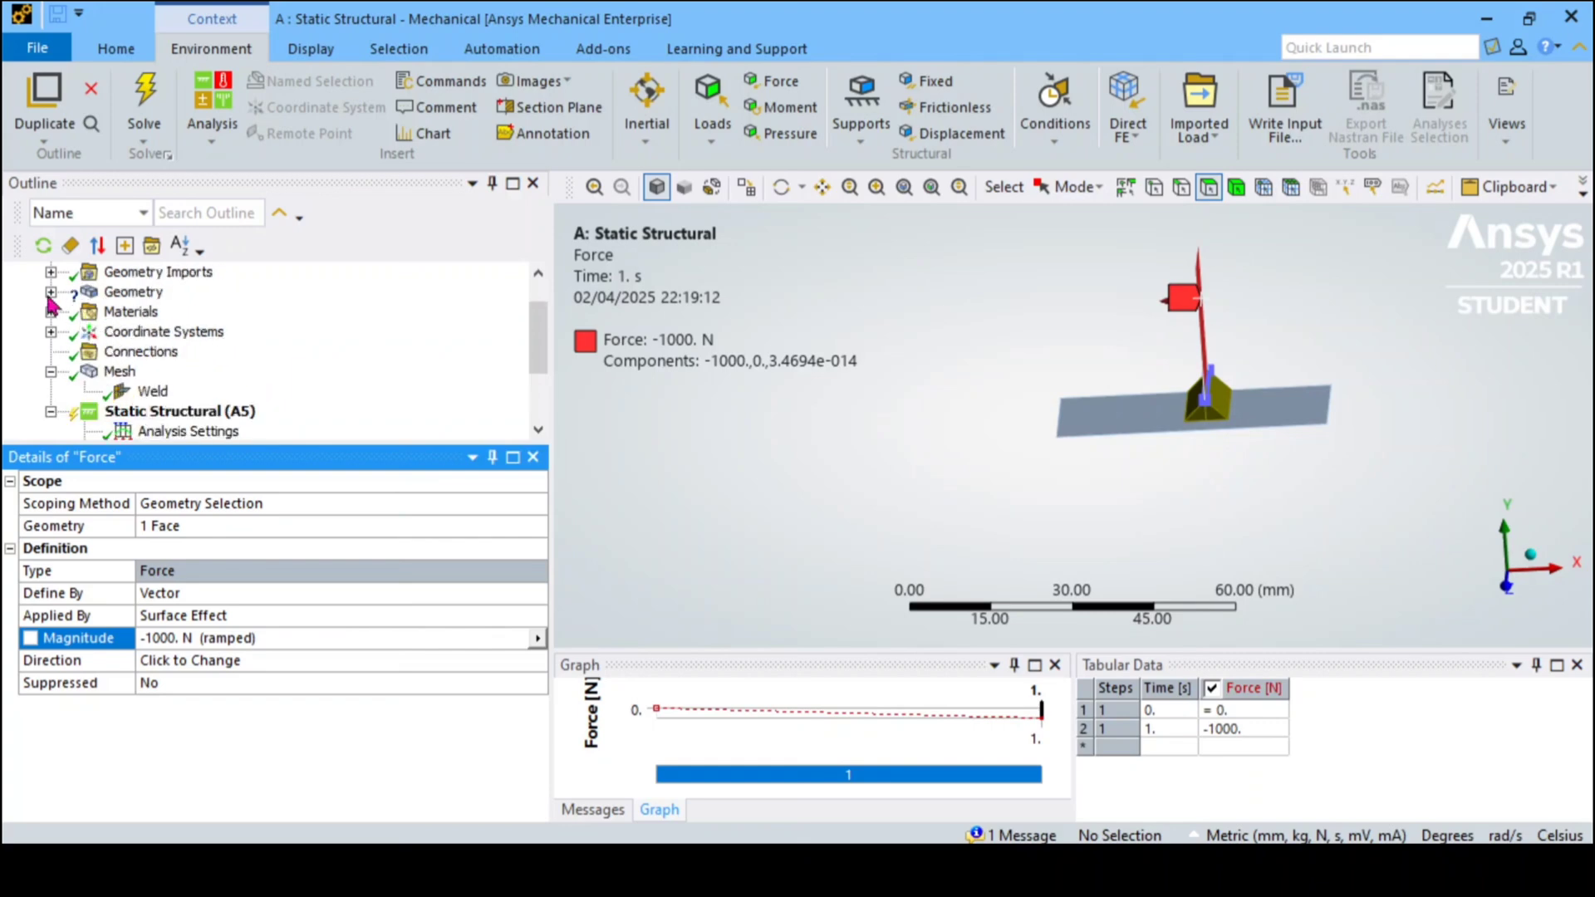
scroll(158, 408, down, 1)
scroll(166, 395, up, 2)
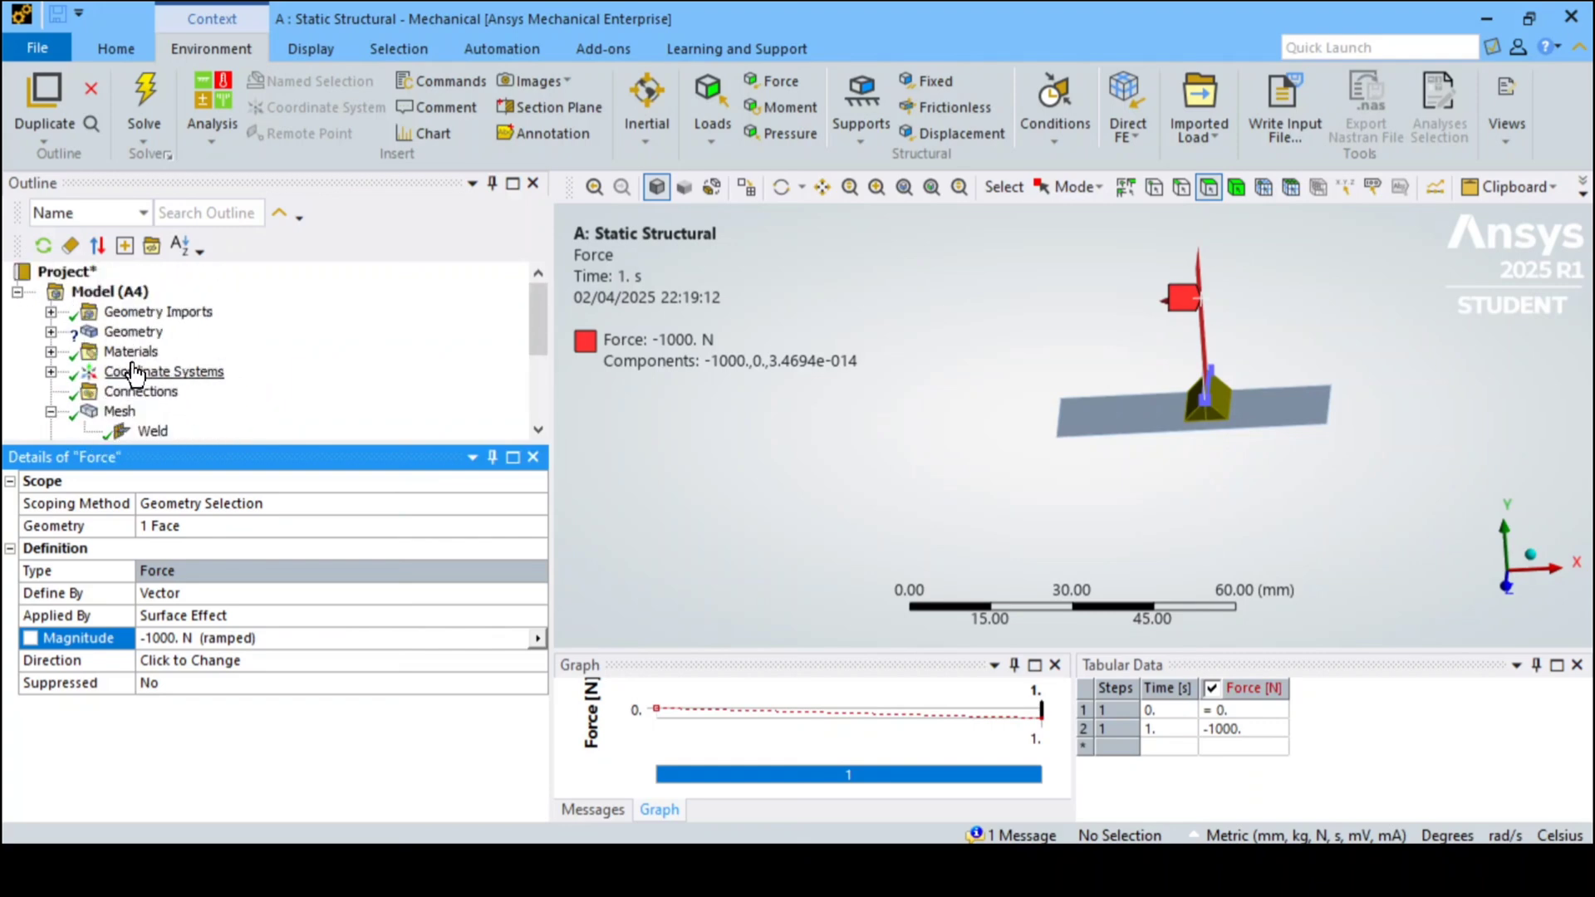
click(50, 332)
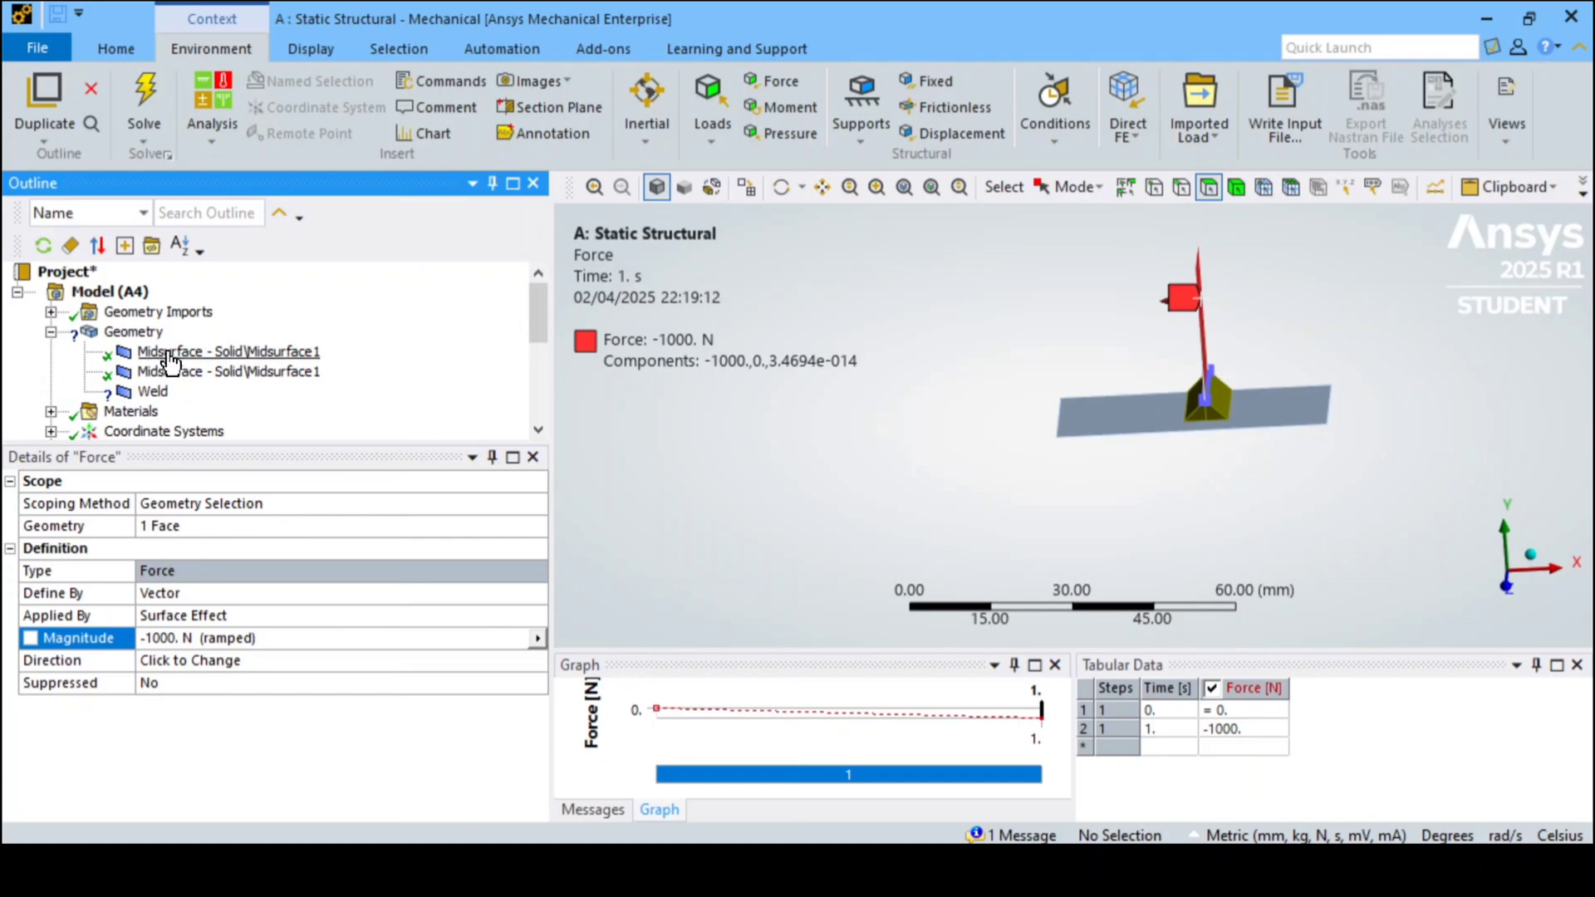
click(151, 392)
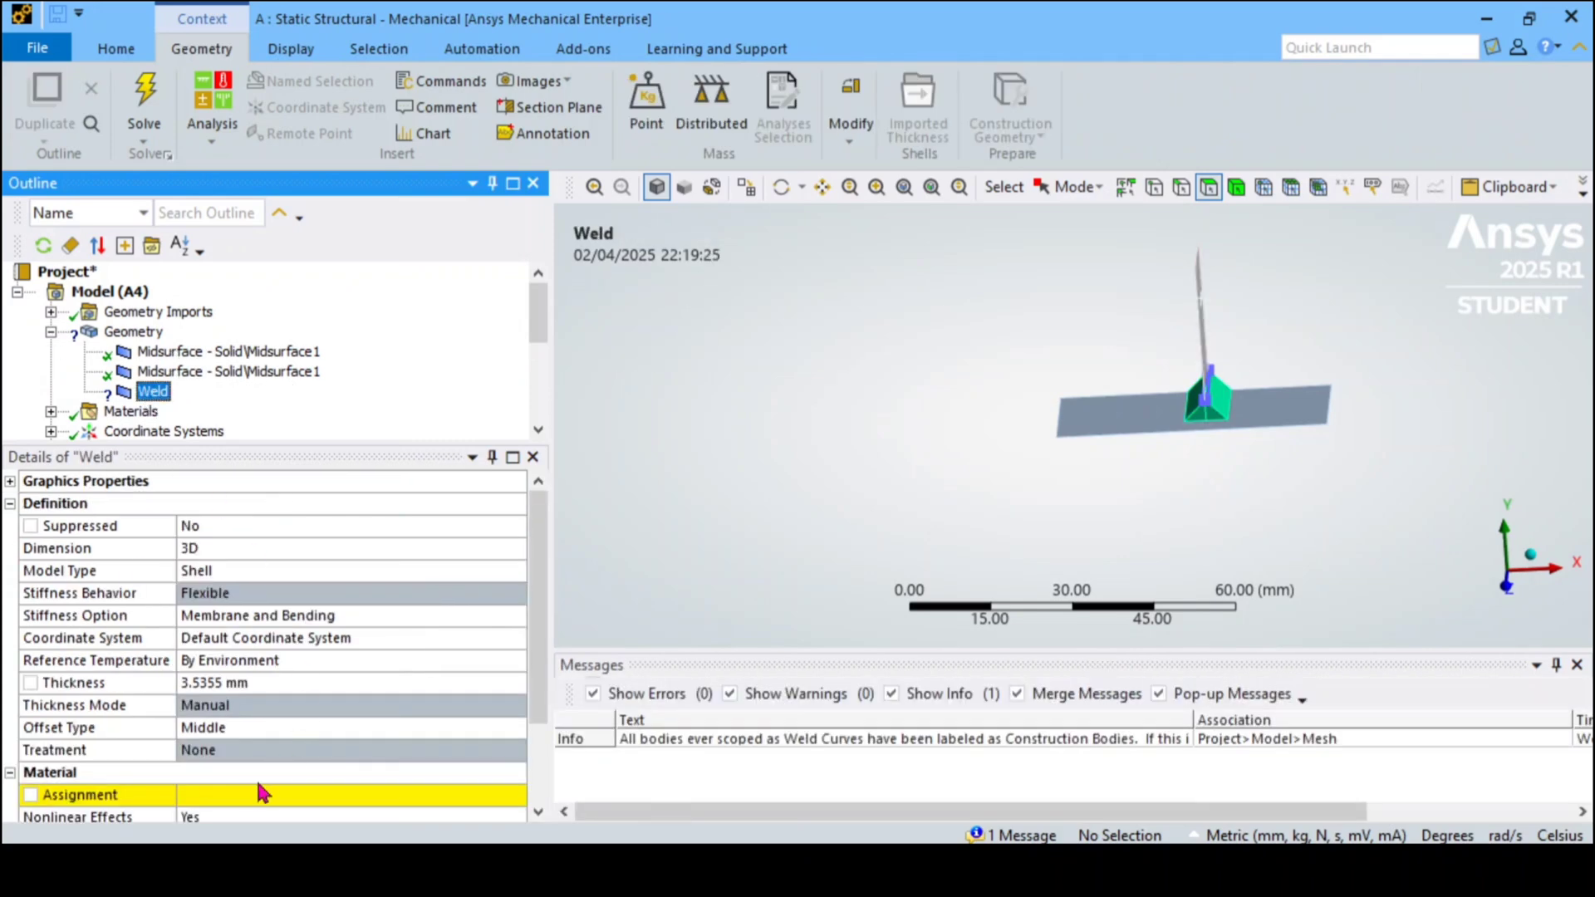
click(245, 798)
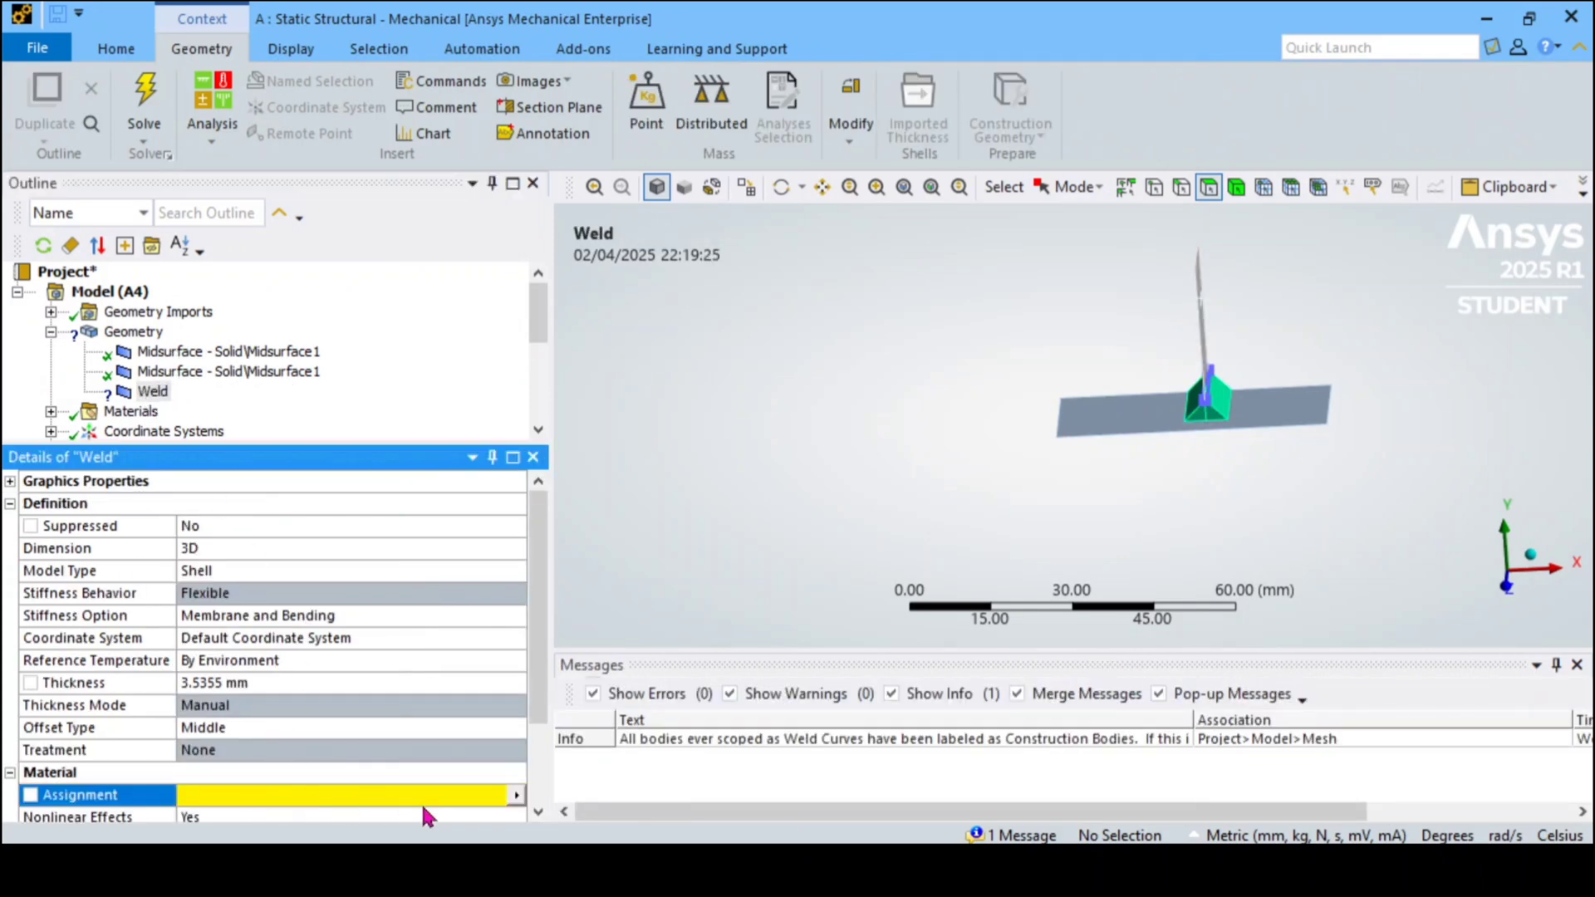
click(513, 797)
click(616, 495)
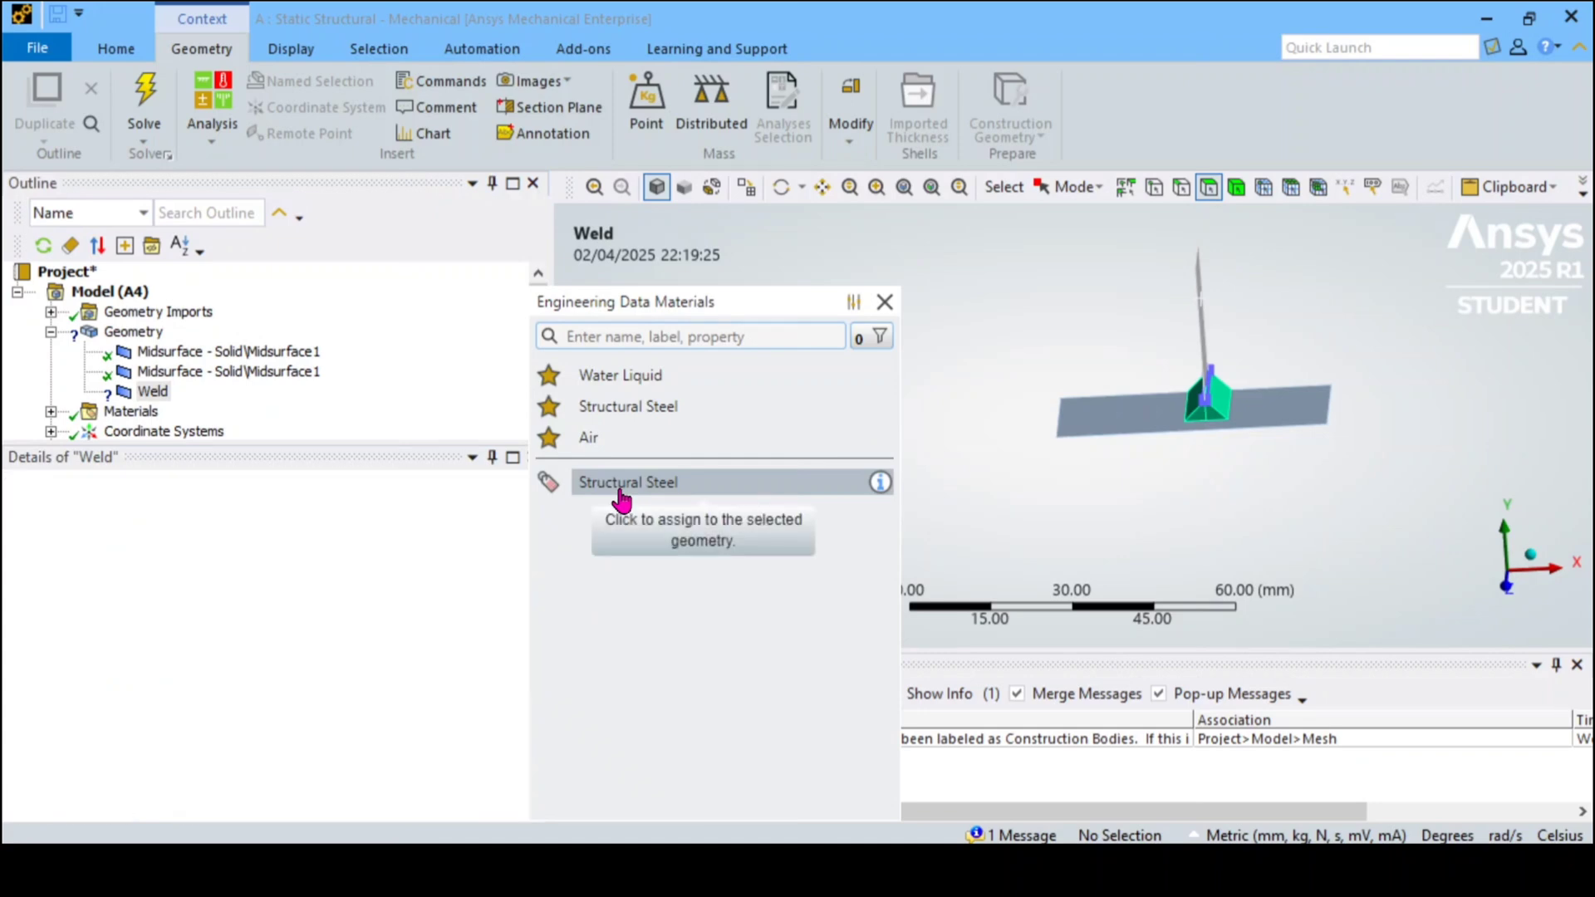
Review the applied support and load, and add an Equivalent (von-Mises) Stress result to the solution
scroll(248, 383, down, 4)
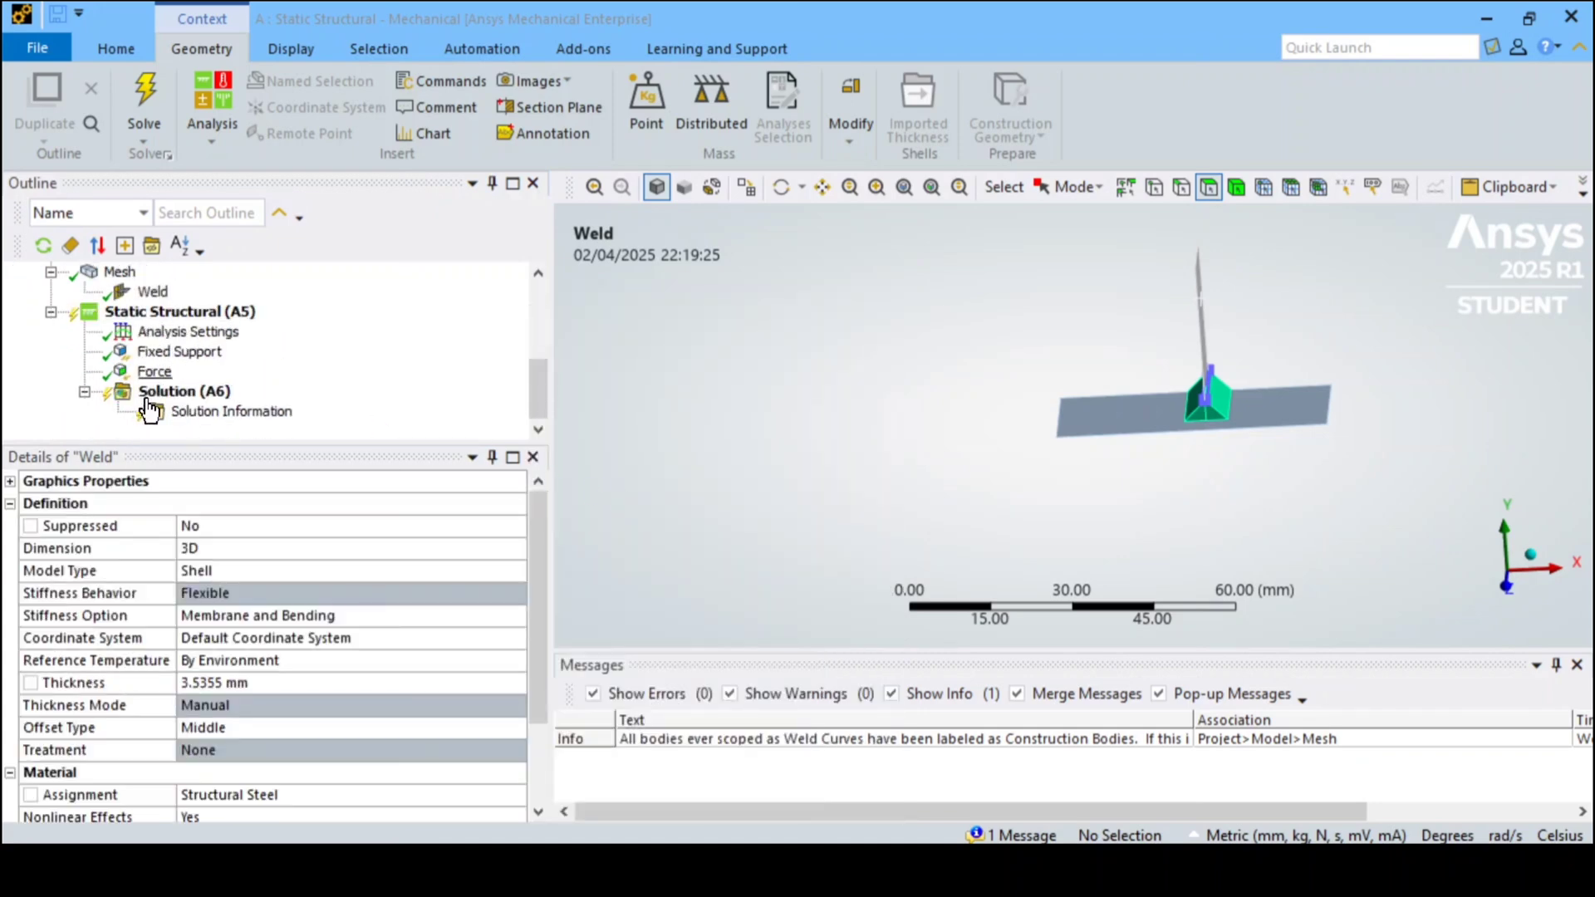
click(191, 314)
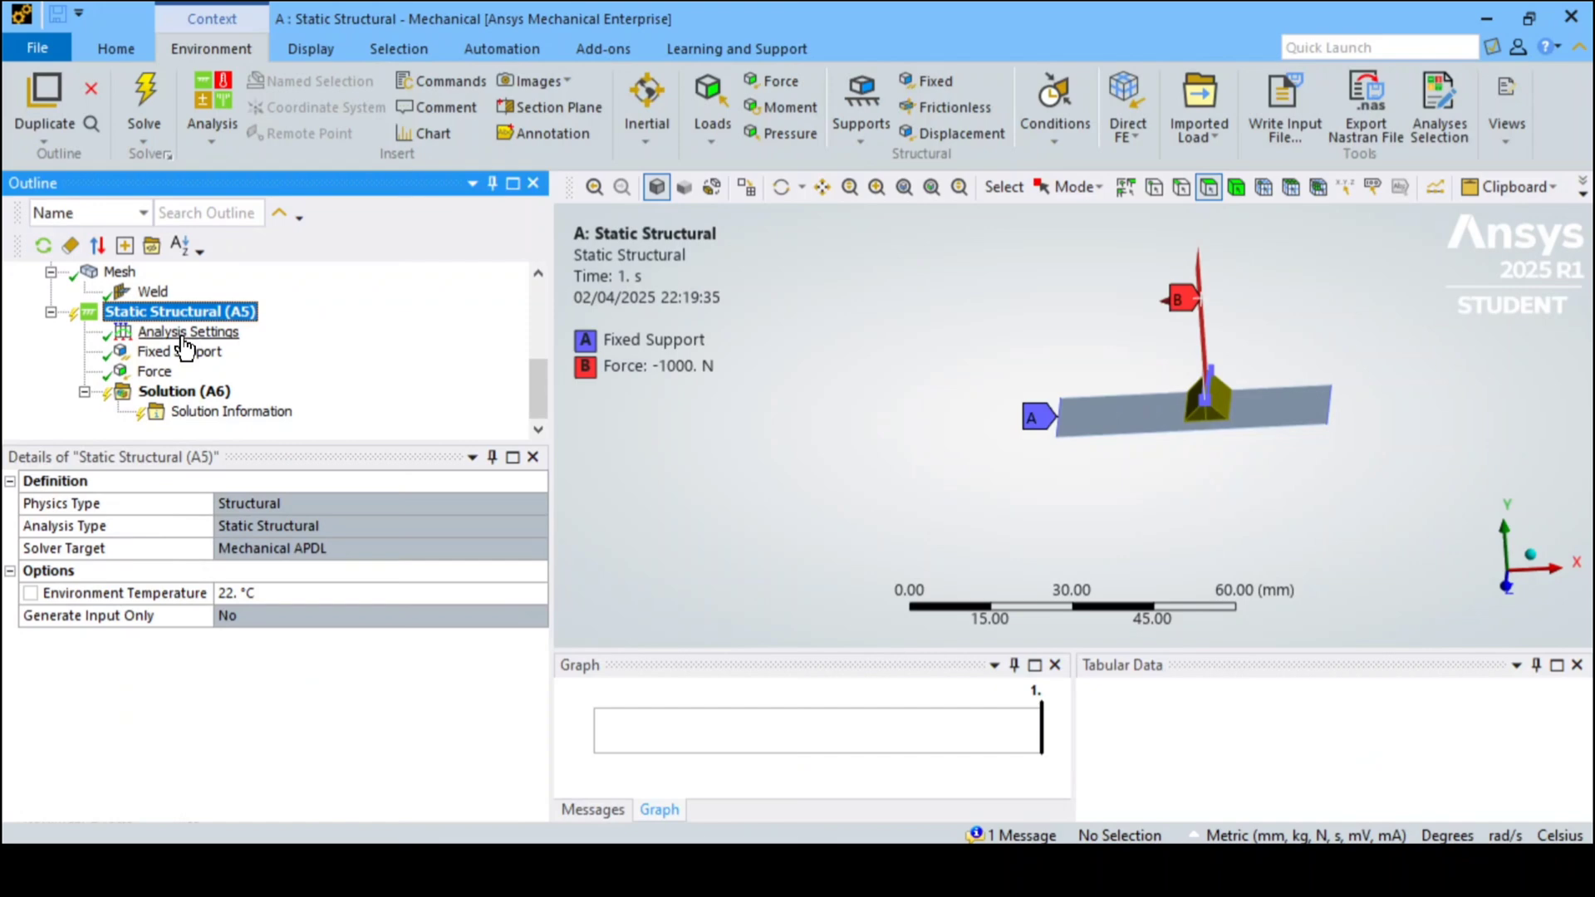
click(177, 392)
right_click(177, 397)
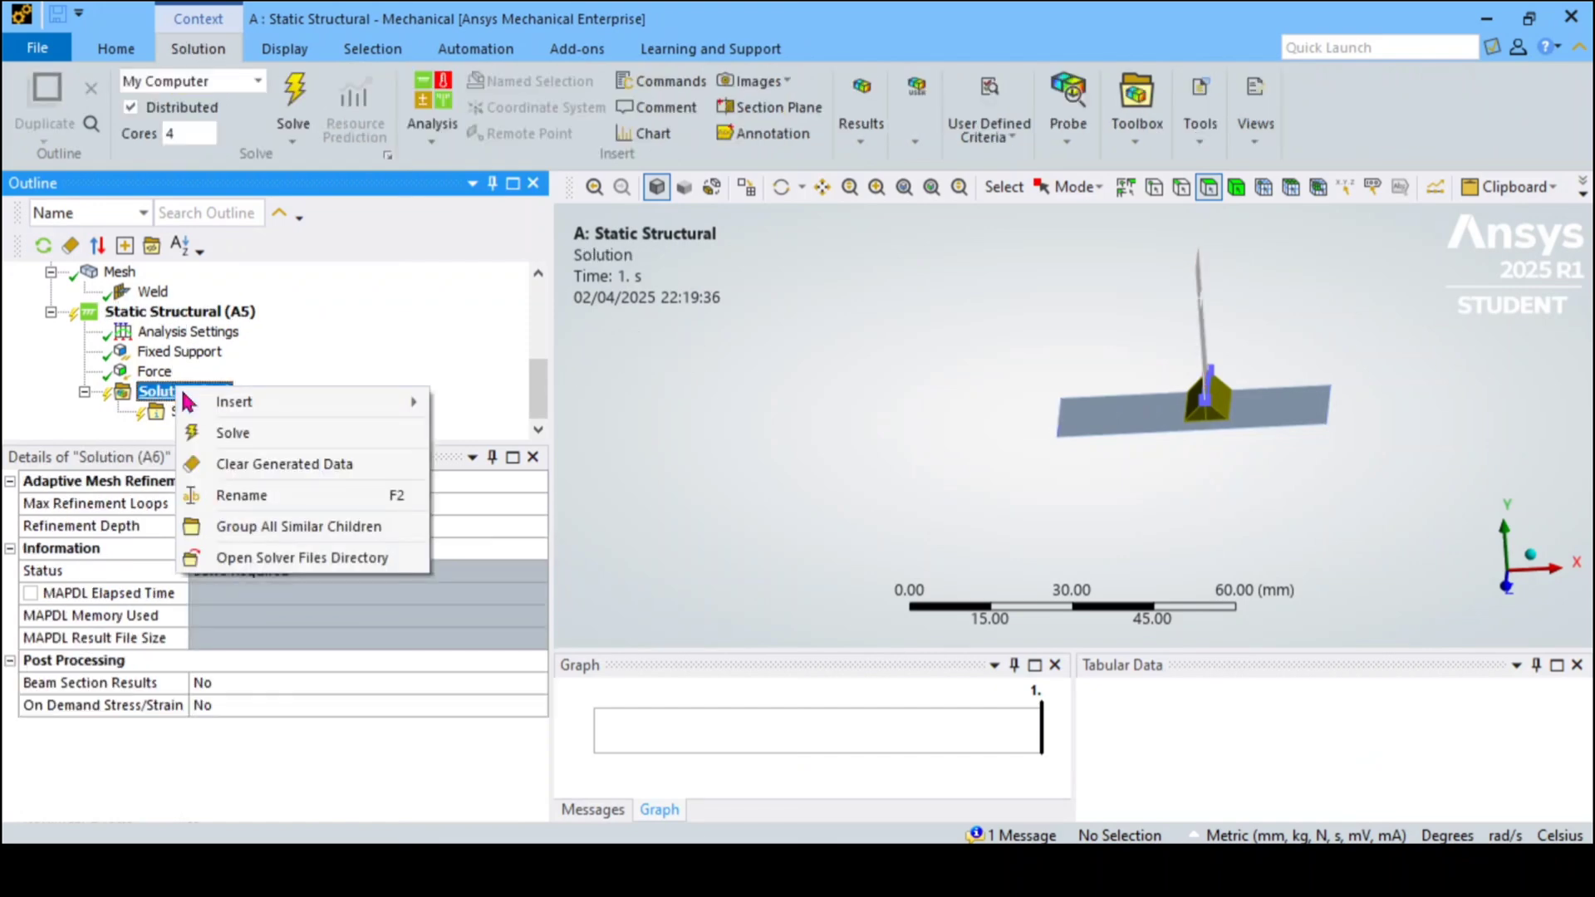
mouse_move(205, 407)
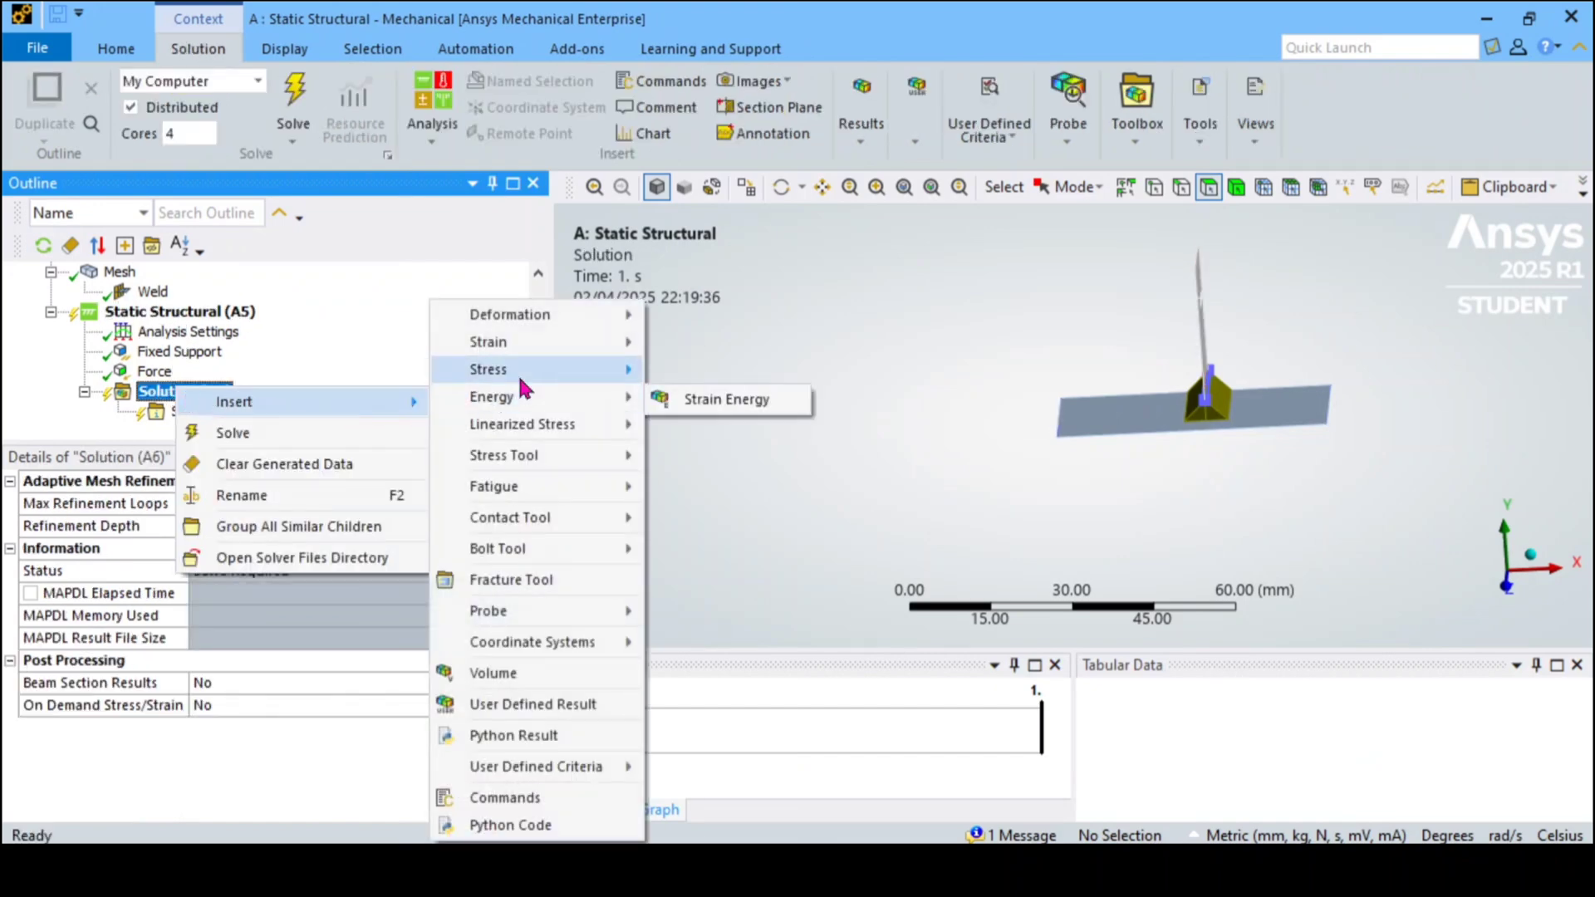
mouse_move(523, 371)
click(698, 377)
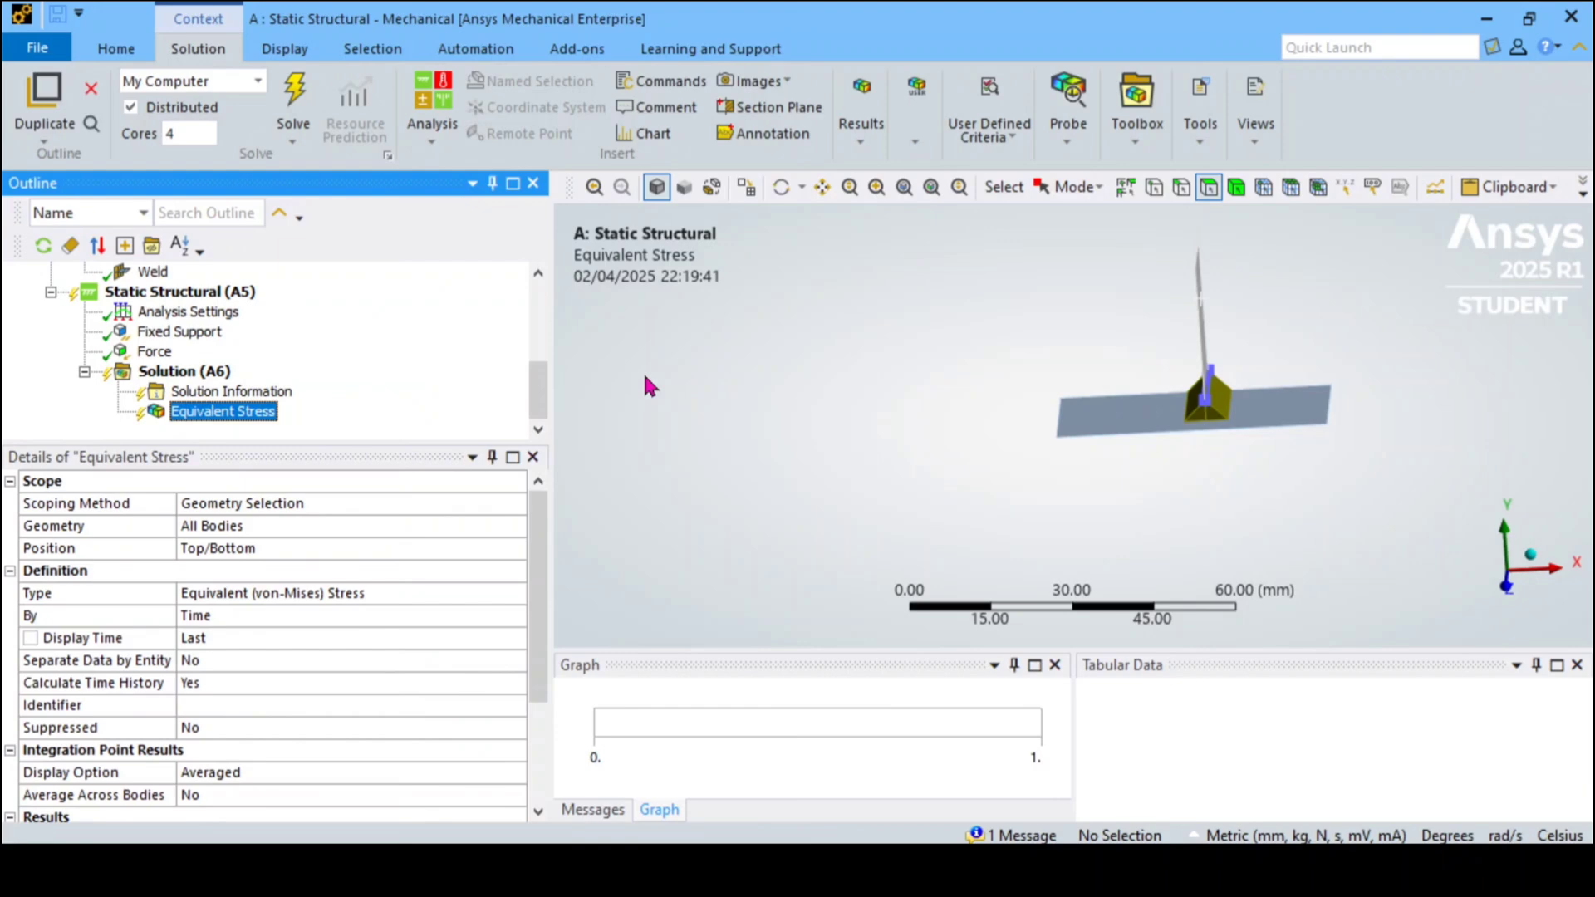
Add a Total Deformation result to the solution and solve the Static Structural analysis
click(194, 378)
right_click(196, 389)
mouse_move(249, 392)
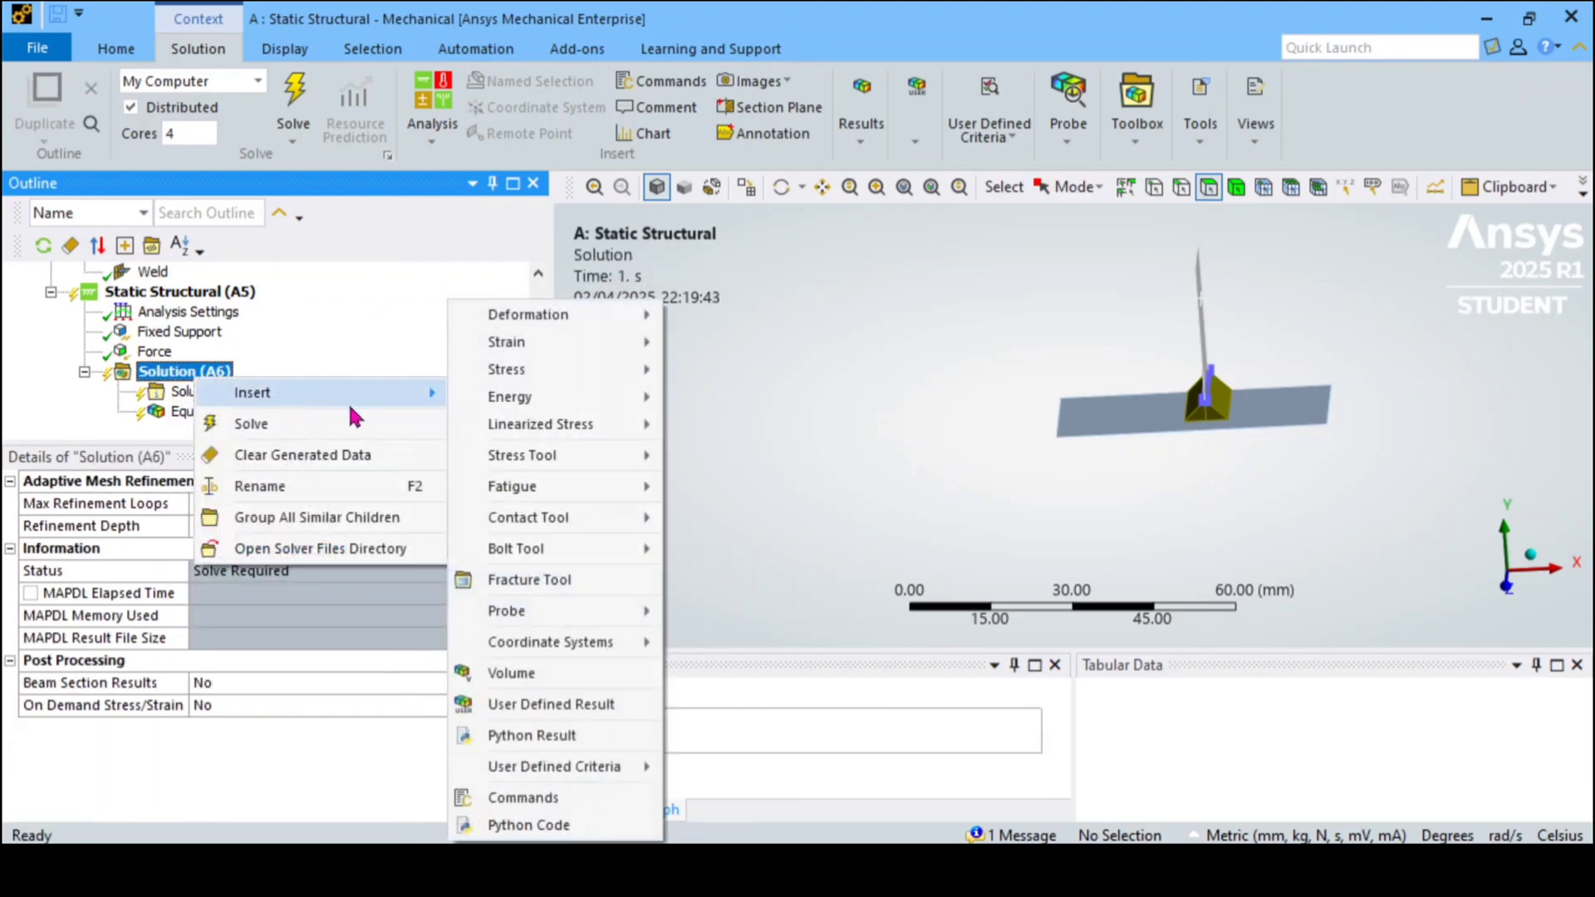
mouse_move(600, 330)
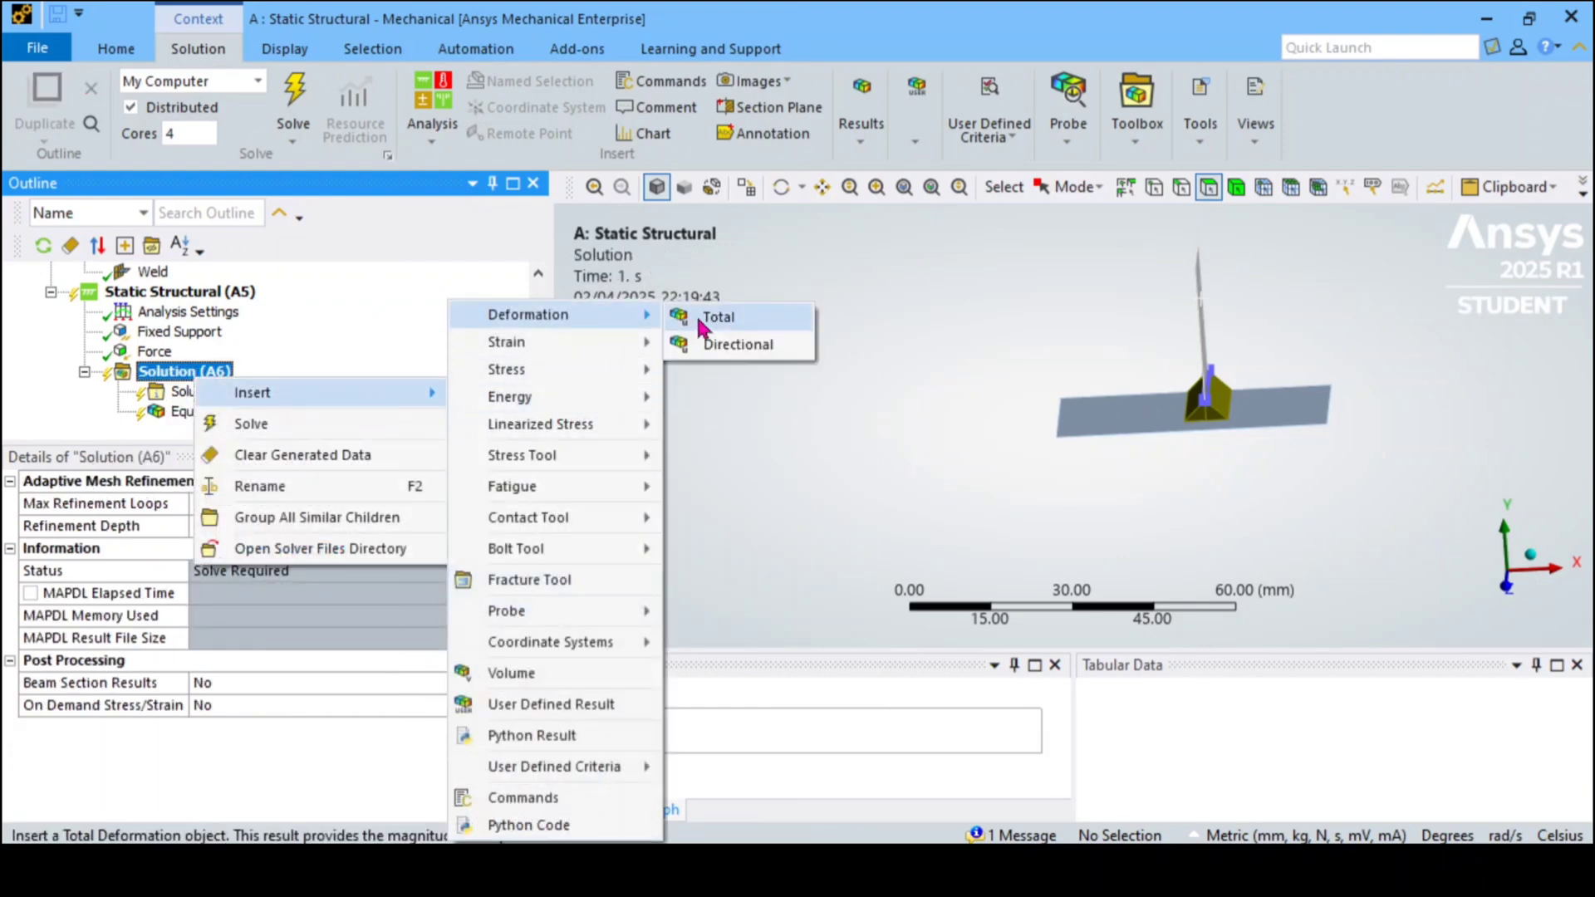
click(690, 318)
click(188, 353)
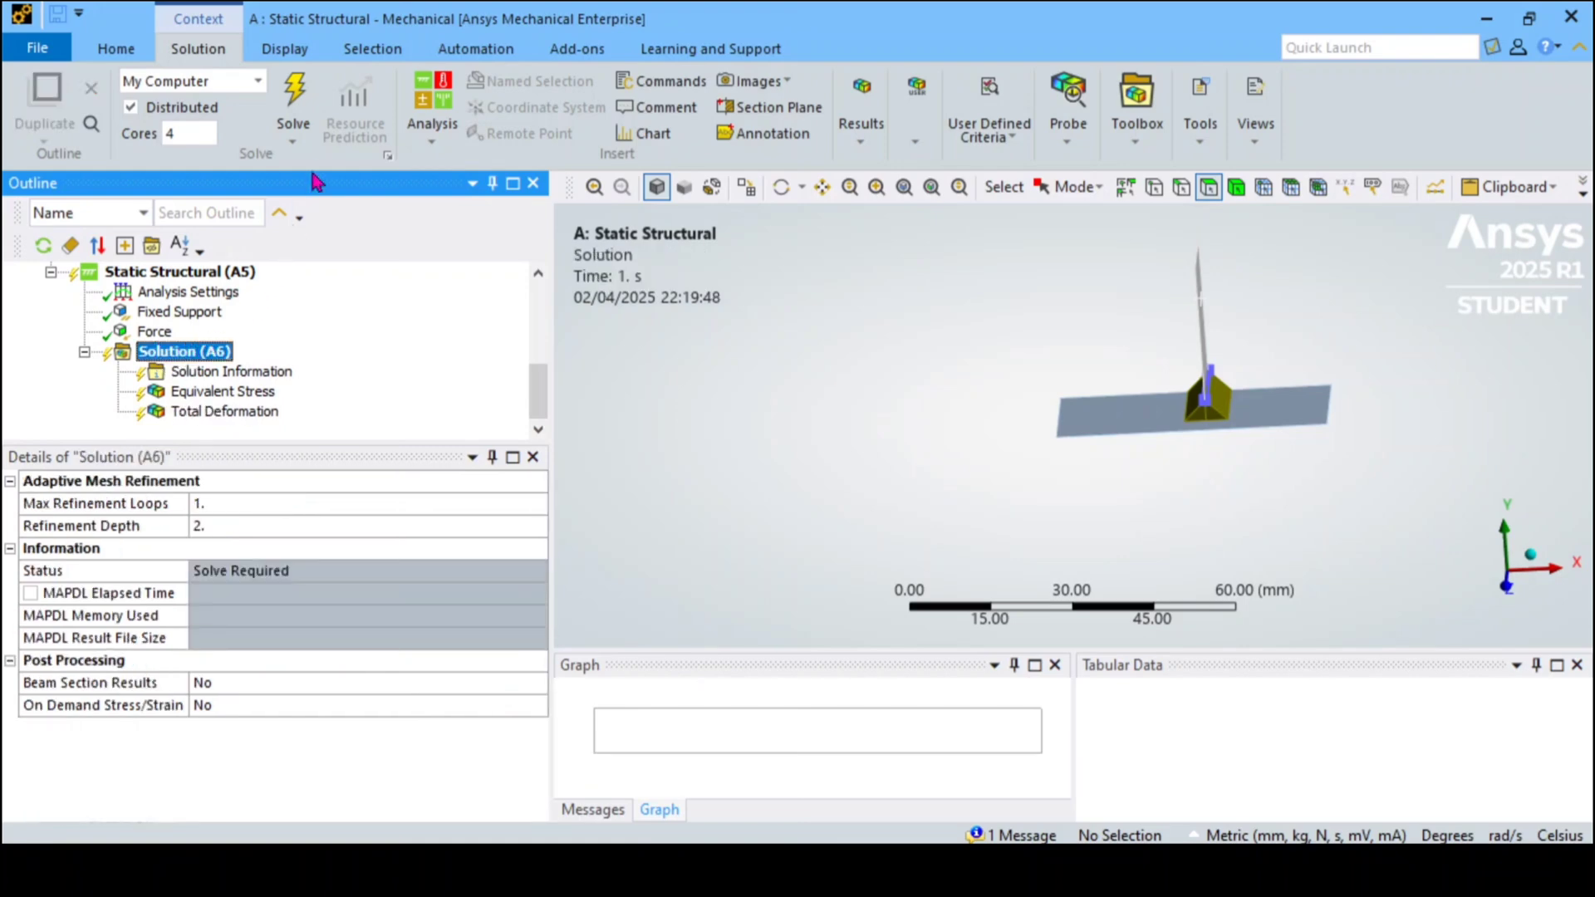
click(306, 93)
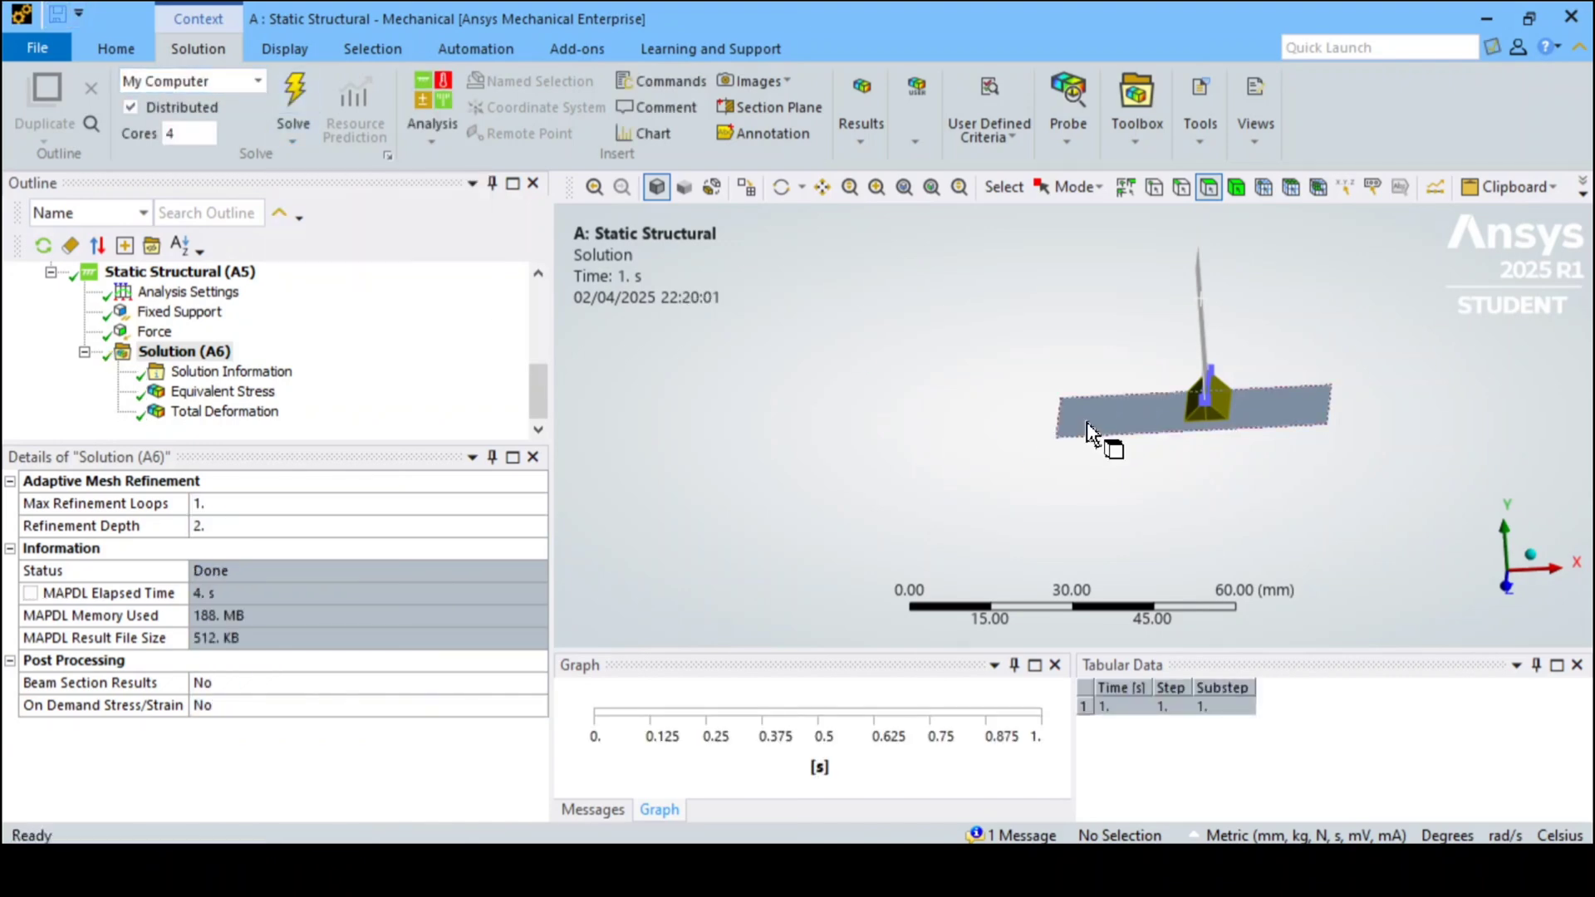
Display the Equivalent Stress result and examine the contours closely around the weld joint
middle_drag(1087, 422, 869, 401)
click(190, 396)
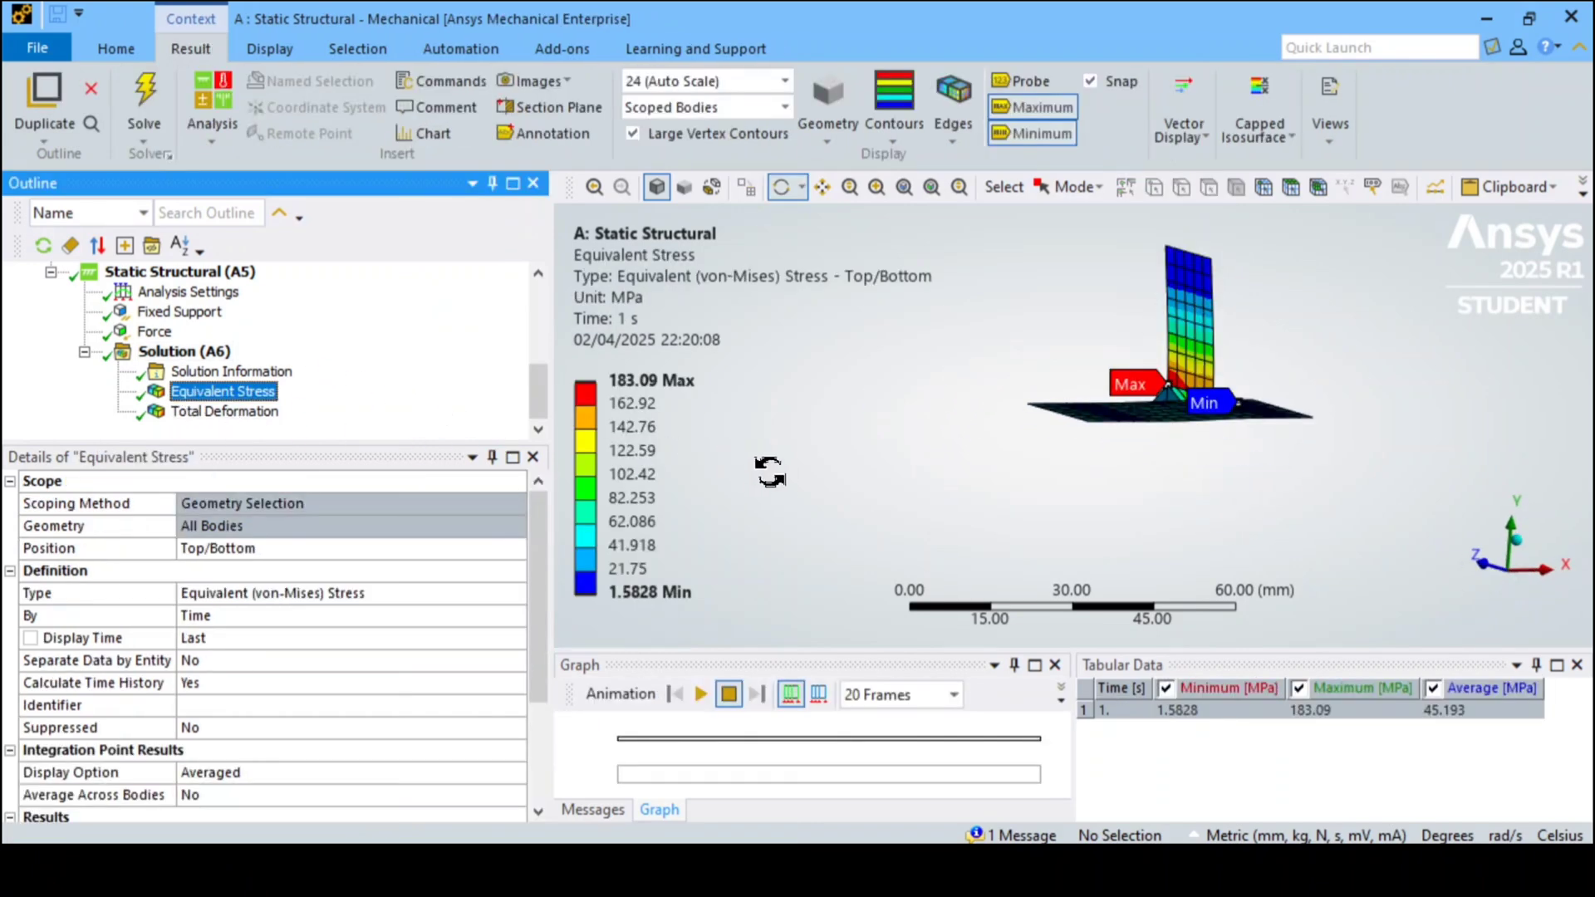
scroll(769, 467, up, 2)
drag(1356, 392, 1257, 327)
drag(1347, 402, 1365, 371)
scroll(1339, 345, up, 3)
drag(1252, 501, 1332, 430)
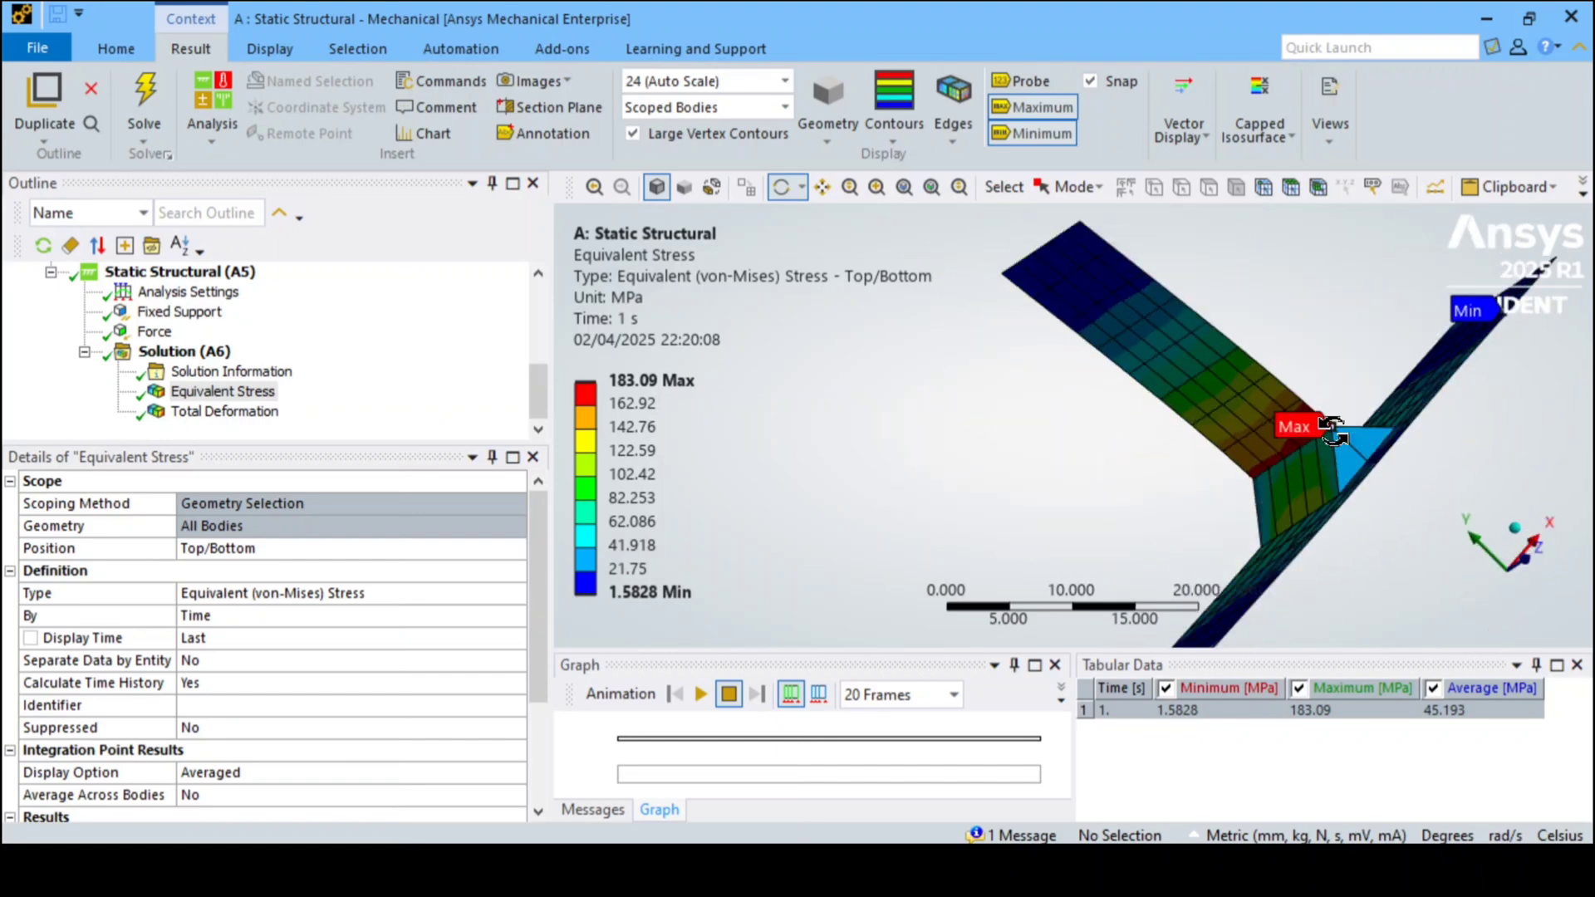
Check the Total Deformation result and return to the Equivalent Stress contours at the weld
click(213, 415)
drag(1069, 473, 1376, 380)
click(237, 392)
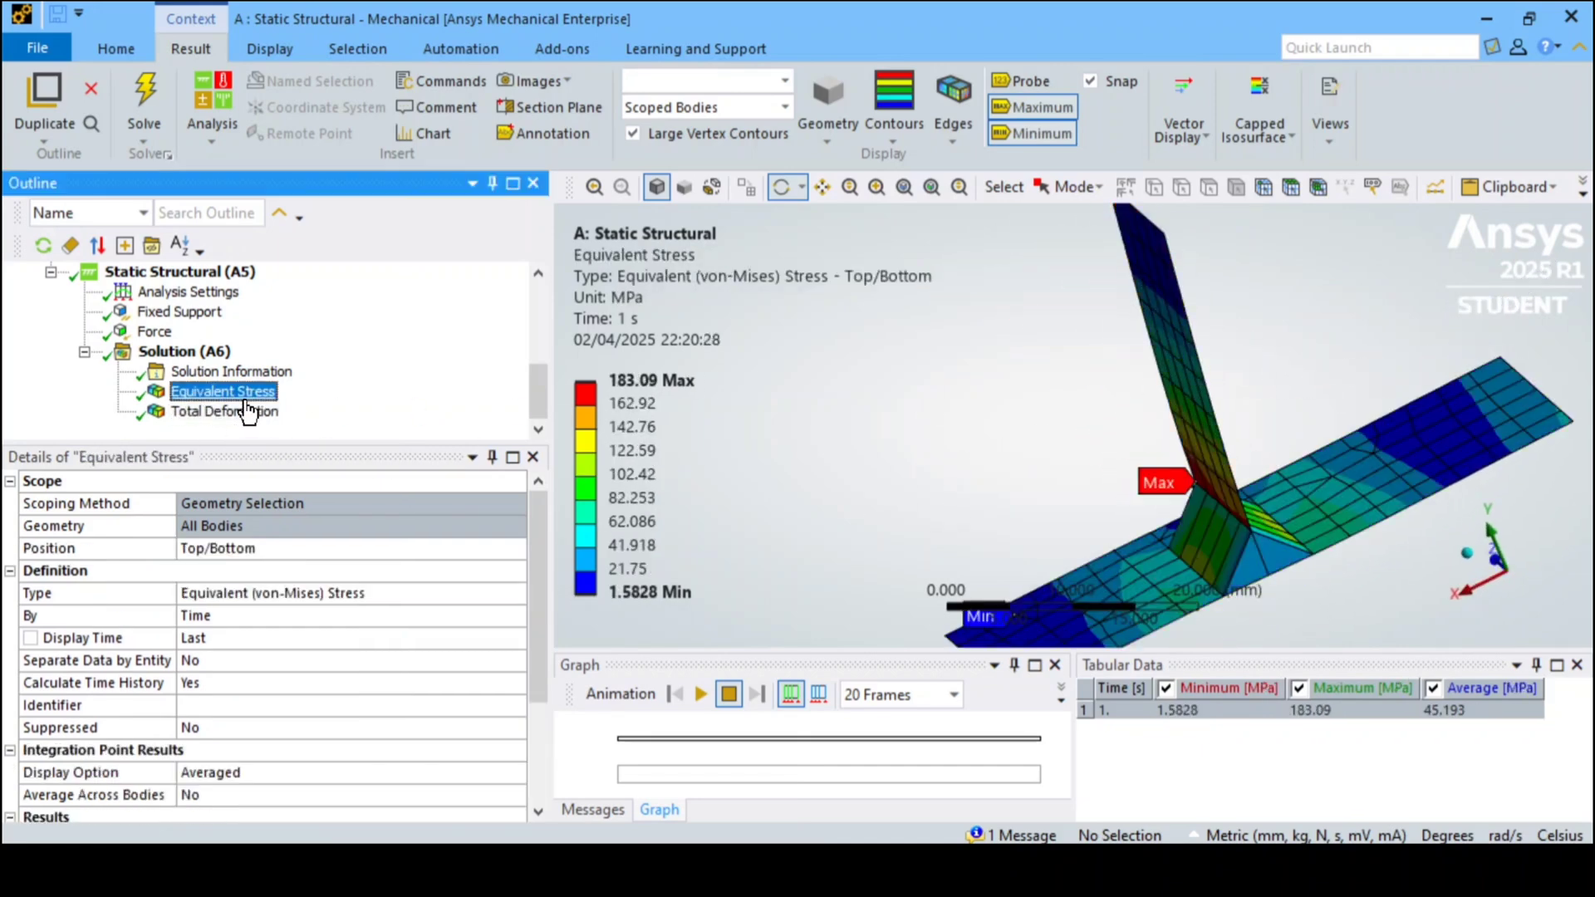
drag(922, 466, 827, 504)
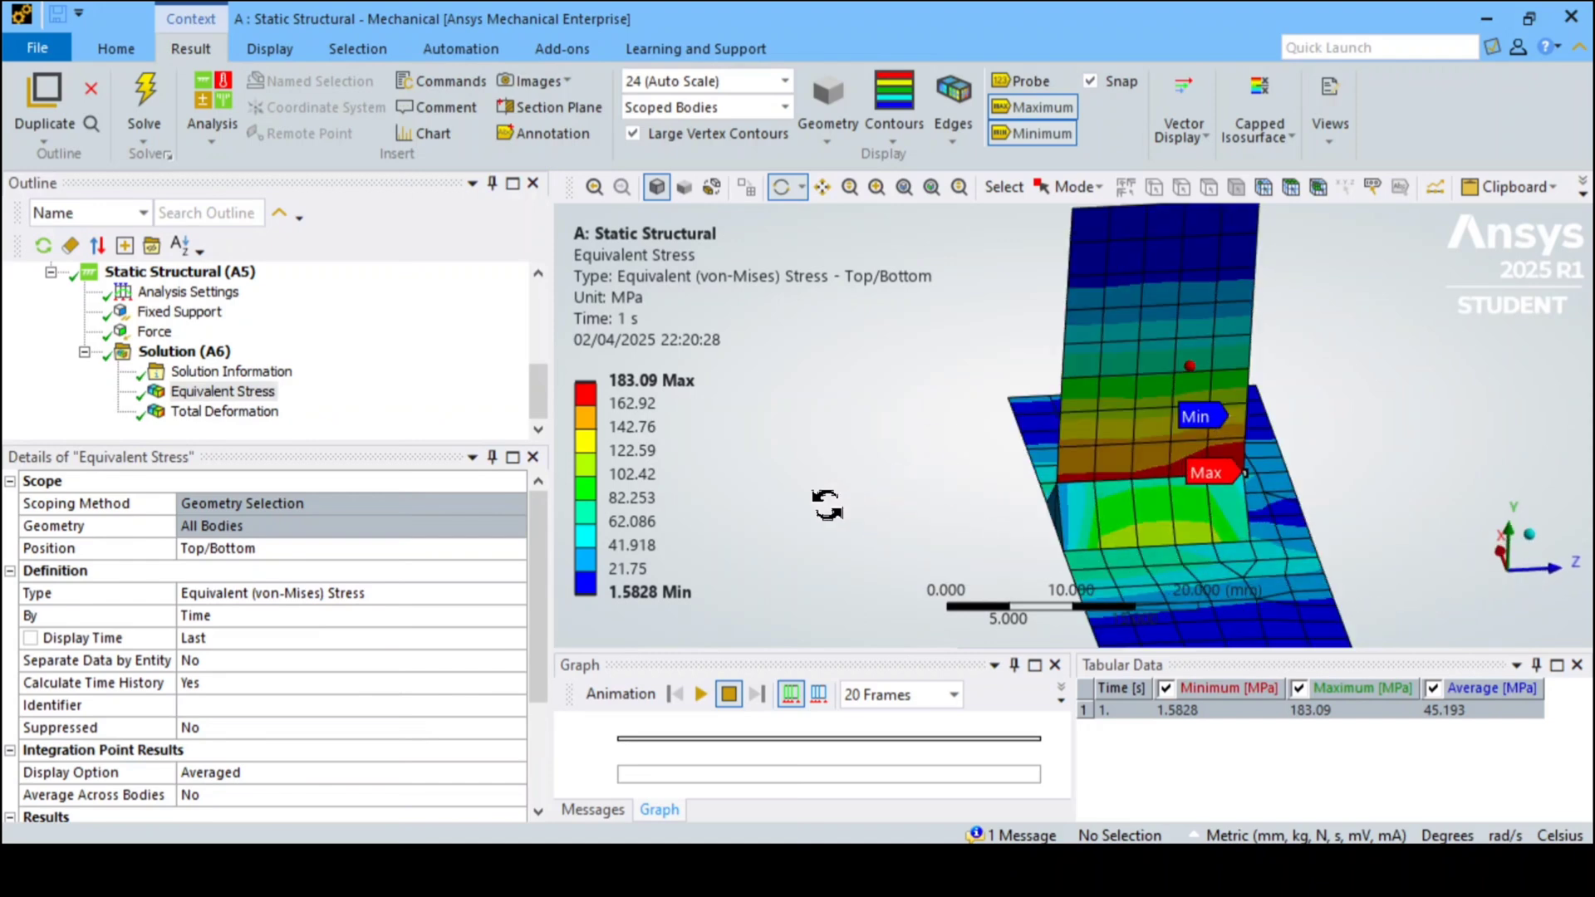
Play the Equivalent Stress animation, watch the whole welded assembly deform, and pause it
click(702, 695)
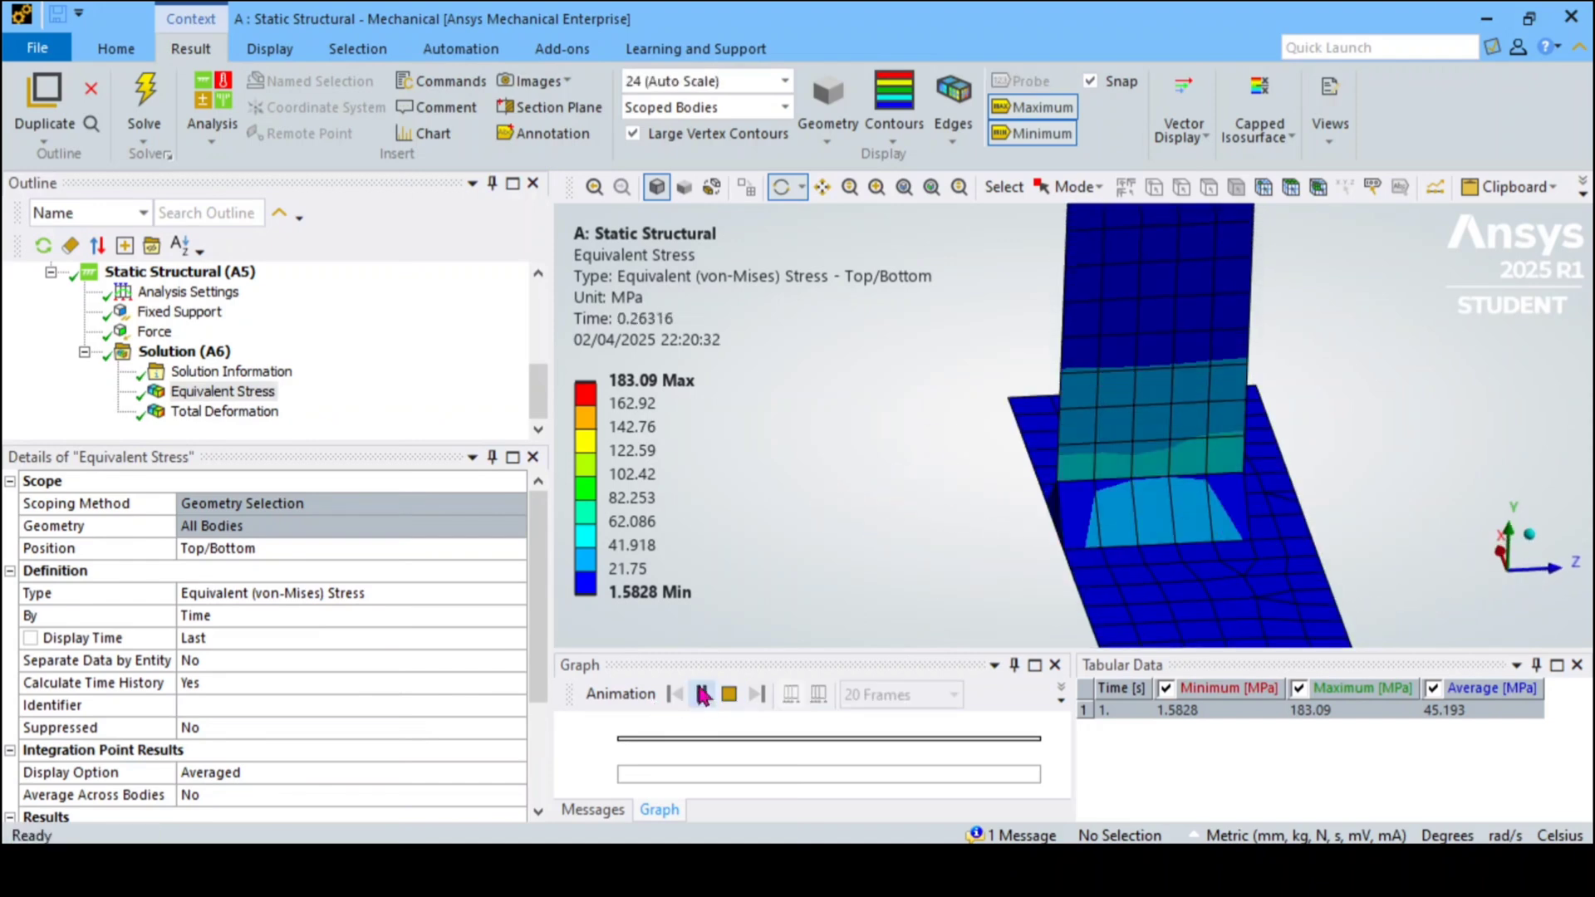
drag(812, 445, 1288, 570)
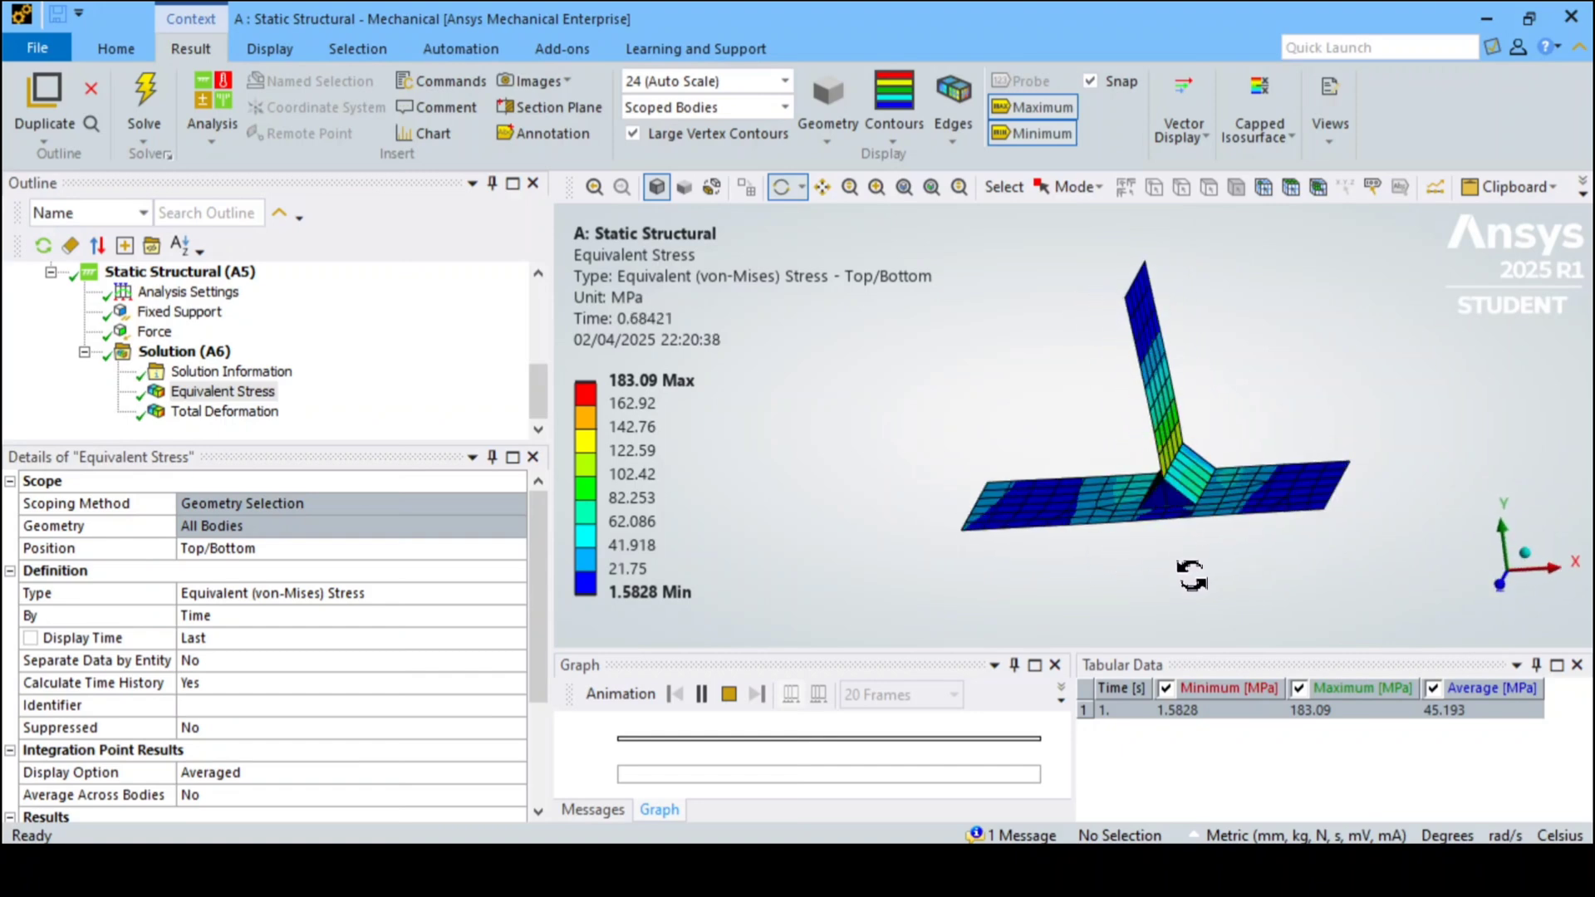
click(724, 696)
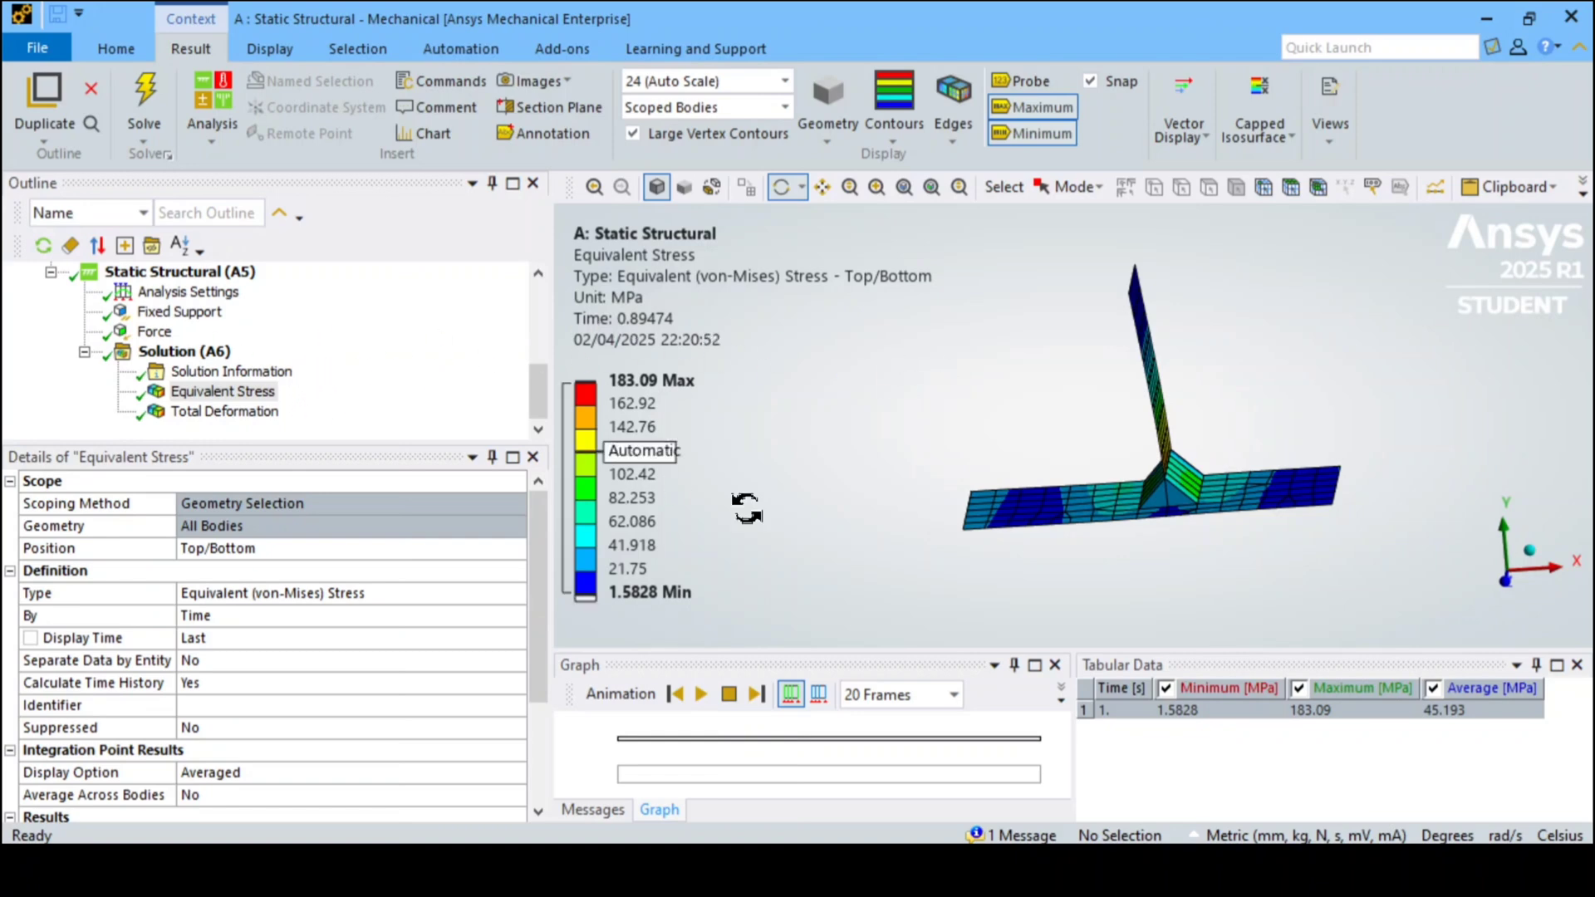
Examine the stress distribution on the plates and both weld sides from several directions
drag(909, 456, 1080, 530)
drag(928, 596, 993, 548)
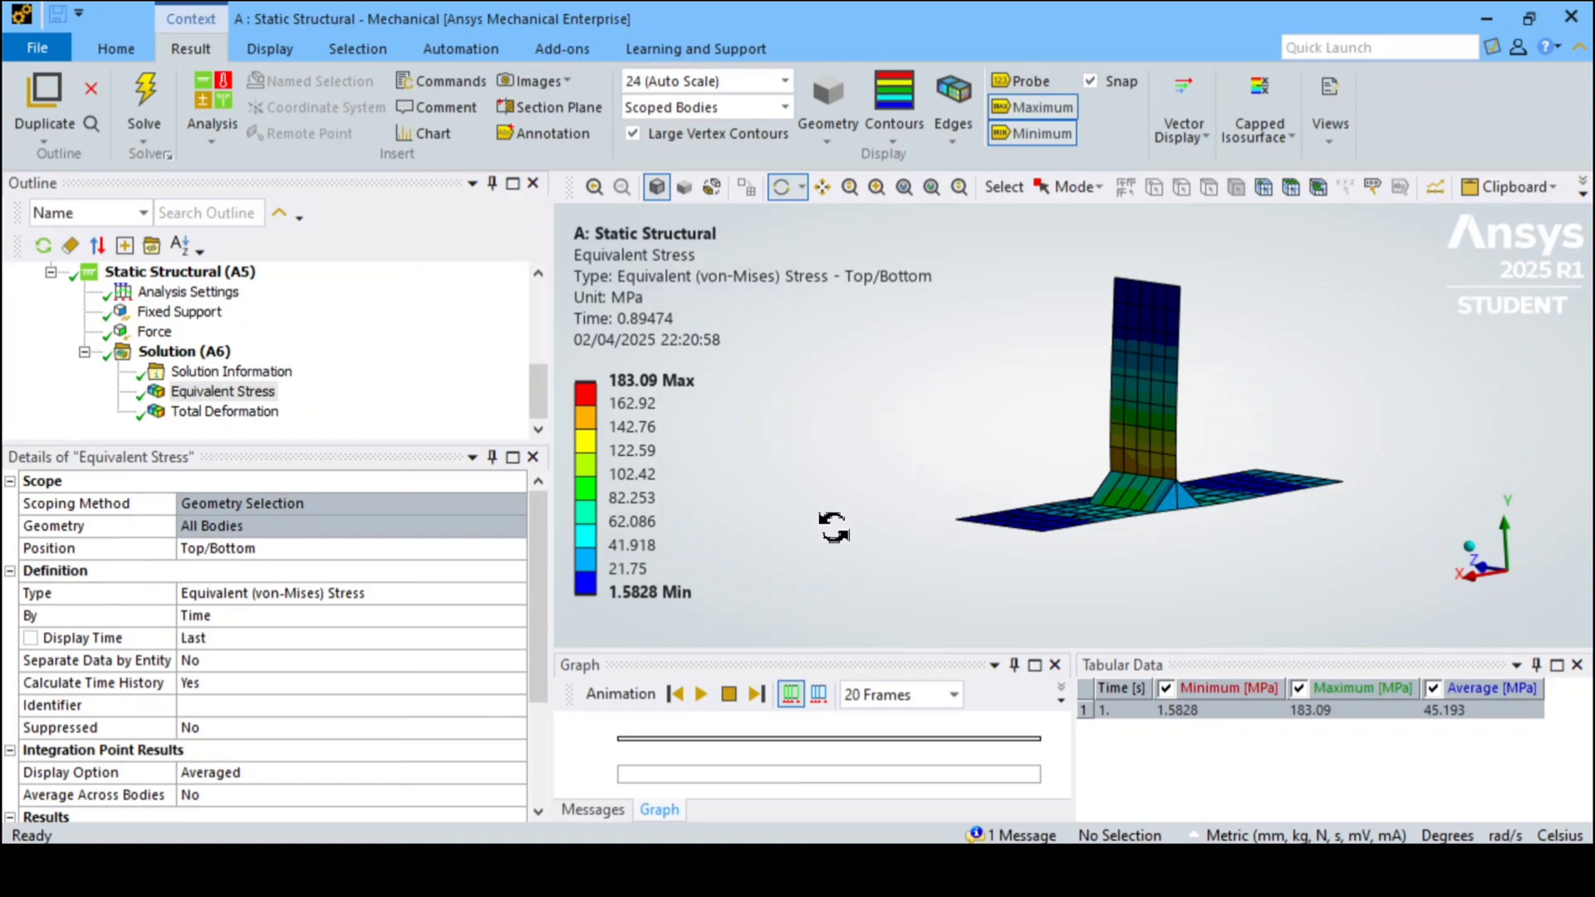
drag(833, 527, 1054, 502)
drag(904, 517, 1141, 545)
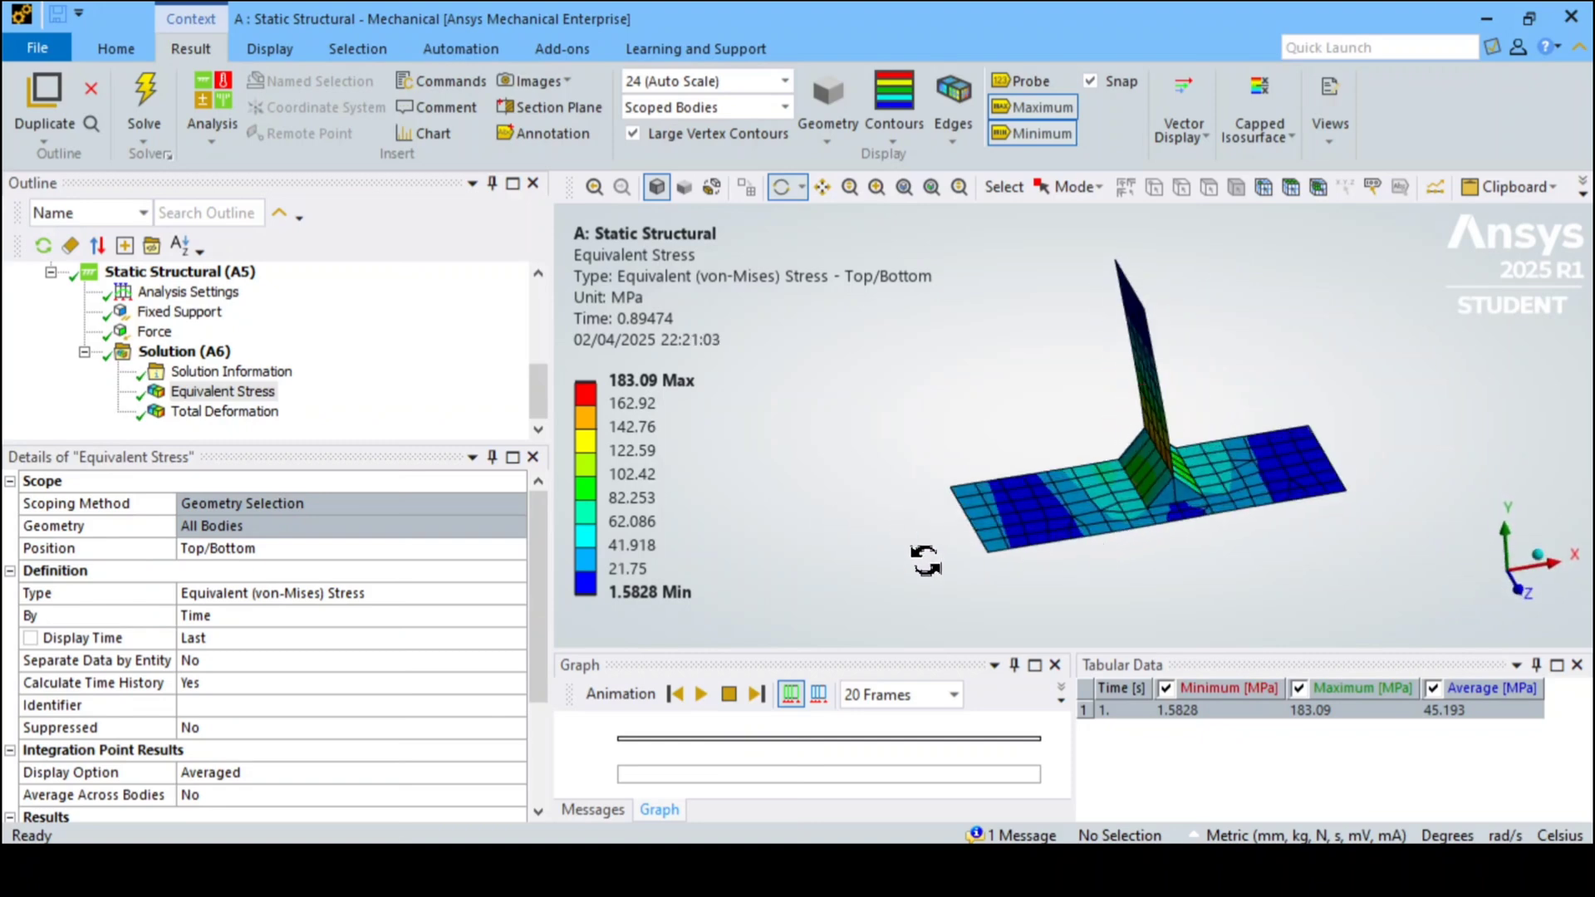
drag(926, 558, 1053, 511)
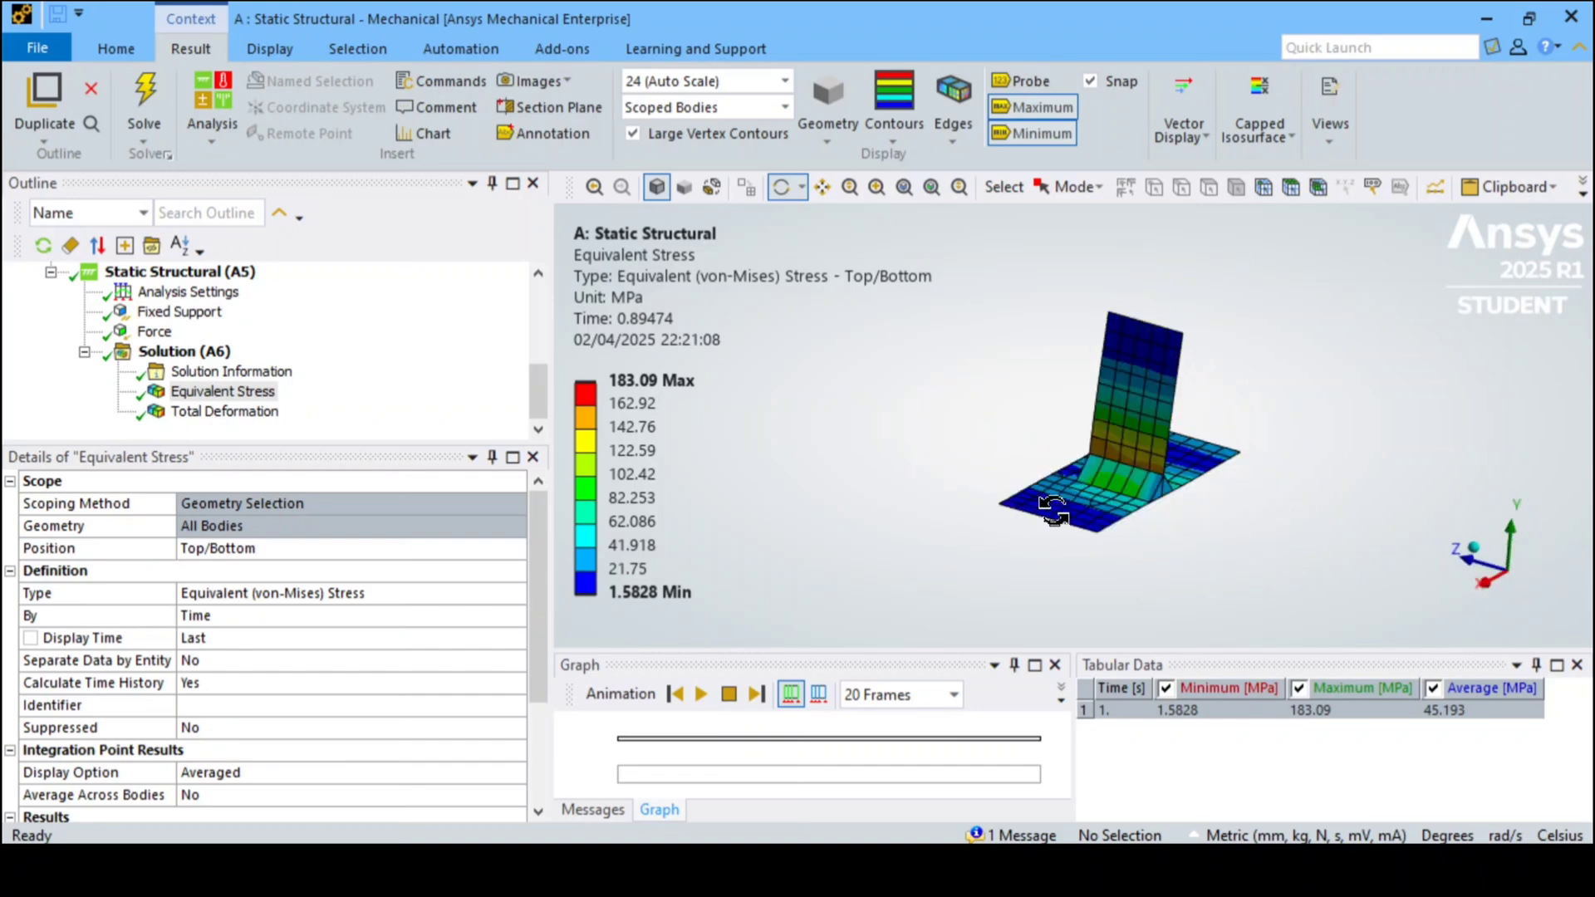
drag(1273, 524, 1038, 505)
drag(1290, 435, 1169, 497)
drag(1196, 440, 1081, 455)
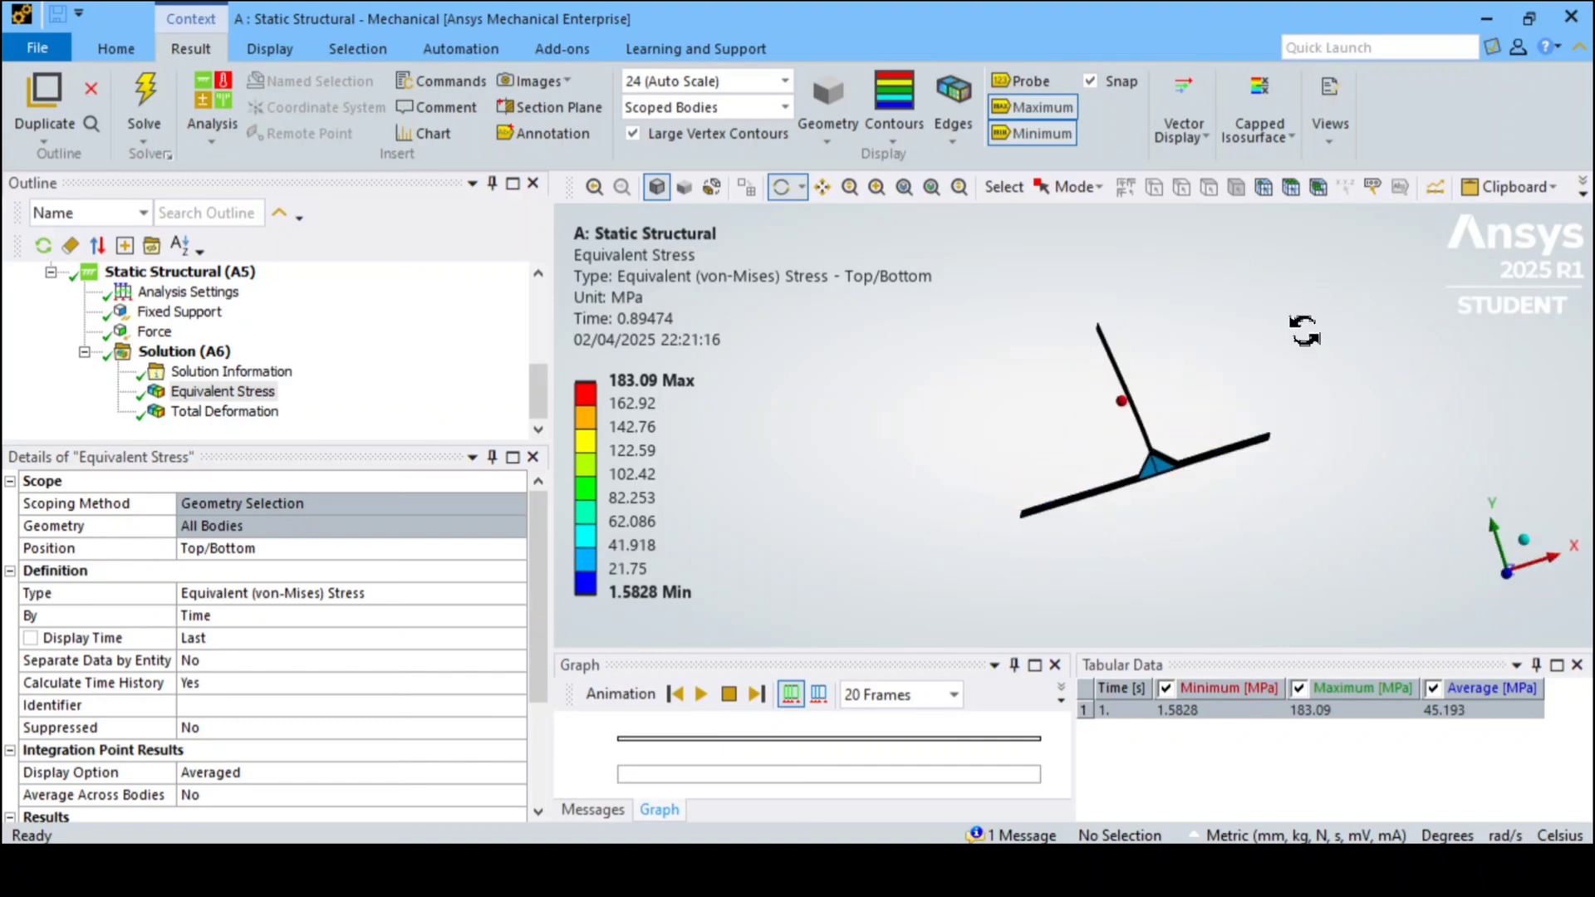